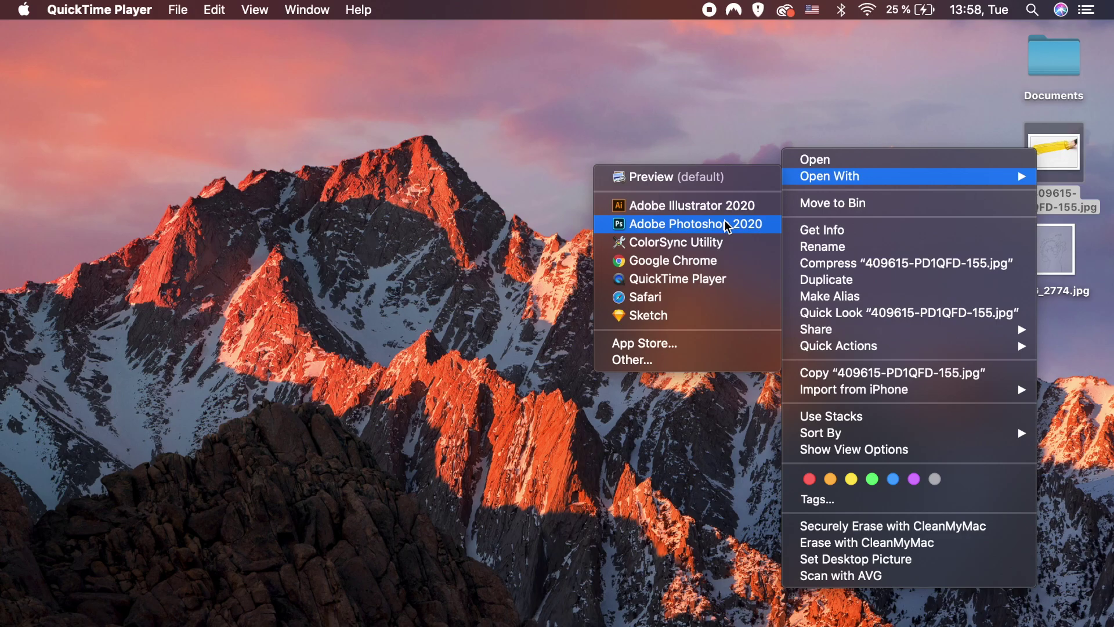
Open the desktop photo 409615-PD1QFD-155.jpg in Adobe Photoshop 2020.
click(726, 224)
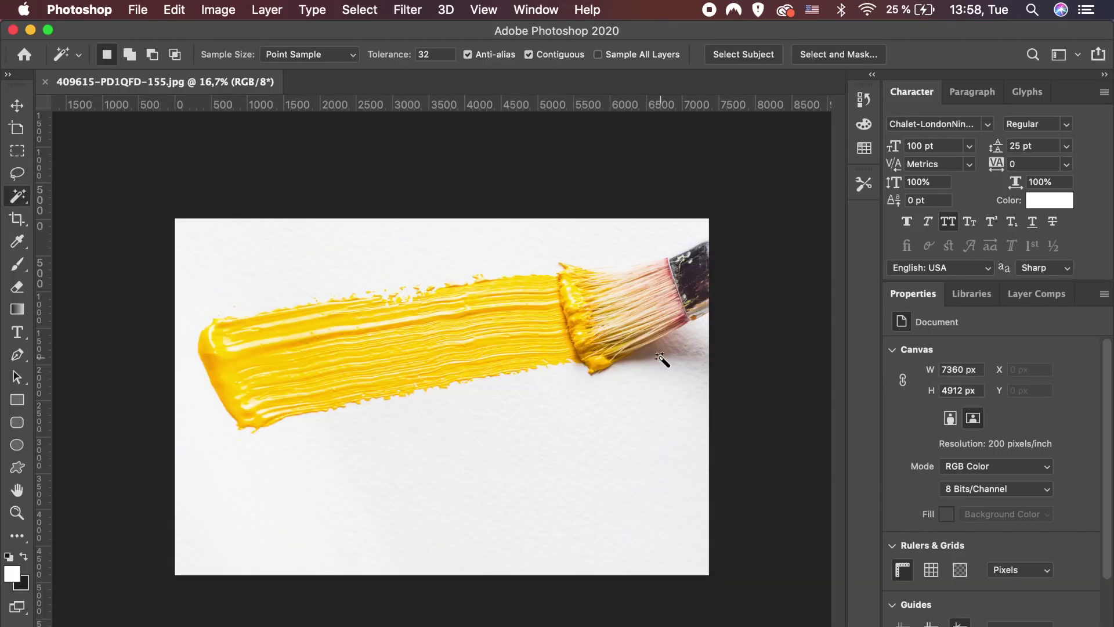
Lasso-select the paint-soaked brush tip and begin converting the Background into a layer.
key(v)
scroll(642, 354, up, 1)
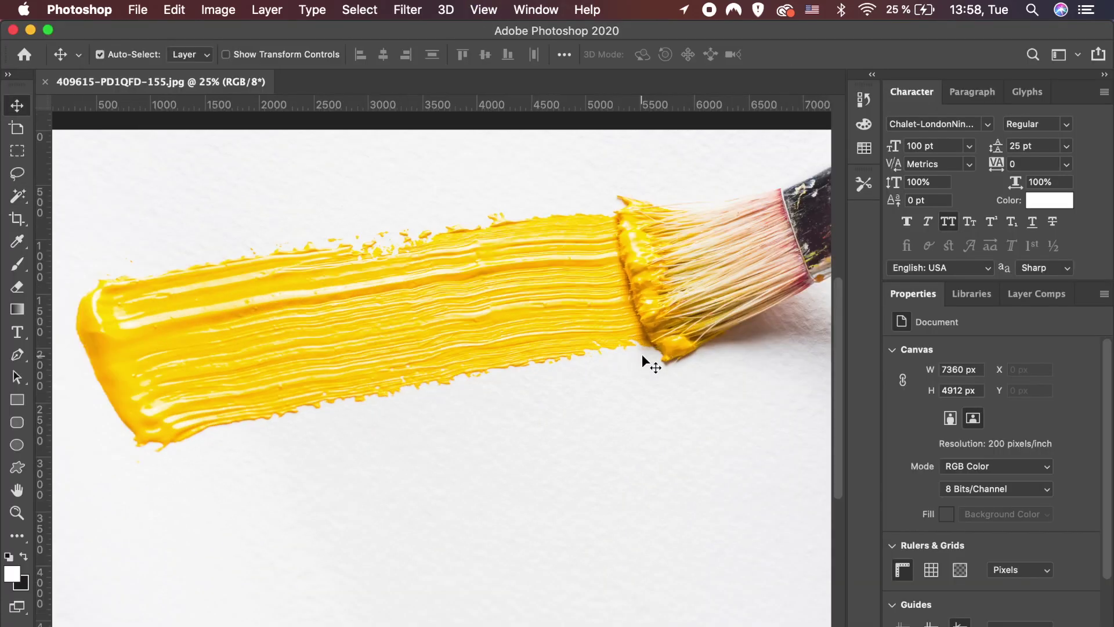
key(super+equal)
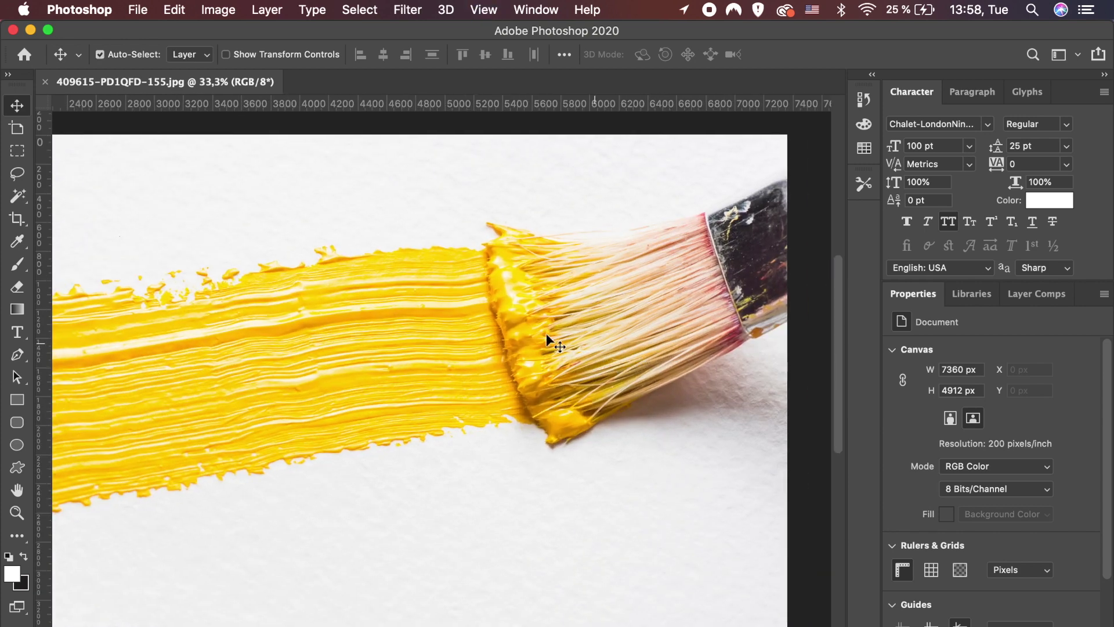
click(24, 180)
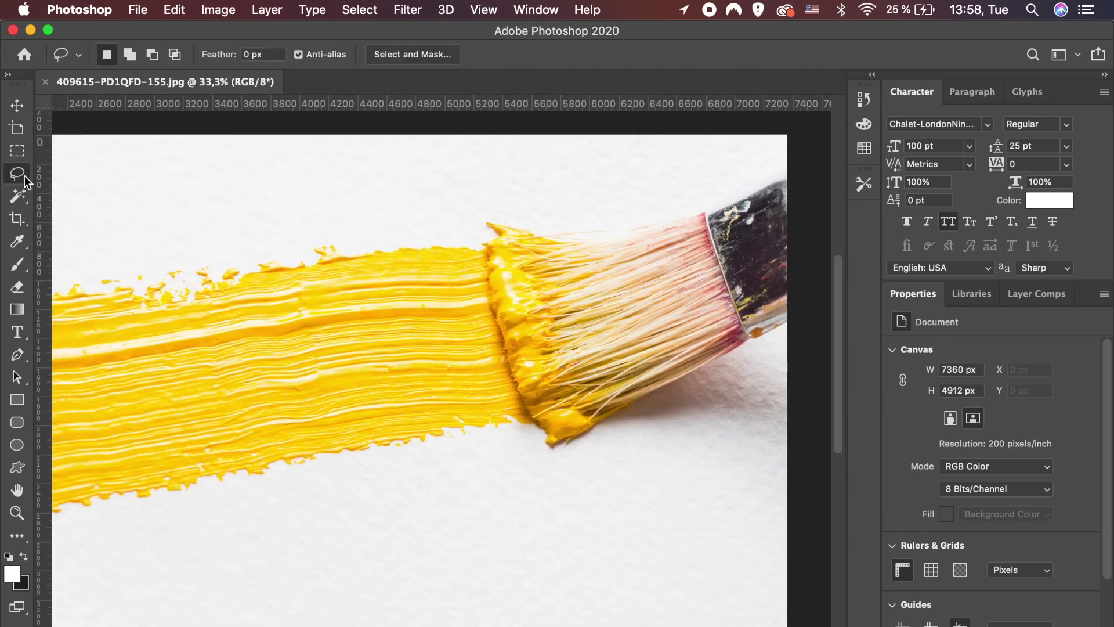
key(super+equal)
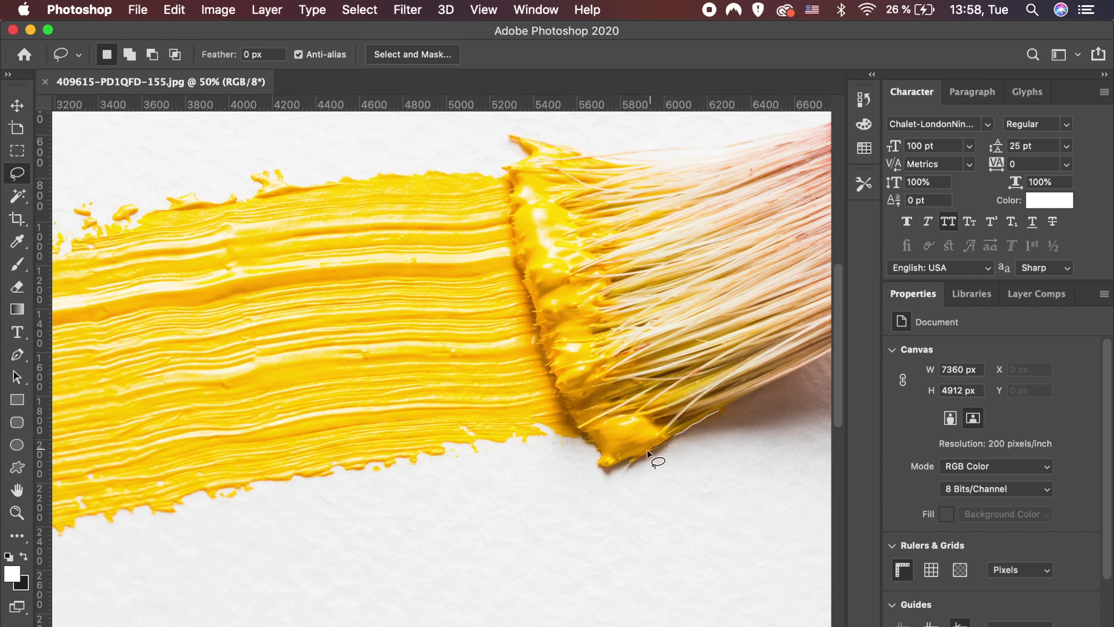
mouse_move(628, 462)
mouse_down()
mouse_move(590, 446)
mouse_move(542, 357)
mouse_move(510, 212)
mouse_move(519, 145)
mouse_move(510, 137)
mouse_move(600, 155)
mouse_move(696, 298)
mouse_move(721, 415)
mouse_up()
double_click(1017, 429)
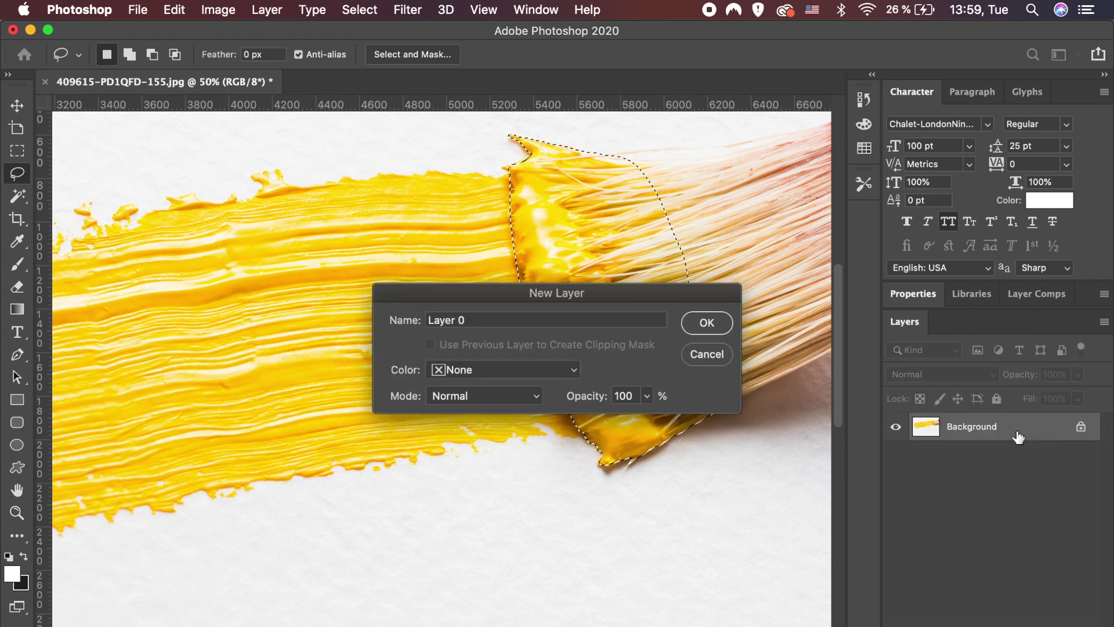
Make the background Layer 0 and unmask the tip's lower edge in Quick Mask.
key(Return)
key(q)
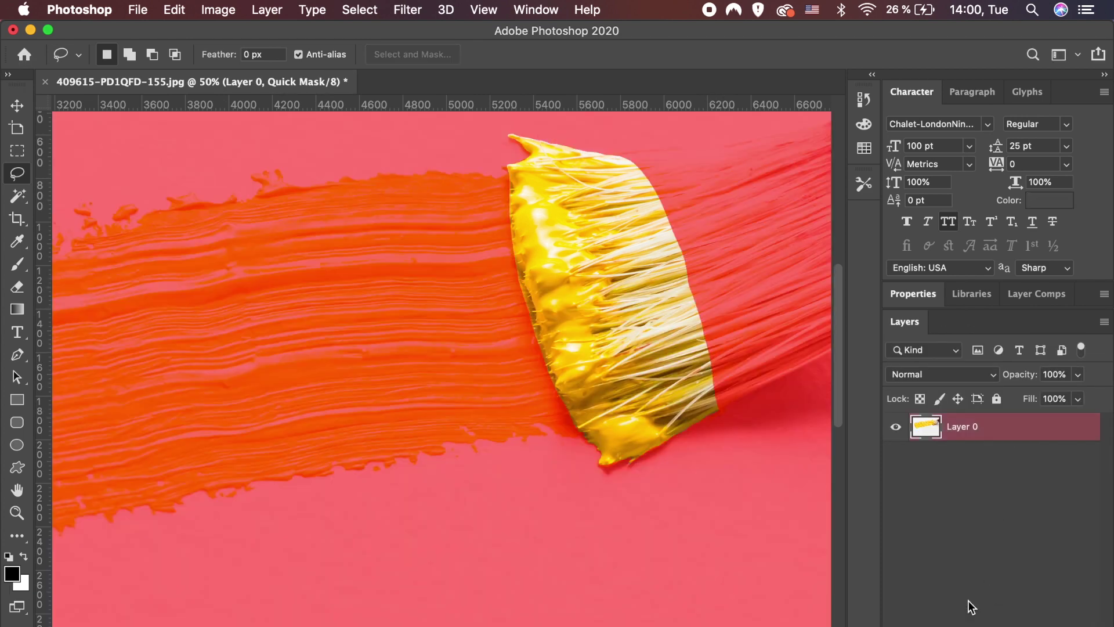
key(b)
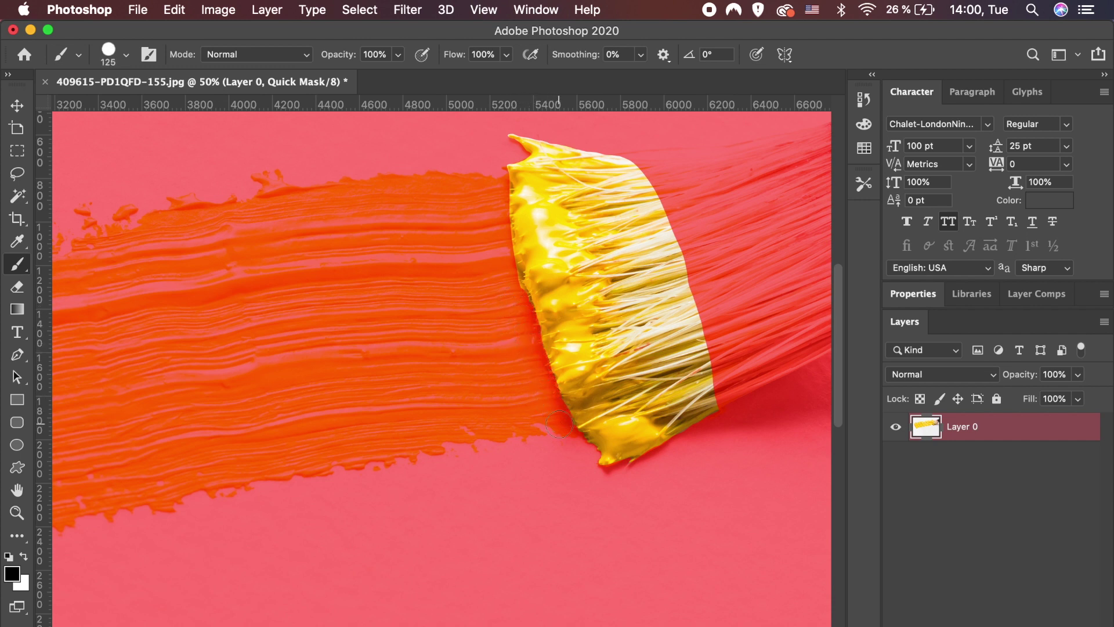
key(x)
key(super+1)
scroll(617, 442, right, 8)
scroll(580, 437, right, 1)
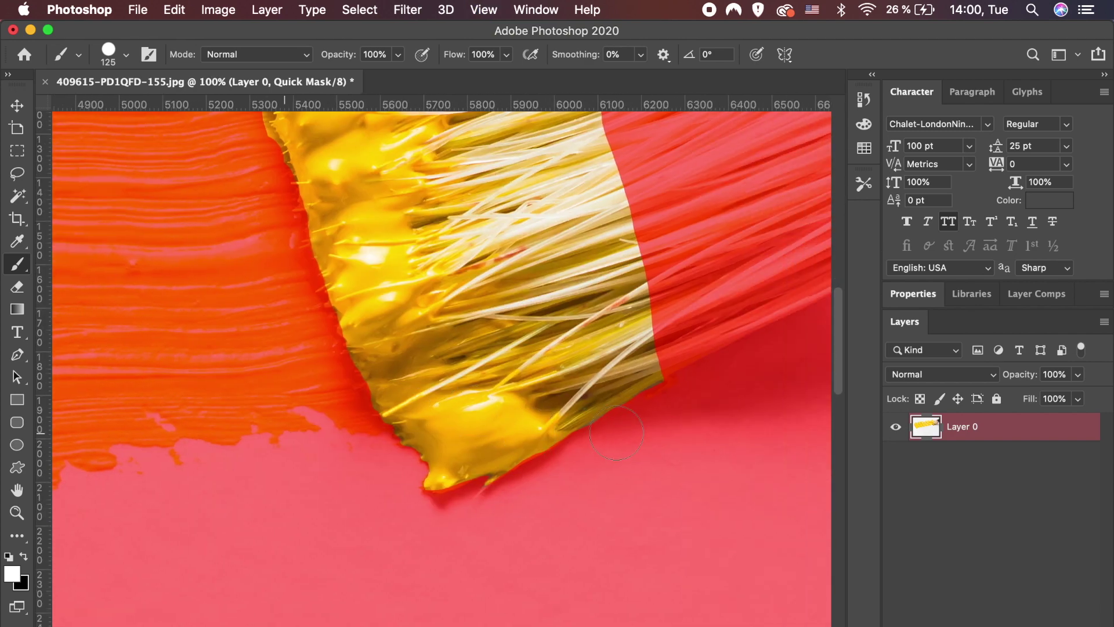
key(super+equal)
key(super+equal)
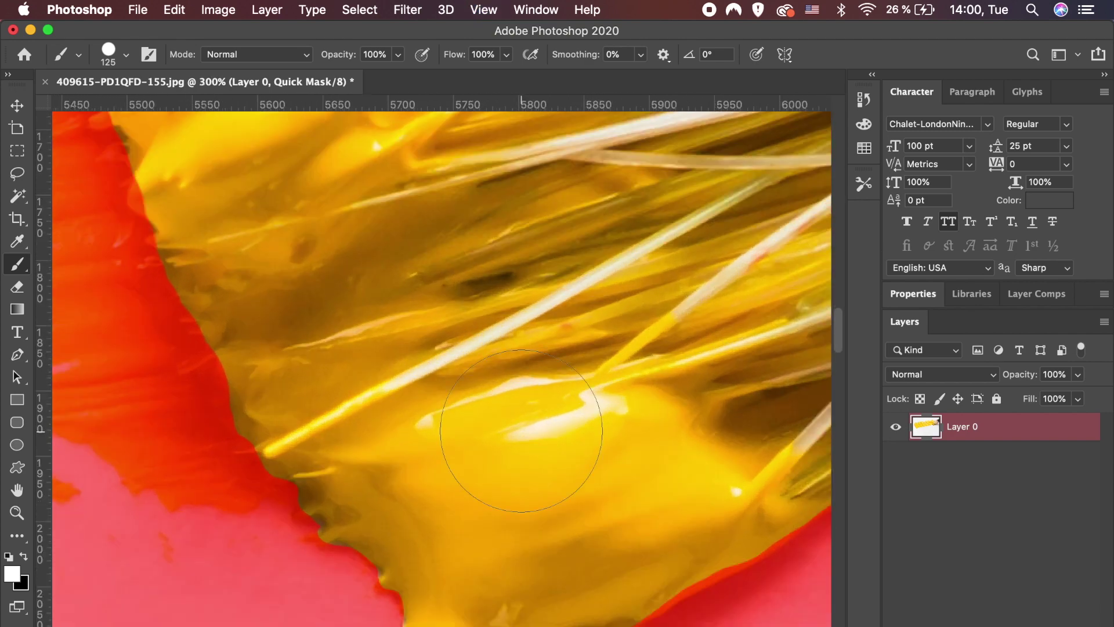
key(bracketleft)
key(bracketleft)
key(bracketleft)
mouse_move(458, 504)
mouse_down()
mouse_move(477, 531)
mouse_move(509, 517)
mouse_up()
Refine the paint edge in the mask with black and white brush strokes.
key(x)
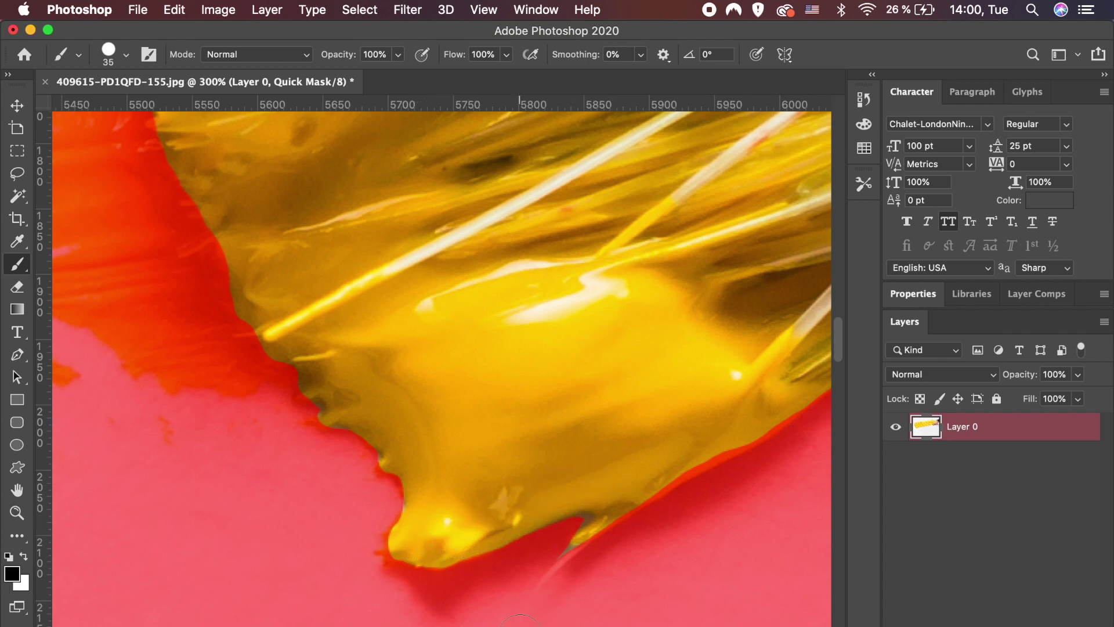
key(bracketleft)
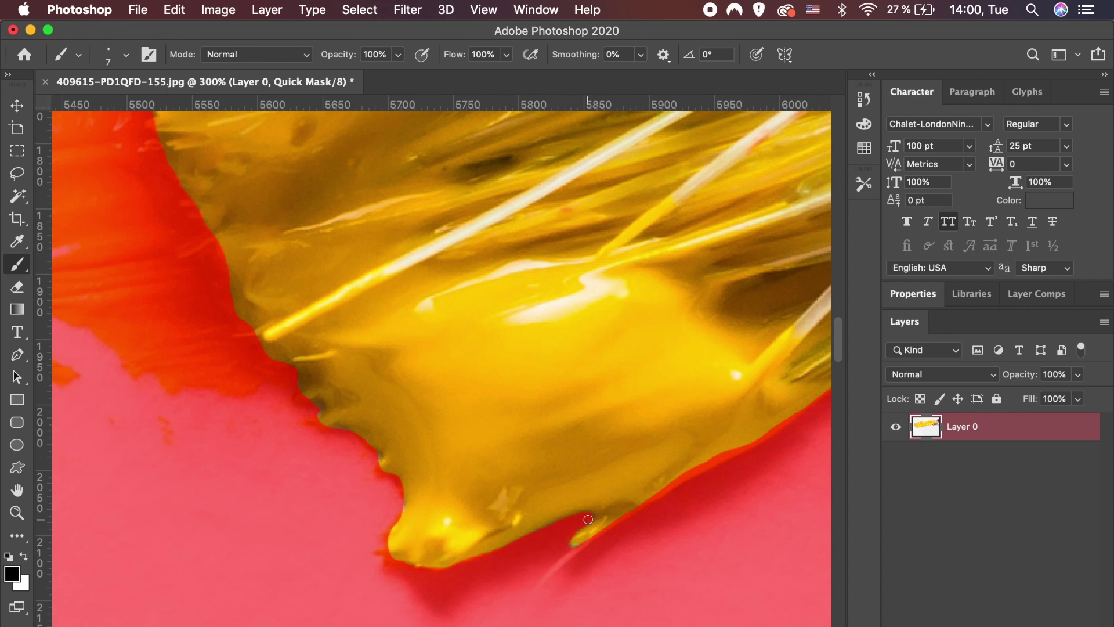
key(x)
drag(659, 490, 737, 451)
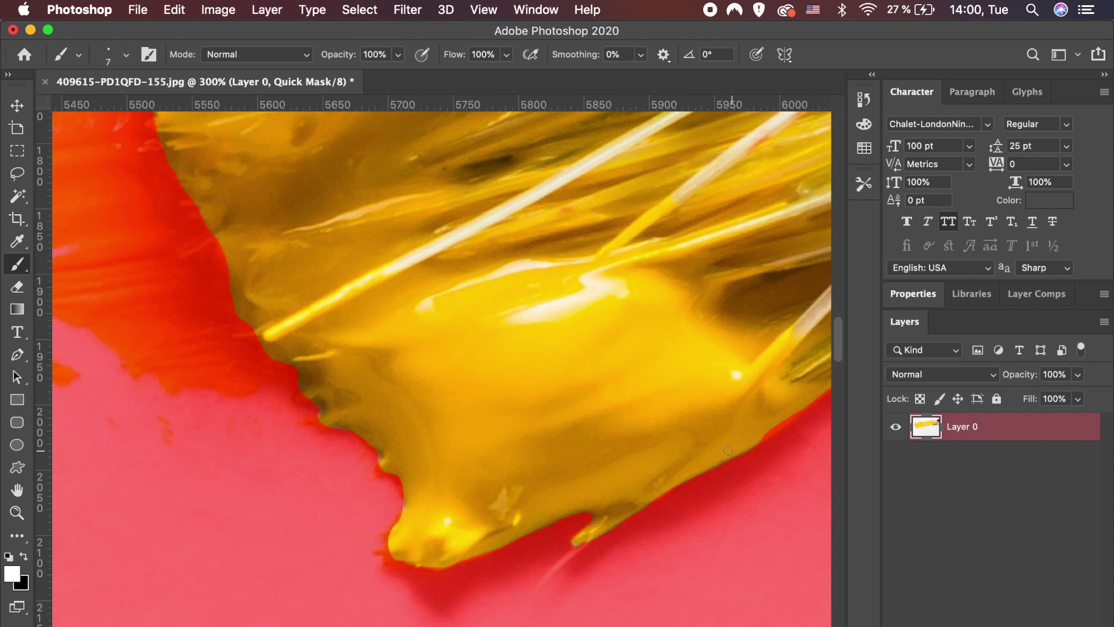
scroll(618, 507, right, 5)
scroll(618, 507, up, 2)
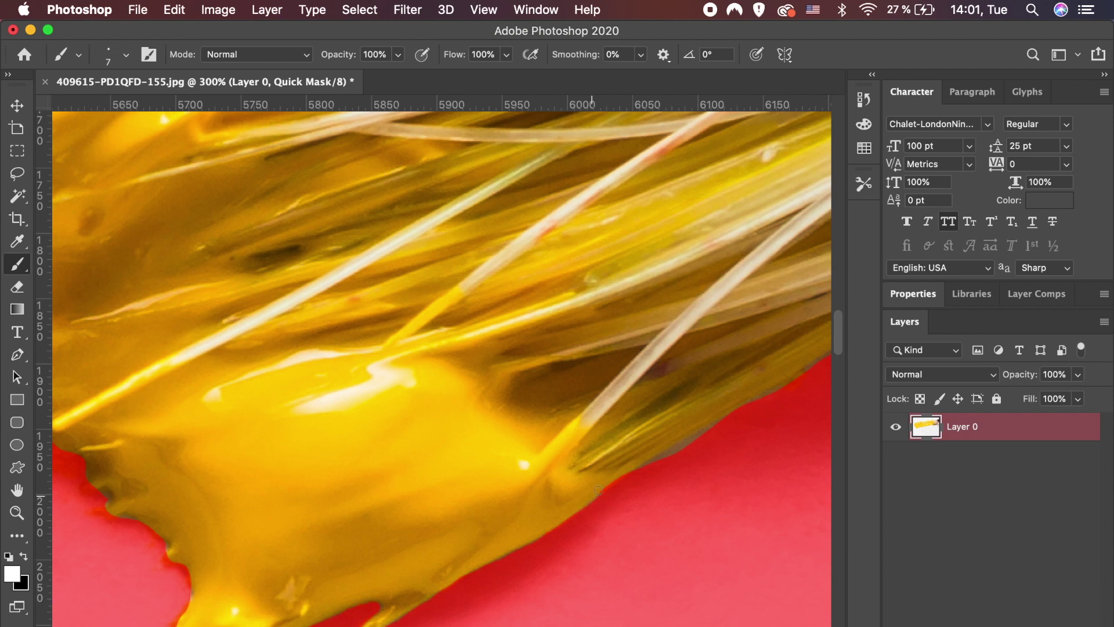
key(x)
scroll(687, 440, right, 4)
scroll(687, 440, up, 2)
key(bracketright)
key(bracketright)
key(bracketright)
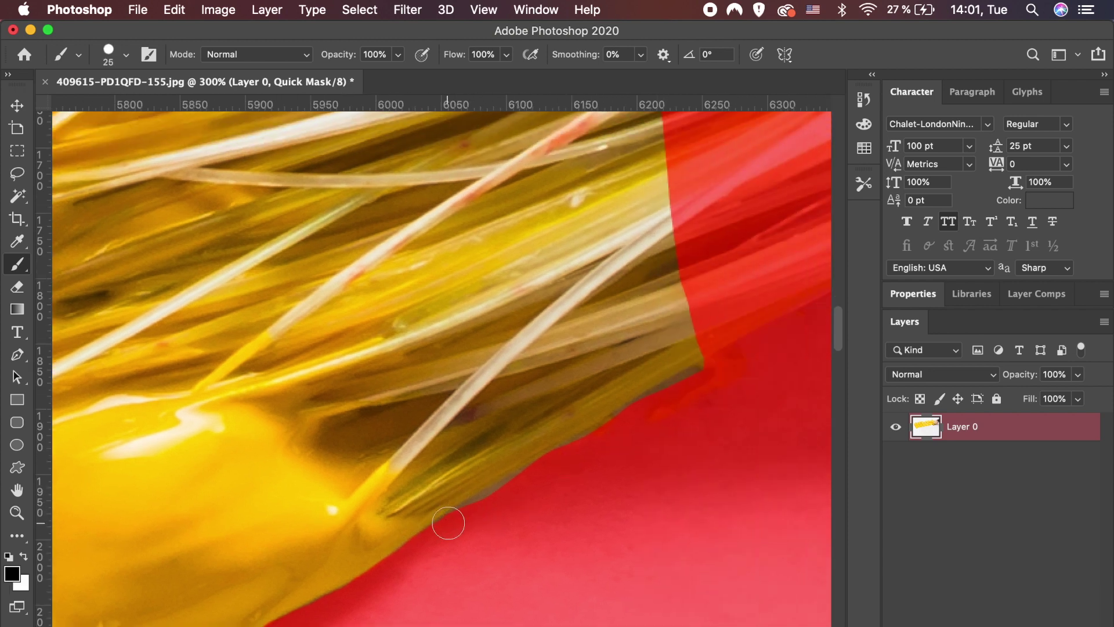
mouse_move(511, 495)
mouse_down()
mouse_move(666, 398)
mouse_move(763, 356)
mouse_up()
key(super+z)
key(super+minus)
key(super+minus)
key(super+minus)
key(super+minus)
key(super+minus)
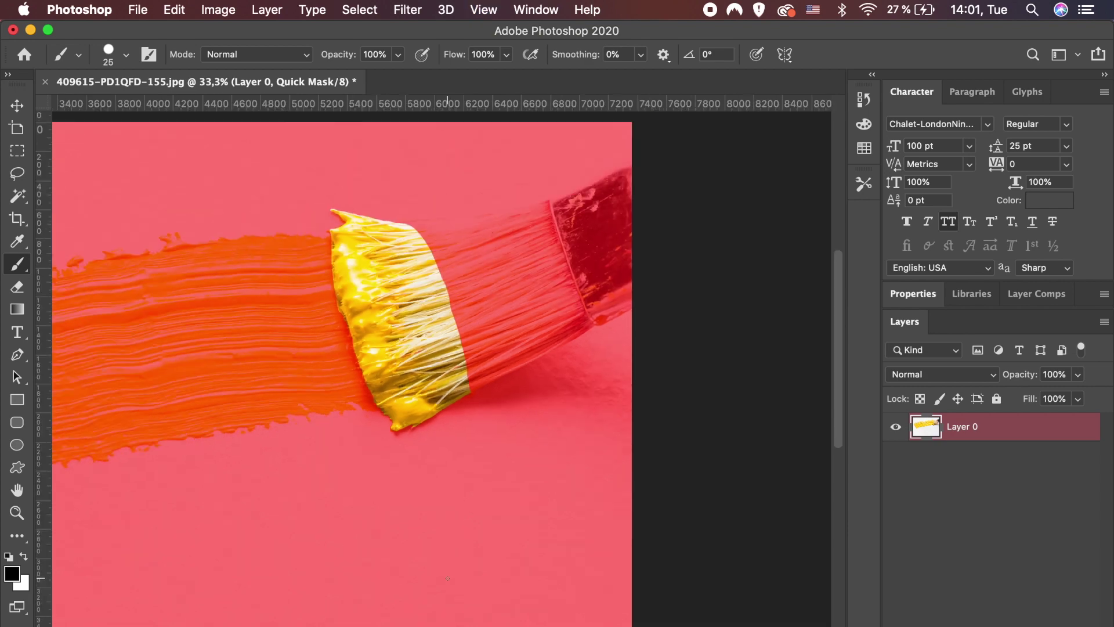
Turn the quick mask into a selection and copy the brush tip to Layer 1.
key(q)
key(v)
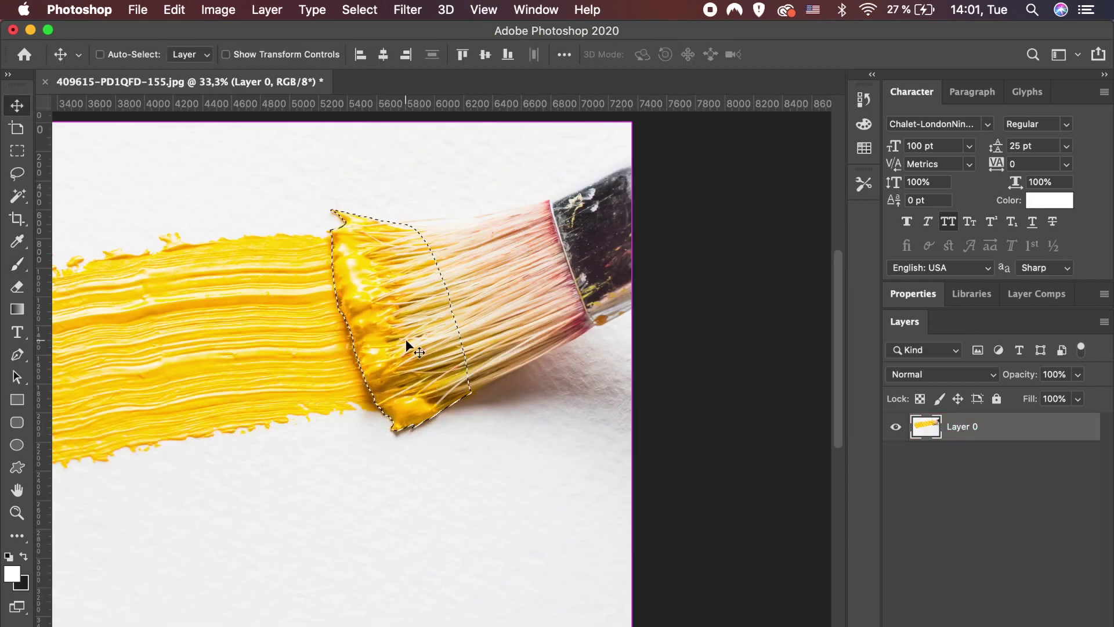
key(super+j)
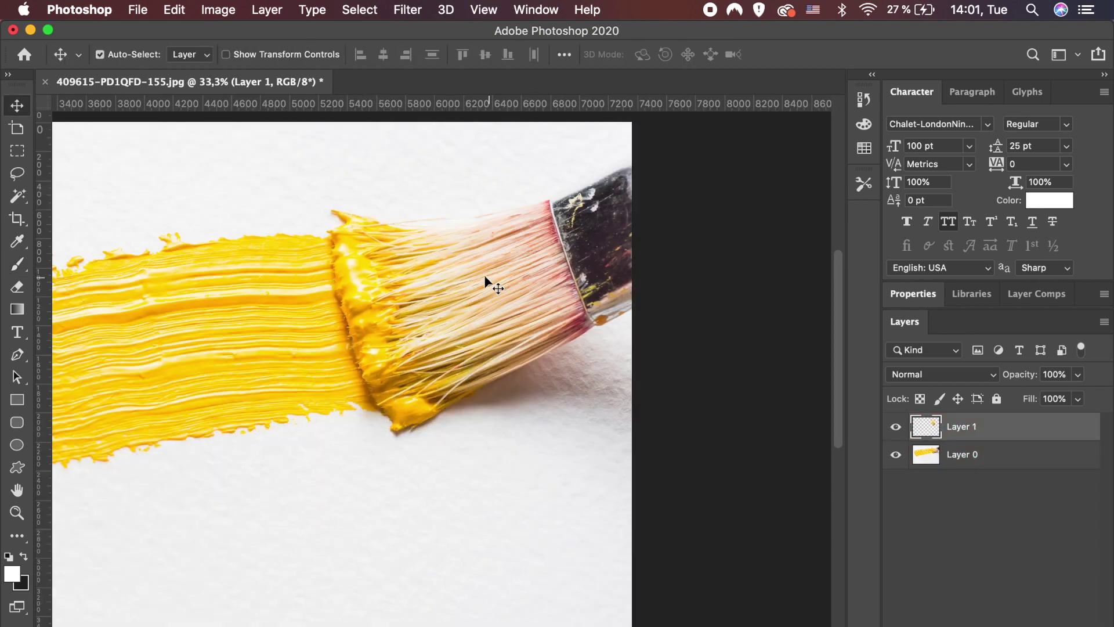
Save the document as 'paint brush' in PSD format on the computer.
click(141, 8)
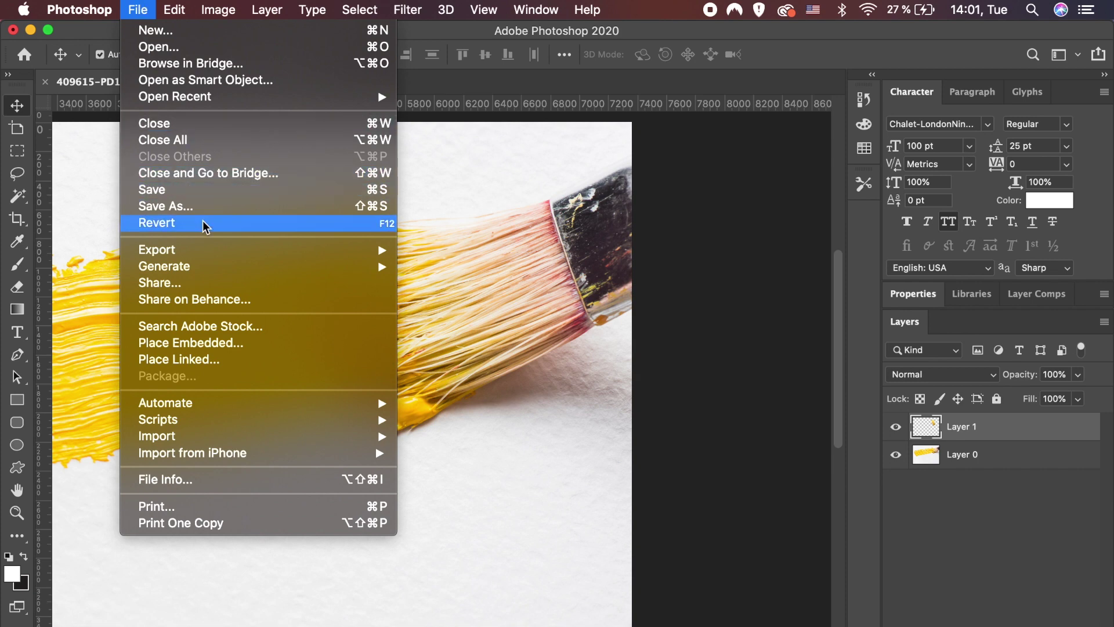
click(193, 206)
click(659, 516)
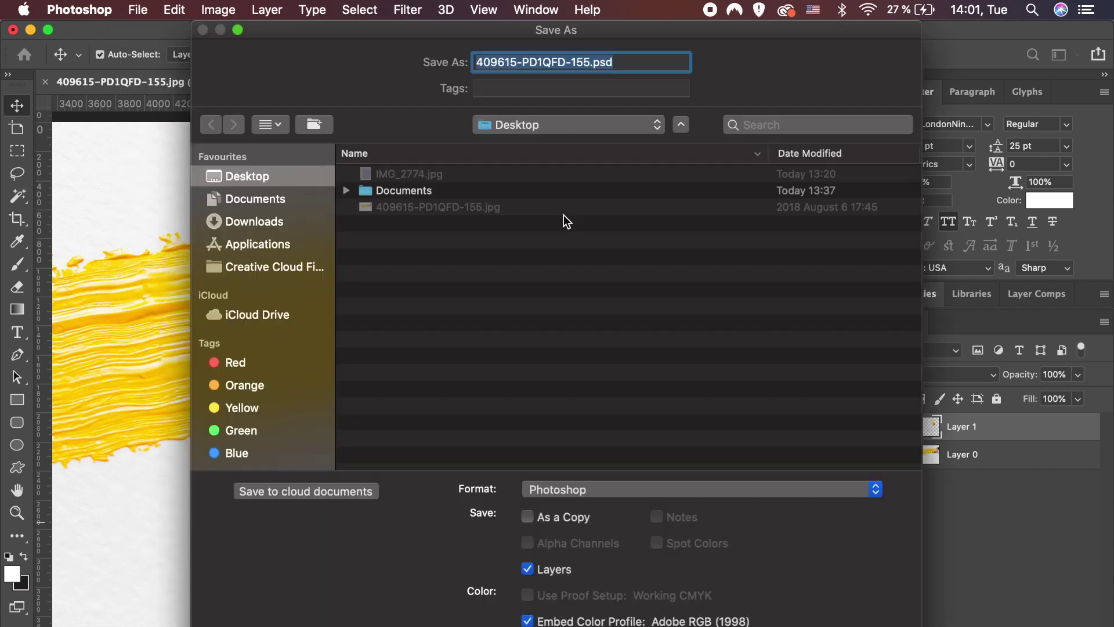
text(paint brush)
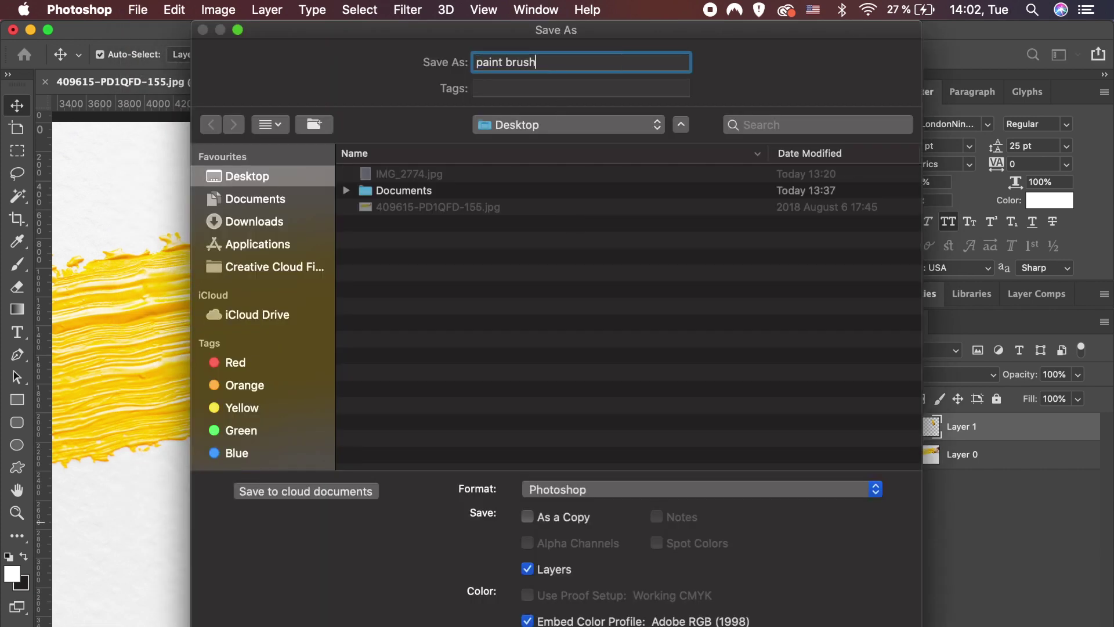
key(Return)
click(768, 302)
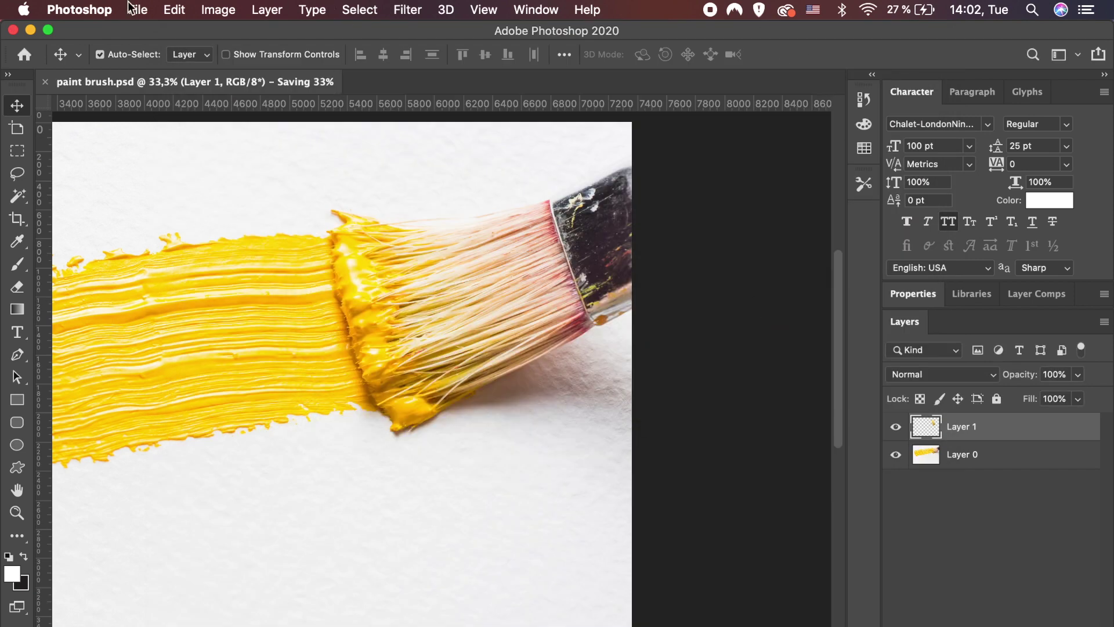
click(30, 29)
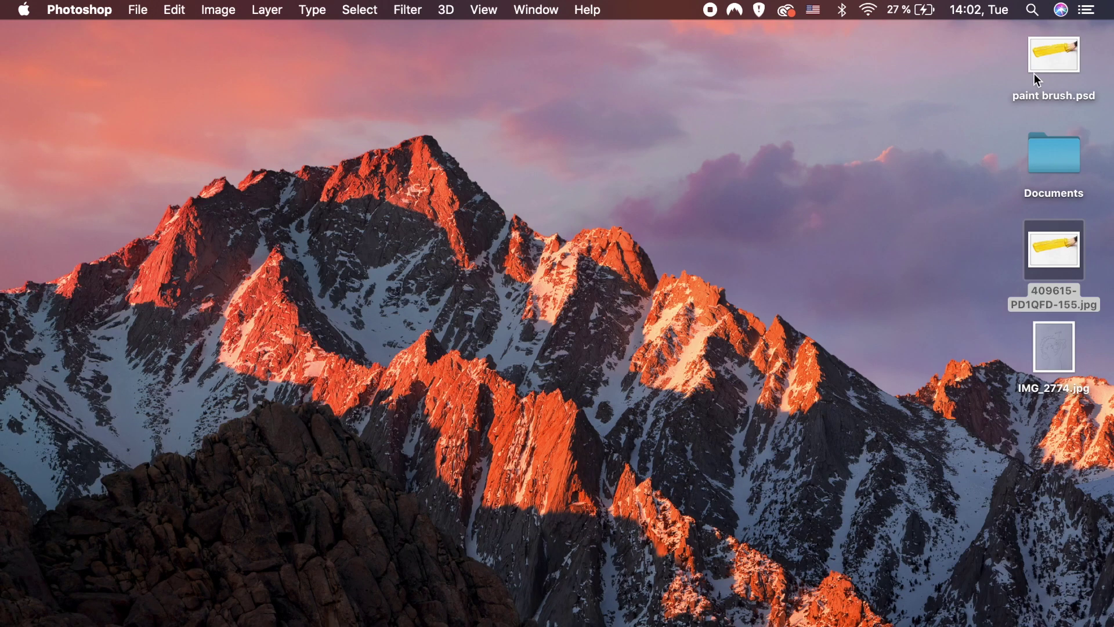
Open paint brush.psd in Illustrator, converting its layers to separate objects.
right_click(1034, 73)
click(711, 108)
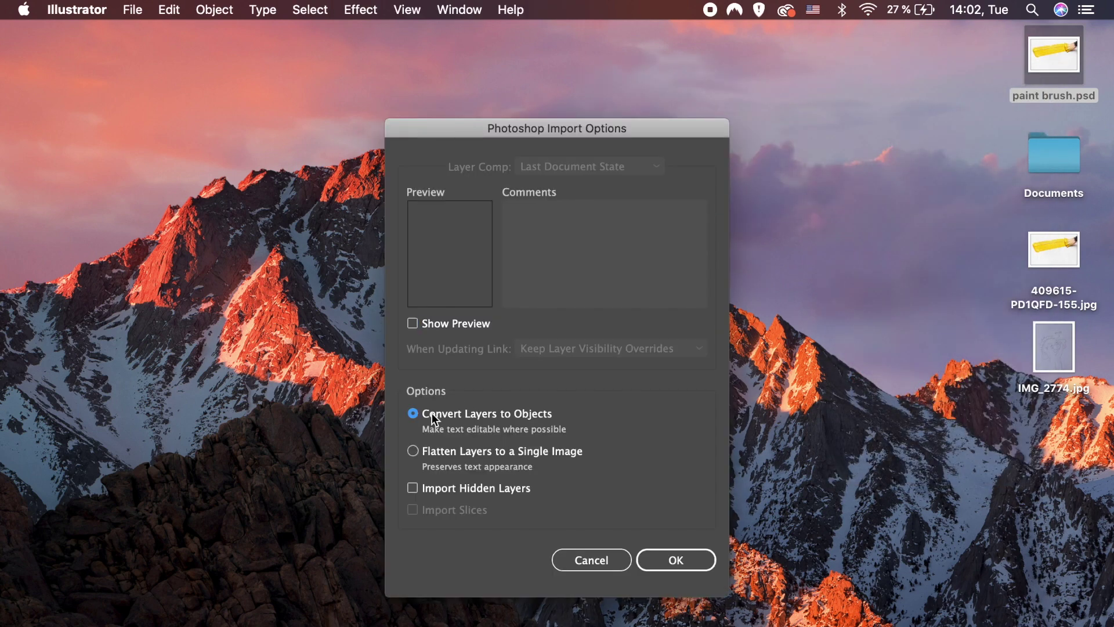
click(679, 559)
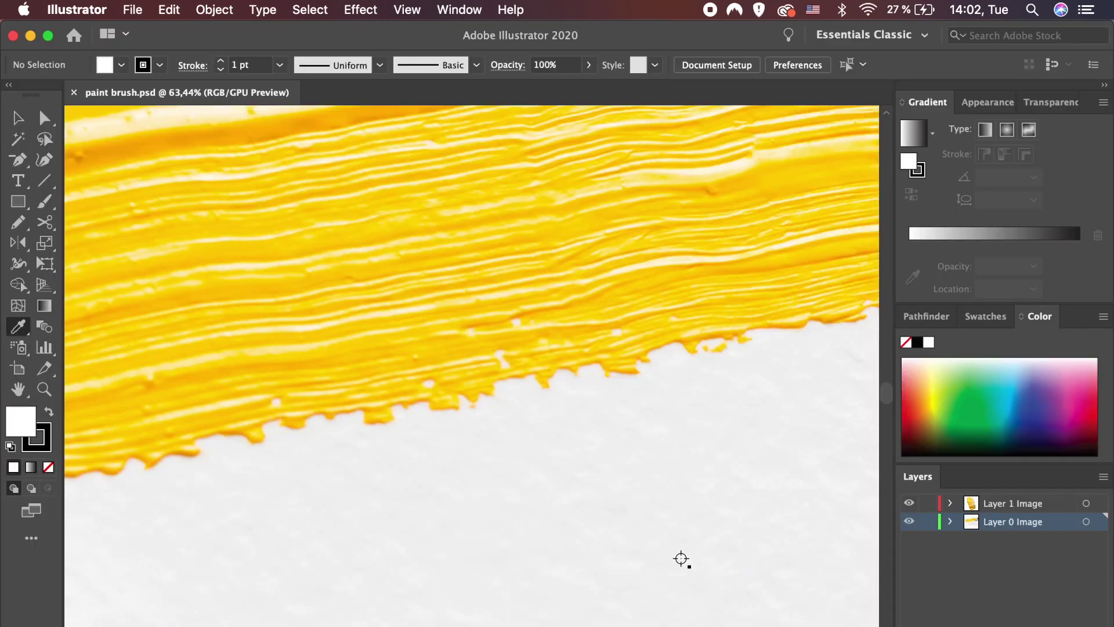
key(super+minus)
Place the sketch IMG_2774.jpg and move it onto a new Layer 3.
click(131, 8)
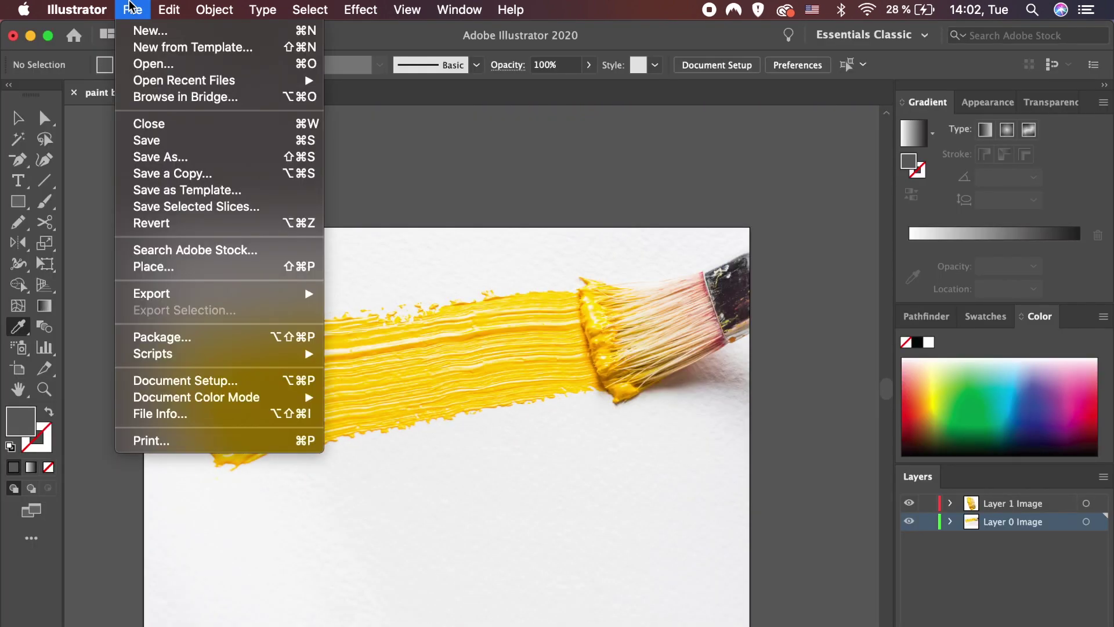
click(199, 266)
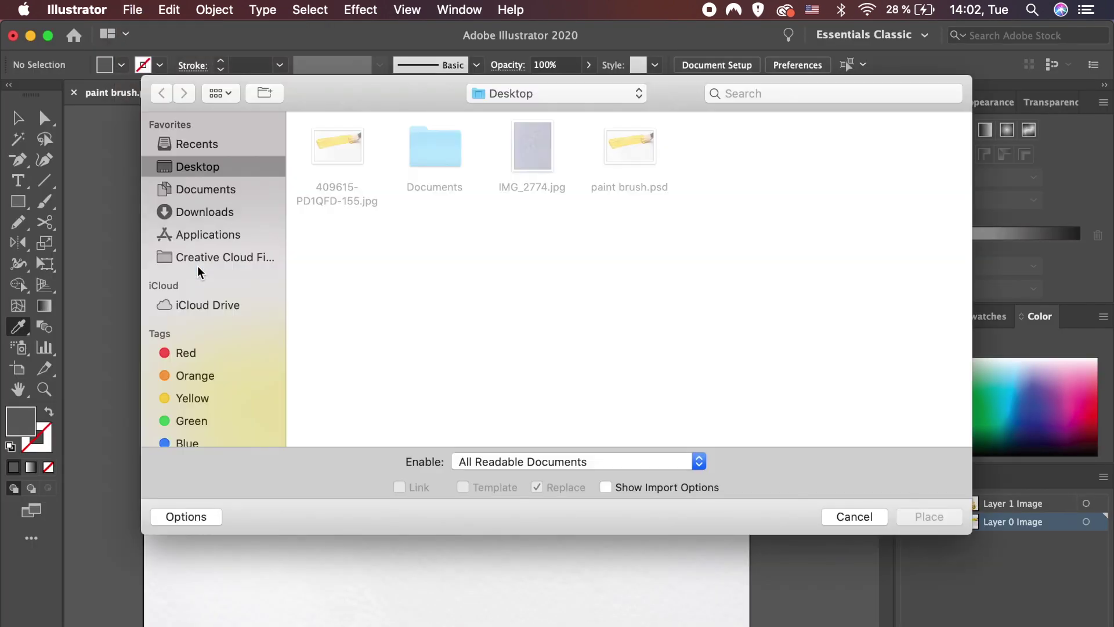
click(540, 143)
key(Return)
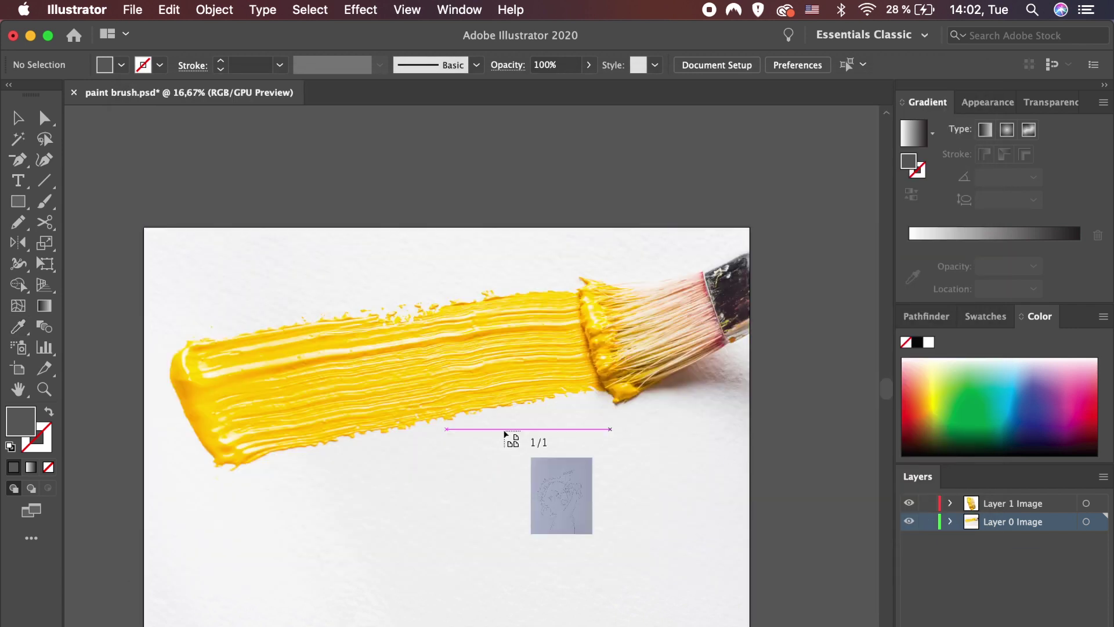
click(185, 381)
key(super+minus)
click(1062, 618)
mouse_move(1018, 488)
mouse_down()
mouse_move(993, 452)
mouse_move(993, 428)
mouse_up()
click(951, 470)
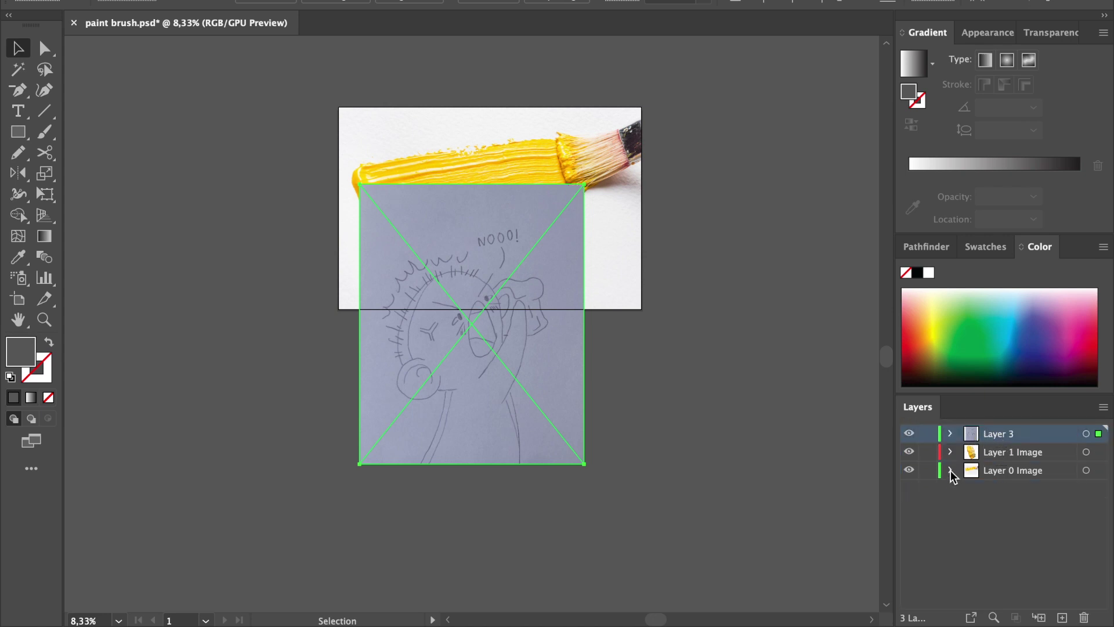
Resize and reposition the sketch over the left of the yellow paint stroke.
click(409, 8)
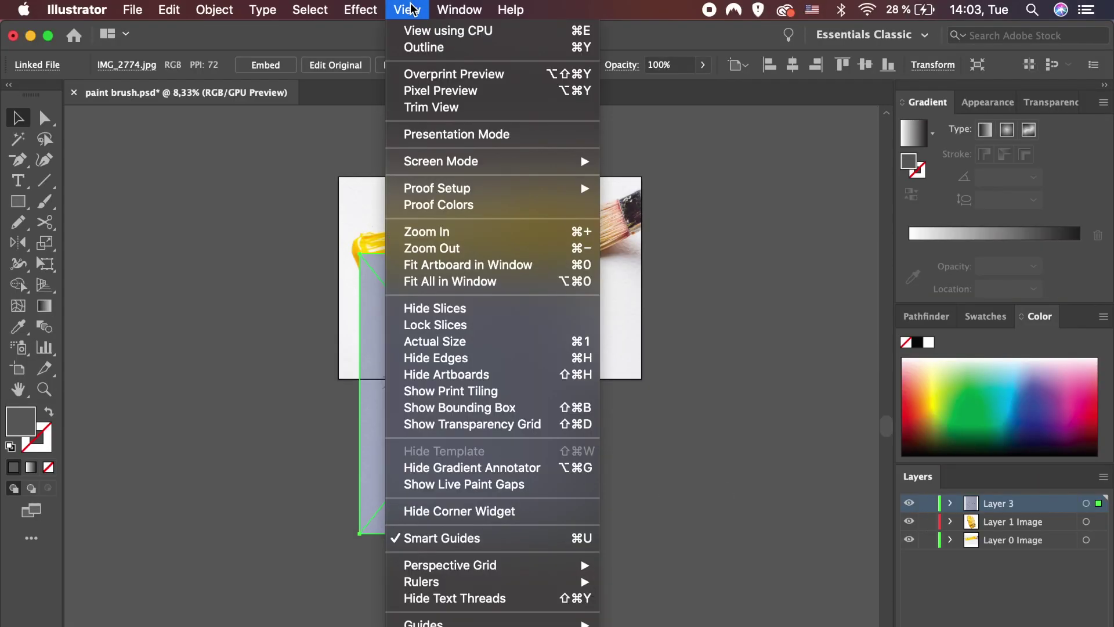
click(458, 407)
drag(583, 533, 435, 348)
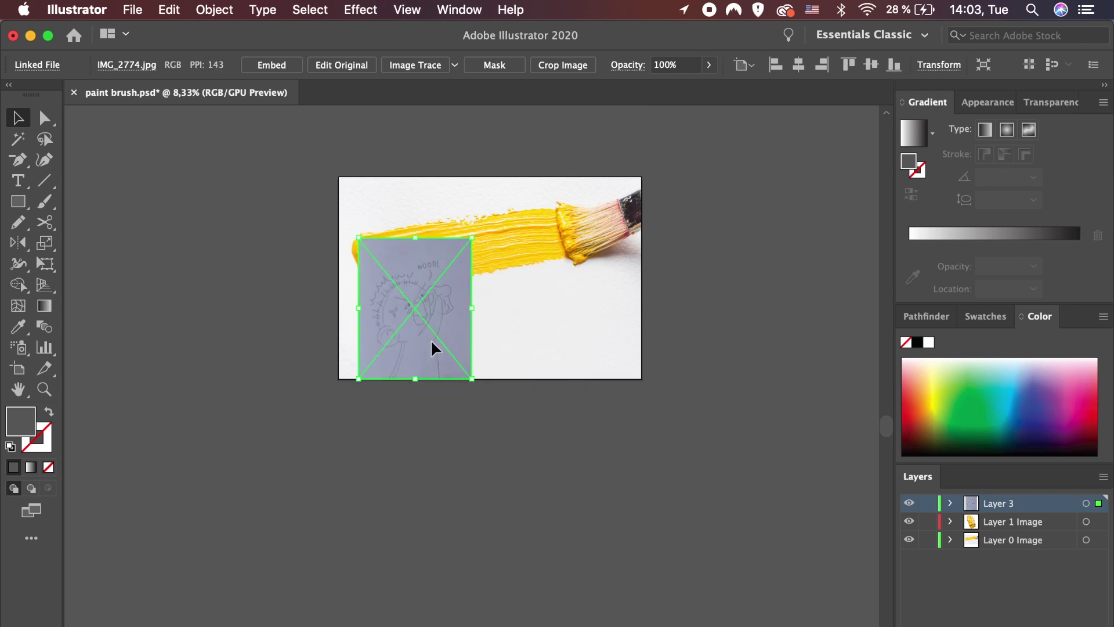
drag(471, 237, 486, 220)
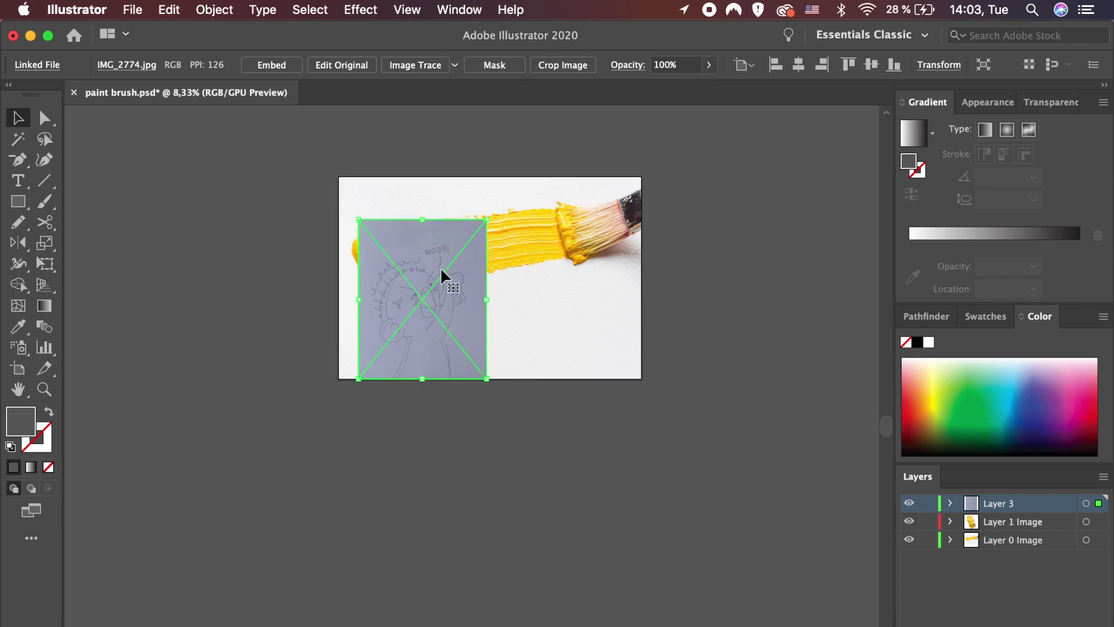
drag(442, 277, 429, 277)
drag(474, 218, 487, 213)
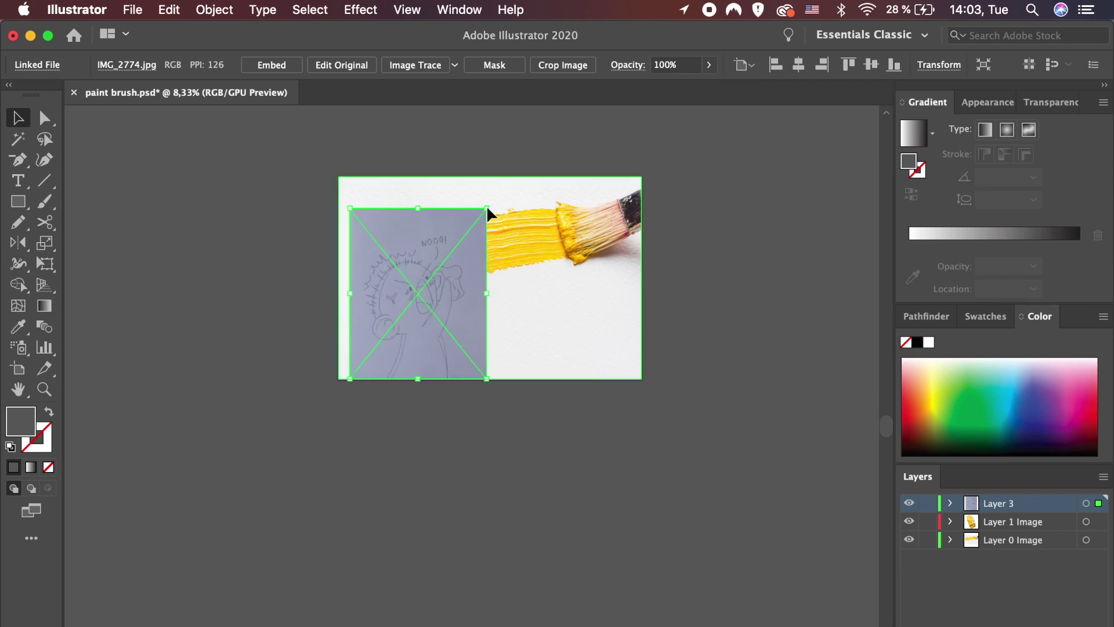
Set the sketch's opacity to 90% and lock it in Layer 3.
click(950, 502)
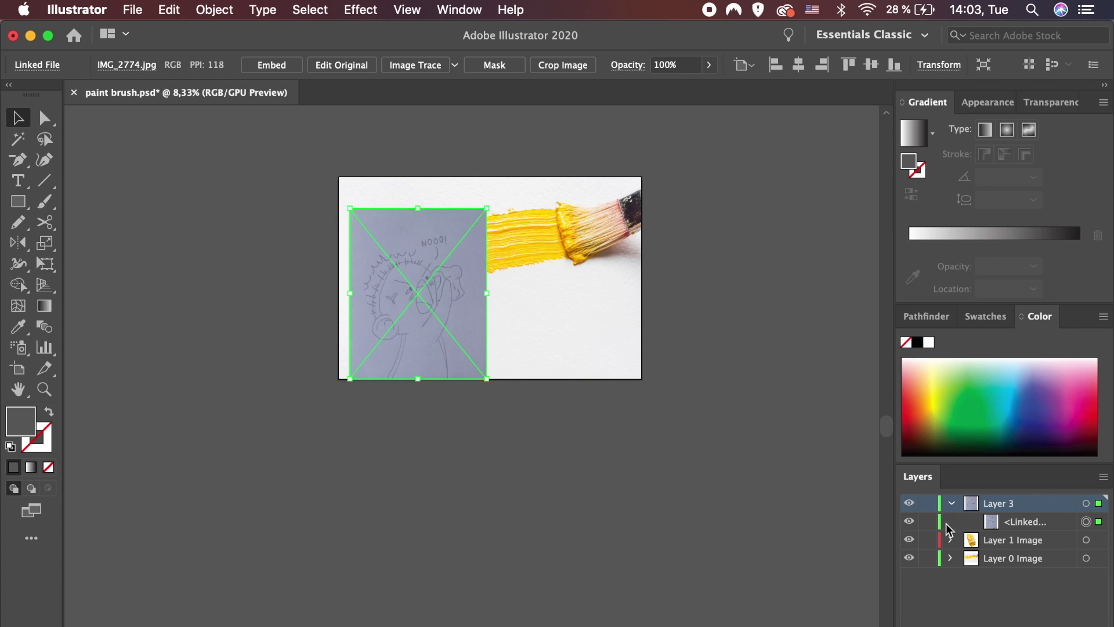
click(673, 64)
text(90)
key(Return)
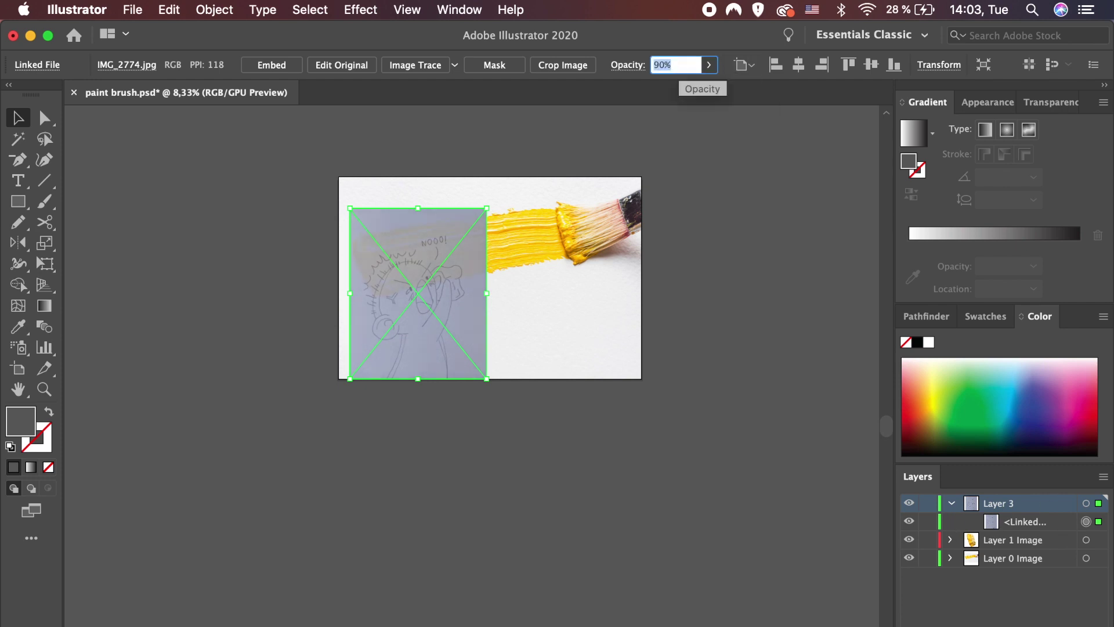
click(927, 521)
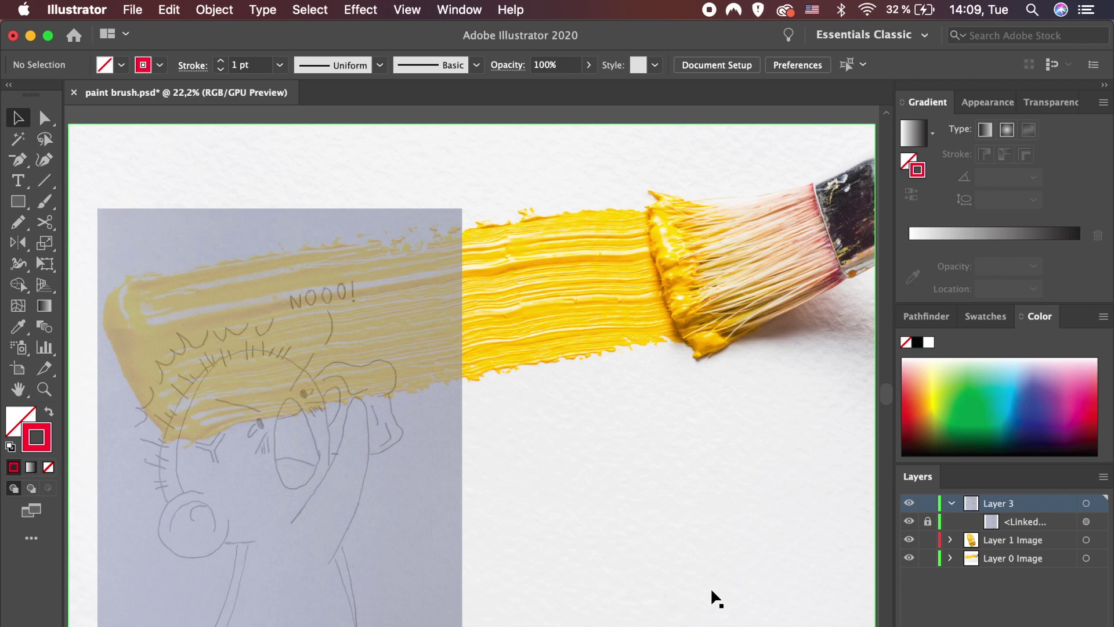
Trace the sketch's left and right leg lines with the Pencil tool.
key(n)
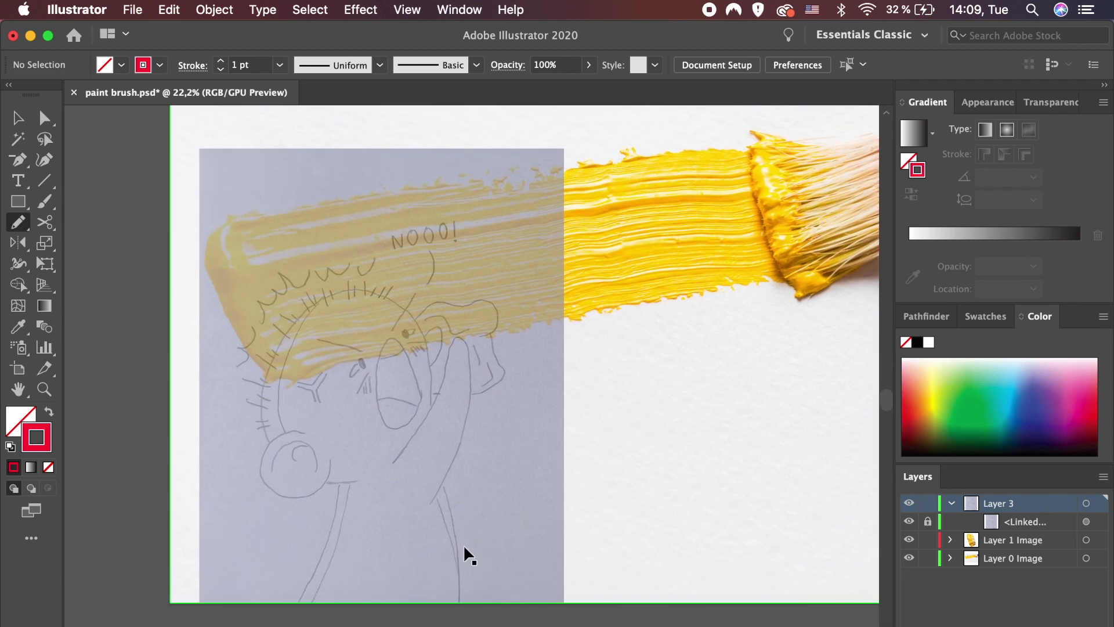
scroll(465, 547, up, 2)
scroll(464, 548, up, 3)
scroll(462, 547, up, 2)
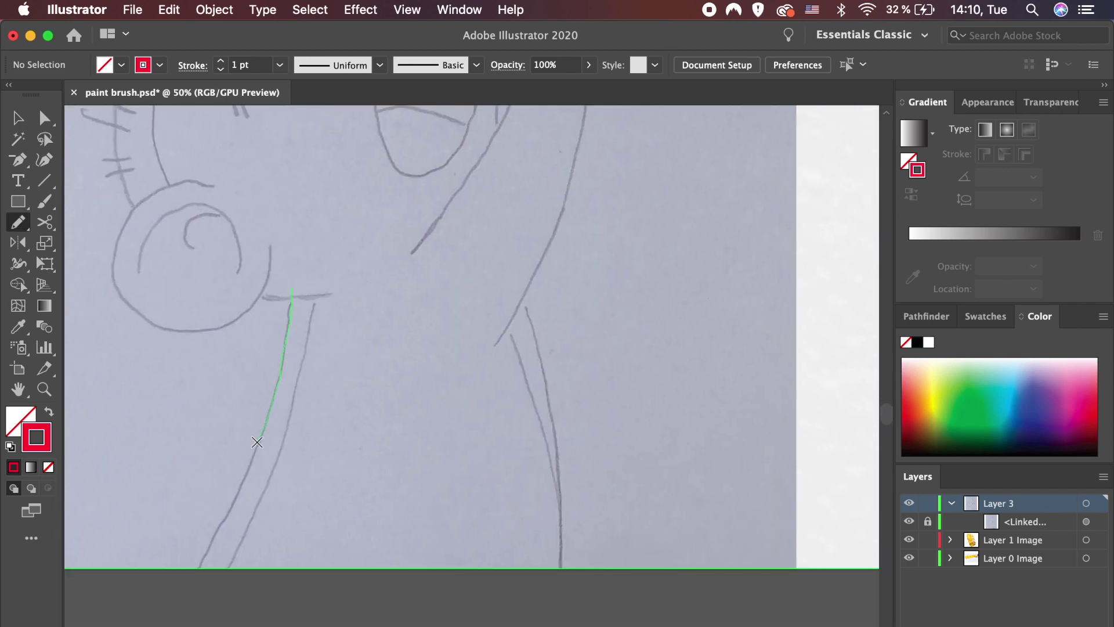
drag(250, 464, 188, 582)
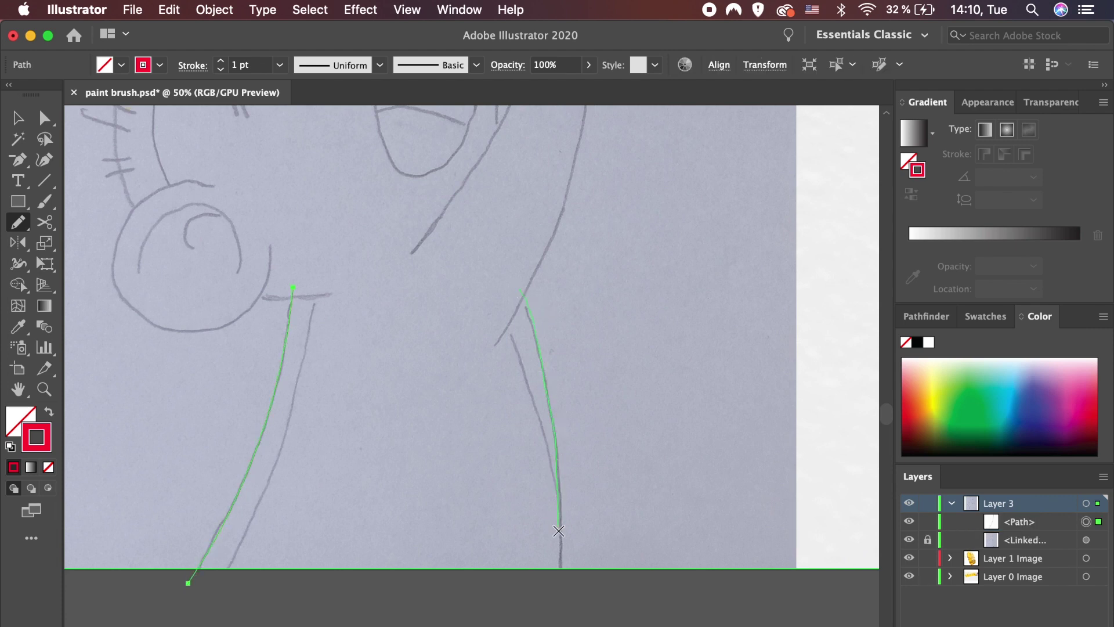
drag(537, 340, 555, 586)
Trace the short neck line and the bottom and outer curve of the ear.
scroll(419, 454, up, 5)
scroll(419, 454, left, 2)
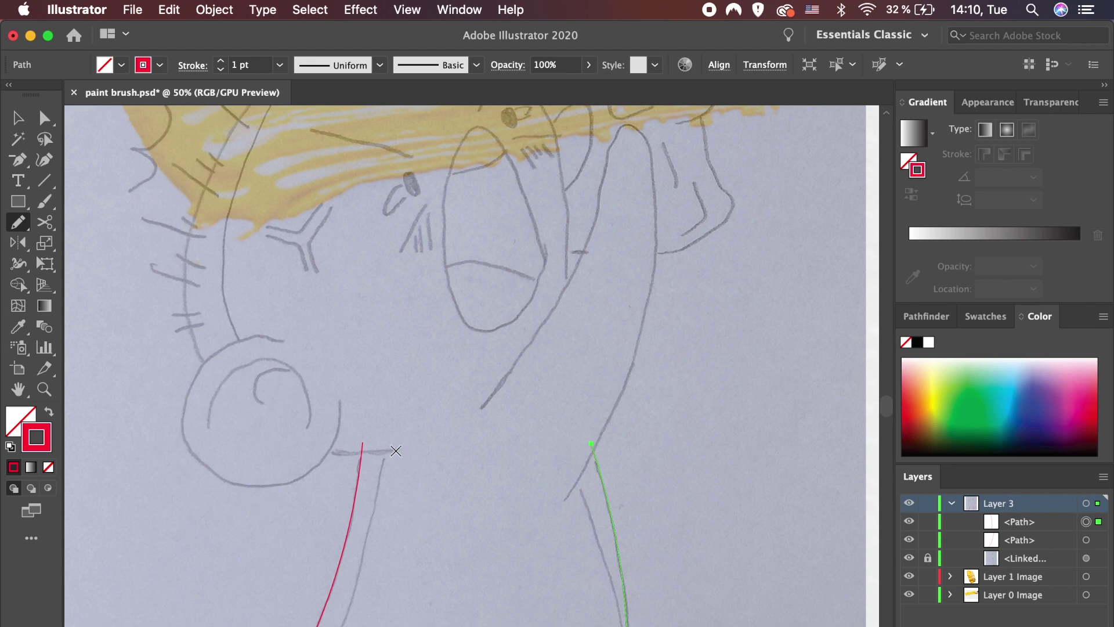
drag(327, 453, 329, 453)
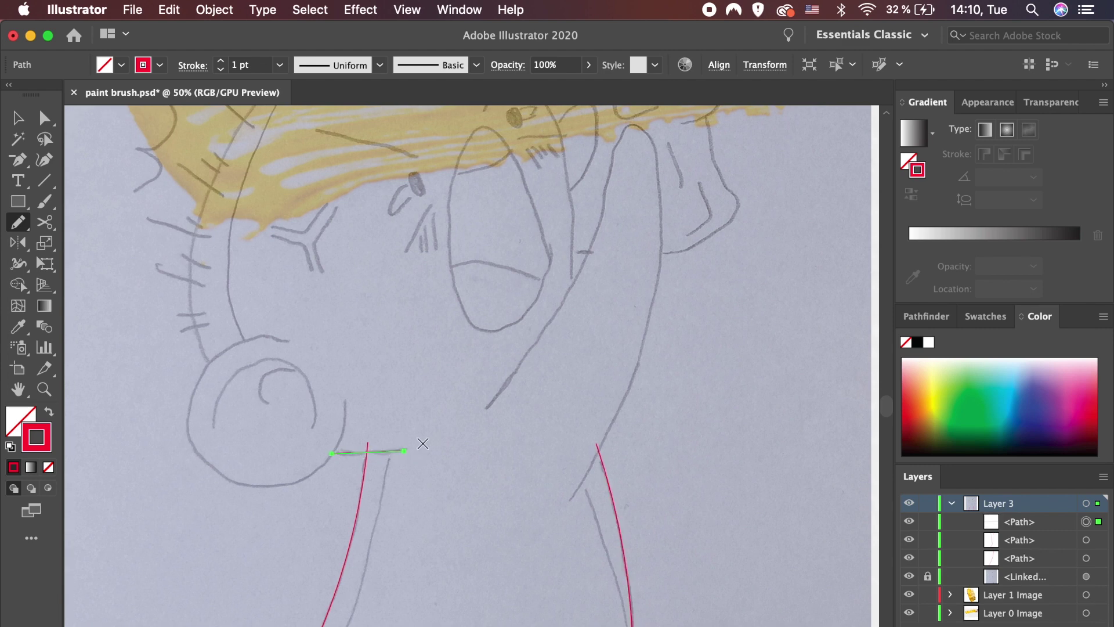
scroll(395, 353, left, 3)
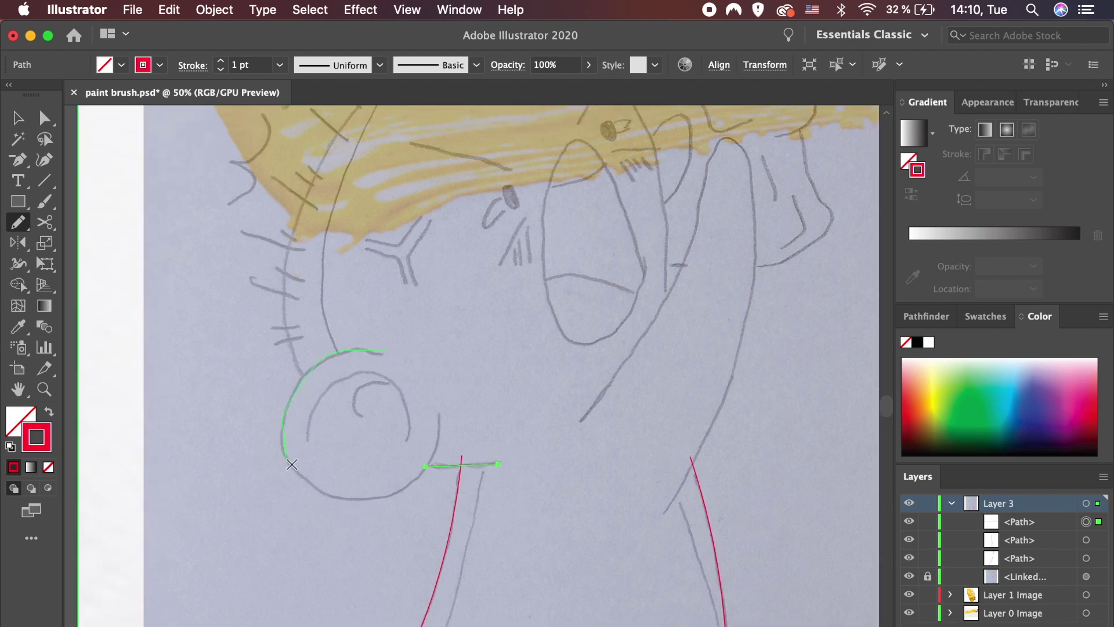
drag(330, 498, 417, 480)
drag(440, 431, 446, 409)
Complete the outer ear outline and trace the ear's inner curl.
scroll(348, 442, up, 1)
scroll(348, 442, left, 2)
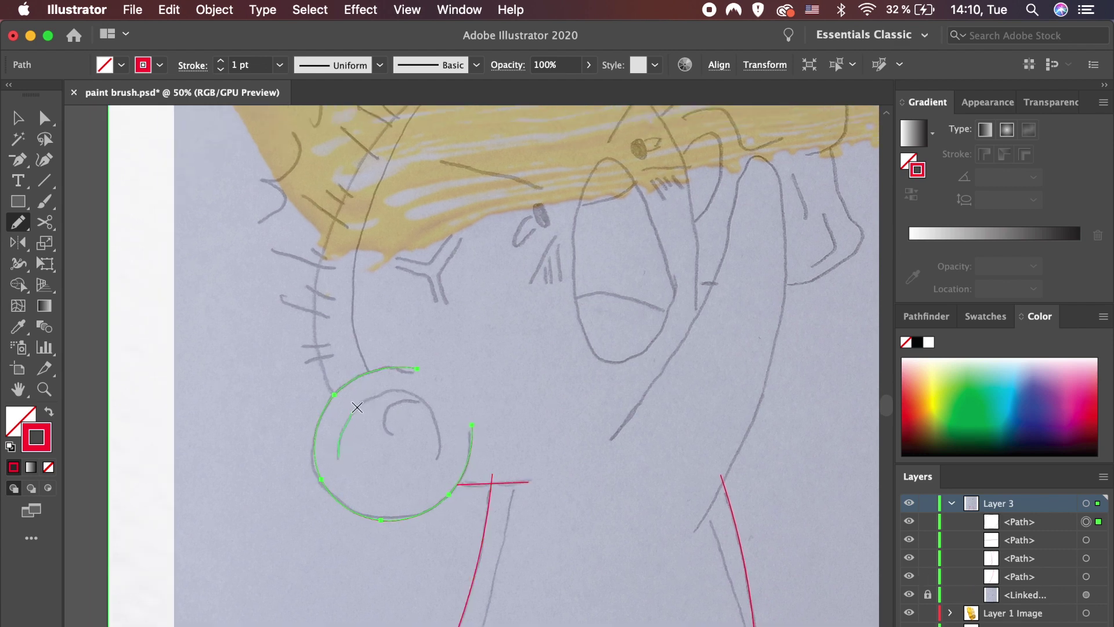
drag(437, 464, 437, 462)
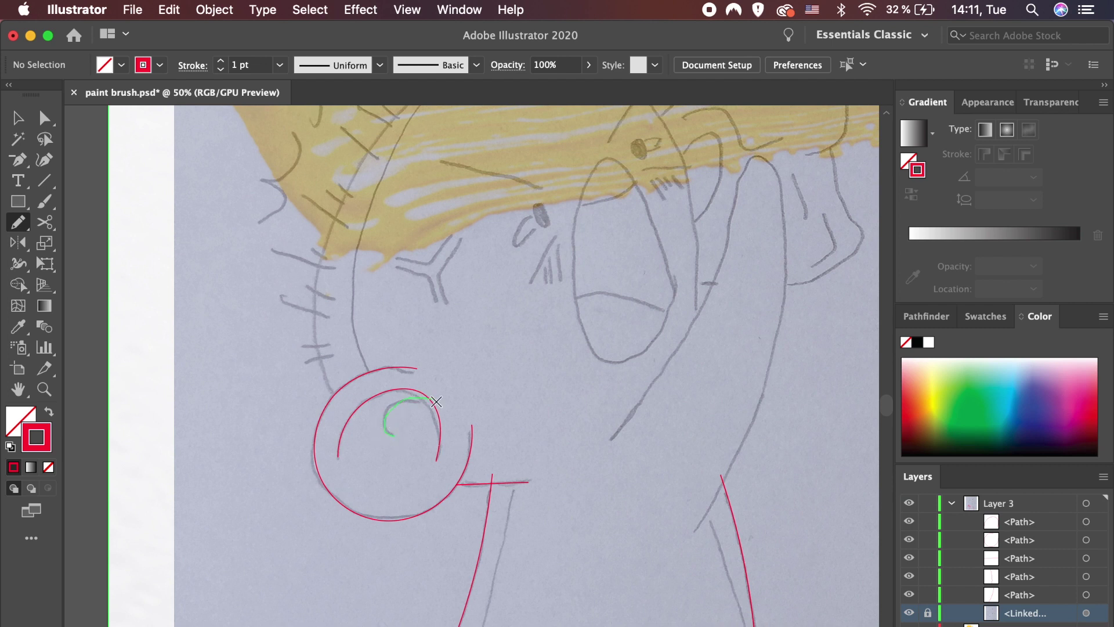
drag(400, 402, 441, 403)
scroll(424, 366, up, 2)
scroll(423, 365, left, 3)
key(super+shift+a)
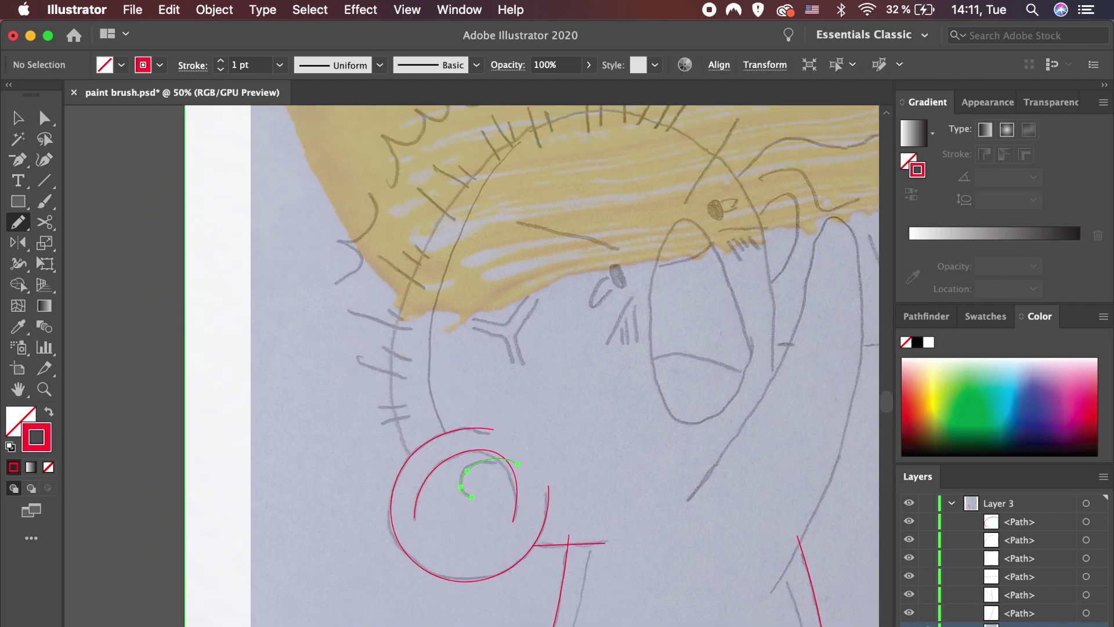
scroll(599, 422, up, 3)
scroll(599, 421, right, 2)
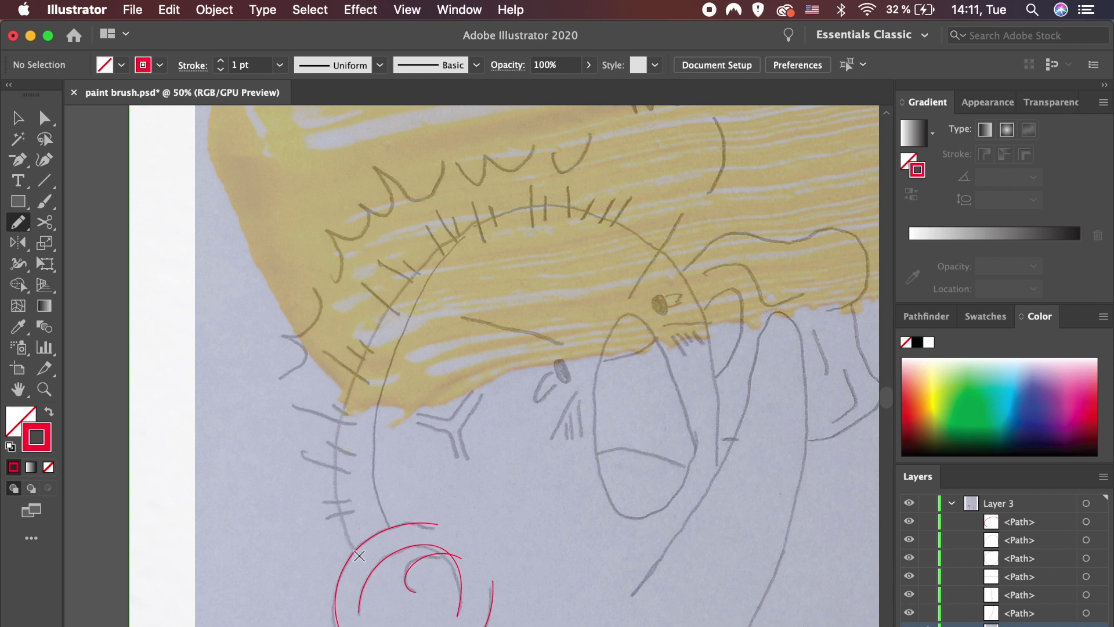
Trace the head outline up over the top and down the right side.
drag(342, 505, 341, 431)
drag(686, 284, 709, 333)
drag(721, 418, 721, 502)
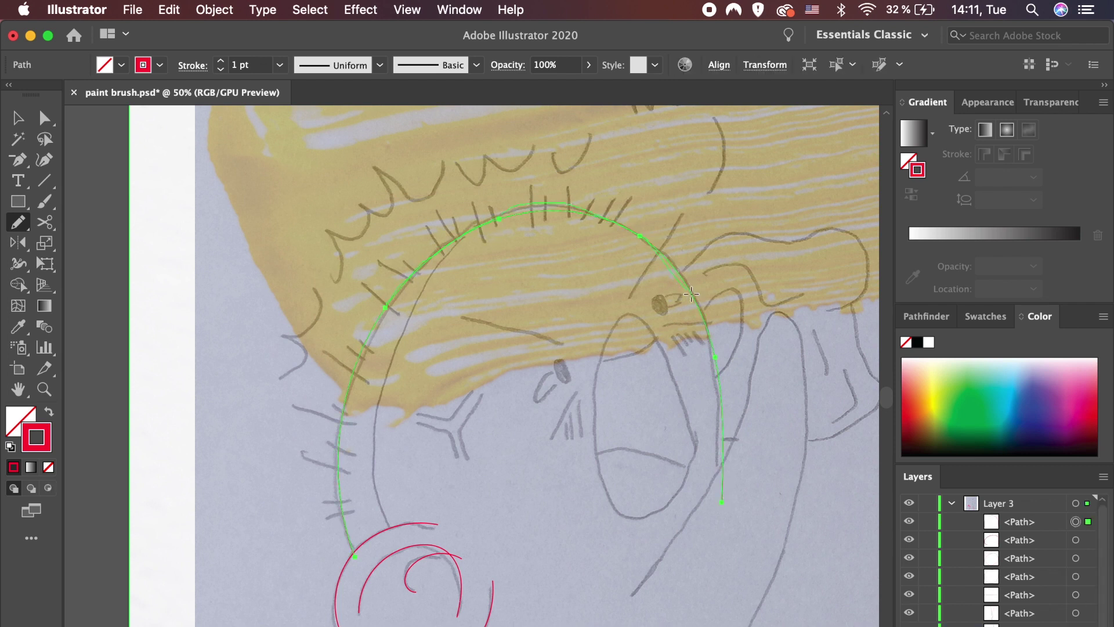
drag(724, 437, 717, 506)
drag(716, 418, 719, 489)
key(v)
click(597, 323)
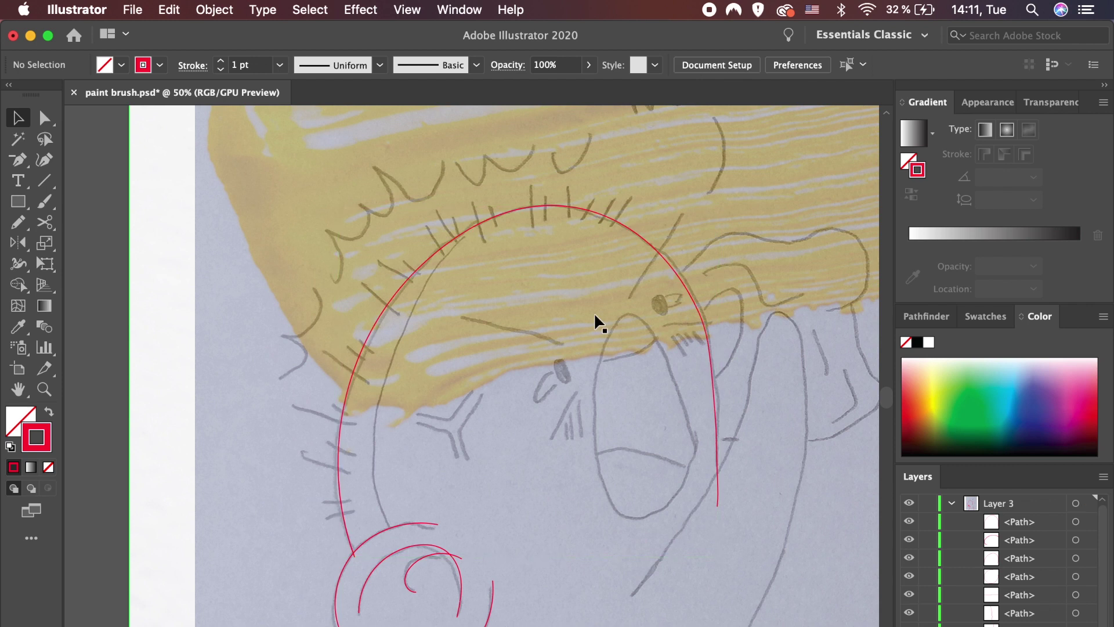
scroll(693, 511, right, 3)
Trace the raised arm, the top of the hand, and a short curve near it.
key(n)
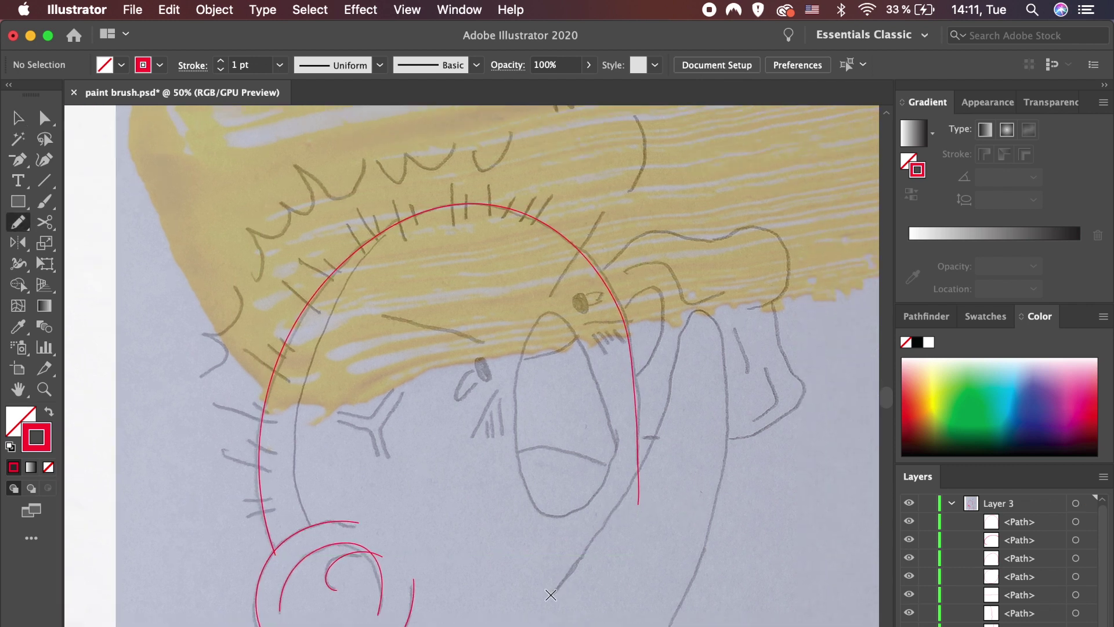
drag(660, 427, 680, 348)
drag(702, 313, 725, 390)
drag(672, 624, 670, 626)
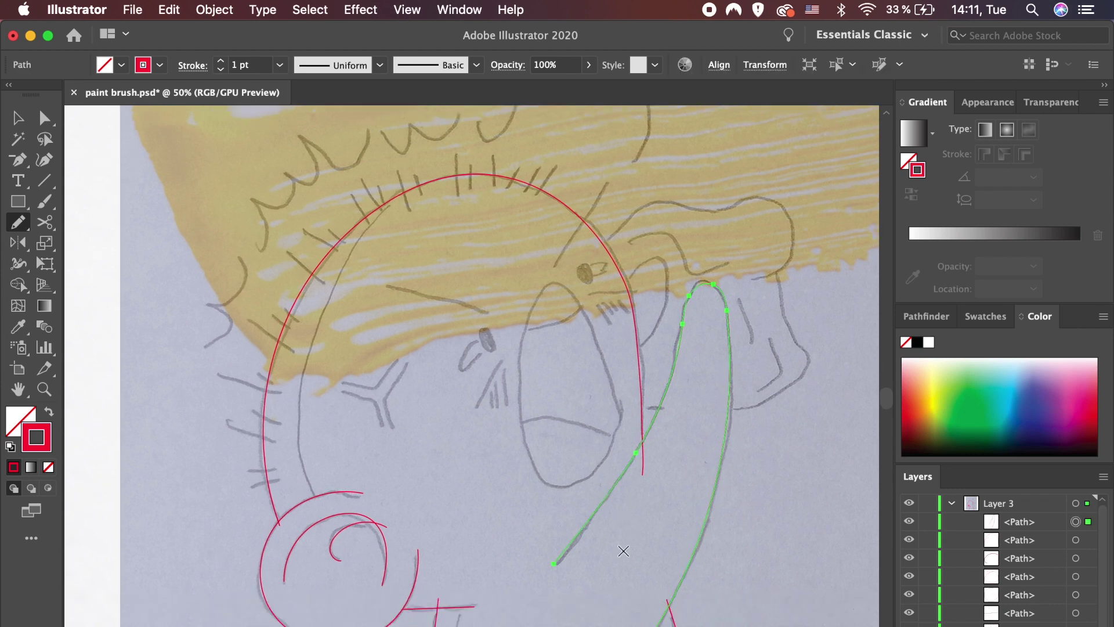
scroll(623, 550, right, 2)
key(super+shift+a)
mouse_move(586, 330)
mouse_down()
mouse_move(597, 311)
mouse_move(585, 401)
mouse_up()
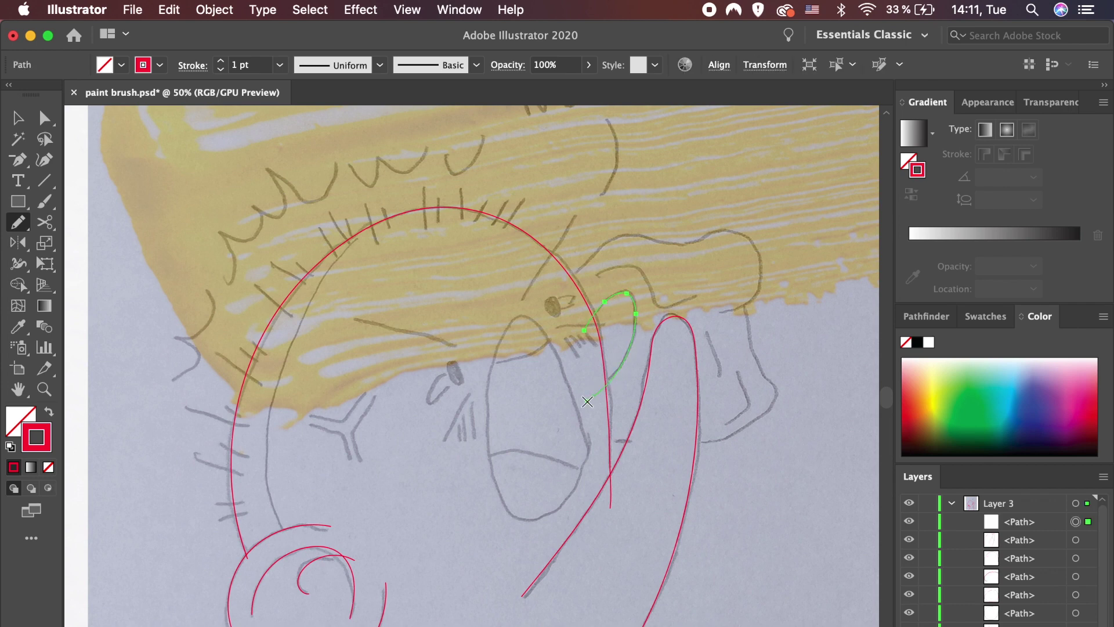
key(super+shift+a)
key(v)
scroll(616, 436, down, 3)
scroll(616, 436, left, 2)
key(super+equal)
key(super+equal)
key(super+equal)
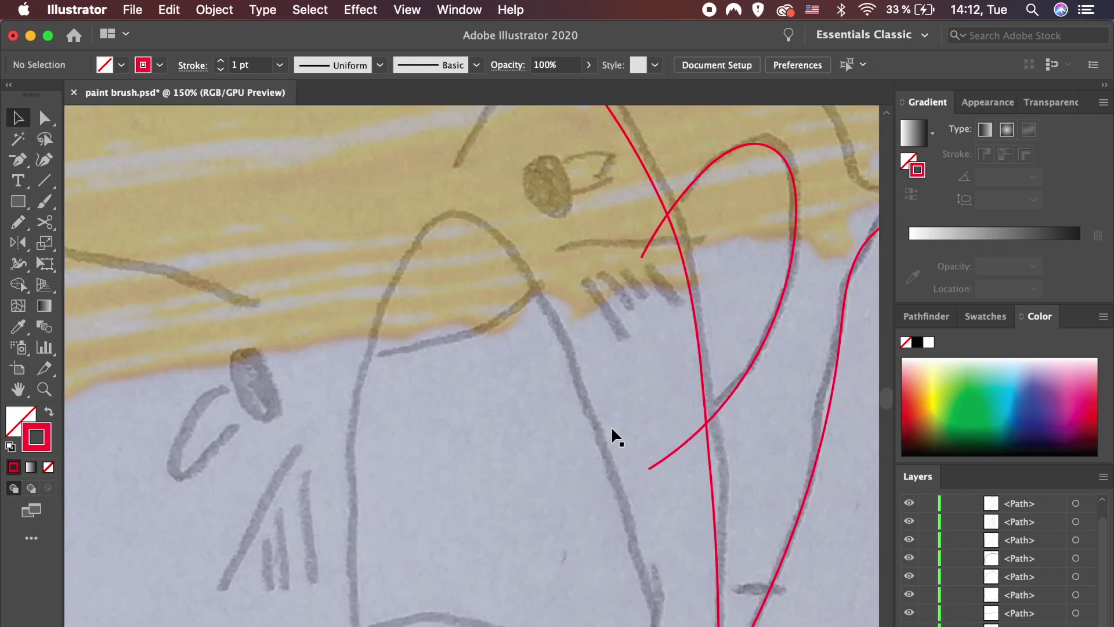
Cut the arm path at its upper crossing and remove the leftover stub.
scroll(612, 438, up, 2)
scroll(612, 438, right, 2)
click(580, 243)
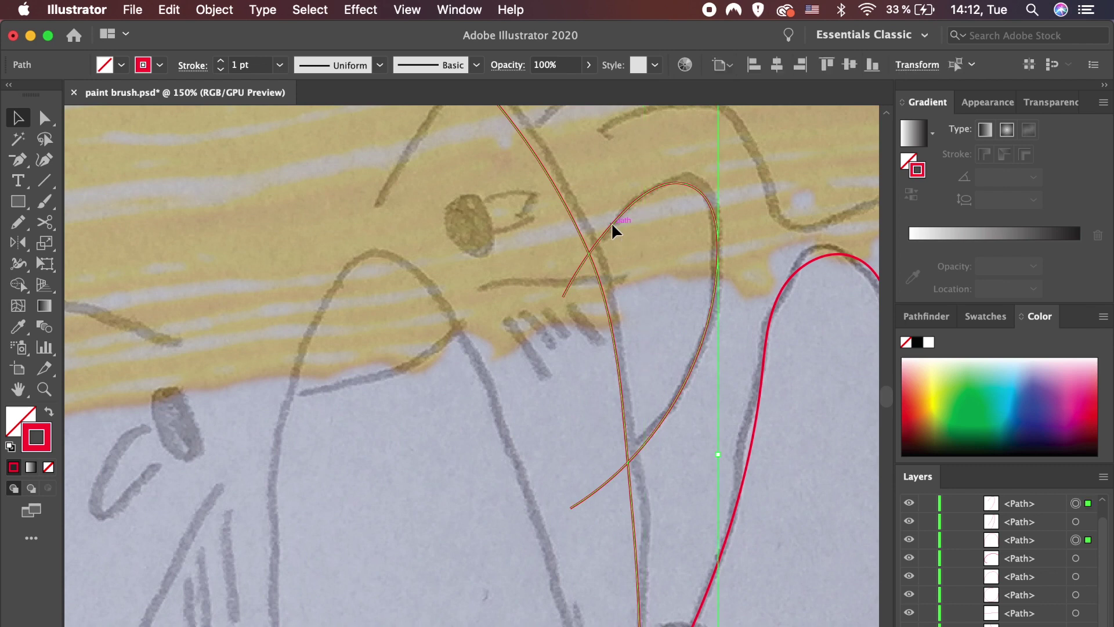
key(super+equal)
key(super+equal)
scroll(613, 234, down, 2)
scroll(611, 230, right, 3)
scroll(612, 231, up, 2)
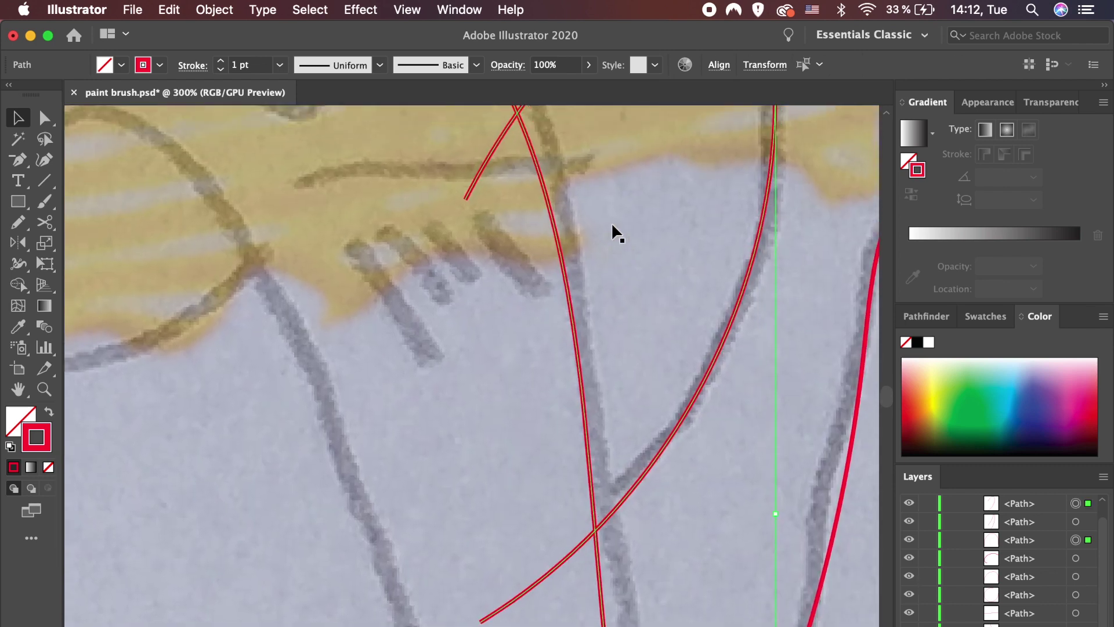
scroll(612, 231, up, 3)
key(c)
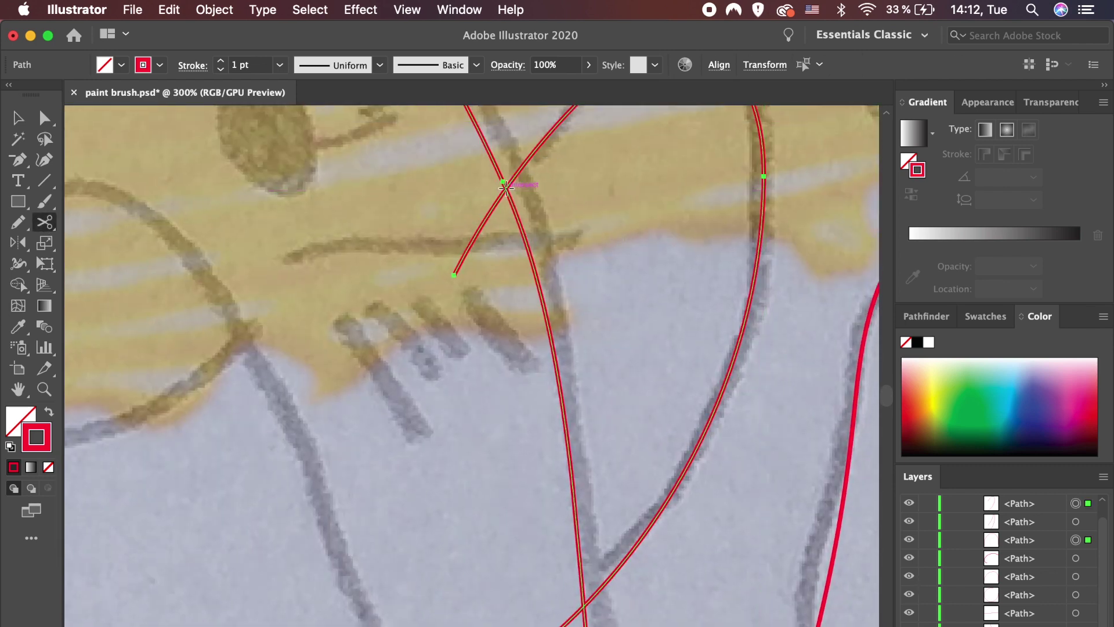
click(506, 189)
key(a)
click(466, 255)
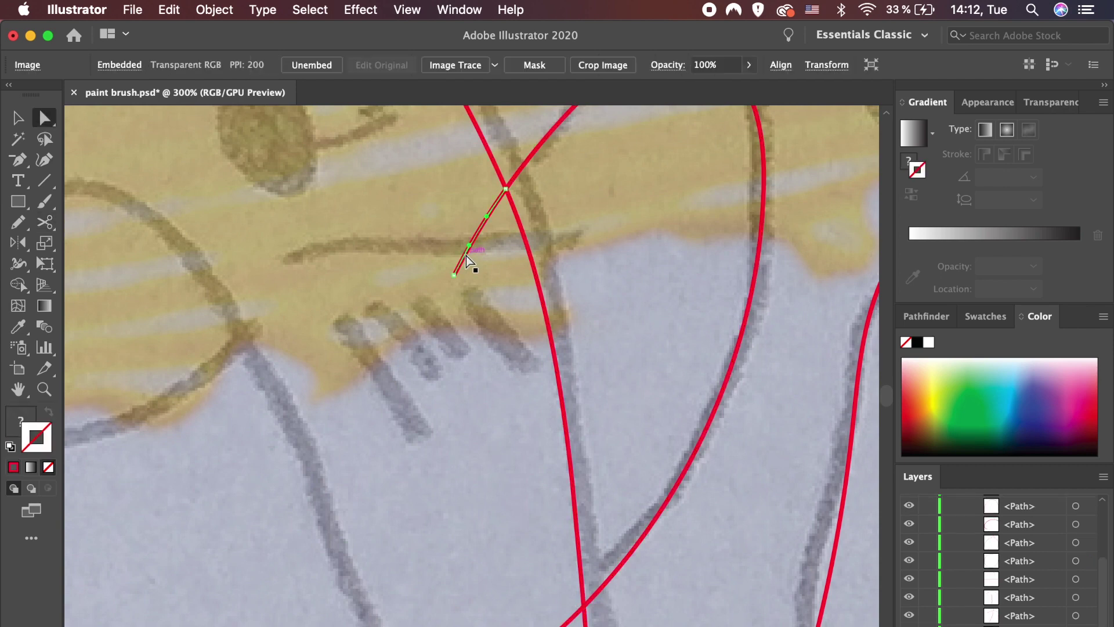
key(super+shift+a)
scroll(464, 249, down, 4)
click(555, 410)
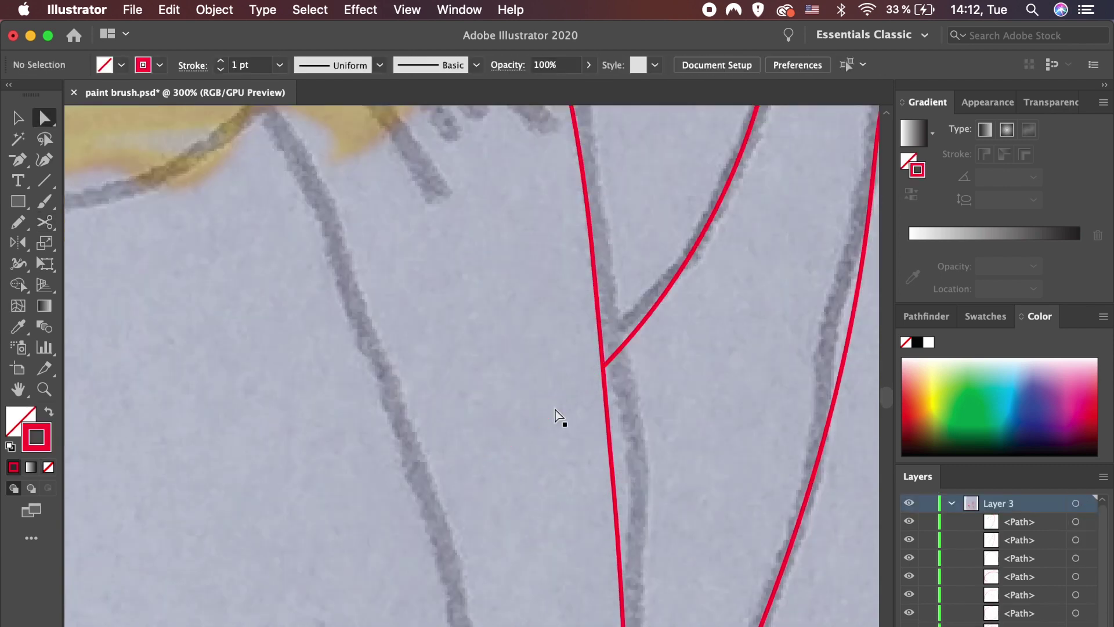
scroll(555, 409, down, 10)
Cut the arm paths at the lower crossing and select the overshooting line's end point.
key(v)
scroll(544, 360, down, 5)
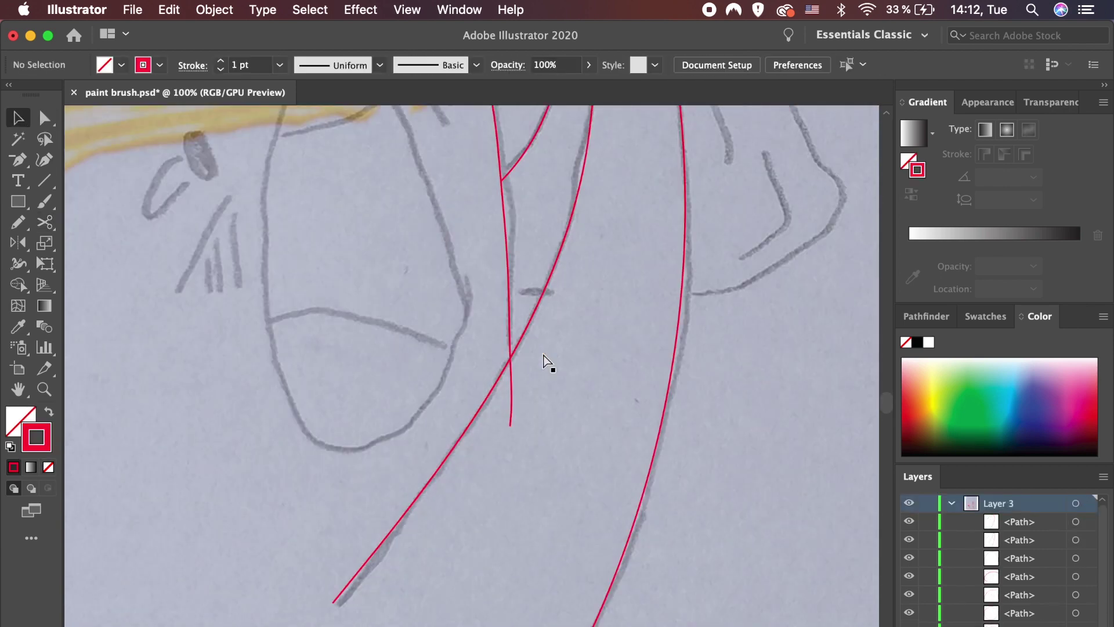
scroll(544, 365, up, 5)
scroll(545, 363, up, 3)
click(532, 444)
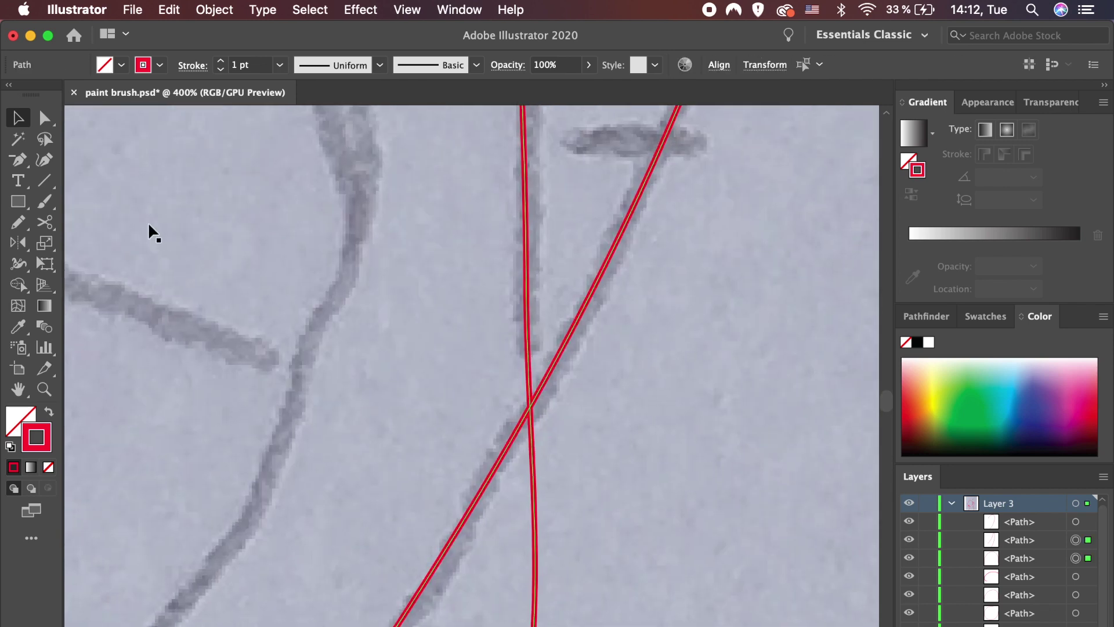
key(c)
click(530, 409)
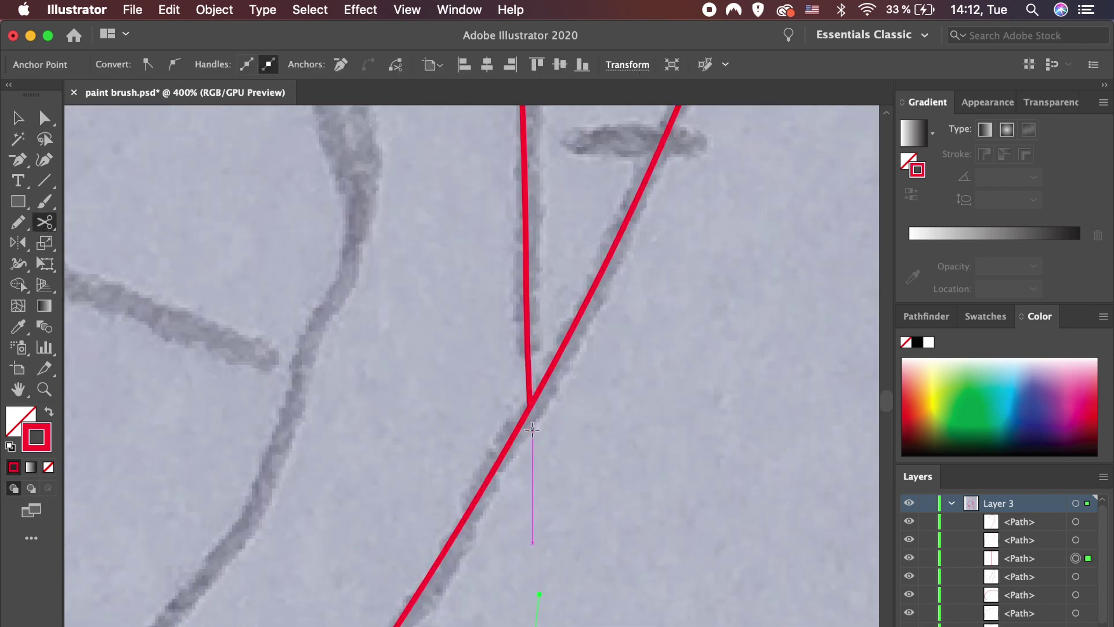
key(ctrl+shift+a)
scroll(531, 427, down, 3)
scroll(531, 427, down, 3)
scroll(531, 428, down, 3)
key(v)
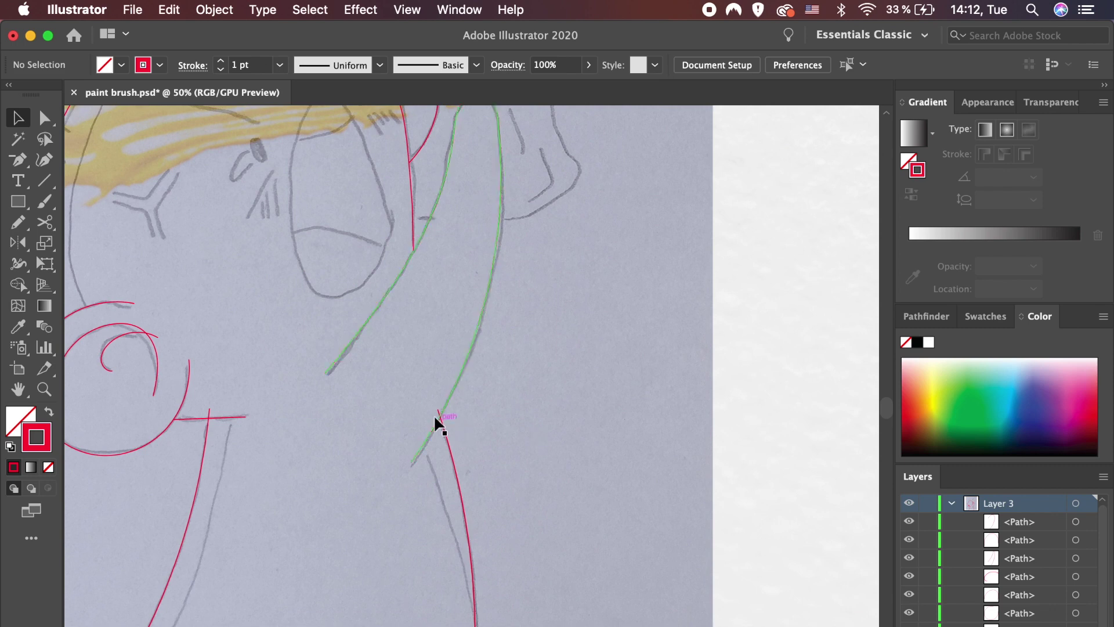
click(438, 413)
key(a)
click(438, 410)
scroll(440, 408, up, 3)
scroll(440, 408, up, 5)
scroll(440, 408, up, 2)
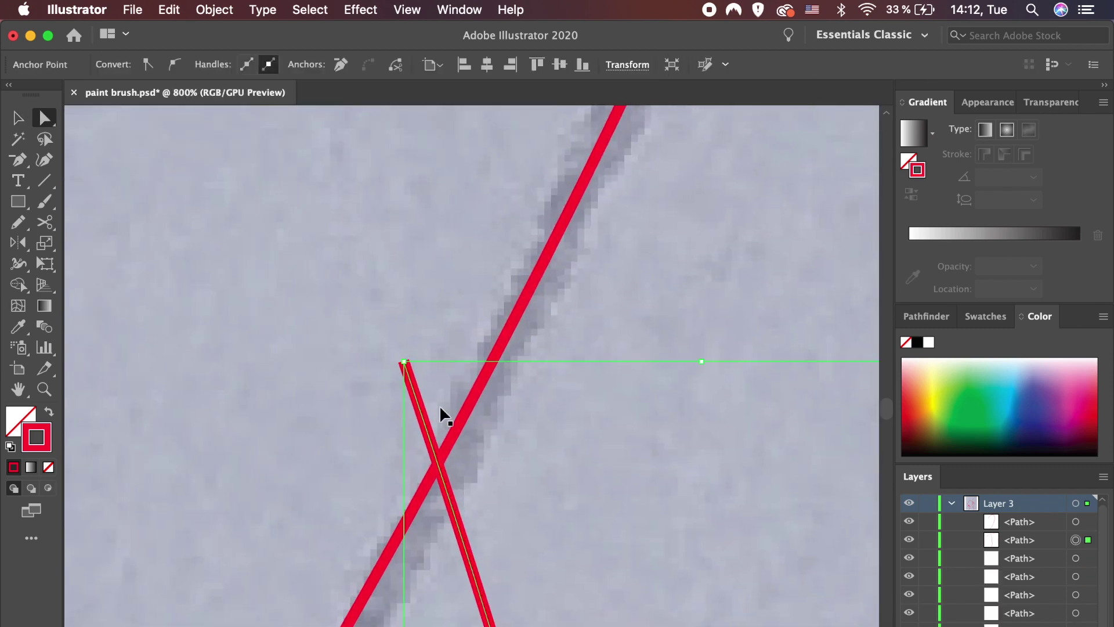
Cut the two crossing red paths near the arm and delete the overshooting stub.
key(v)
shift+click(416, 490)
click(44, 222)
click(437, 463)
key(a)
click(420, 423)
key(Delete)
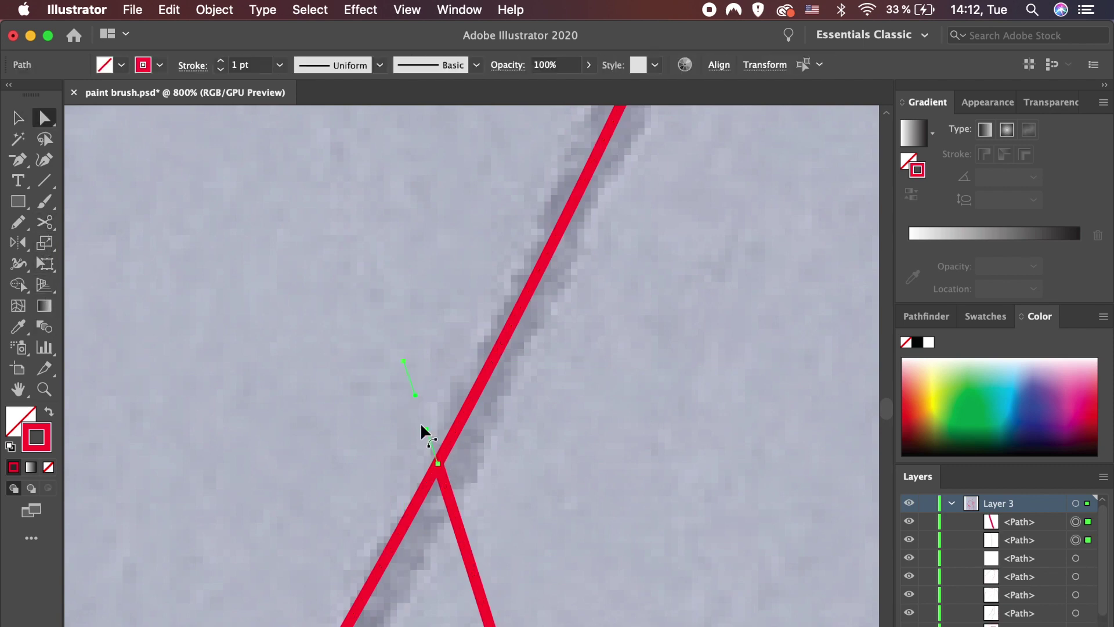
key(super+minus)
key(super+minus)
key(super+minus)
key(super+minus)
key(super+minus)
key(super+minus)
scroll(425, 437, down, 3)
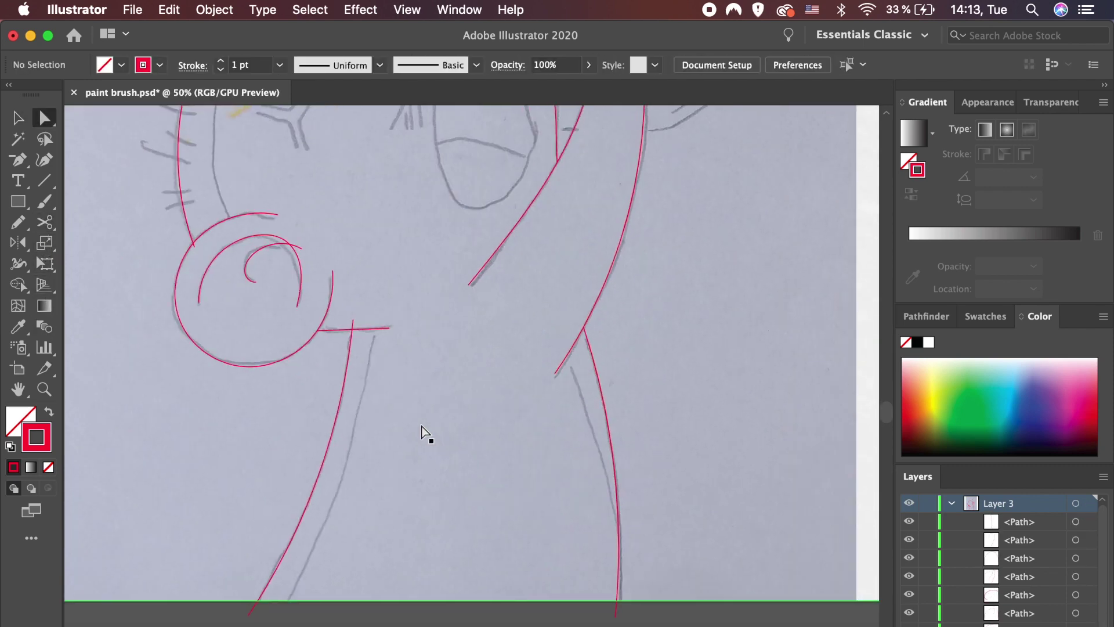
scroll(425, 437, up, 5)
Zoom in to inspect the lower vertical line's crossing, then deselect and zoom back out.
click(454, 496)
key(super+plus)
key(super+plus)
key(super+plus)
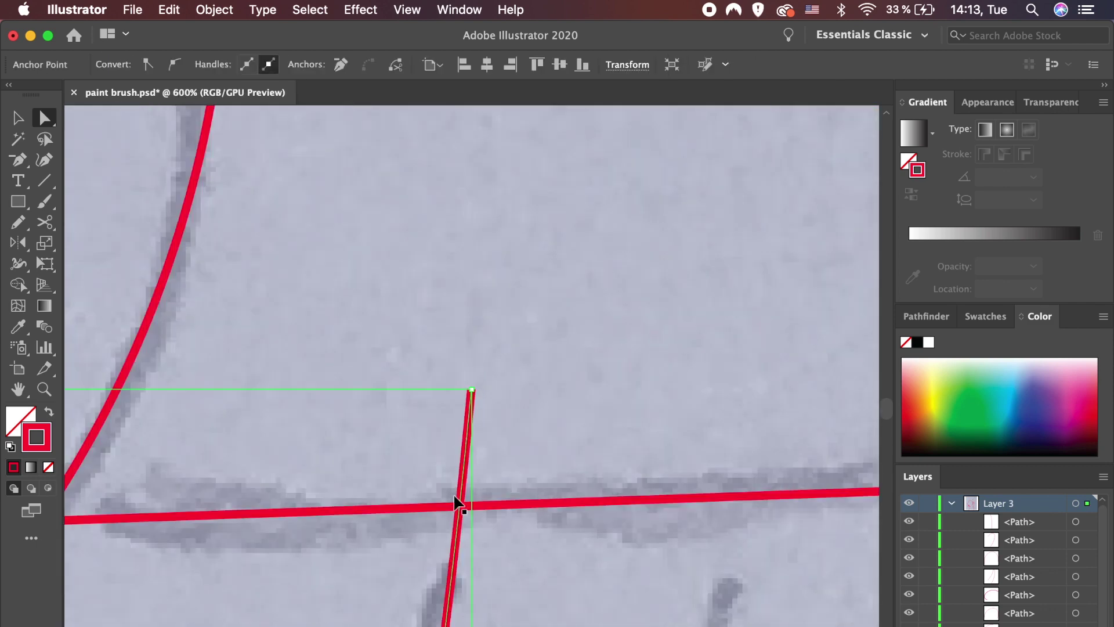
click(455, 545)
click(458, 477)
key(super+shift+a)
key(super+minus)
key(super+minus)
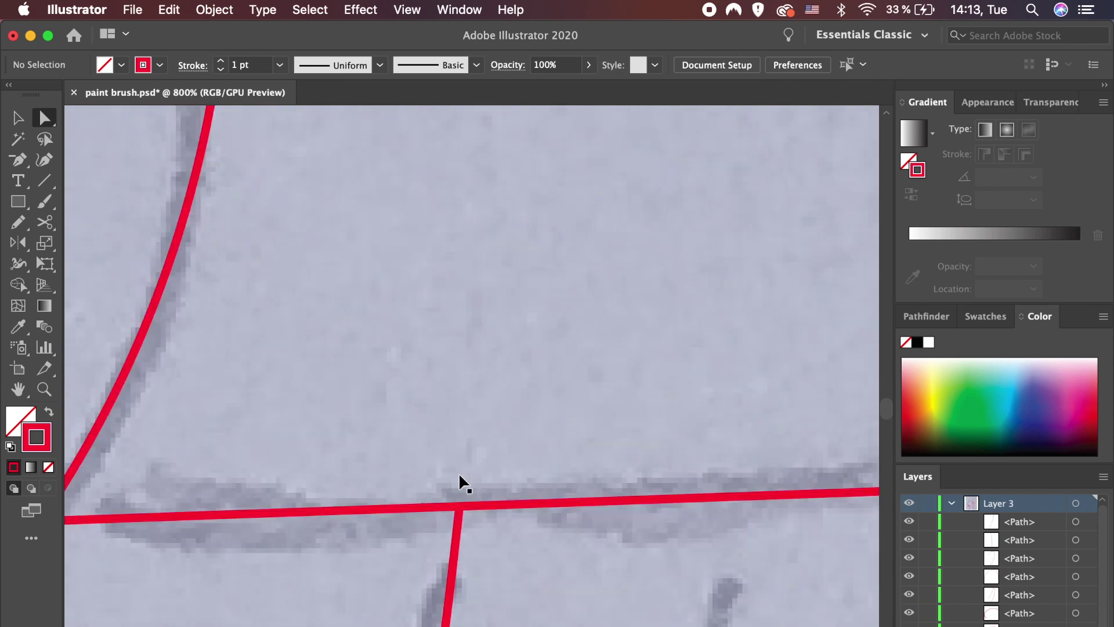
key(super+minus)
key(super+minus)
scroll(343, 510, up, 5)
scroll(343, 510, left, 3)
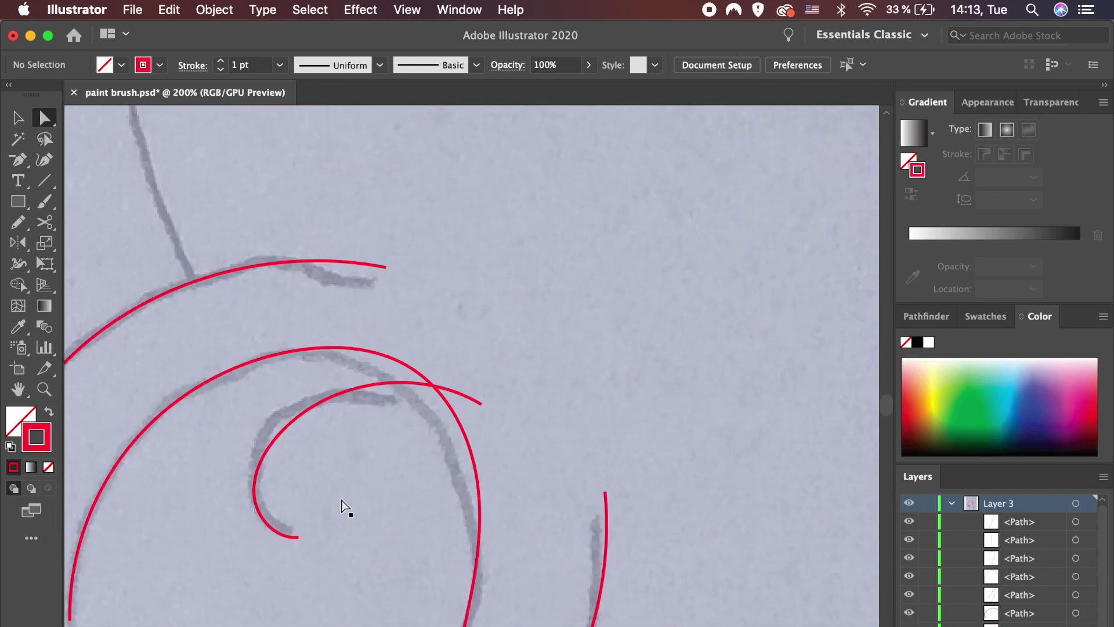
scroll(437, 435, up, 5)
scroll(442, 413, down, 4)
scroll(435, 418, left, 2)
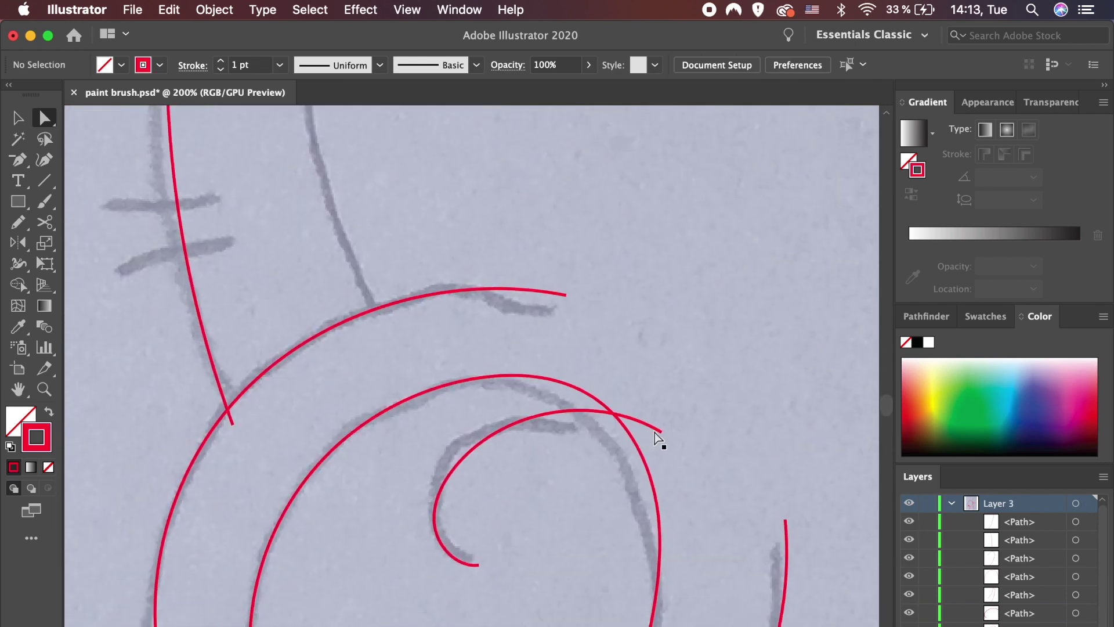
Cut the arc near the ear where it crosses another line and delete its overshooting end.
click(654, 432)
scroll(348, 597, down, 3)
key(super+plus)
scroll(349, 593, up, 5)
click(412, 343)
key(c)
click(386, 300)
key(a)
click(458, 326)
key(Delete)
key(super+minus)
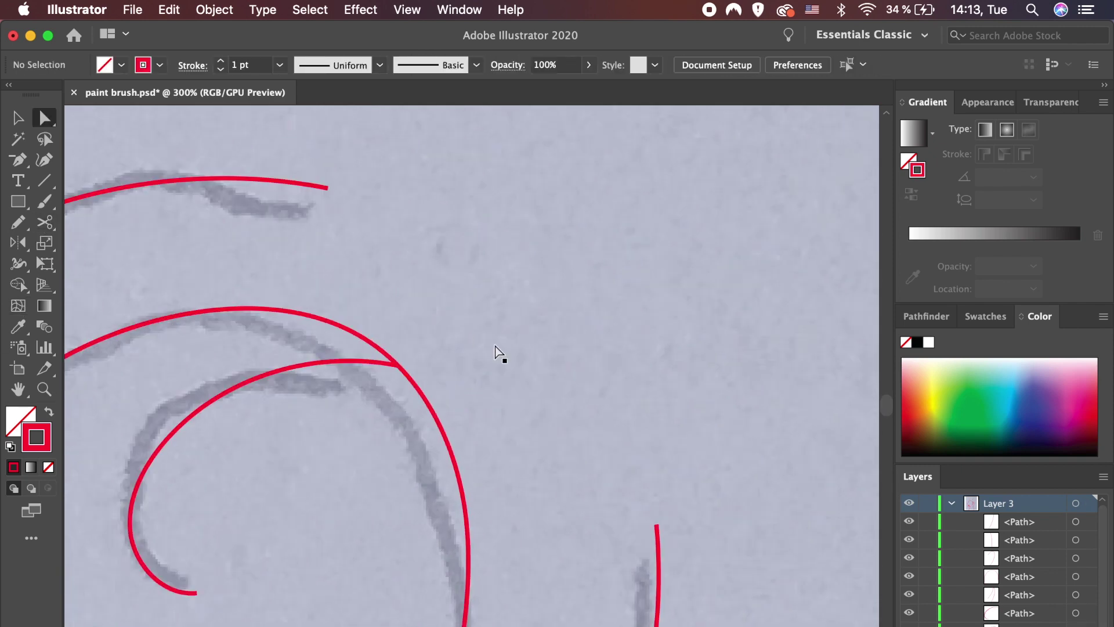
scroll(496, 351, left, 5)
scroll(323, 306, up, 2)
Cut the down-right stroke where it crosses the up-right stroke and delete the lower overshoot.
click(84, 463)
key(super+plus)
key(super+plus)
key(super+plus)
key(super+plus)
key(super+plus)
key(super+plus)
shift+click(446, 304)
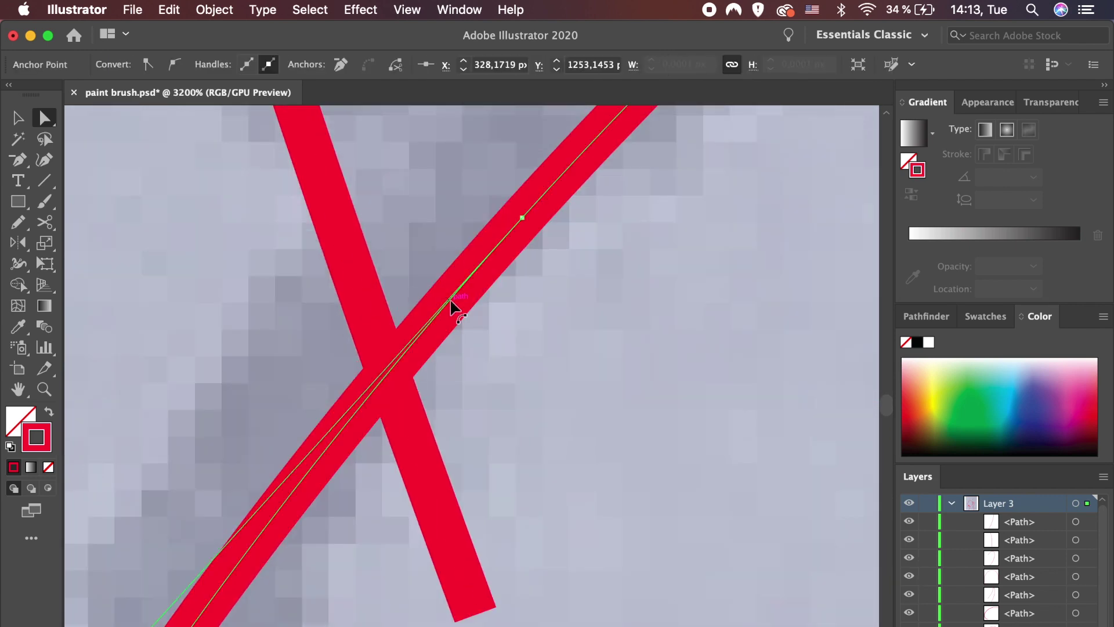
shift+click(406, 426)
key(c)
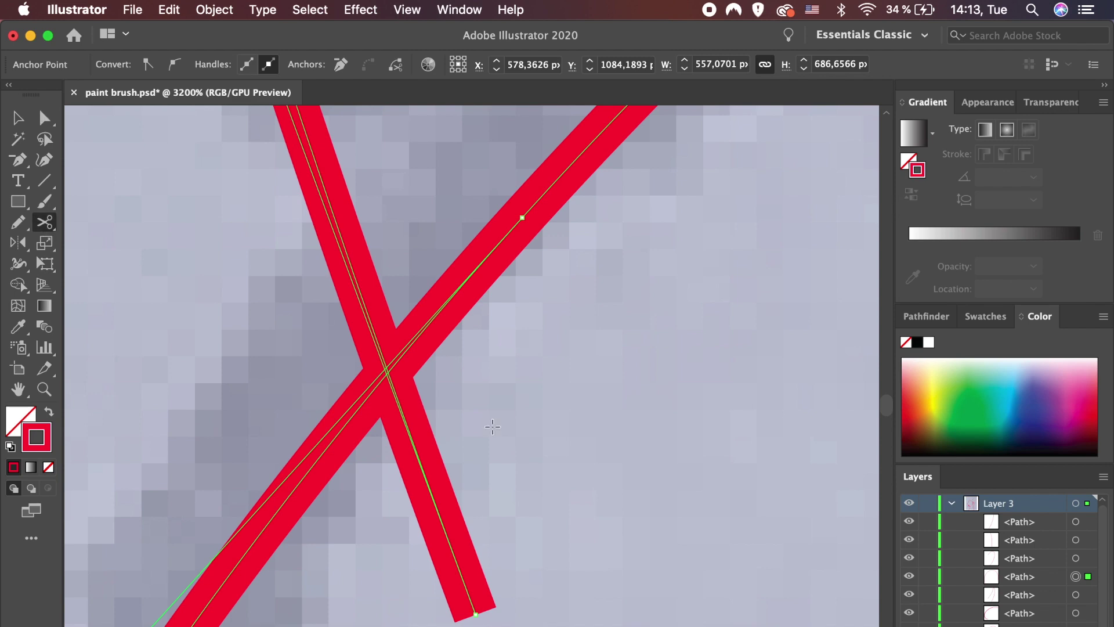
click(388, 370)
key(a)
click(412, 436)
key(Delete)
key(ctrl+shift+a)
key(ctrl+minus)
key(ctrl+minus)
key(ctrl+minus)
key(ctrl+minus)
key(ctrl+minus)
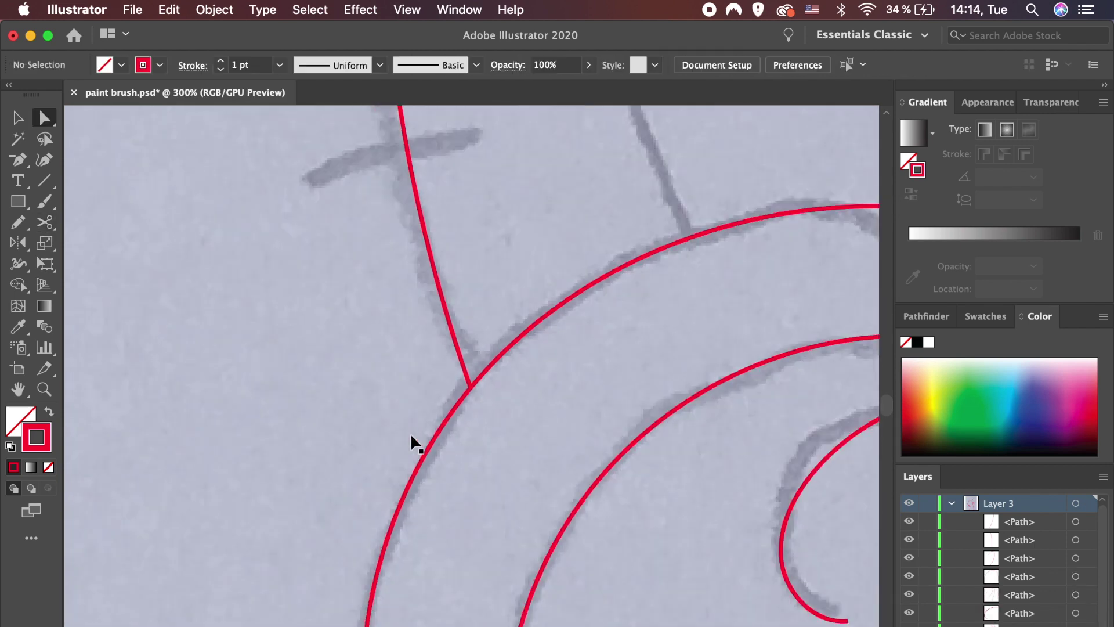
key(ctrl+minus)
key(ctrl+minus)
key(ctrl+minus)
key(ctrl+minus)
key(ctrl+minus)
key(ctrl+minus)
scroll(409, 433, right, 3)
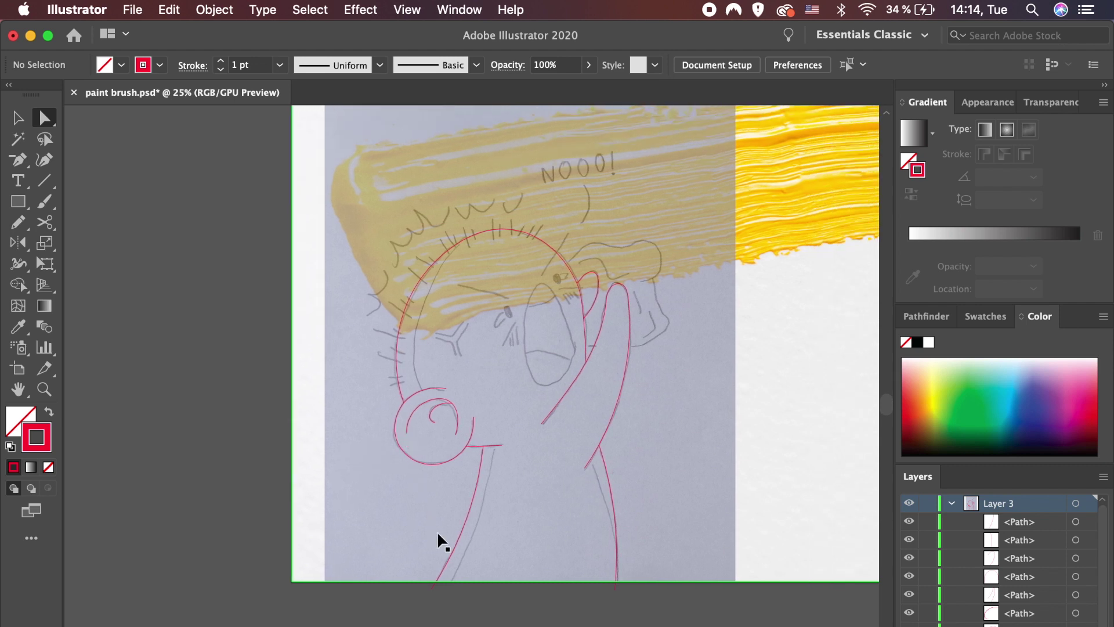
Select all traced outlines except the sketch image and make their strokes black (#000000).
key(v)
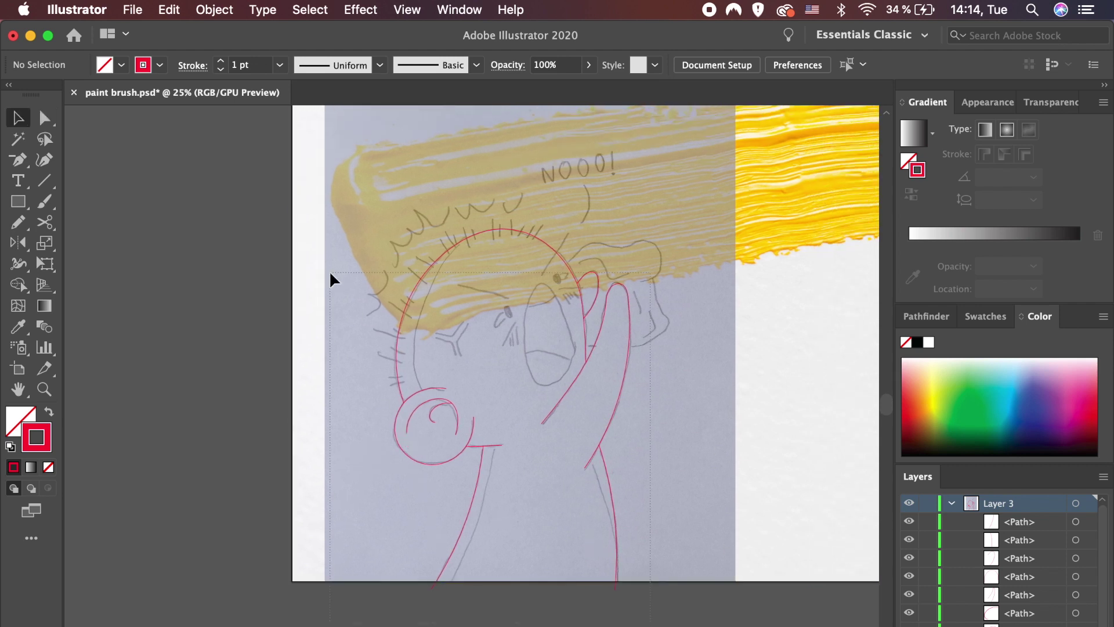
key(ctrl+a)
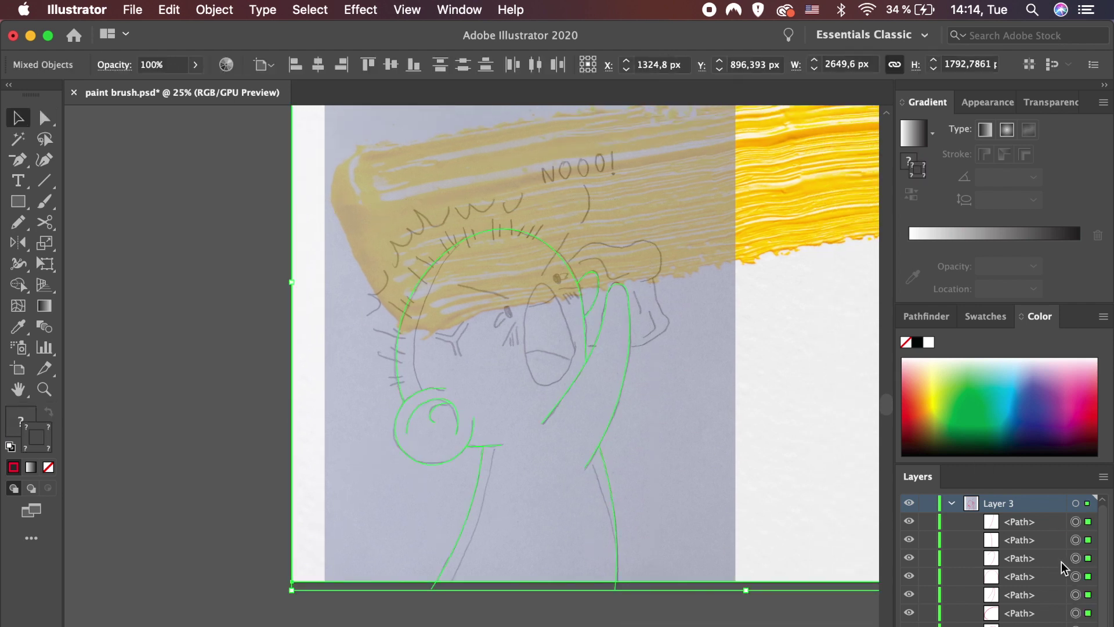
scroll(1060, 562, down, 1)
shift+click(806, 406)
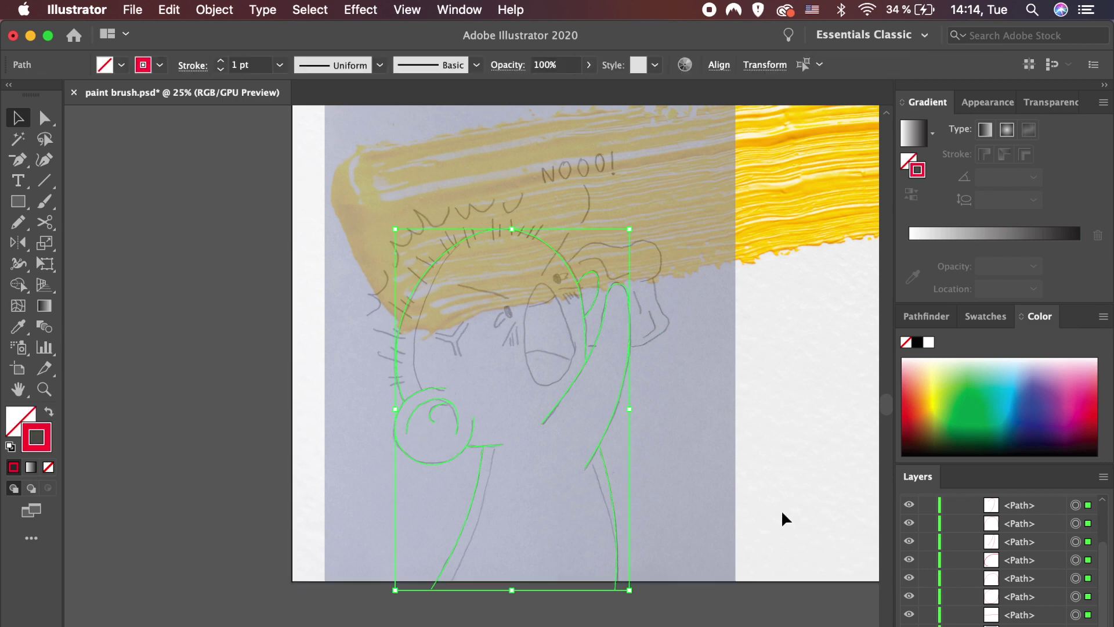
drag(795, 380, 660, 180)
text(0)
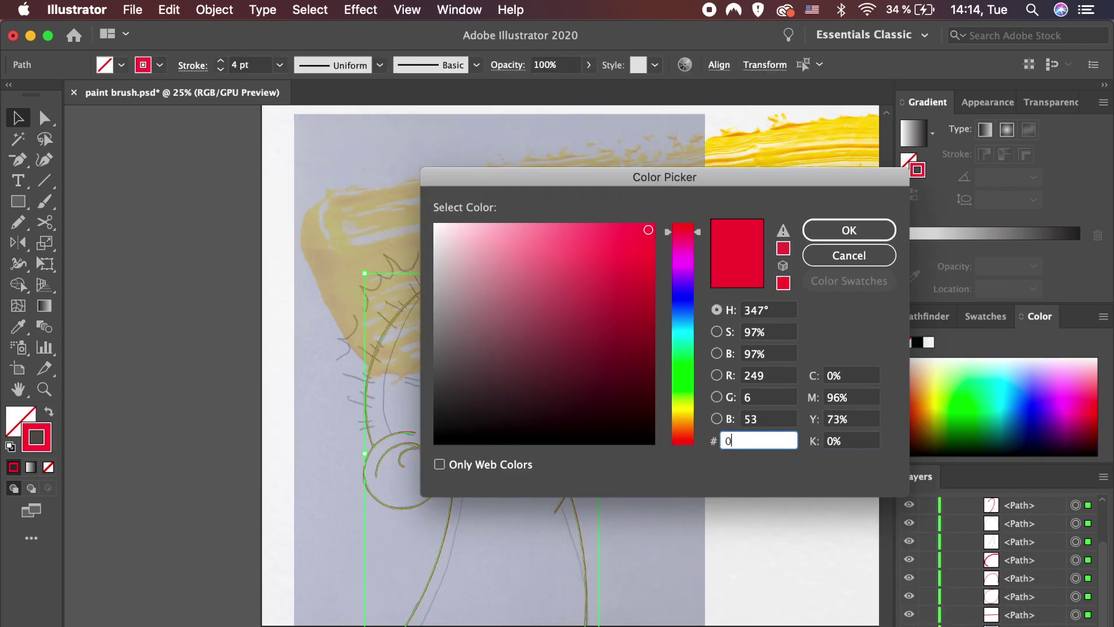
text(000)
key(Return)
click(663, 495)
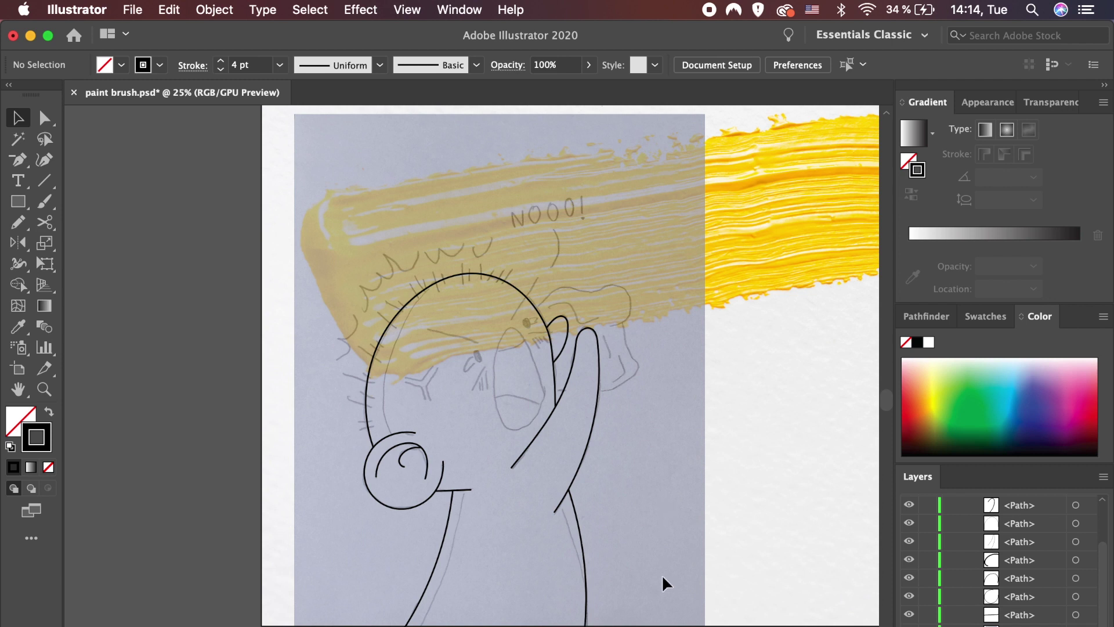
Select both neck lines with Direct Selection.
key(a)
click(406, 604)
shift+click(580, 608)
Expand all the outline strokes into shapes and unite them into one.
key(v)
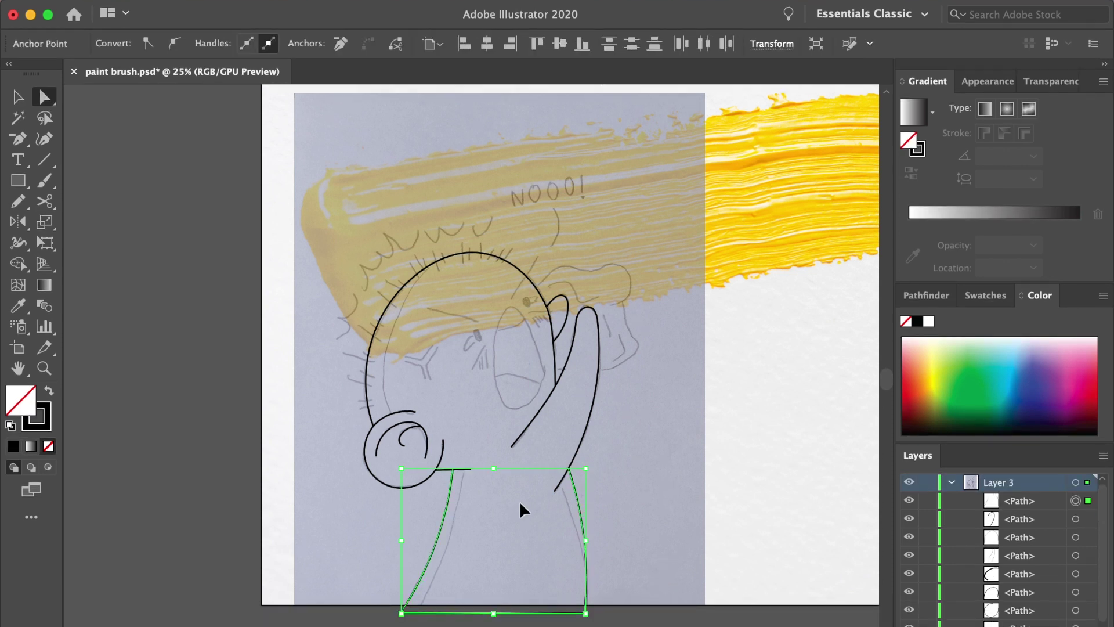
key(super+shift+a)
key(super+a)
click(214, 10)
click(232, 200)
click(925, 316)
click(913, 362)
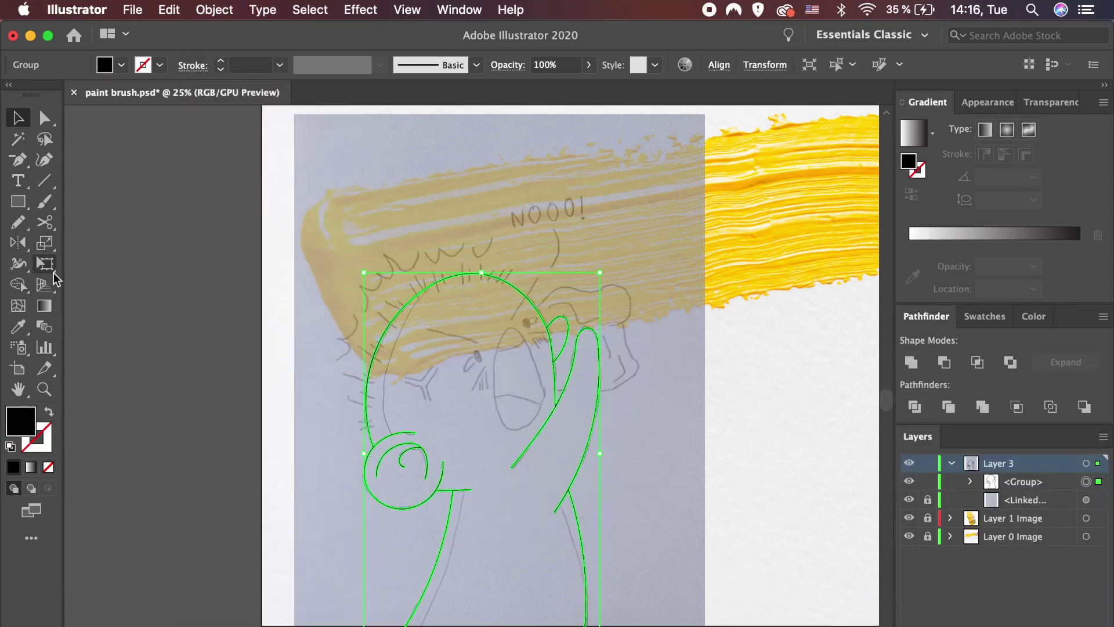
Draw a pale yellow rectangle covering the character and send it behind the outlines.
key(m)
drag(307, 214, 667, 624)
key(v)
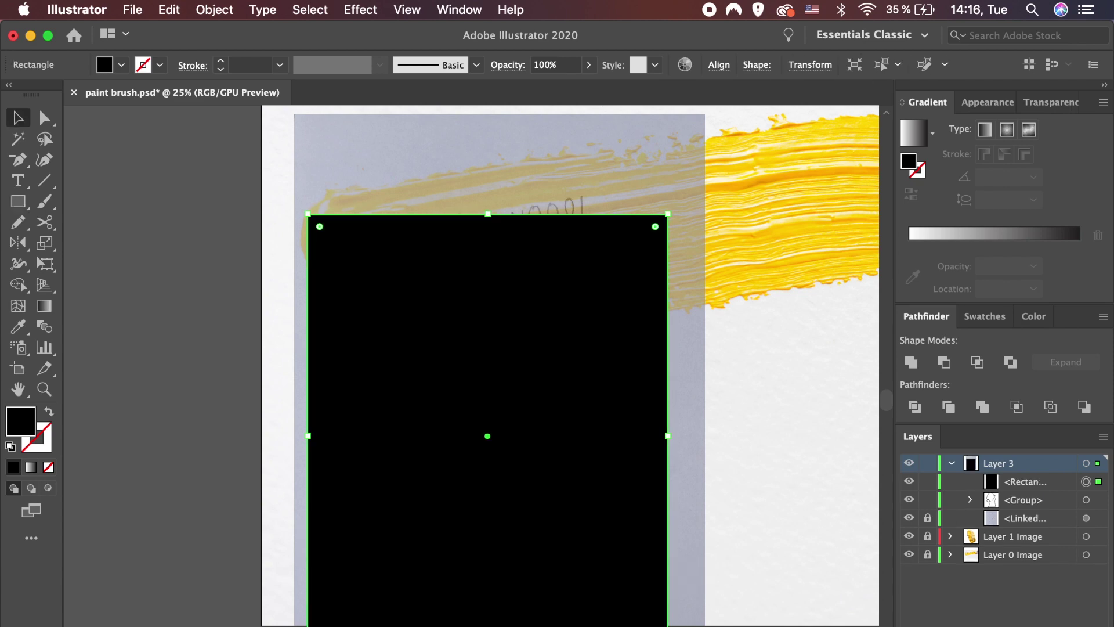
double_click(26, 422)
text(ffd)
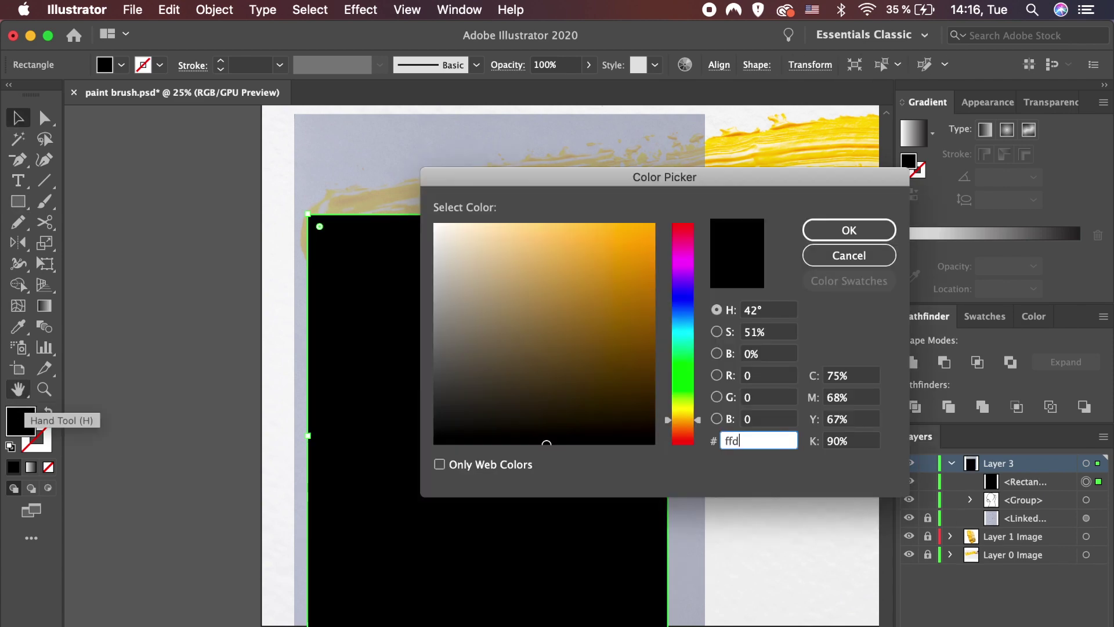
text(74)
key(Return)
key(super+bracketleft)
Merge the character's inside regions with the Shape Builder using the outlines and rectangle.
key(super+shift+a)
click(393, 325)
shift+click(336, 273)
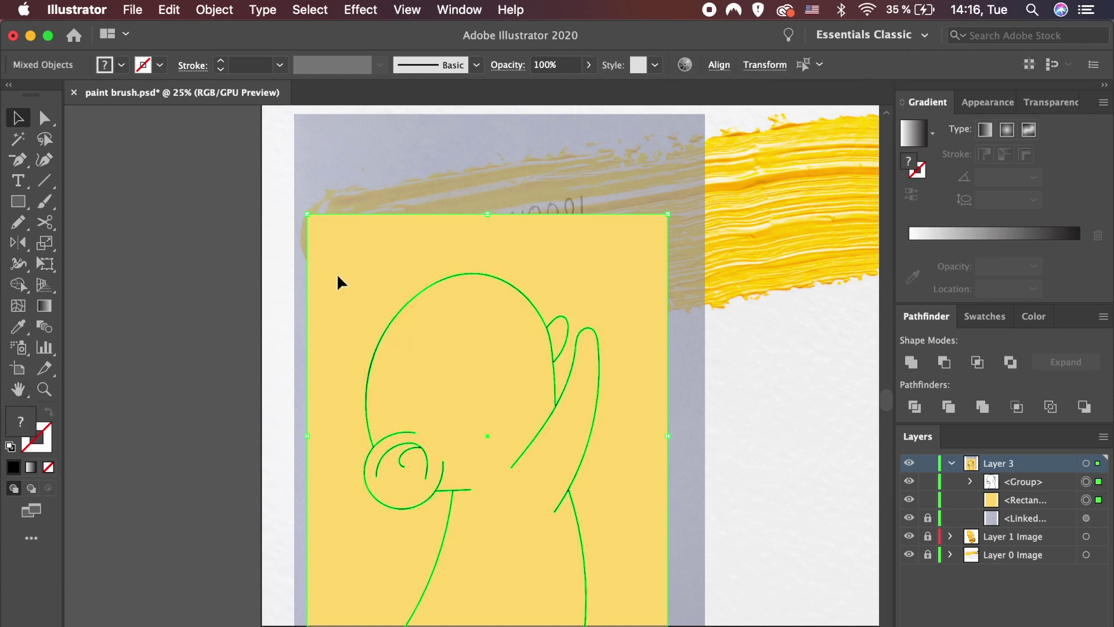
click(21, 285)
click(378, 298)
key(a)
click(290, 325)
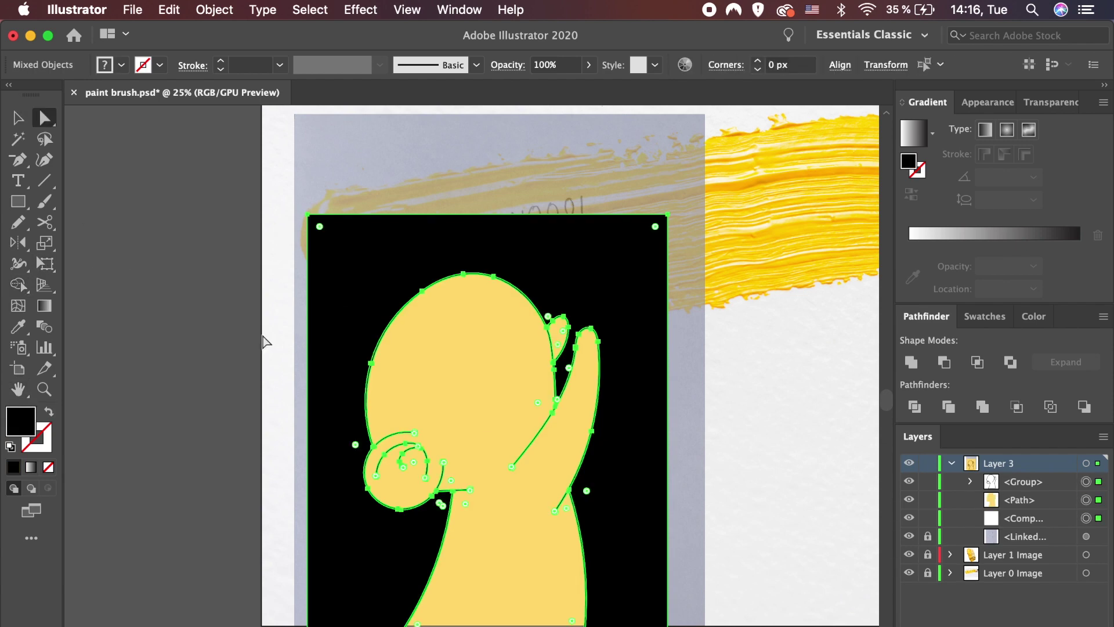
Delete the leftover background shape and move the sketch layer above the yellow fill.
key(v)
click(332, 315)
key(Delete)
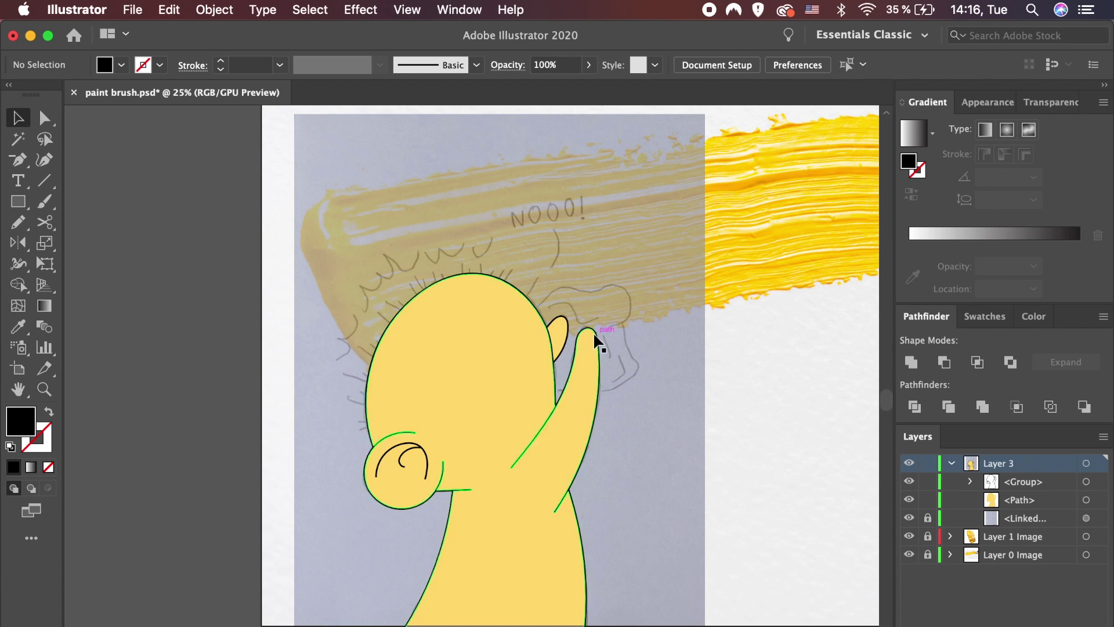
drag(1021, 517, 1021, 498)
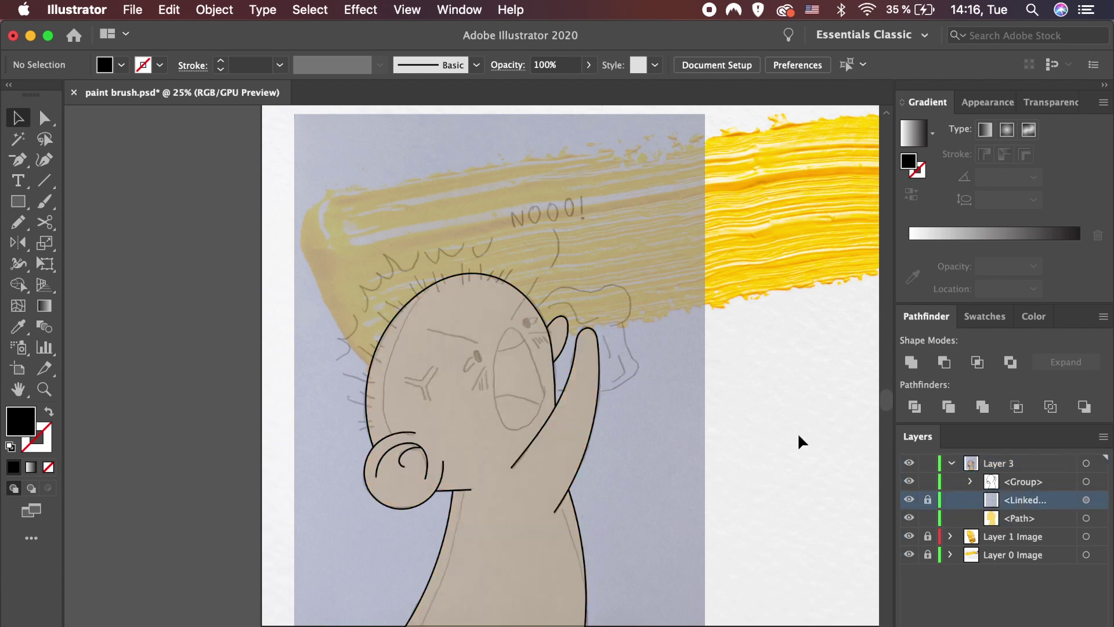
Pencil a shadow shape along the left edge of the neck.
scroll(698, 411, up, 1)
scroll(698, 410, down, 3)
scroll(697, 411, up, 3)
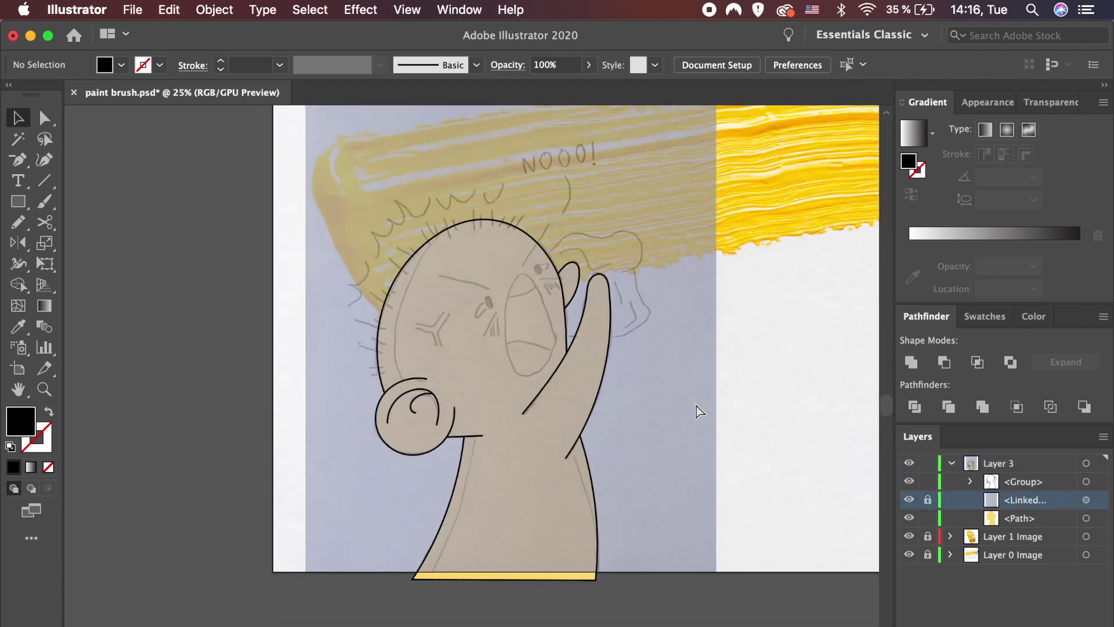
scroll(698, 411, down, 1)
key(n)
scroll(495, 404, up, 1)
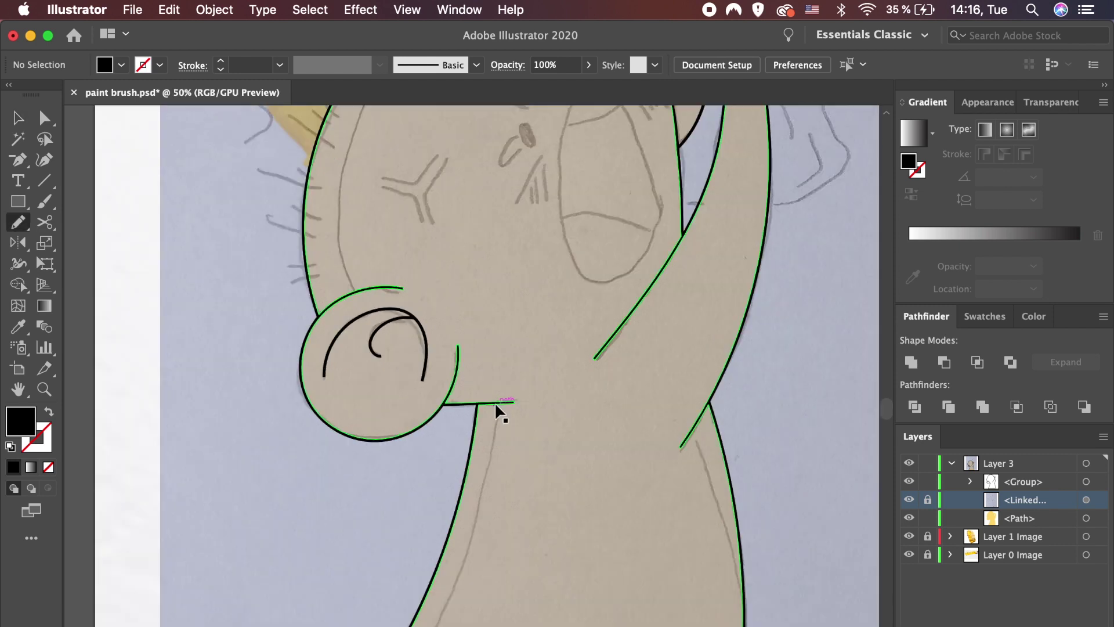
scroll(496, 404, down, 1)
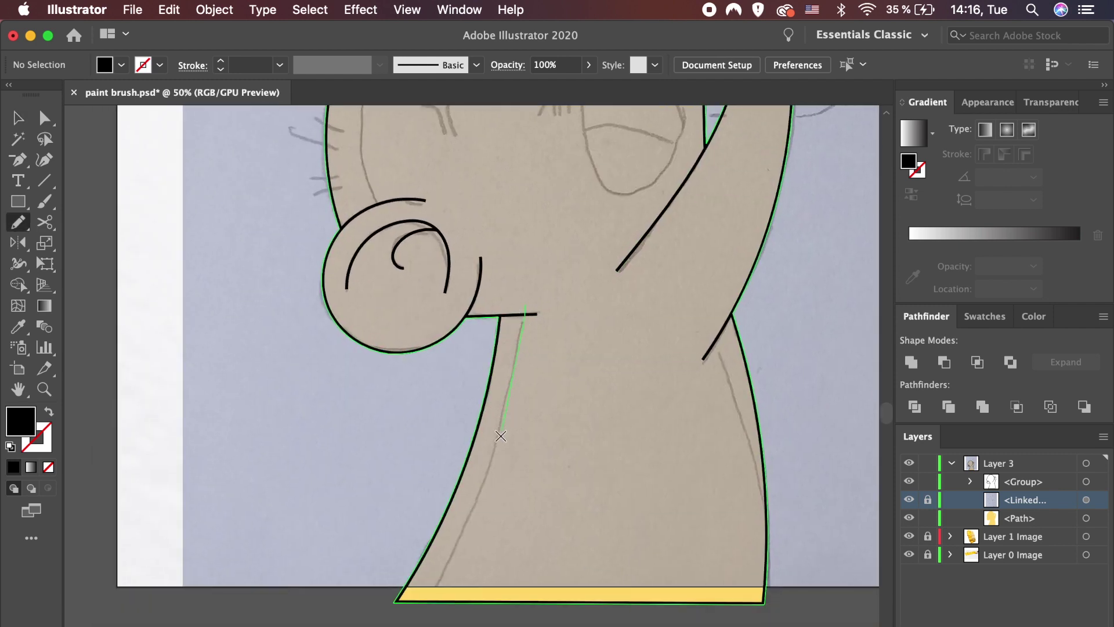
drag(448, 562, 410, 623)
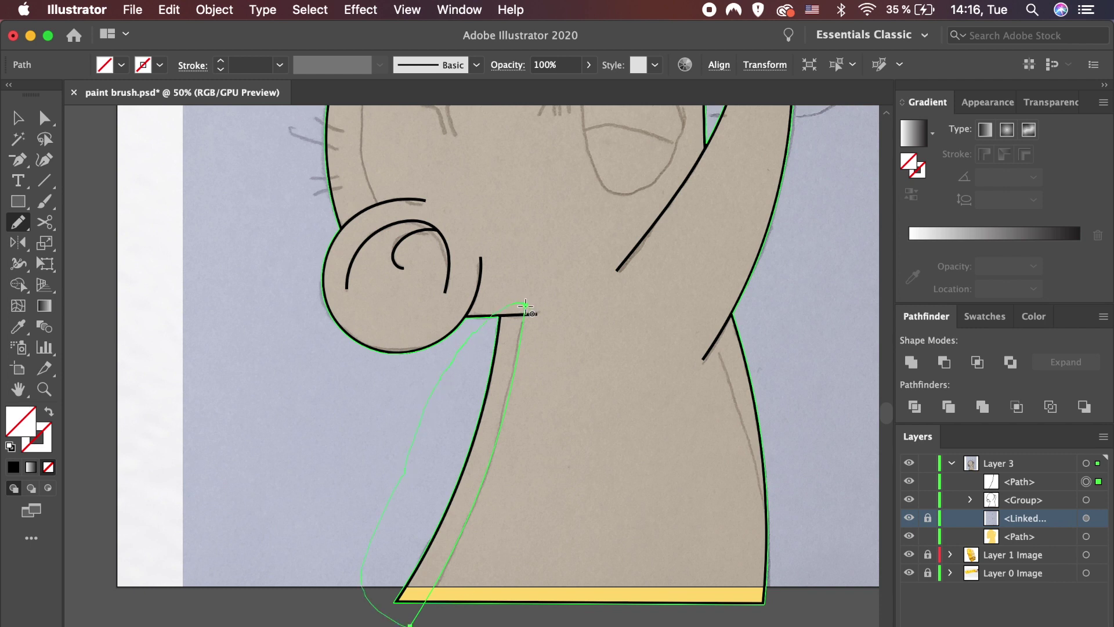
Delete the stray thin neck line from the outlines.
key(v)
shift+click(498, 345)
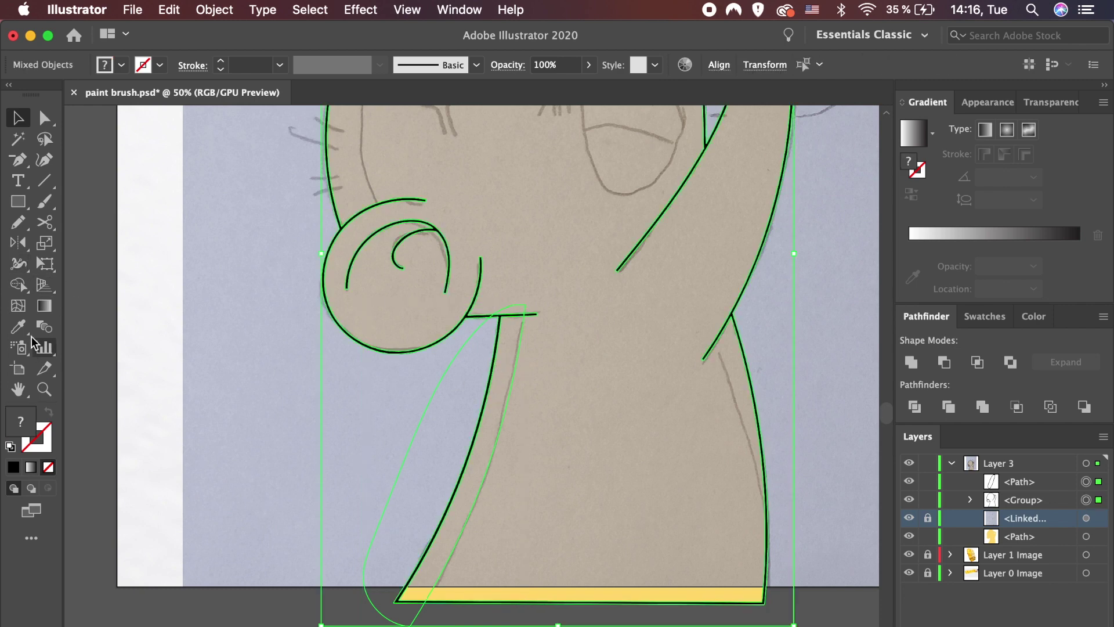
key(a)
click(403, 395)
click(451, 447)
key(Delete)
Fill the neck shadow orange, hide the sketch, and send the shadow behind the outlines.
key(v)
click(492, 459)
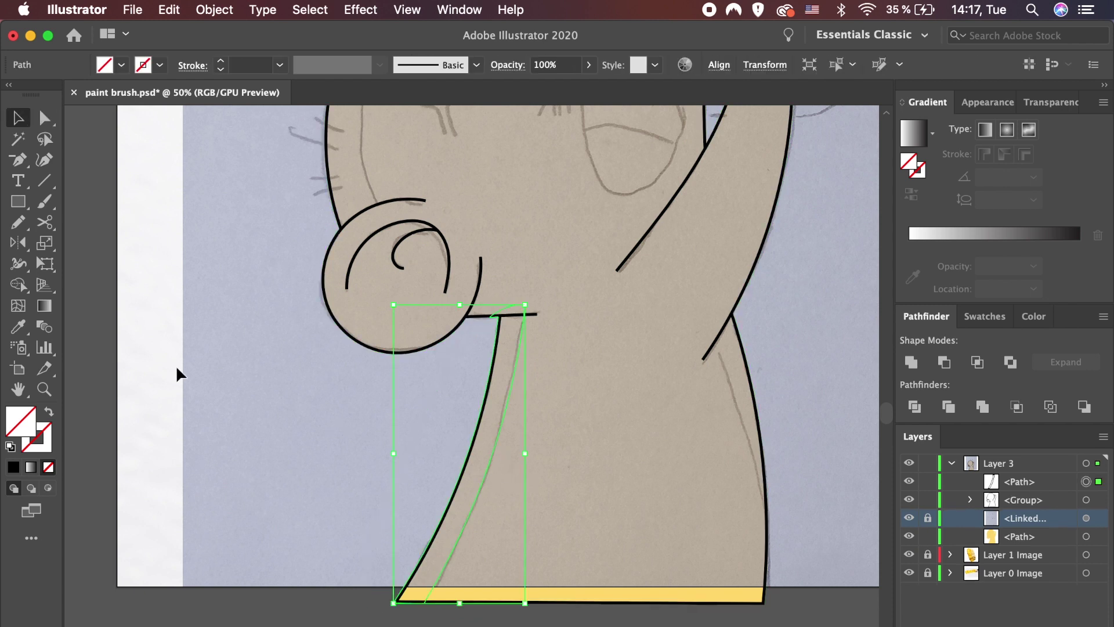
double_click(28, 420)
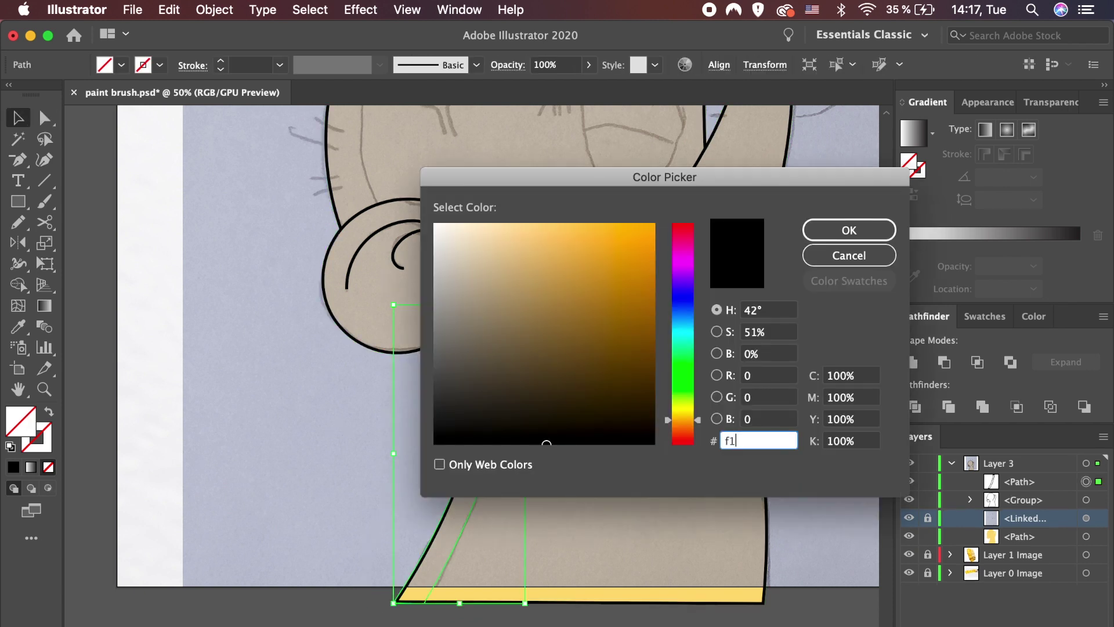
text(f1bf55)
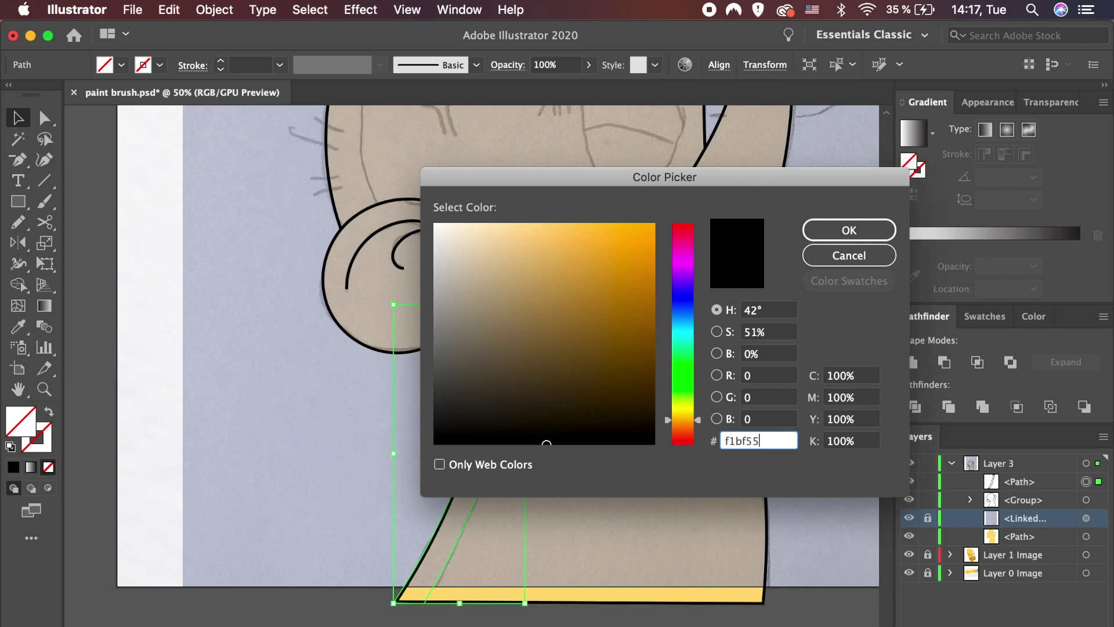
key(Return)
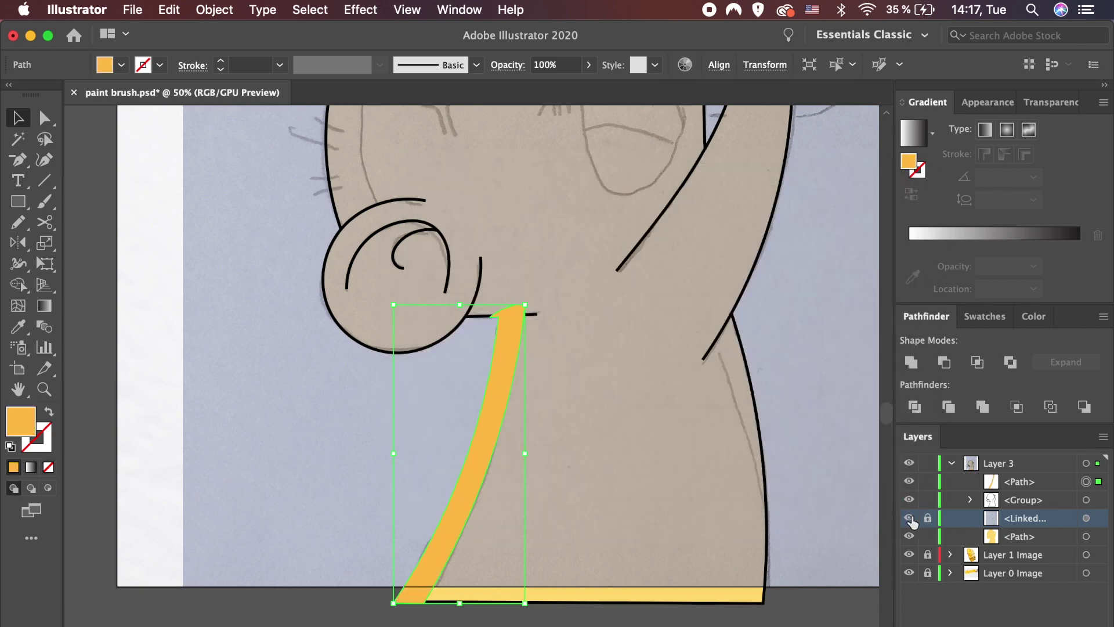
click(909, 518)
key(ctrl+[)
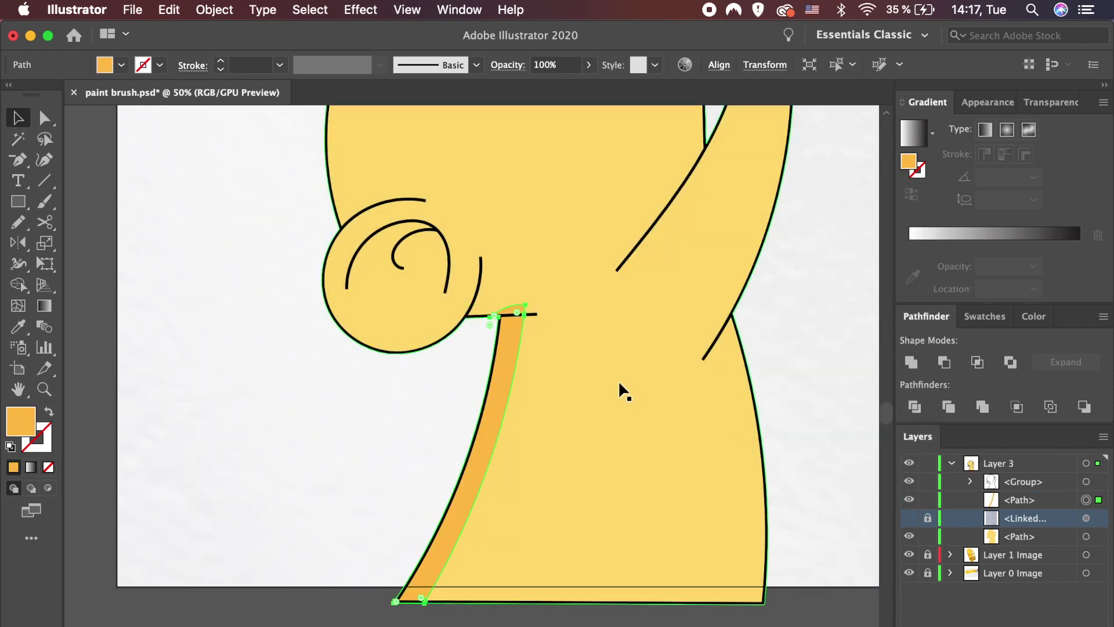
Remove the orange piece above the black neck line with Shape Builder, then show the sketch.
key(ctrl+plus)
key(ctrl+plus)
key(ctrl+plus)
shift+click(585, 289)
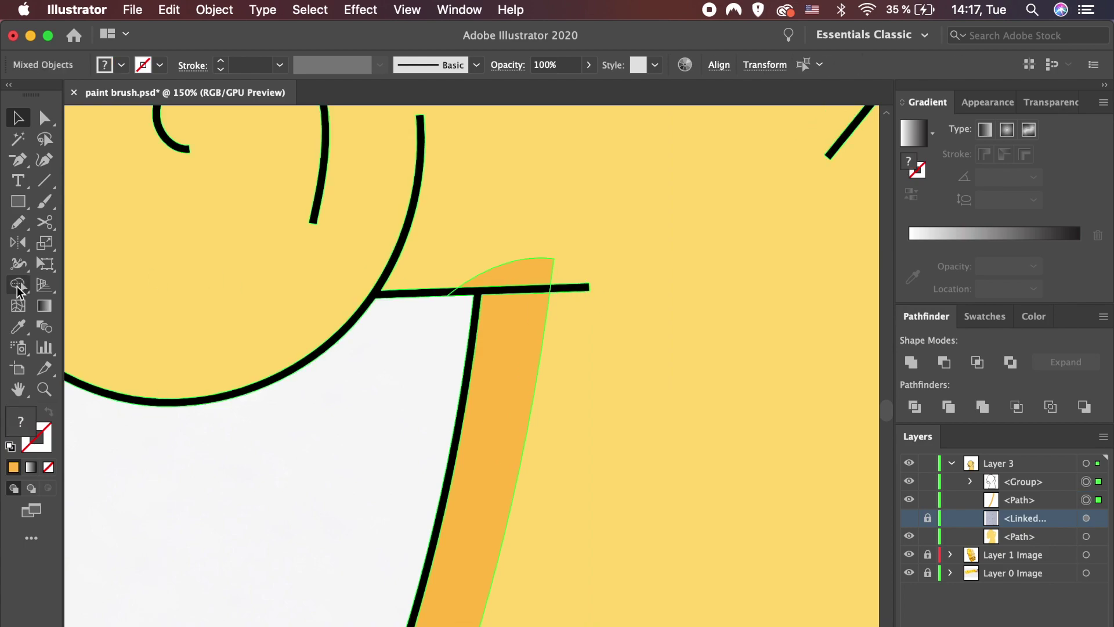
click(18, 284)
alt+click(511, 277)
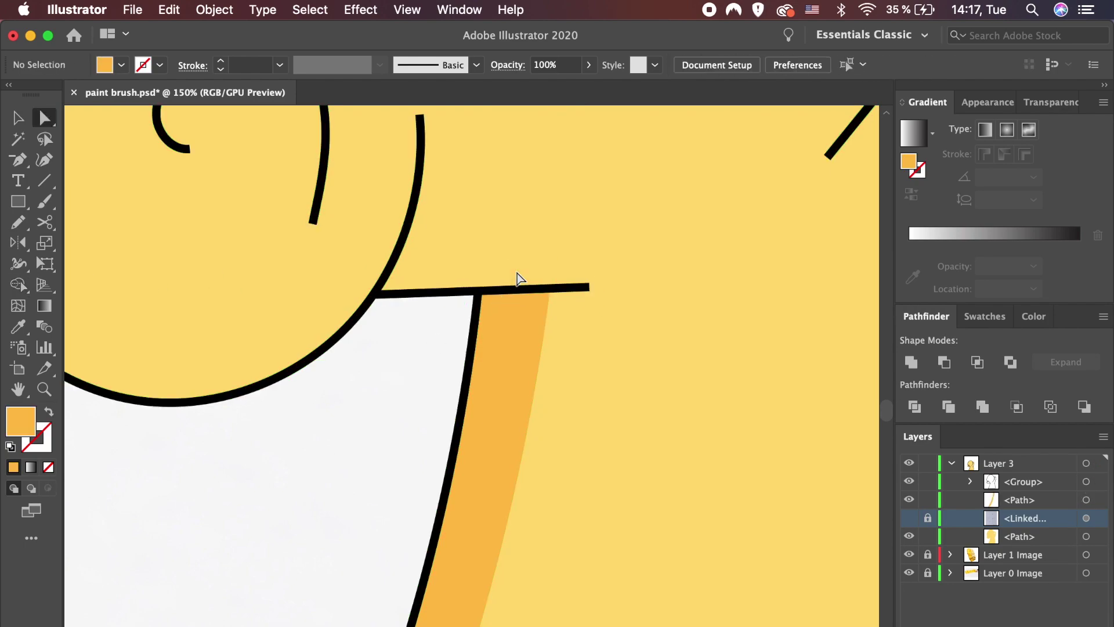
key(ctrl+minus)
key(ctrl+minus)
key(ctrl+minus)
key(ctrl+minus)
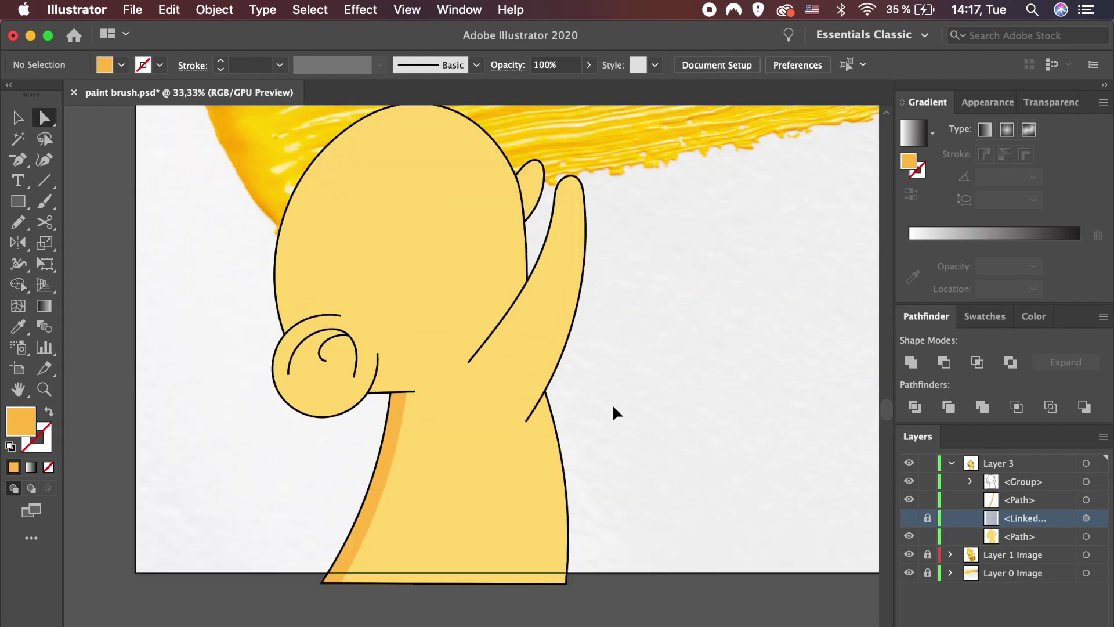
key(ctrl+plus)
click(909, 518)
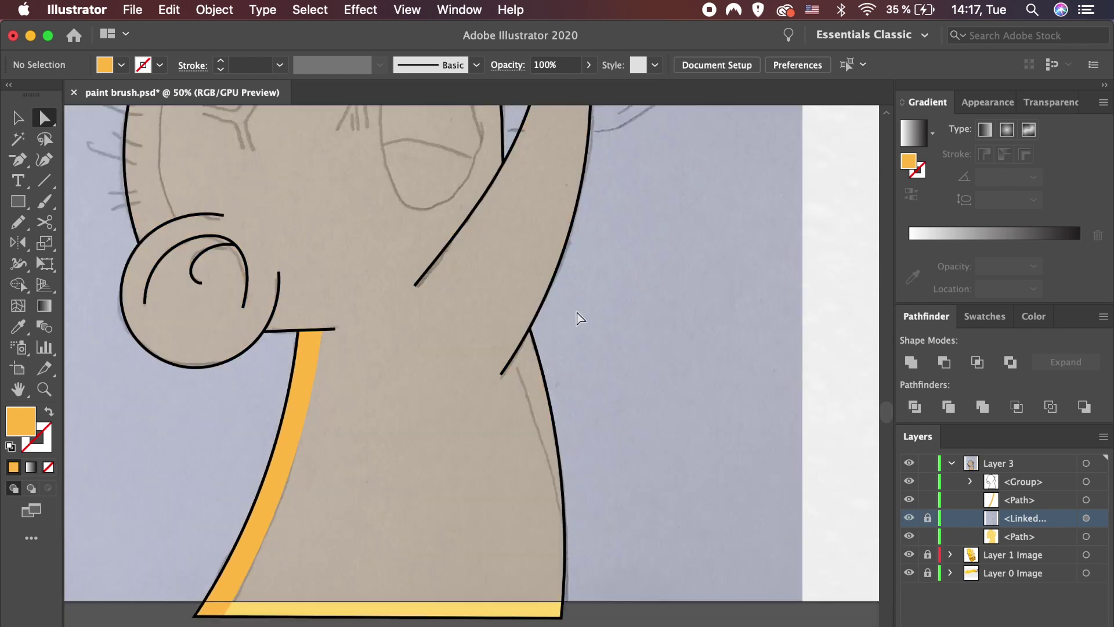
Pencil a shadow shape along the body's right side and eyedrop the orange fill onto it.
key(n)
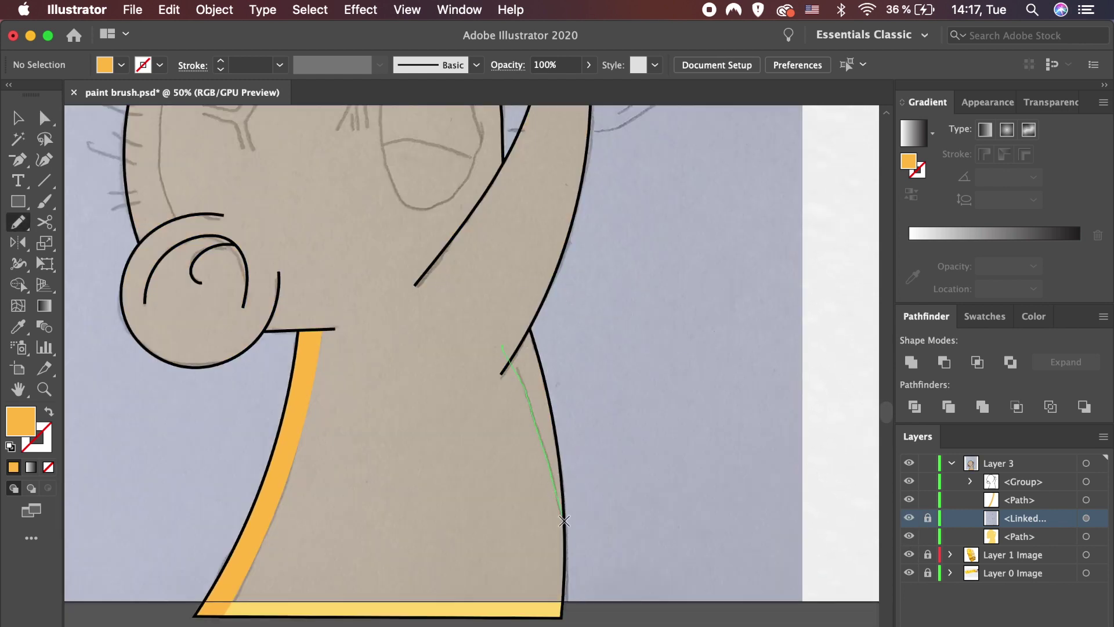
drag(504, 344, 505, 345)
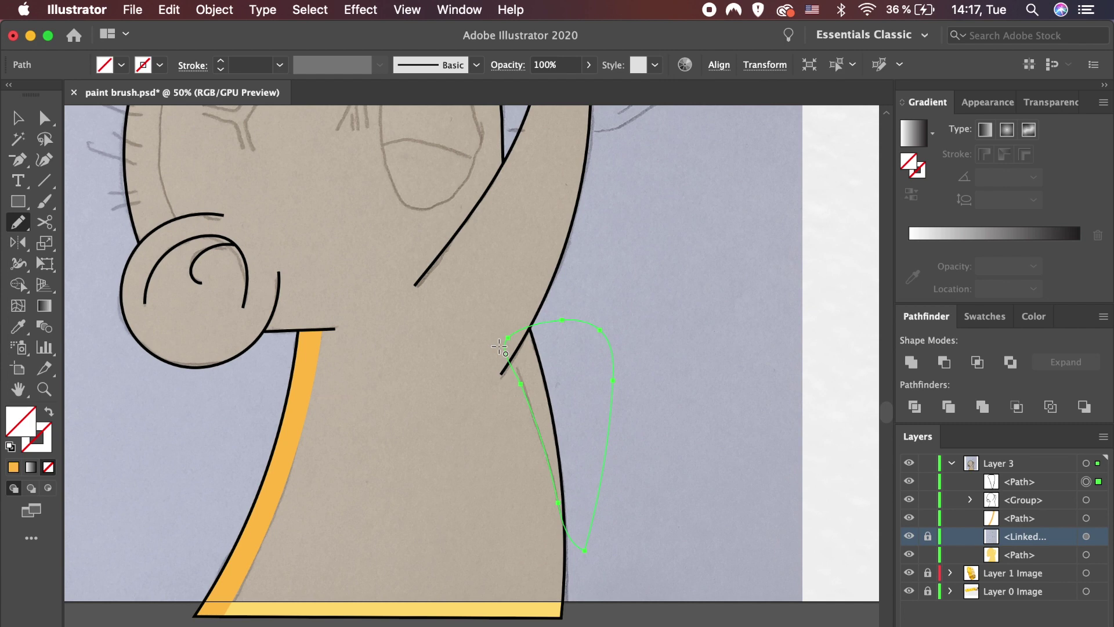
key(i)
click(311, 381)
key(v)
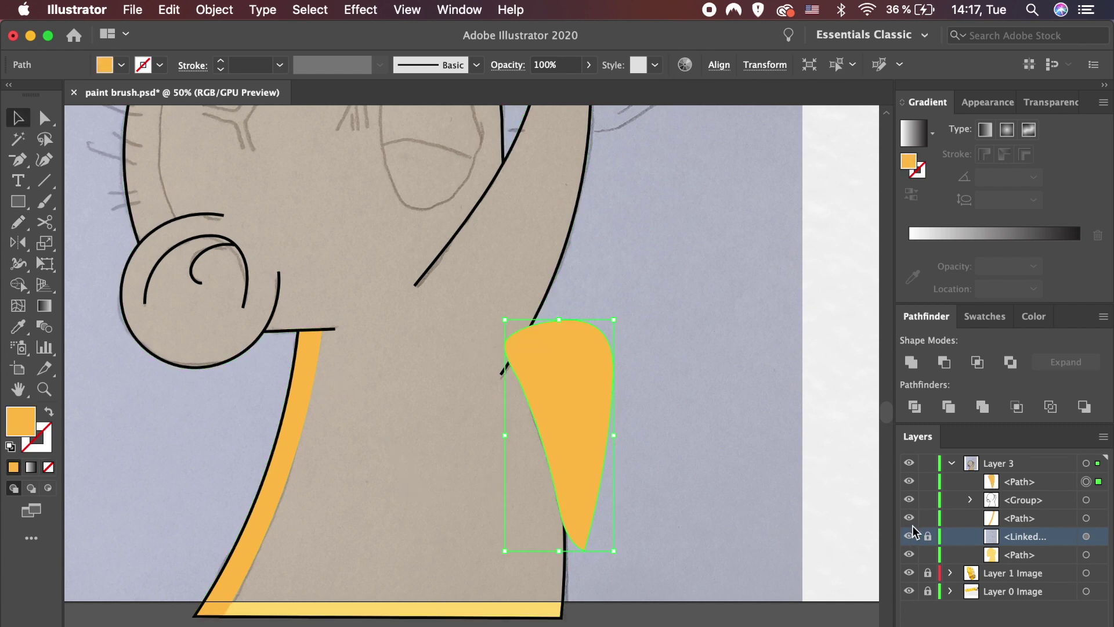
Hide the sketch, split the shape along the body outline, and delete the outside part.
click(908, 535)
shift+click(563, 580)
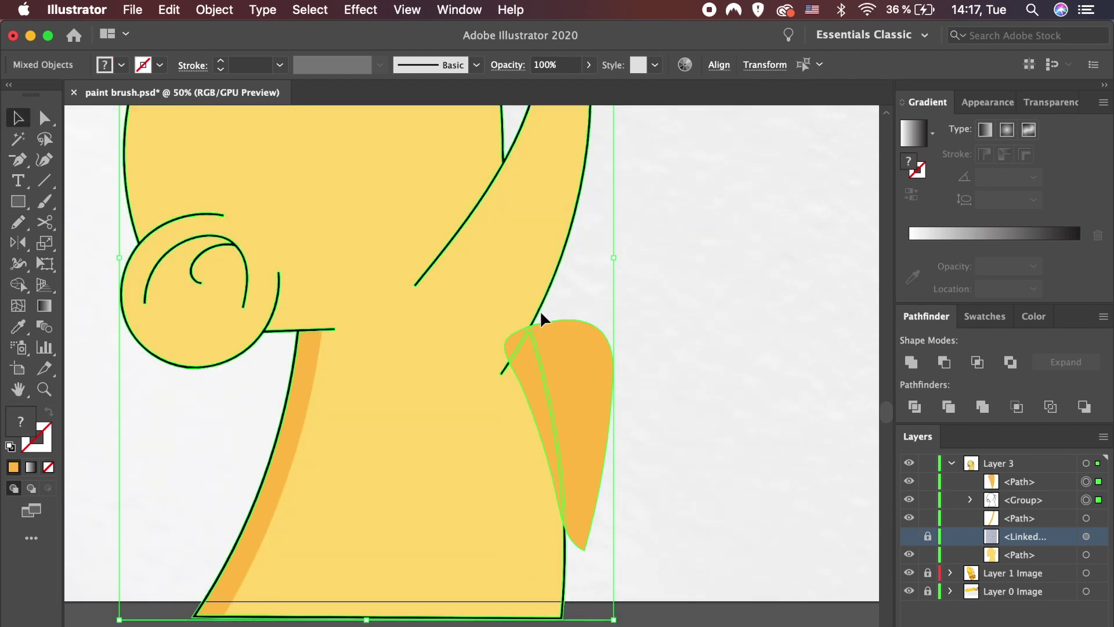
click(18, 284)
click(589, 373)
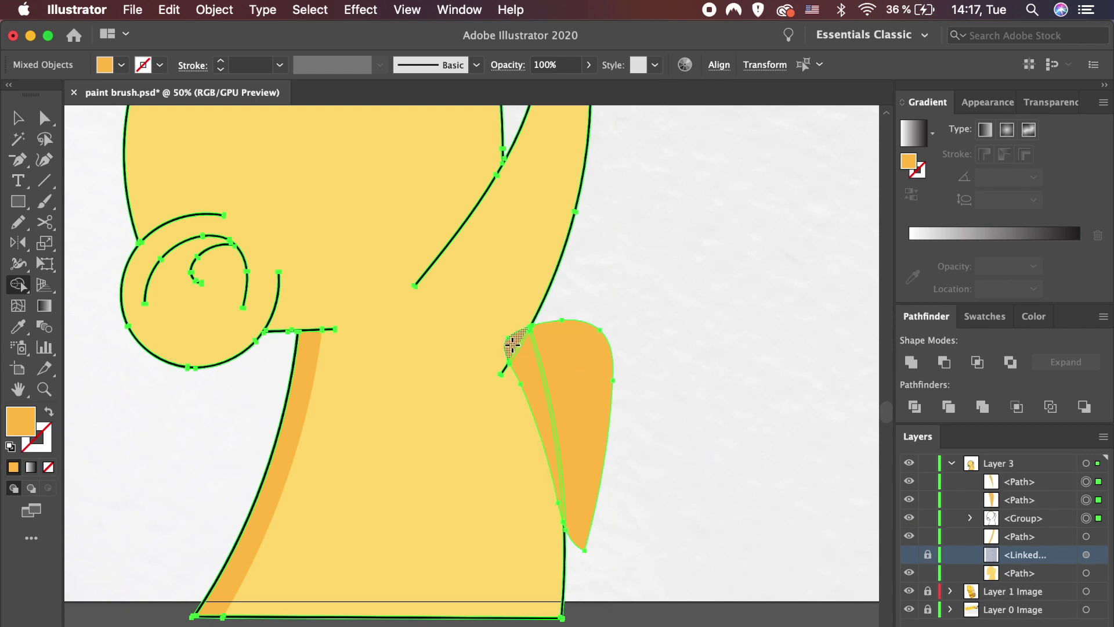
key(a)
click(576, 366)
key(Delete)
Delete the leftover piece near the arm and move the shadow below the line-art group.
click(514, 342)
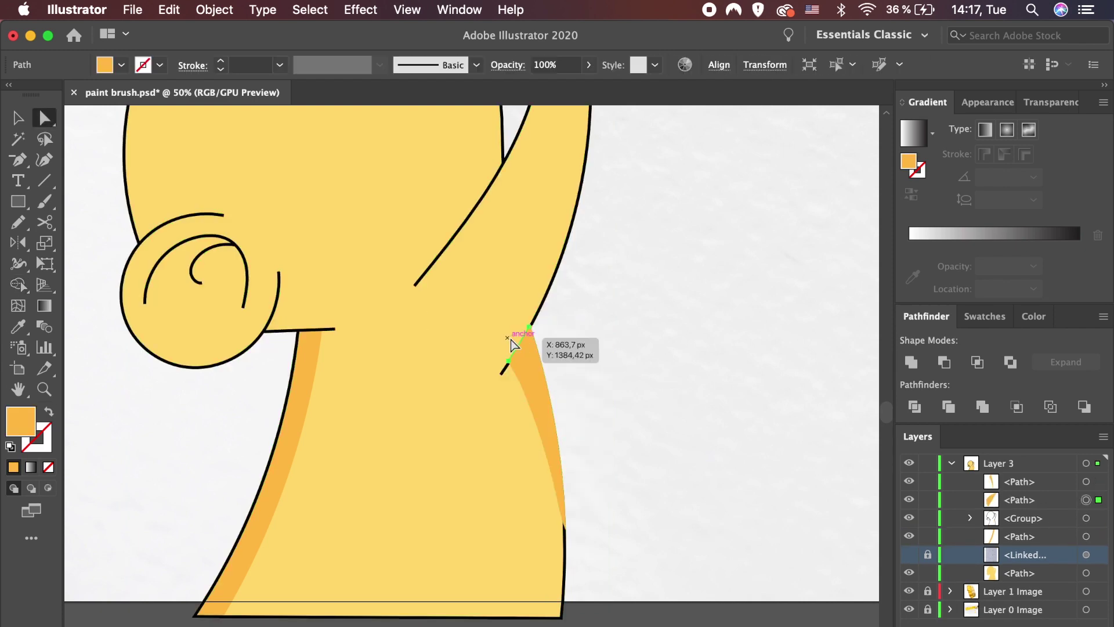
key(super+minus)
key(Delete)
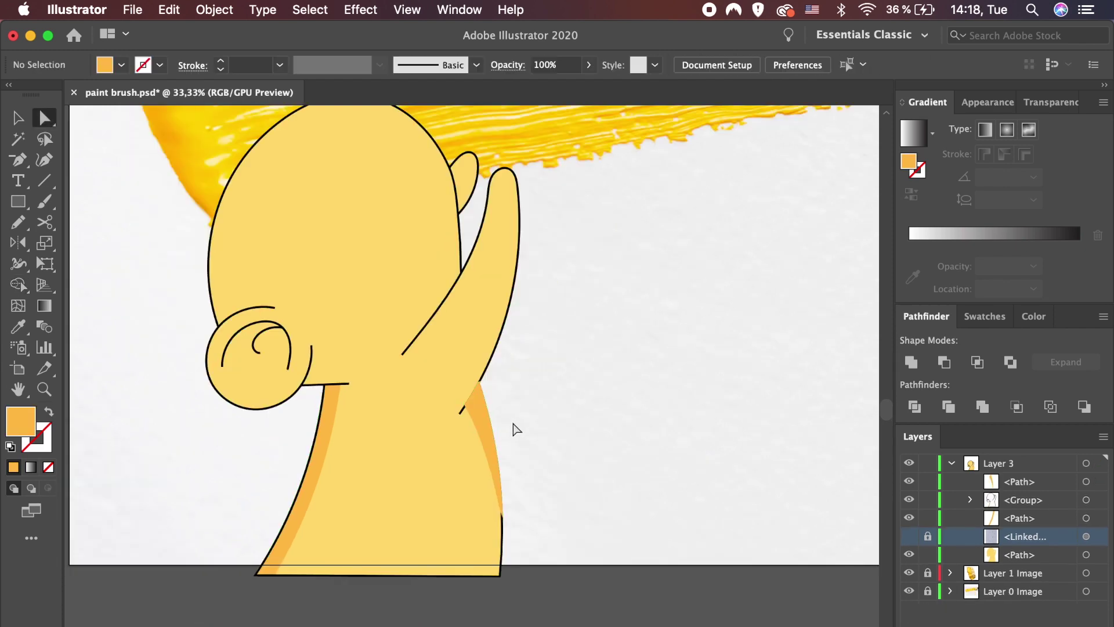
drag(1006, 482, 1004, 513)
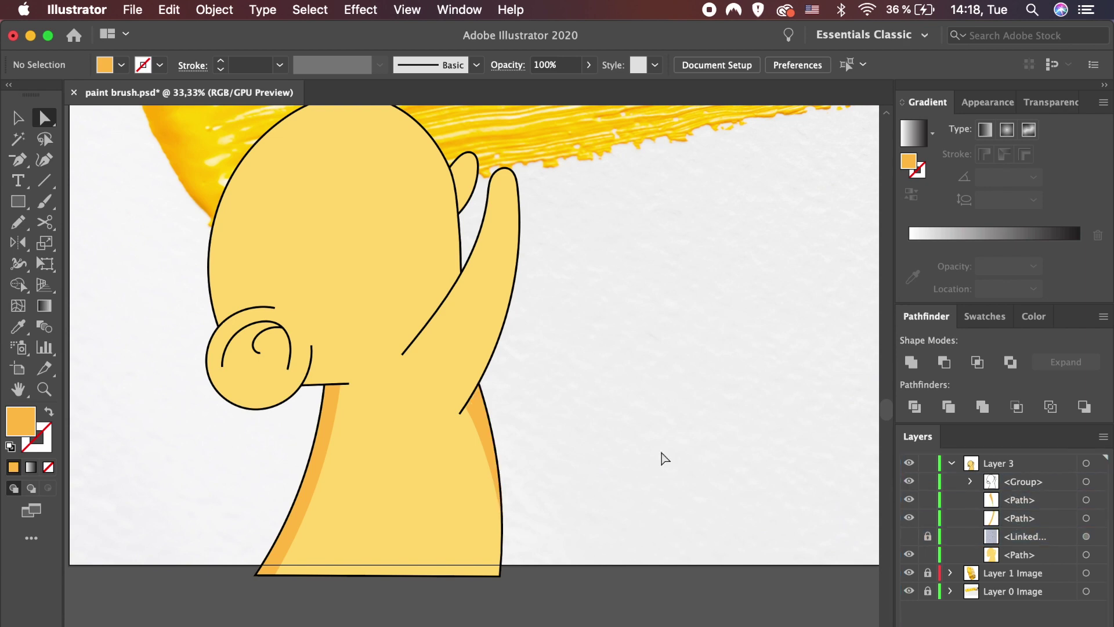
scroll(661, 454, up, 2)
scroll(661, 455, left, 2)
click(909, 535)
scroll(664, 473, up, 3)
scroll(665, 473, left, 2)
key(n)
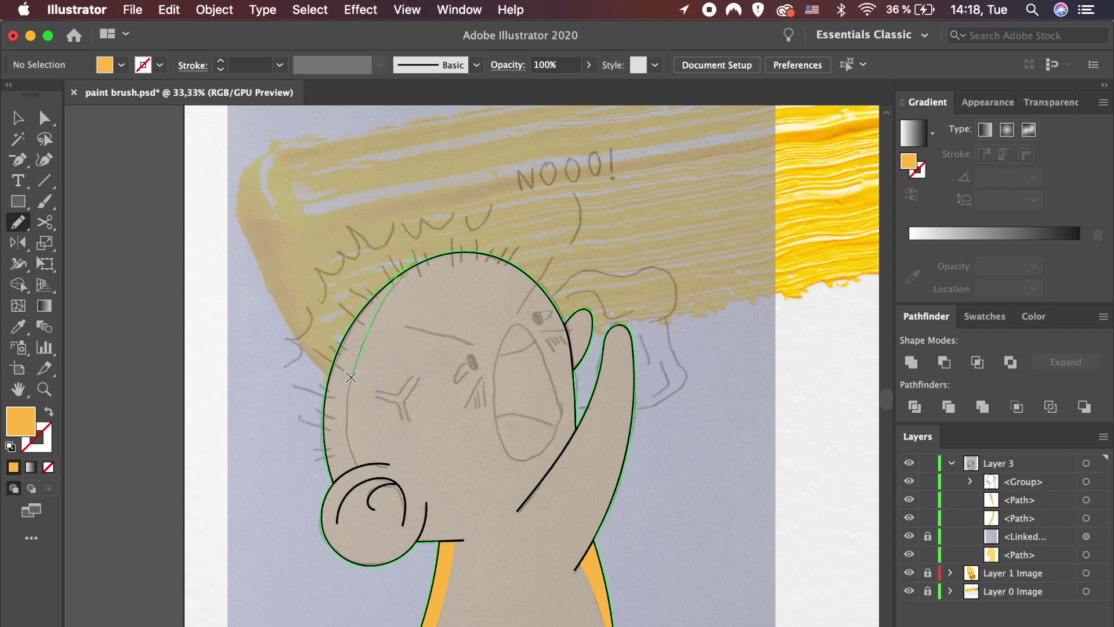
Pencil a shadow shape along the head's left edge and eyedrop orange onto it.
drag(282, 433, 406, 253)
key(/)
key(i)
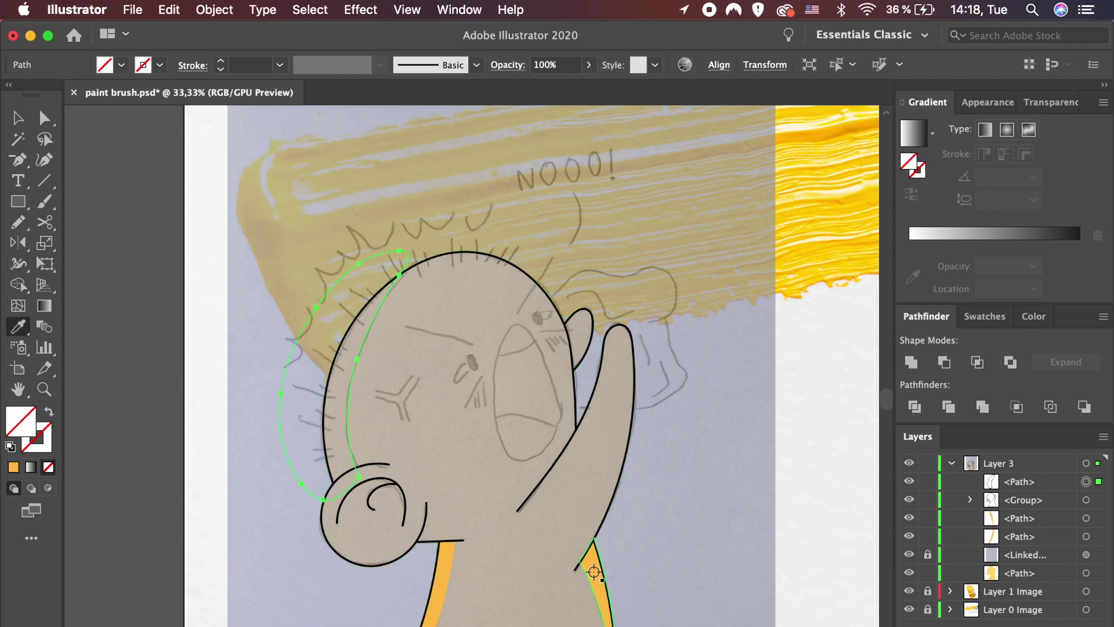
click(594, 572)
key(v)
Split the shape against the head outline and delete the outer piece and ear tip.
shift+click(458, 252)
click(18, 284)
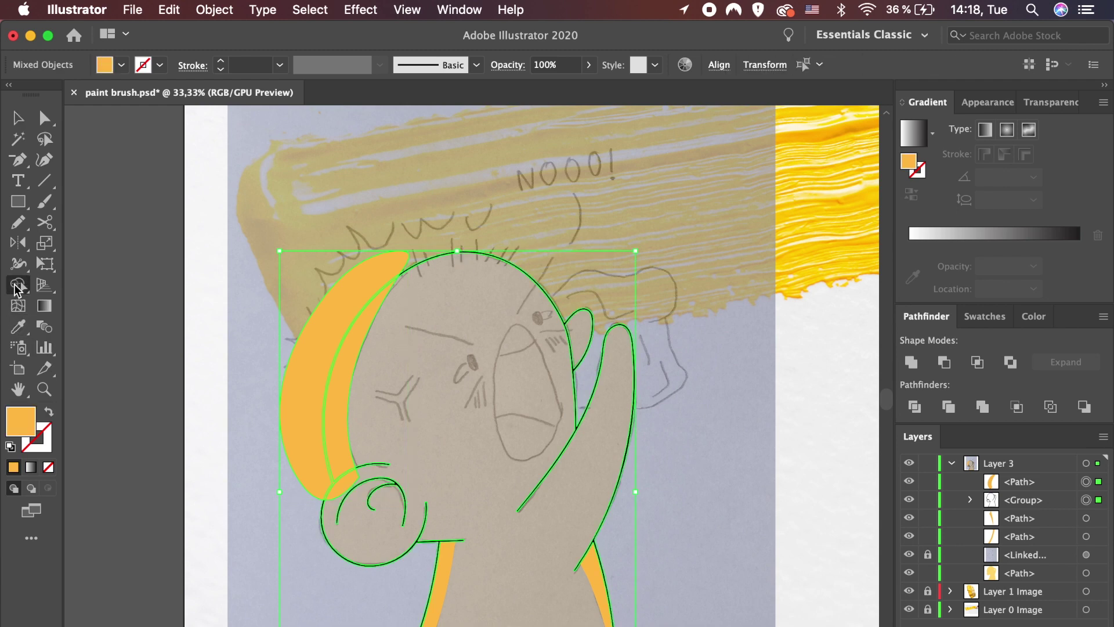
drag(302, 406, 340, 406)
key(a)
key(super+shift+a)
click(285, 413)
key(Delete)
click(348, 483)
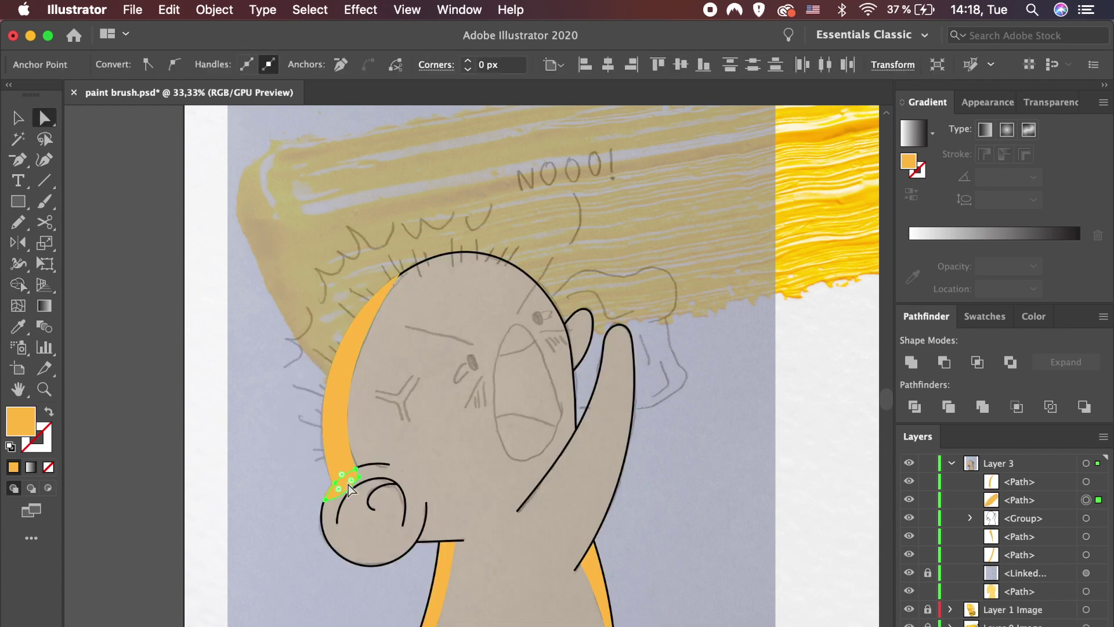
key(Delete)
Show the sketch and drag it above the shaded paths in Layers, then zoom to the face.
key(v)
click(341, 390)
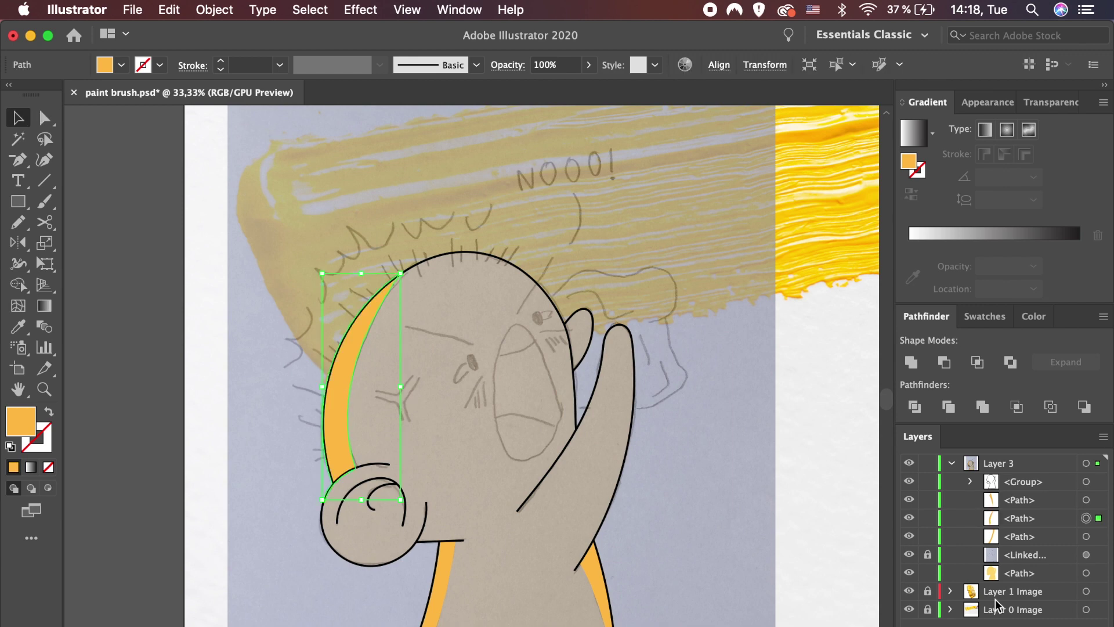
click(908, 554)
click(781, 508)
scroll(784, 508, down, 2)
scroll(783, 508, right, 1)
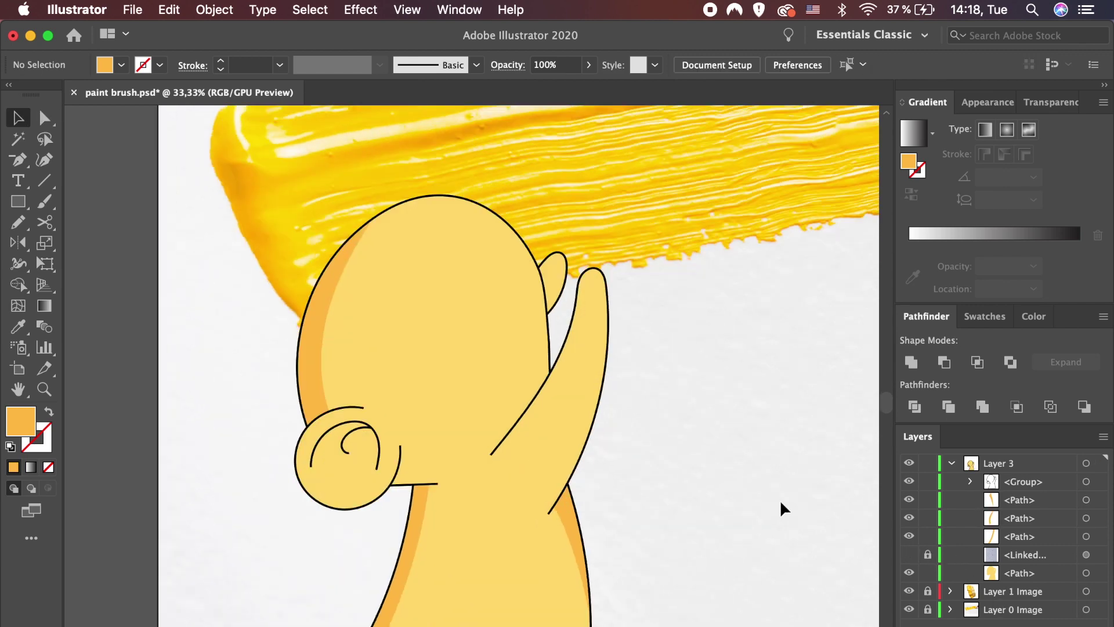
click(908, 554)
drag(1021, 554, 1021, 491)
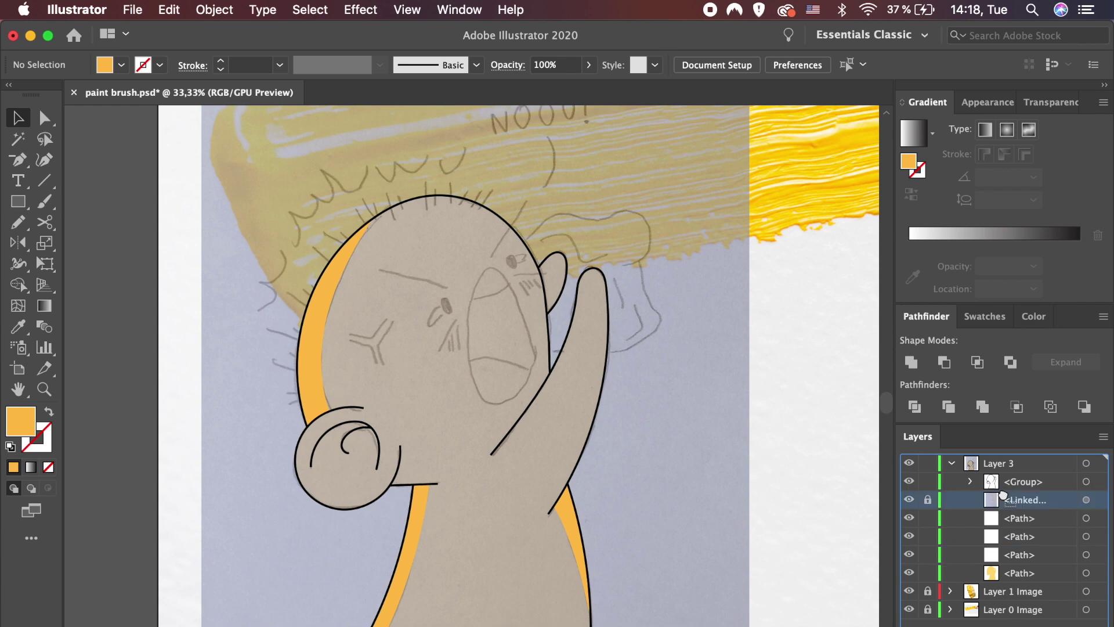
scroll(561, 400, up, 2)
scroll(562, 401, left, 1)
scroll(562, 400, up, 2)
scroll(562, 400, left, 1)
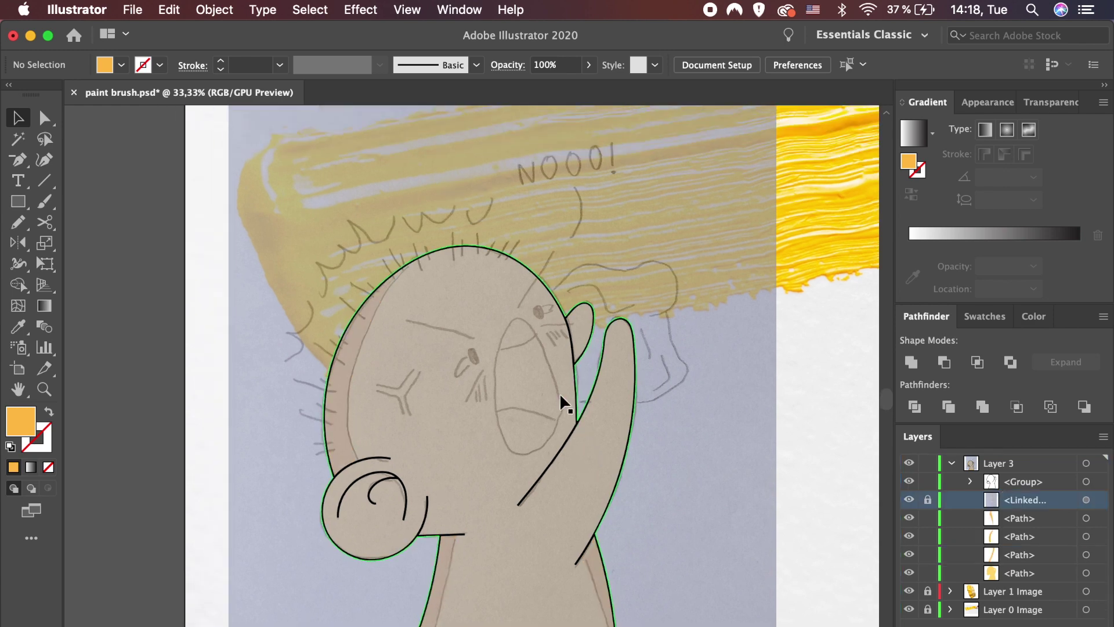
key(super+equal)
key(super+equal)
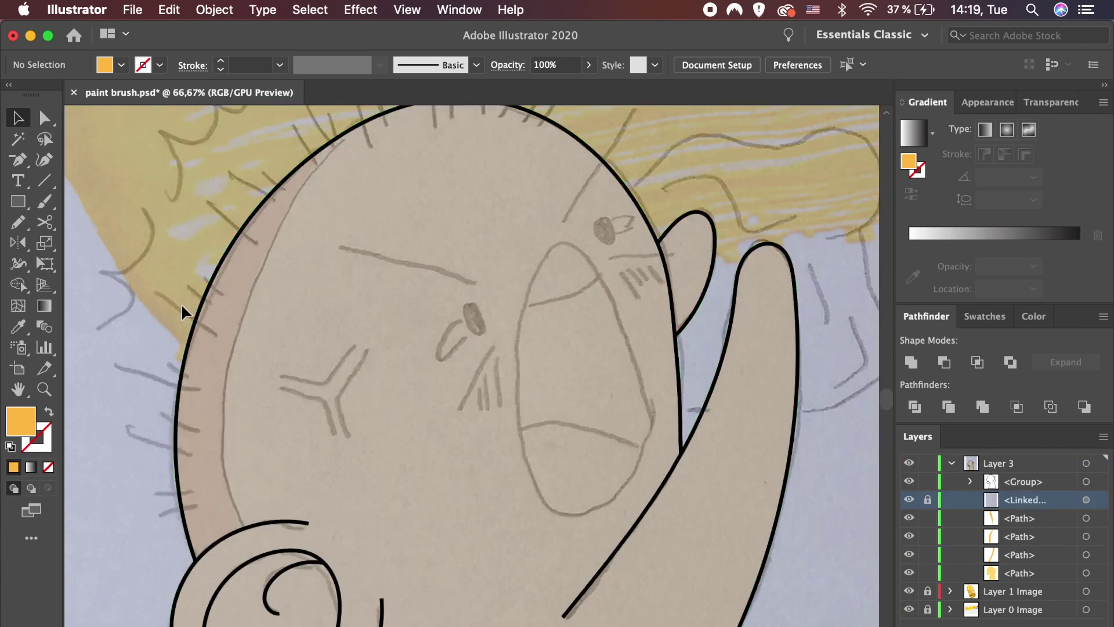
Pen-trace the cheek mark's left arm as a three-point line with an orange outline.
click(18, 159)
click(355, 359)
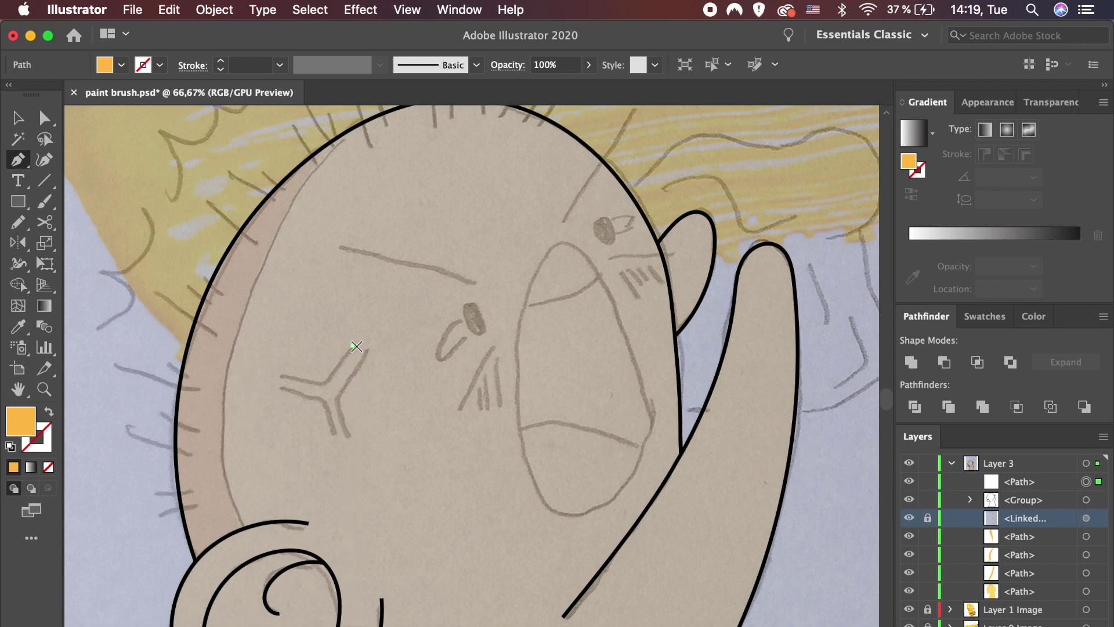
click(323, 384)
click(279, 375)
key(a)
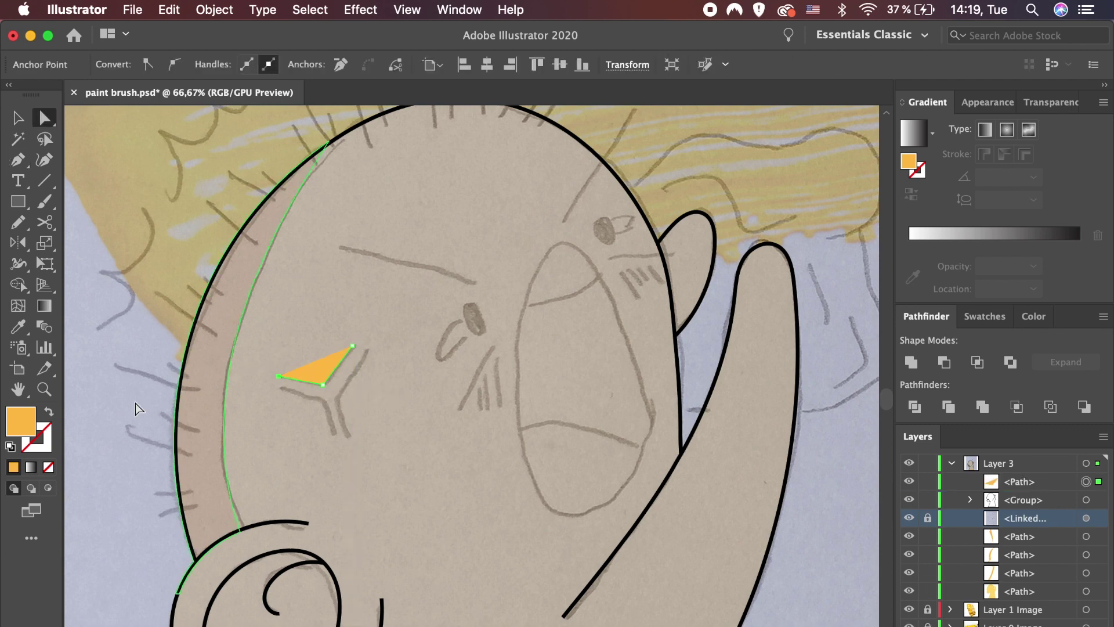
Round off the corner point of the traced cheek line.
click(57, 418)
key(super+equal)
key(super+equal)
key(super+equal)
key(super+equal)
mouse_move(676, 426)
mouse_down()
mouse_move(685, 431)
mouse_move(666, 388)
mouse_up()
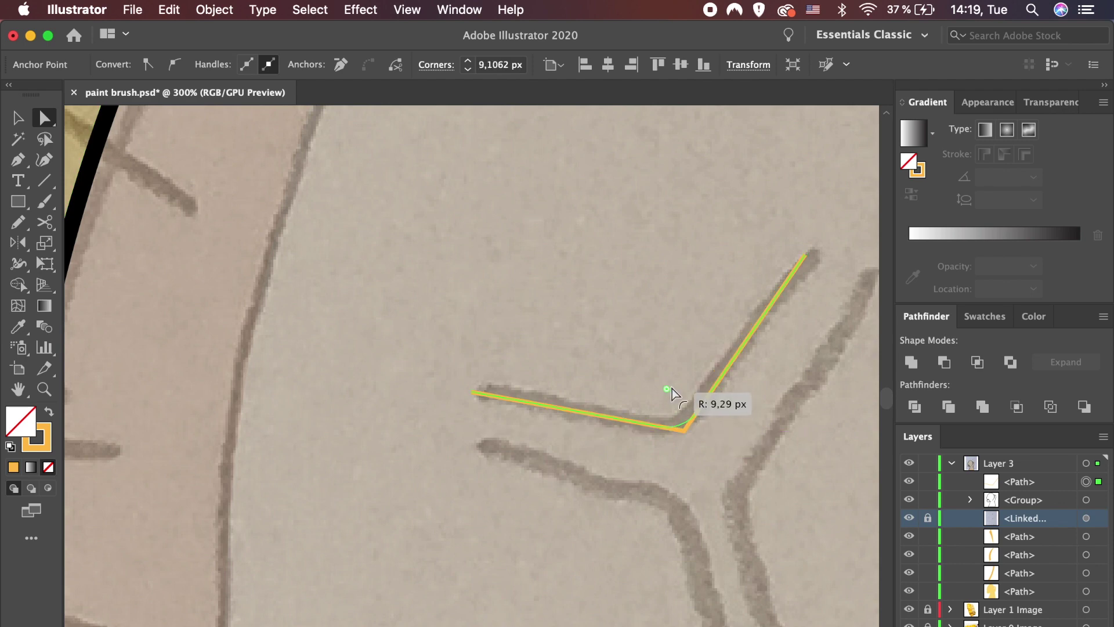
key(v)
click(706, 489)
key(super+minus)
key(super+minus)
key(super+minus)
scroll(691, 470, up, 3)
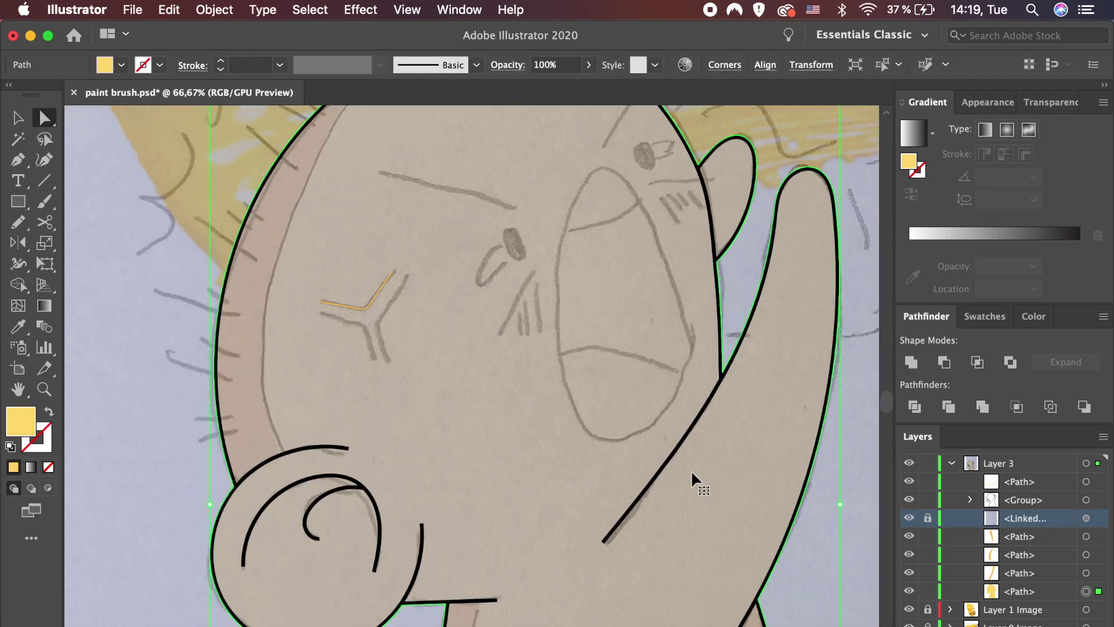
Duplicate the line, rotate it, reflect it vertically, and fit it as the third arm.
mouse_move(380, 290)
mouse_down()
mouse_move(398, 316)
mouse_move(445, 292)
mouse_up()
click(355, 328)
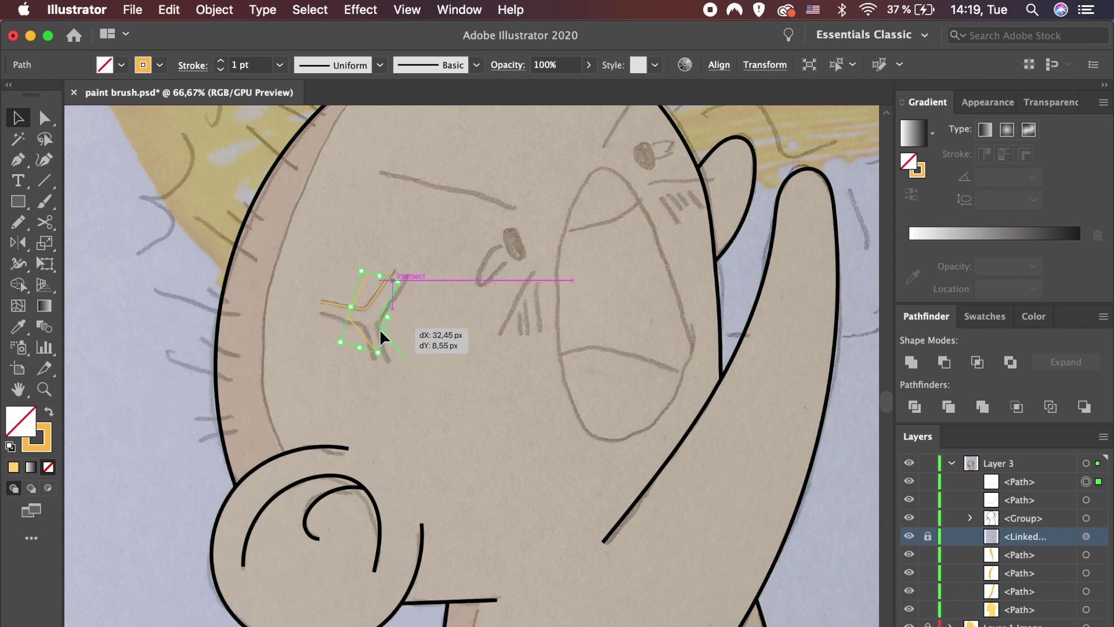
drag(452, 296, 444, 298)
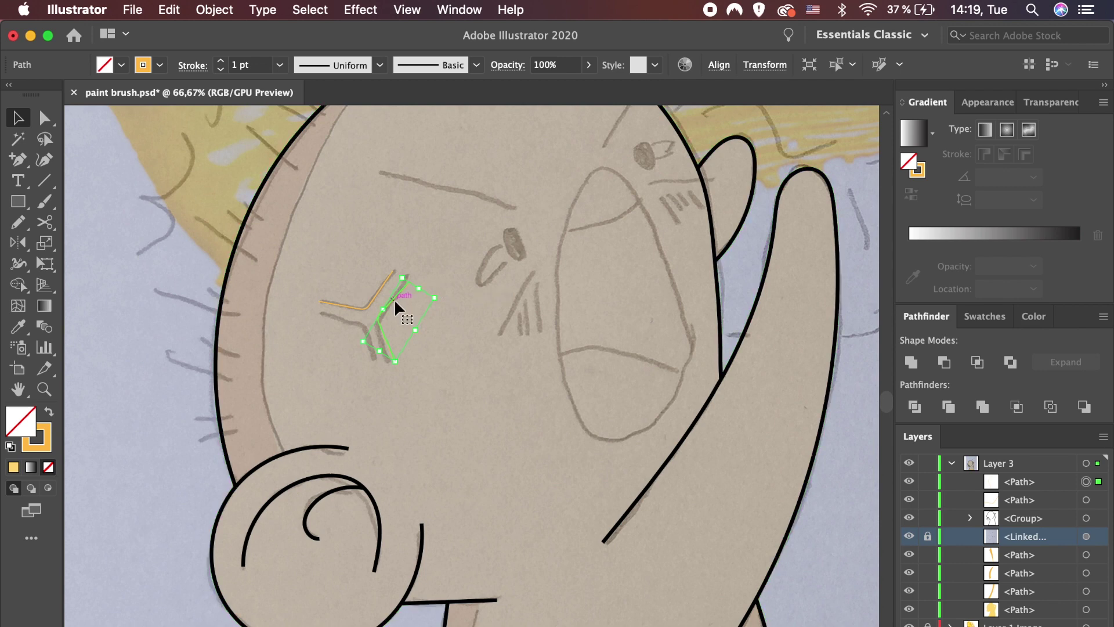
click(215, 10)
click(458, 95)
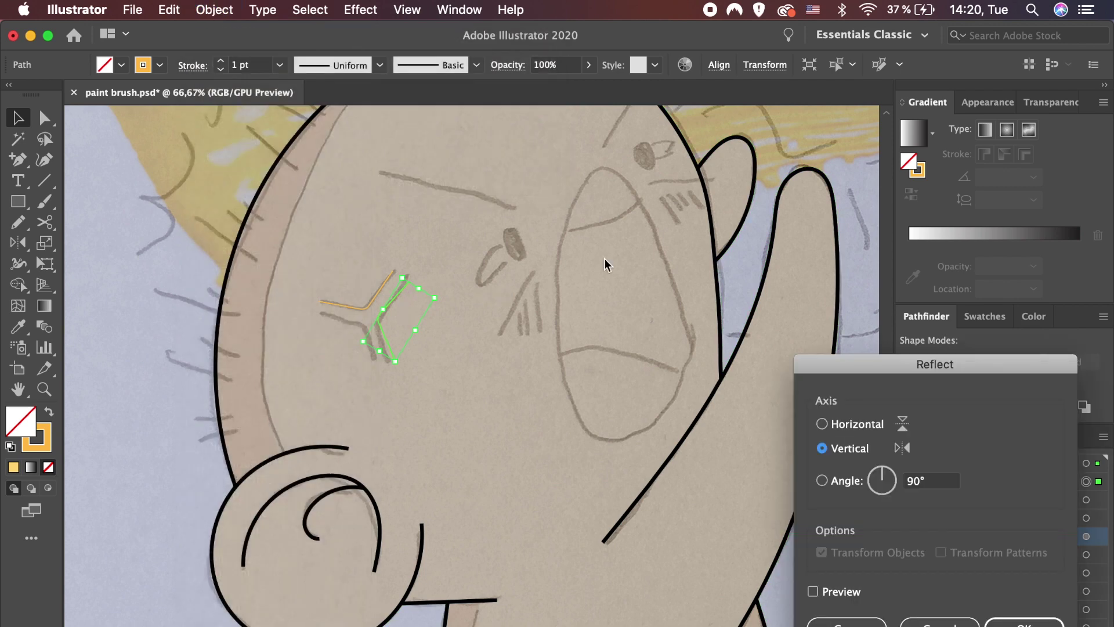
drag(830, 357, 412, 90)
click(458, 361)
key(shift+Left)
key(shift+Left)
key(shift+Left)
key(shift+Left)
key(shift+Left)
key(shift+Left)
key(shift+Down)
key(shift+Down)
key(shift+Down)
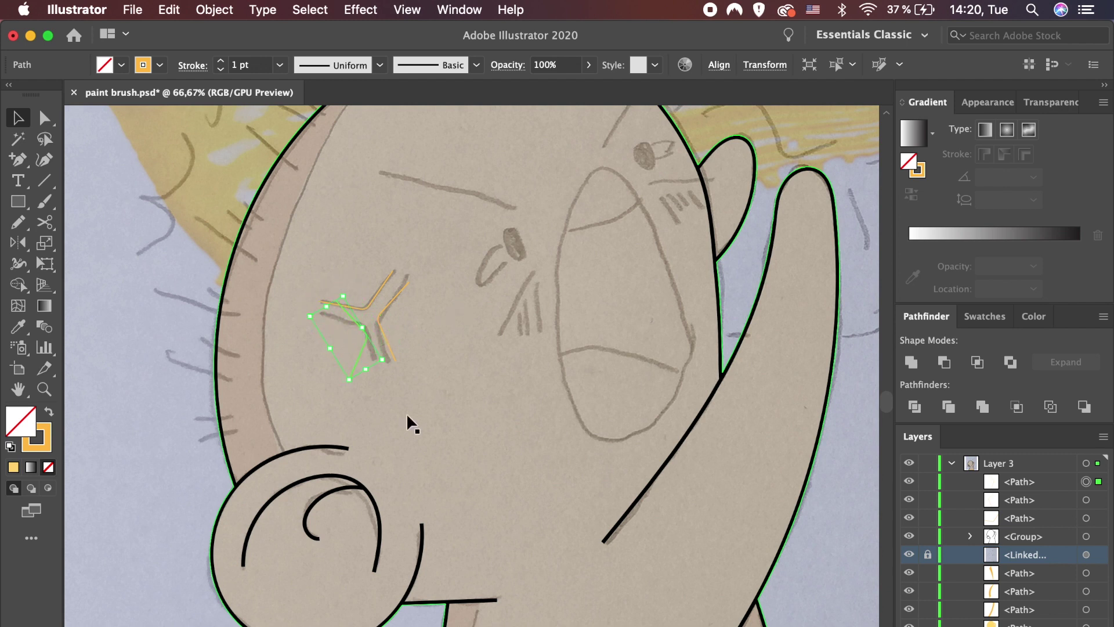
drag(389, 364, 394, 334)
Set the cheek lines' stroke to black (000) at 3 pt.
shift+click(393, 303)
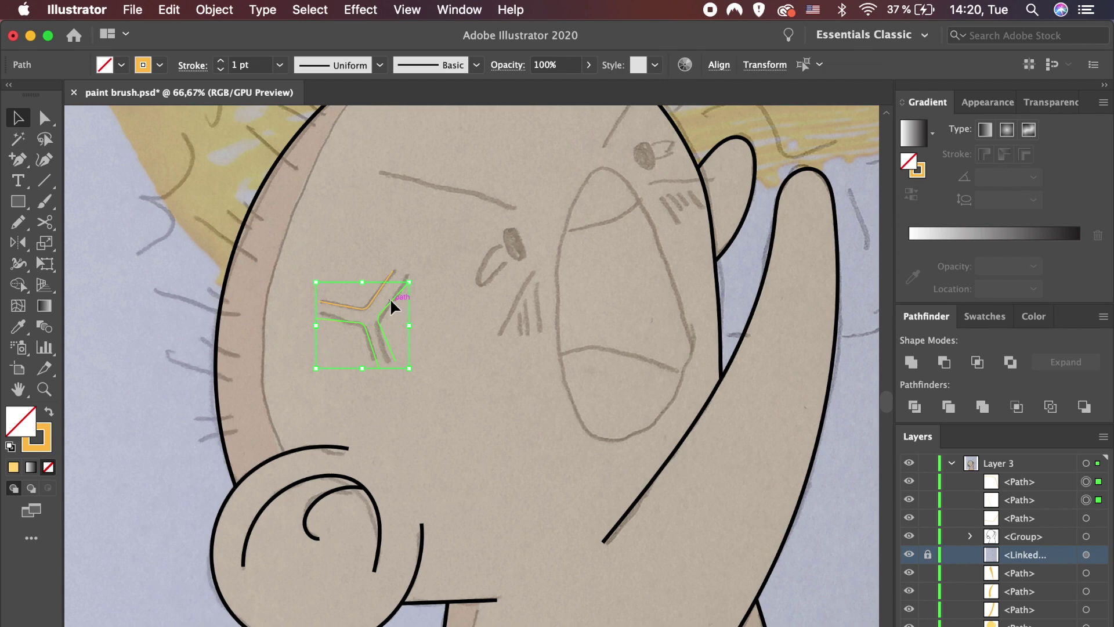
double_click(42, 433)
text(000)
key(Return)
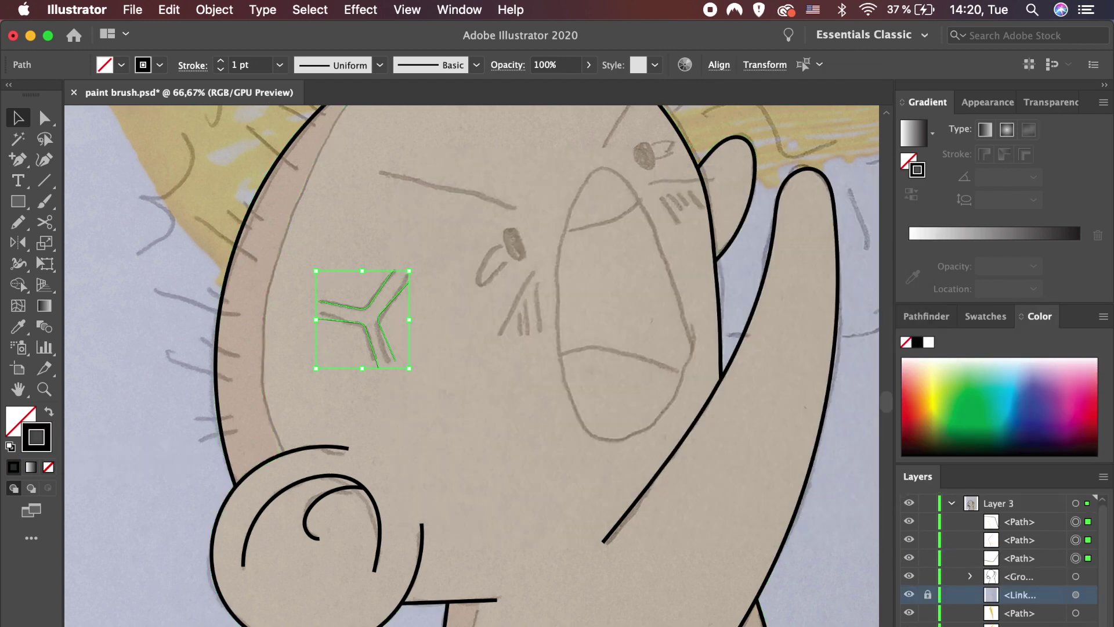
click(220, 61)
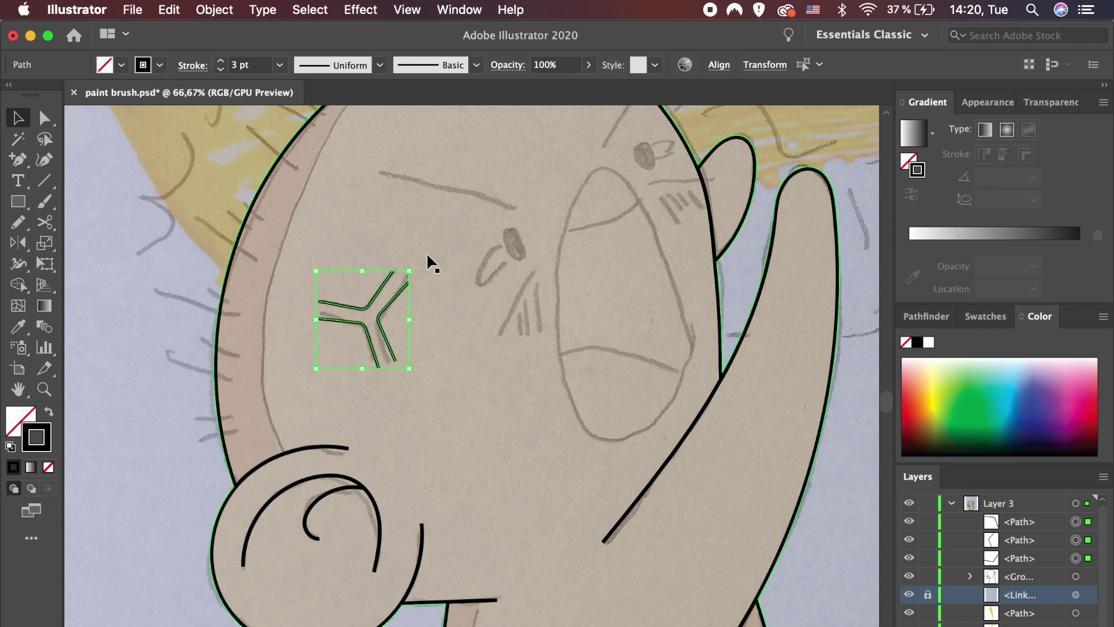
click(450, 308)
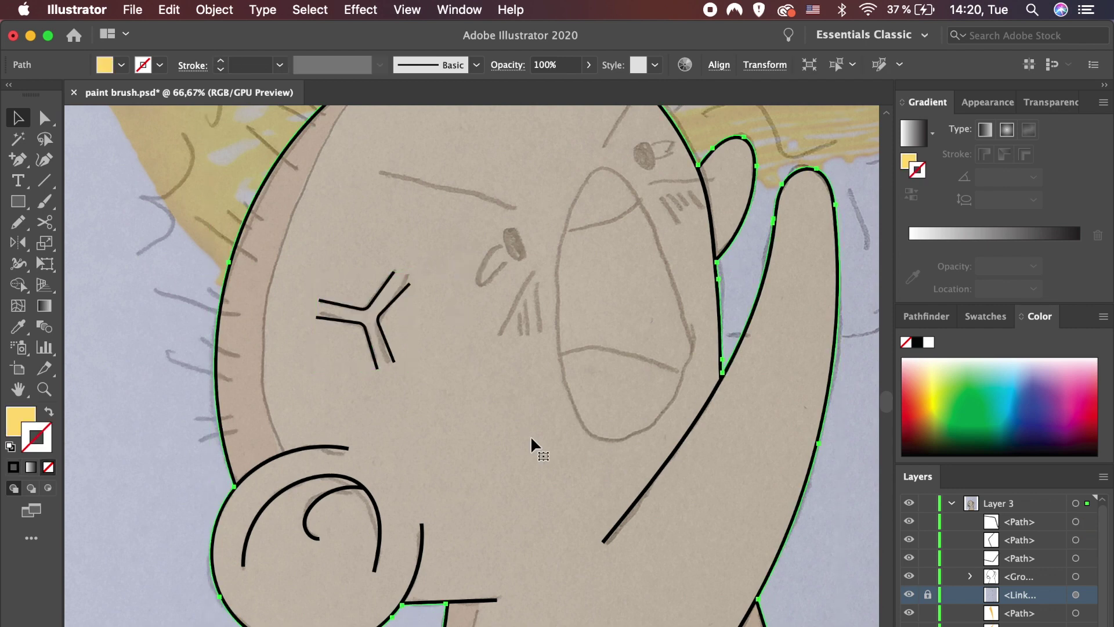
Trace the slanted brow line over the face sketch with the Pencil tool.
key(super+equal)
scroll(530, 441, up, 3)
scroll(531, 441, up, 2)
key(n)
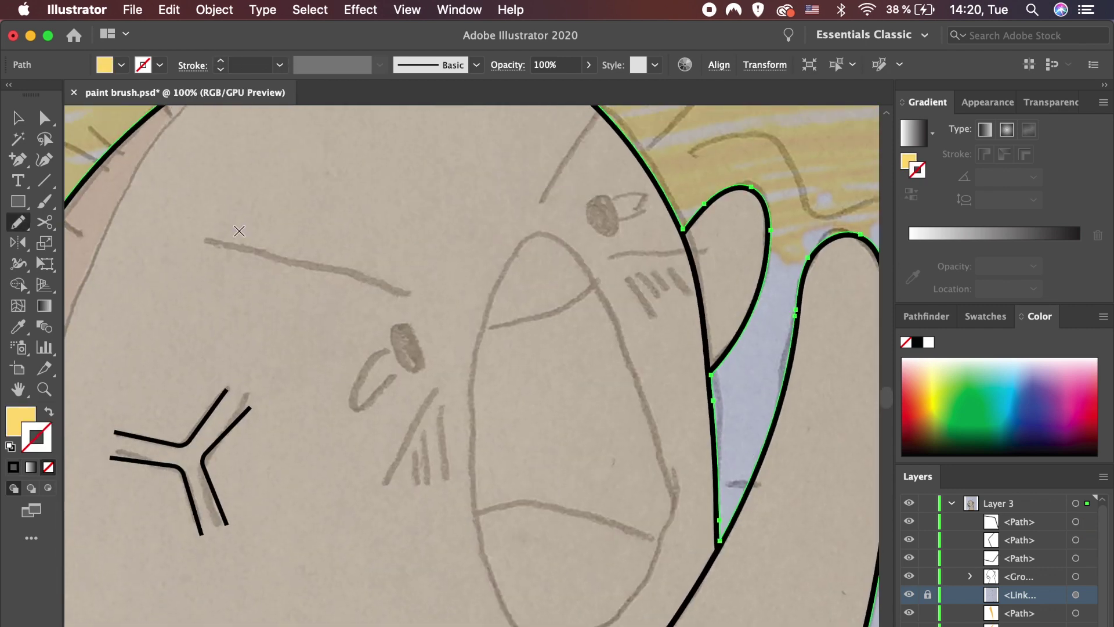
drag(323, 266, 409, 290)
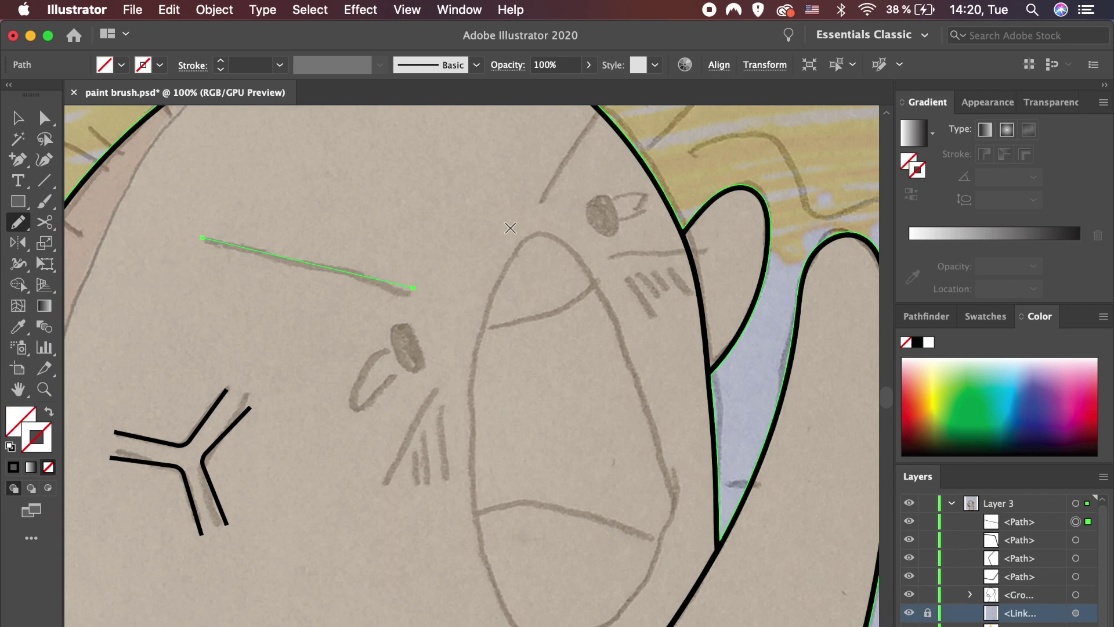
scroll(595, 131, up, 3)
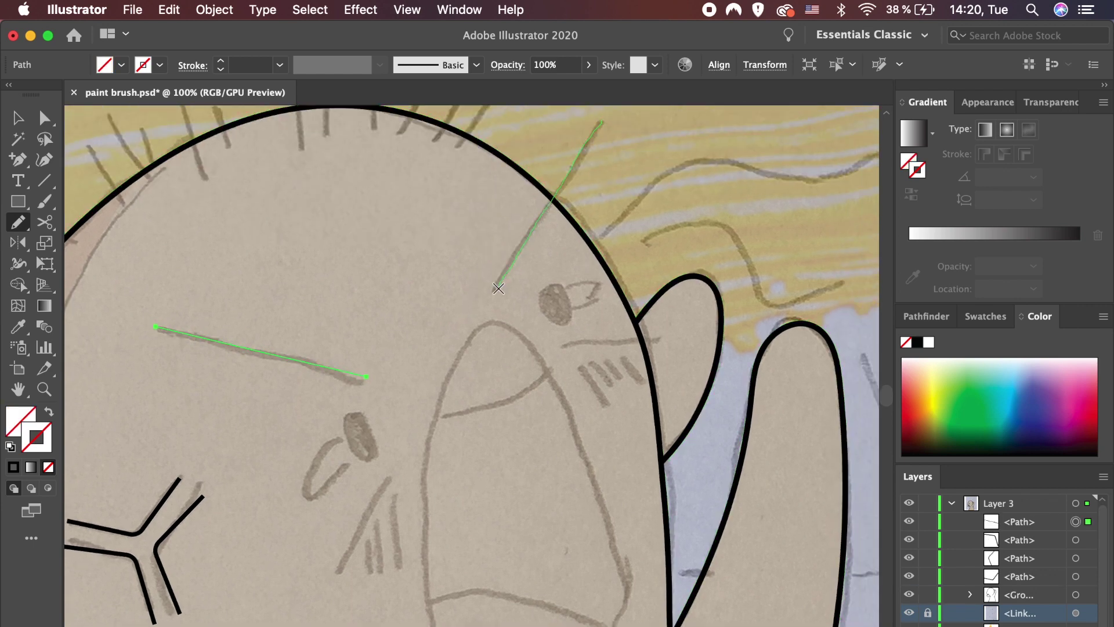
Give both new brow lines the black 3 pt stroke using the Eyedropper.
key(v)
click(498, 288)
drag(498, 289, 632, 221)
shift+click(440, 303)
key(i)
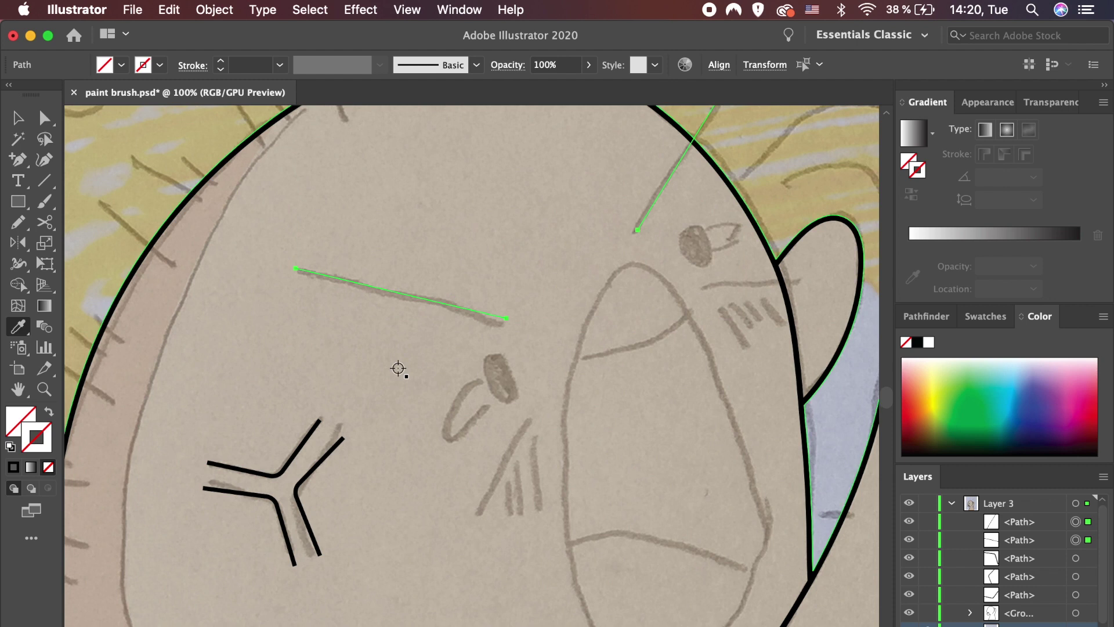
click(317, 427)
key(v)
click(322, 454)
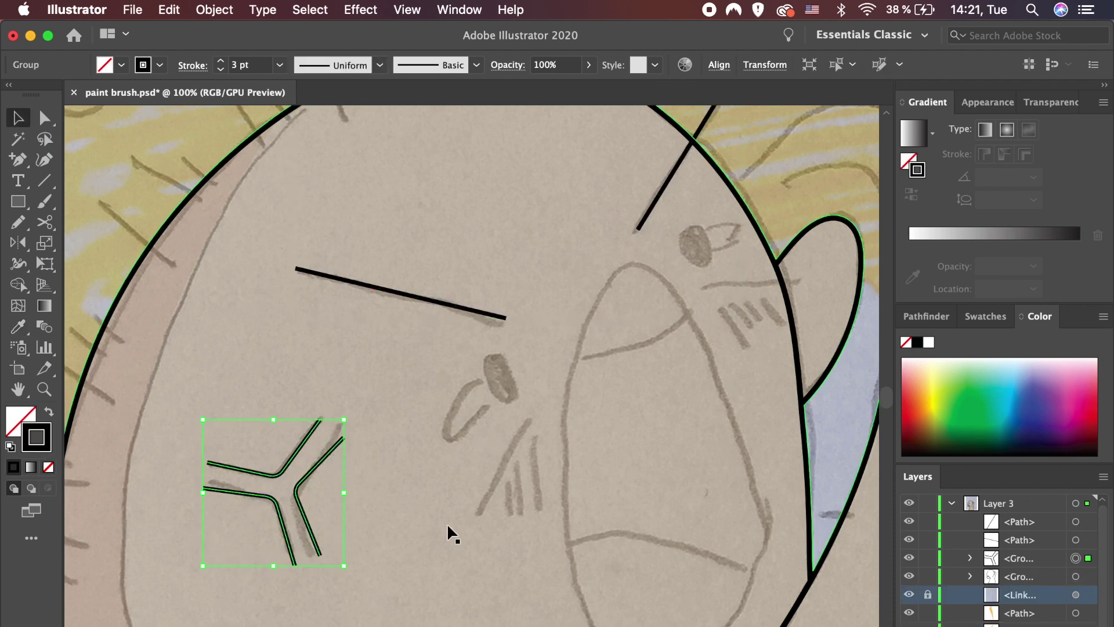
click(447, 523)
scroll(447, 523, right, 3)
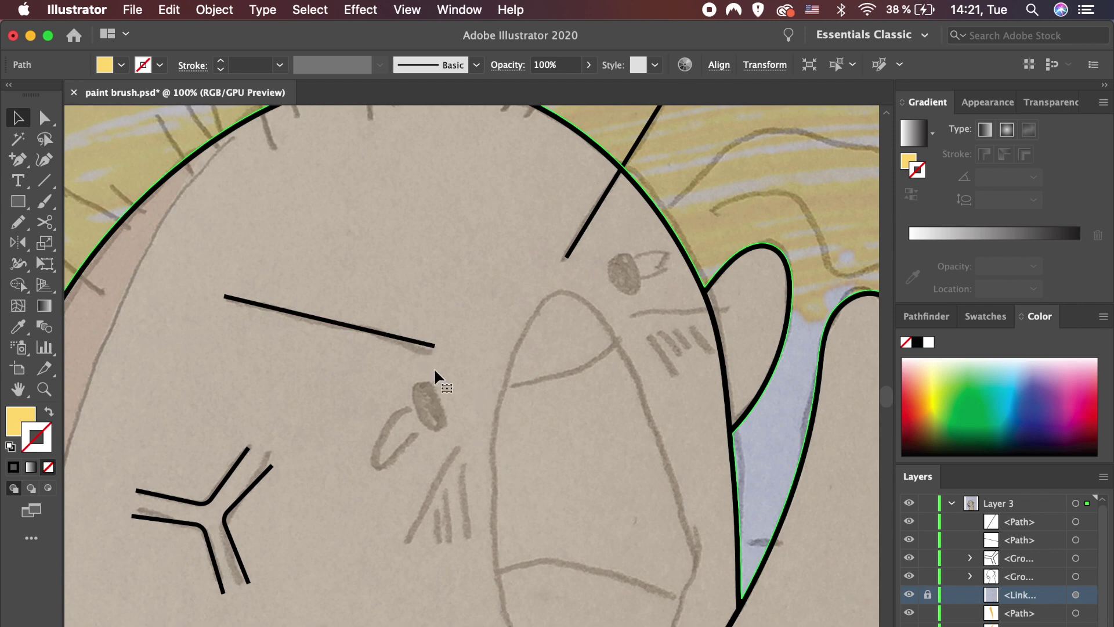
Trace a slanted cheek line and two short hatch strokes below the nose.
key(n)
super+click(433, 345)
drag(401, 549, 459, 442)
scroll(577, 394, up, 3)
scroll(577, 394, right, 2)
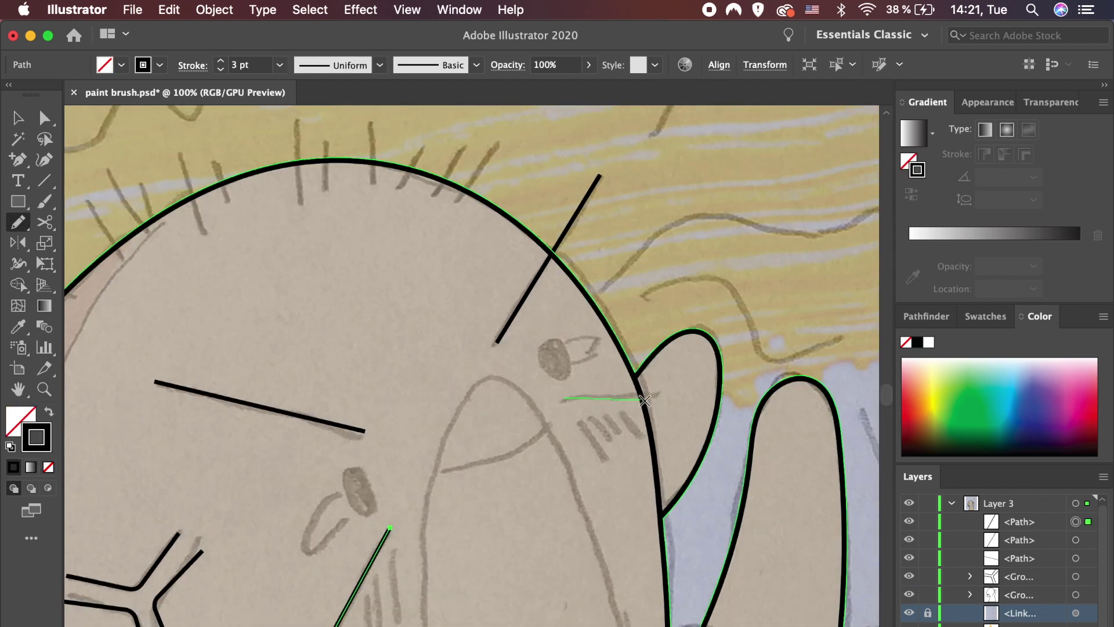
drag(640, 401, 665, 400)
scroll(374, 474, down, 3)
drag(393, 522, 393, 527)
drag(372, 481, 376, 522)
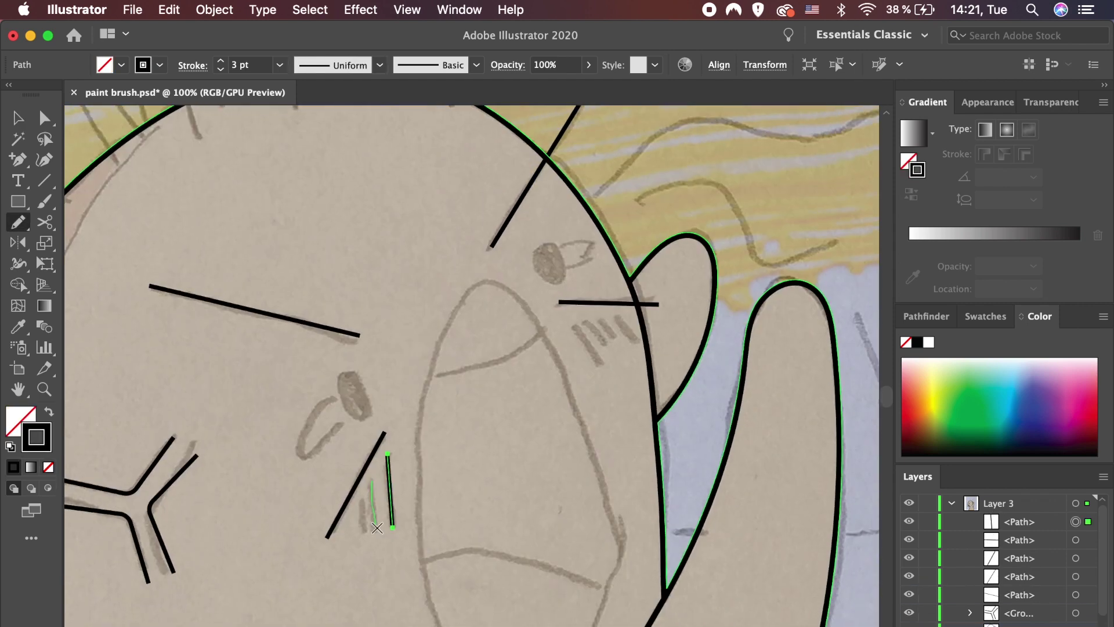
scroll(522, 380, up, 3)
scroll(522, 380, right, 2)
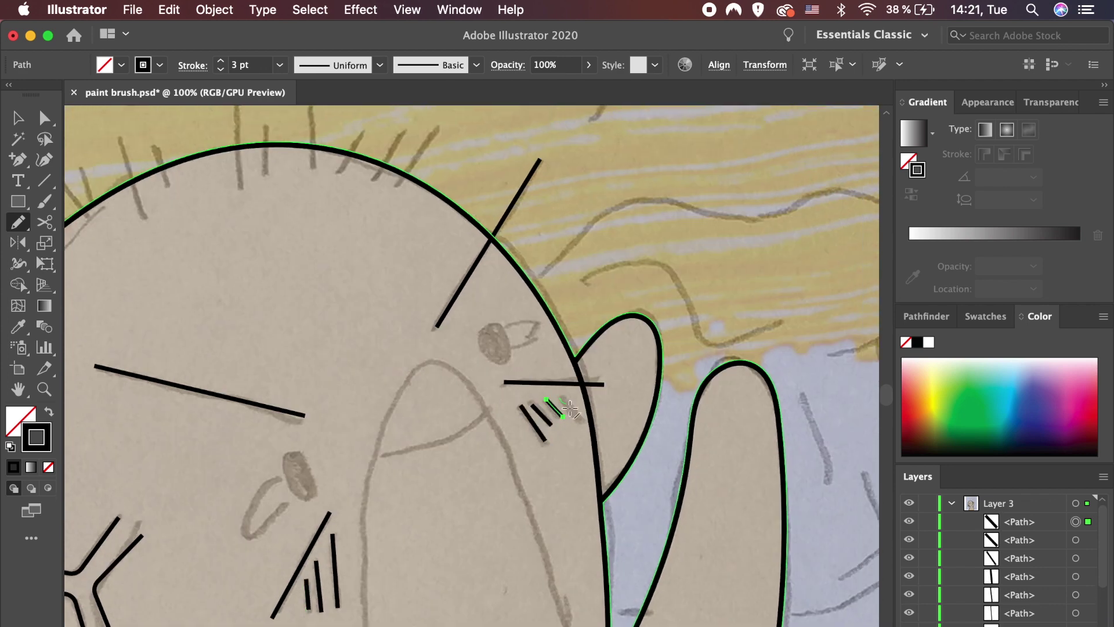
Trace a tall closed oval for the mouth and smooth its upper right edge.
key(super+minus)
key(super+minus)
key(v)
click(672, 489)
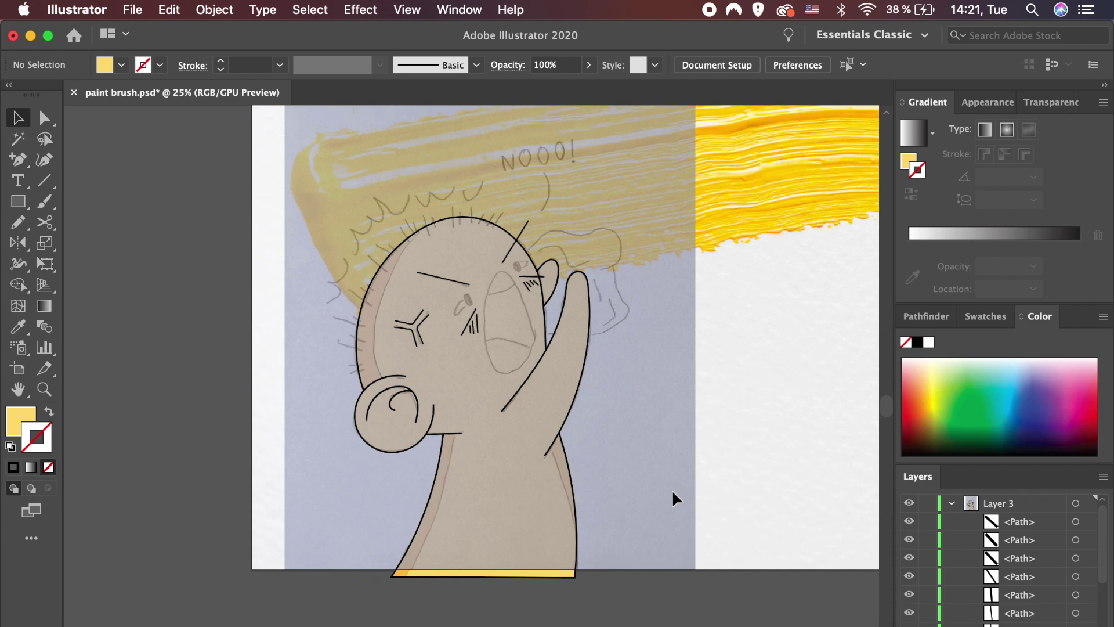
key(super+1)
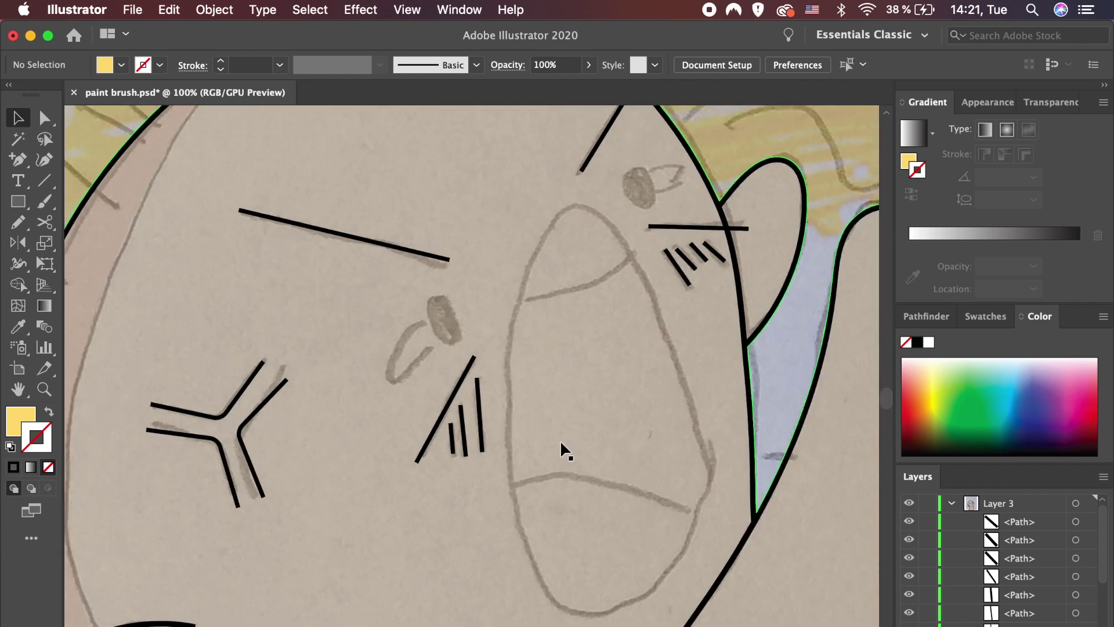
drag(562, 213, 519, 315)
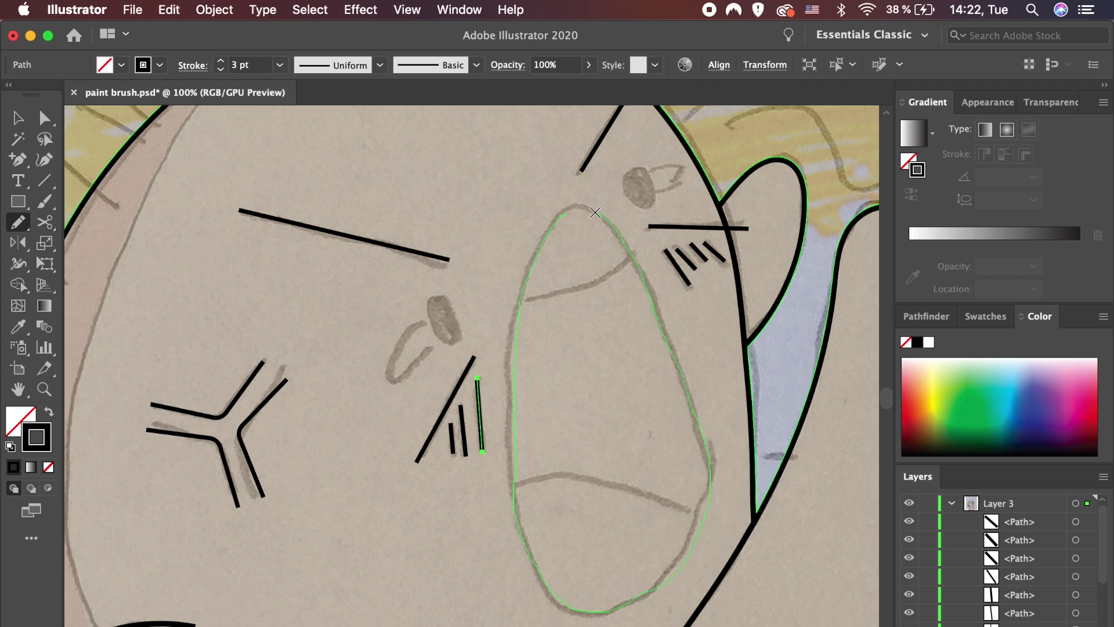
drag(566, 213, 565, 213)
drag(18, 221, 99, 241)
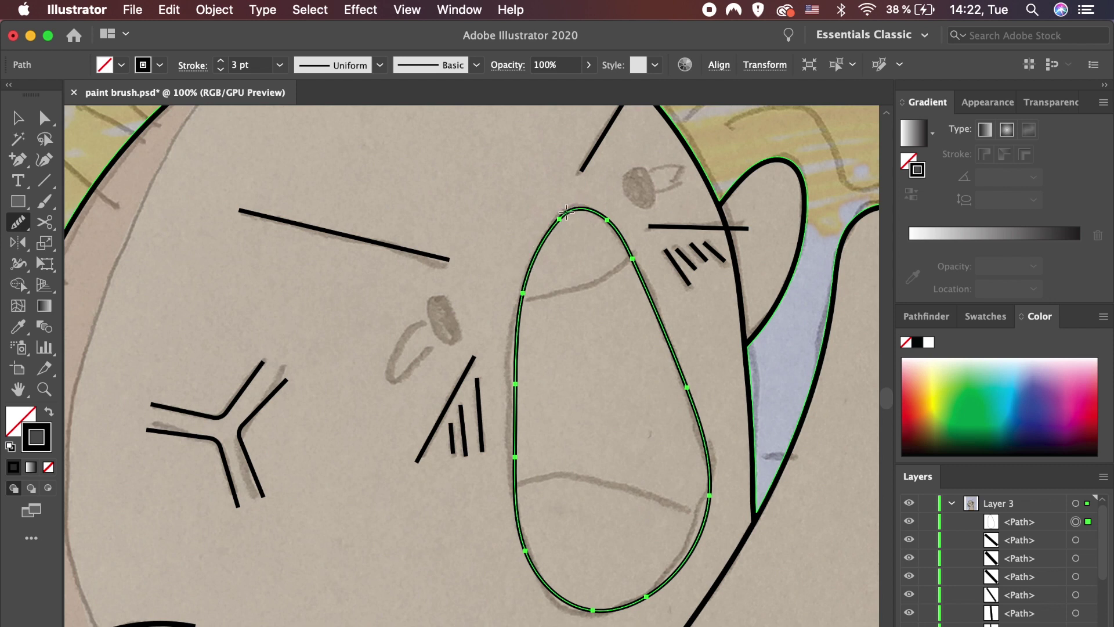
drag(628, 241, 664, 333)
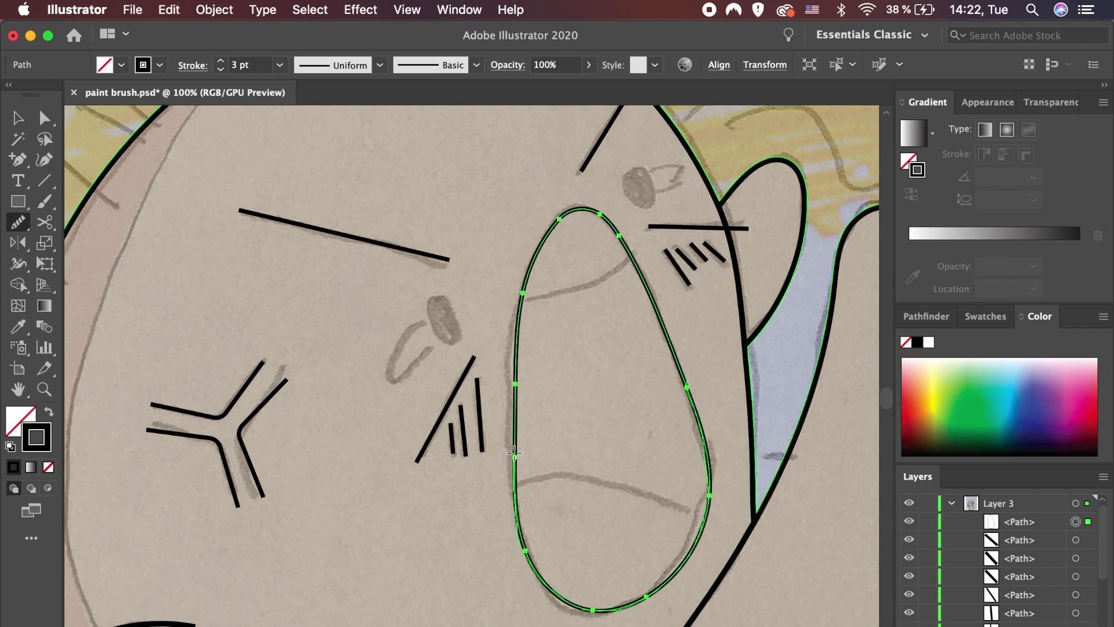
Trace two arcs crossing the lower and upper parts of the mouth oval.
super+click(504, 490)
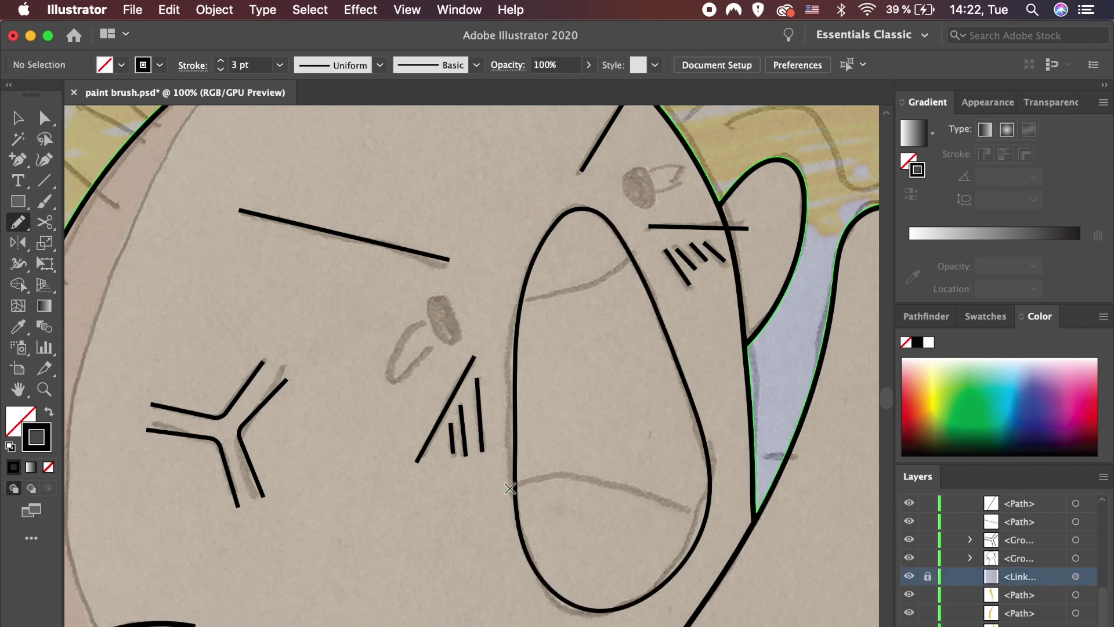
drag(690, 501, 730, 523)
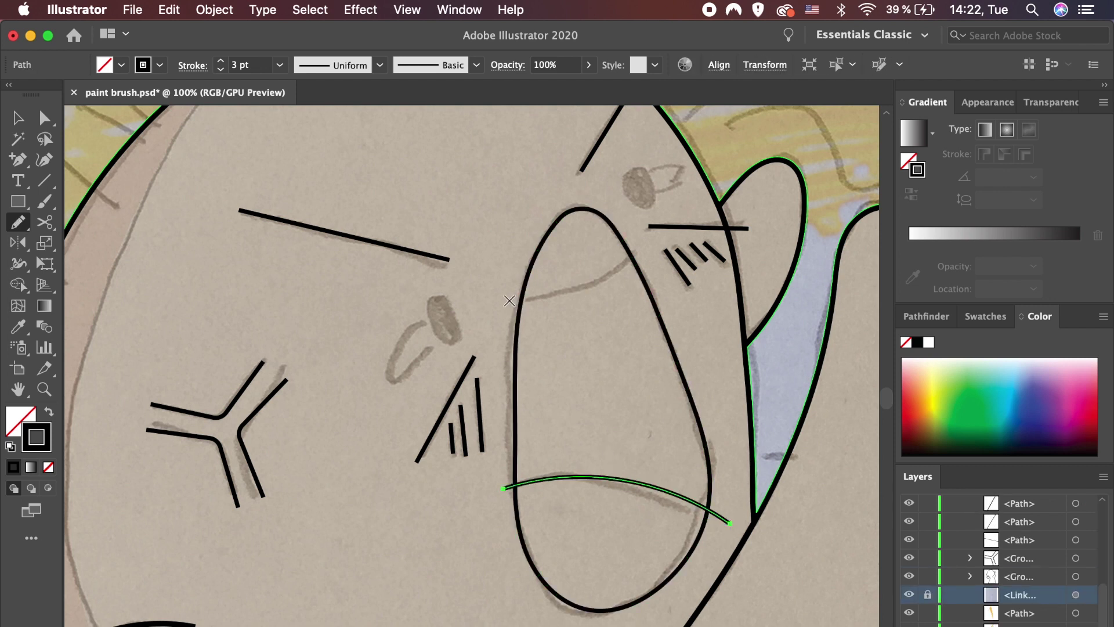
drag(644, 247, 645, 248)
Cut the first mouth curve where it crosses the oval and delete the overhang.
key(v)
shift+click(653, 489)
alt+scroll(701, 439, up, 2)
alt+scroll(701, 440, up, 2)
key(c)
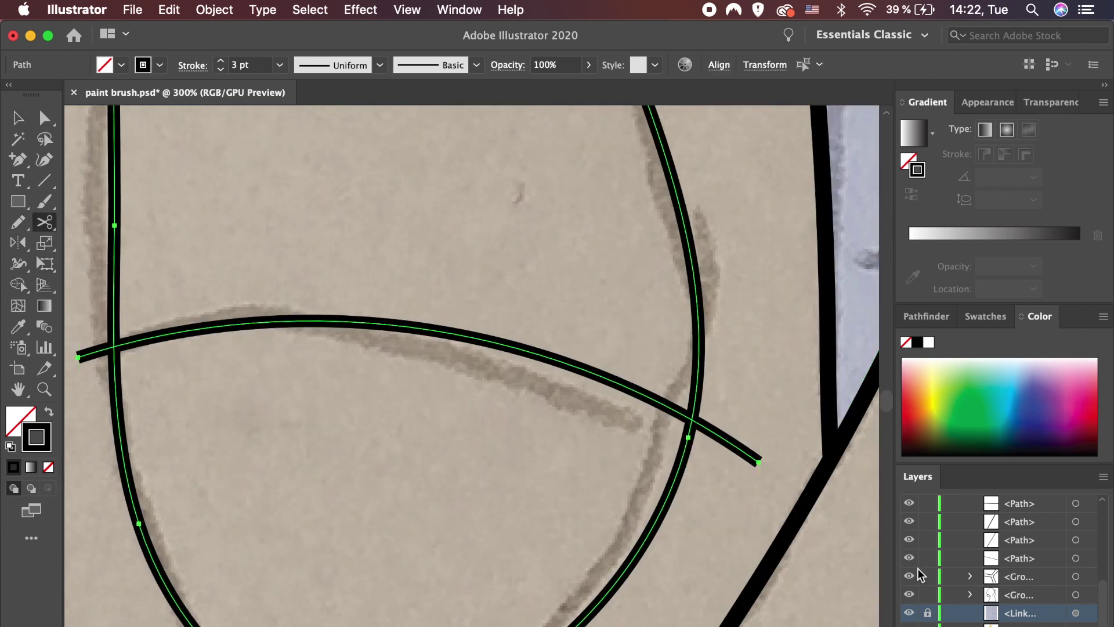
click(690, 421)
key(Delete)
scroll(464, 378, left, 5)
scroll(256, 384, up, 1)
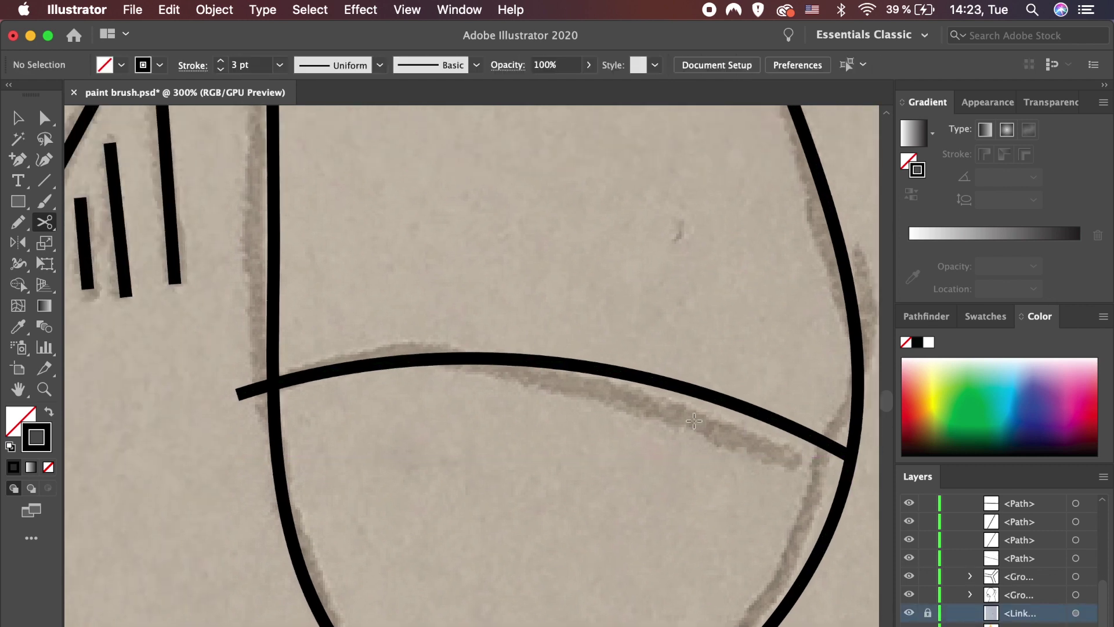
Cut the lower mouth curve at the oval's left edge and delete the stub.
click(316, 374)
key(super+a)
key(c)
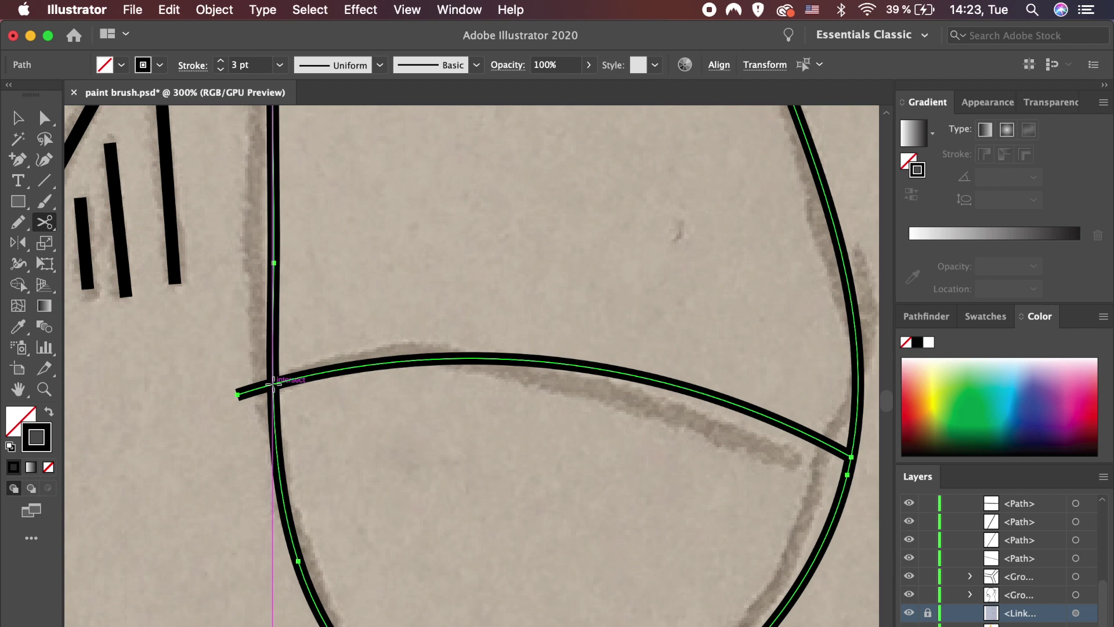
click(272, 384)
key(v)
click(249, 389)
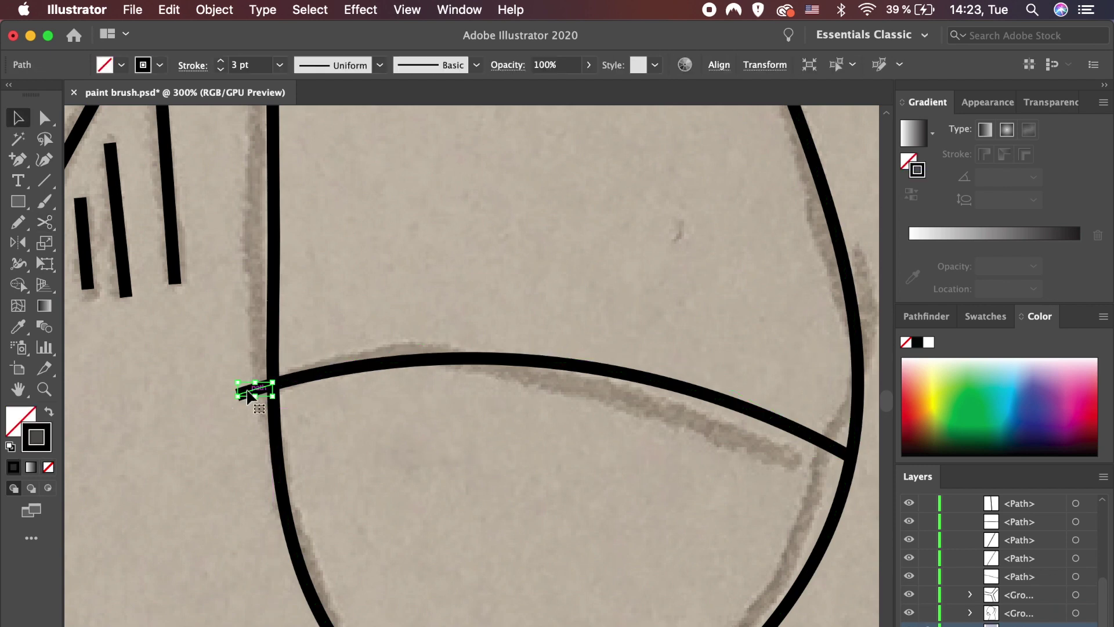
key(Delete)
scroll(246, 388, up, 5)
scroll(246, 387, up, 3)
Cut the upper mouth arc at the oval's left edge and delete the stub.
click(270, 389)
key(super+a)
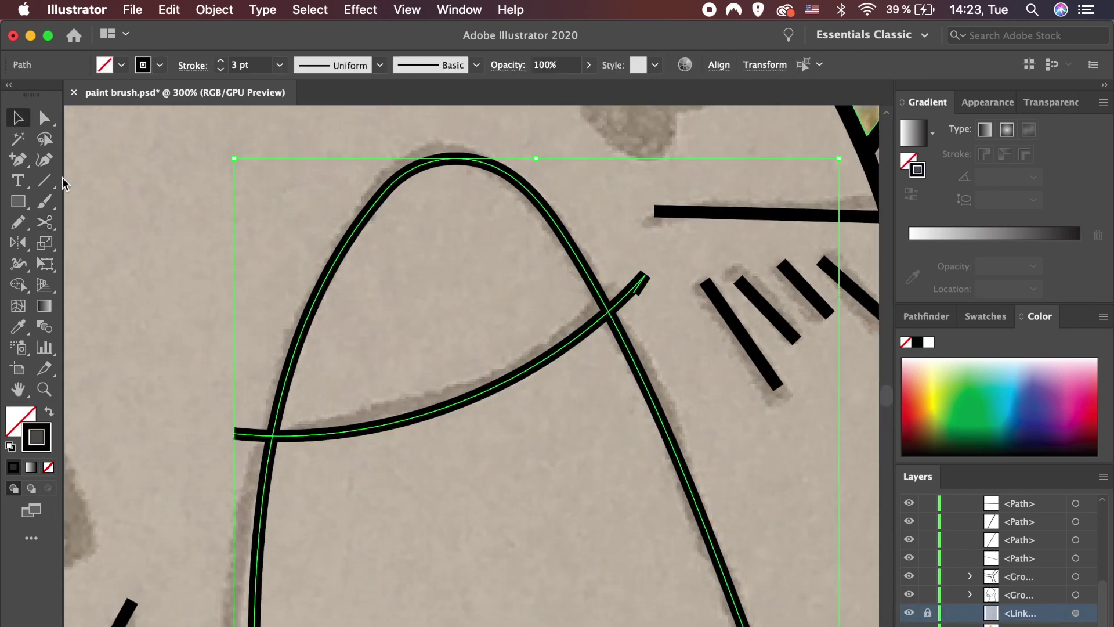
key(c)
click(272, 435)
key(v)
click(252, 434)
key(Delete)
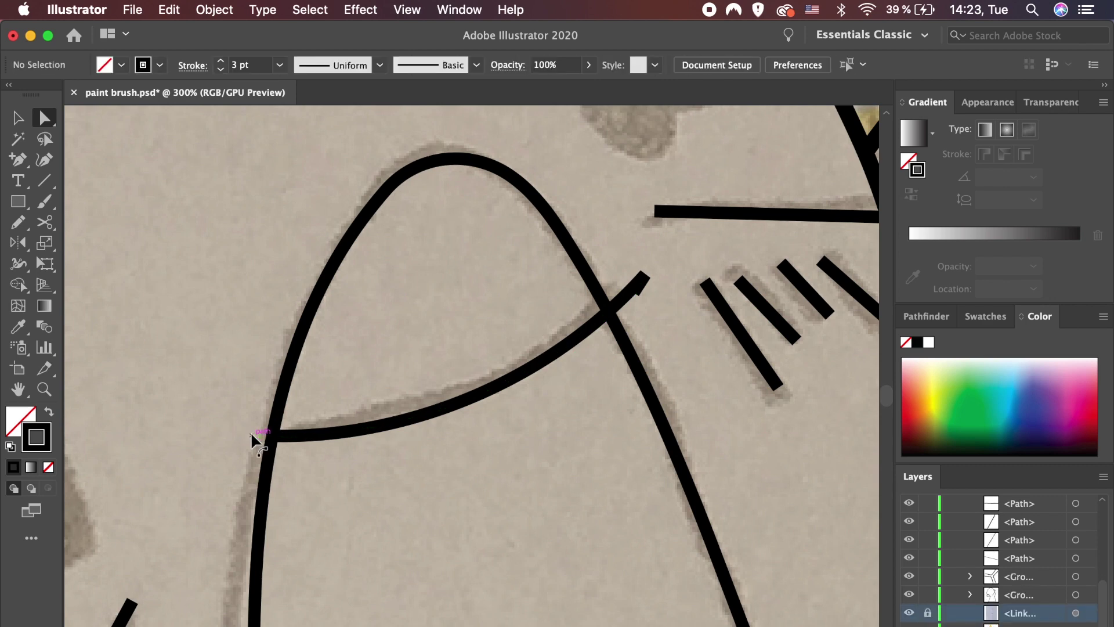
Cut the upper mouth arc at the oval's right edge and delete the stub.
click(641, 288)
key(super+a)
key(c)
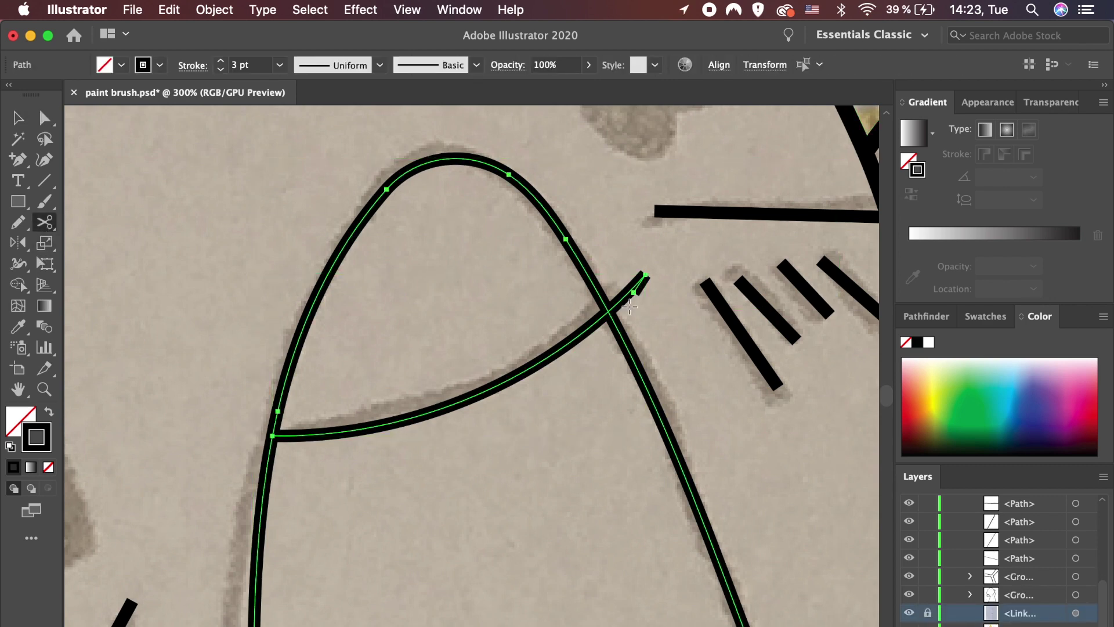
click(607, 313)
key(a)
click(638, 284)
key(Delete)
Select the mouth oval together with both trimmed mouth curves.
key(super+minus)
key(super+minus)
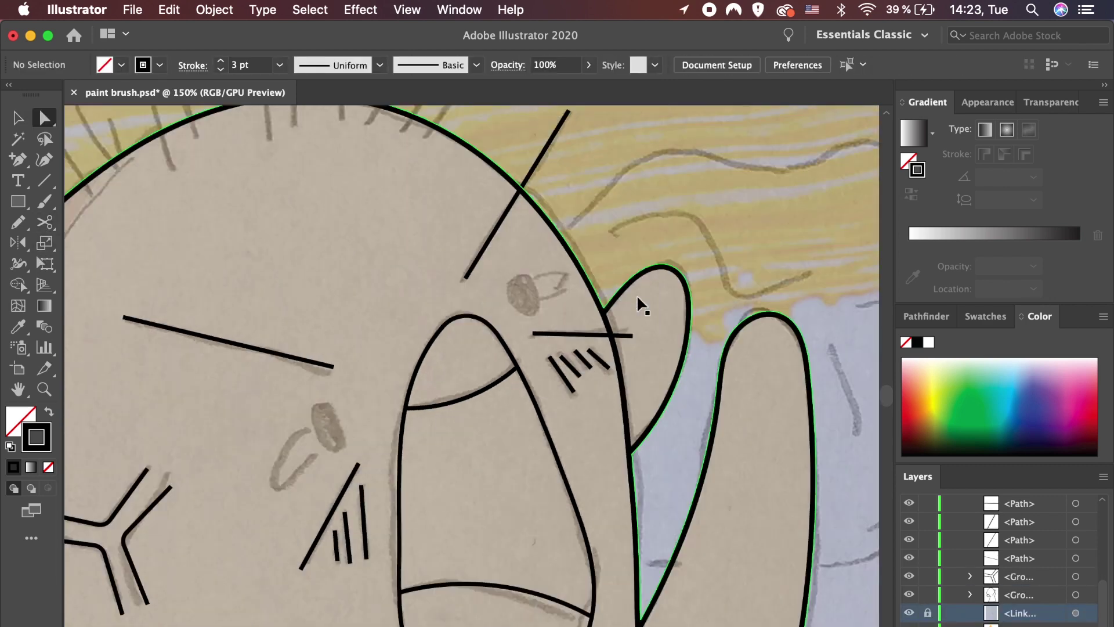
key(super+minus)
key(super+minus)
click(441, 523)
shift+click(425, 482)
shift+click(462, 397)
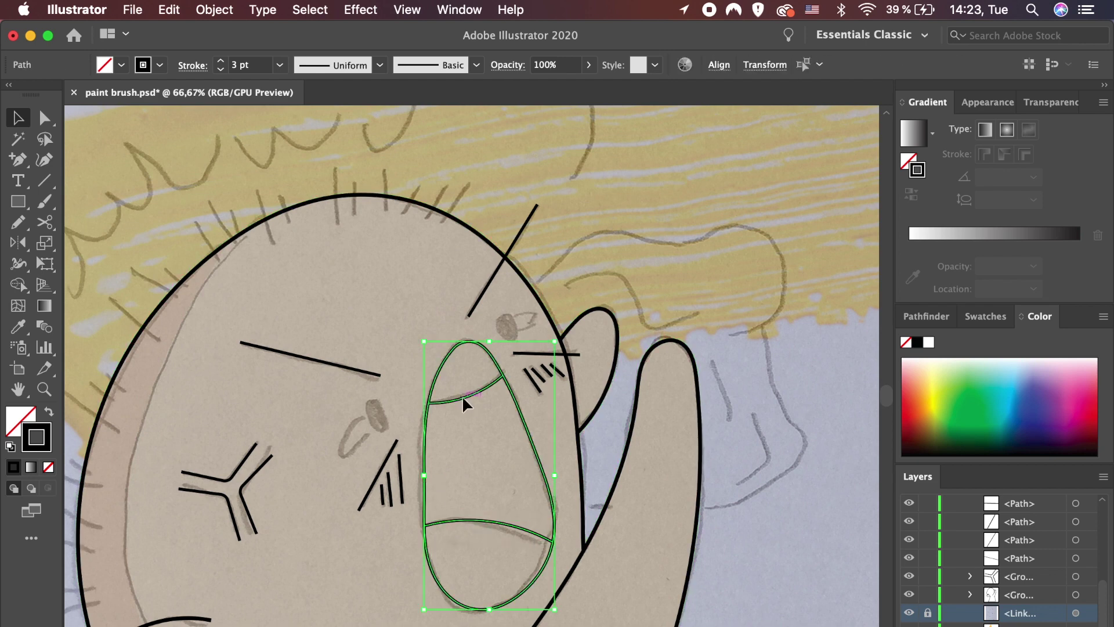
Expand the mouth strokes into filled shapes with Object > Expand.
click(214, 10)
click(236, 199)
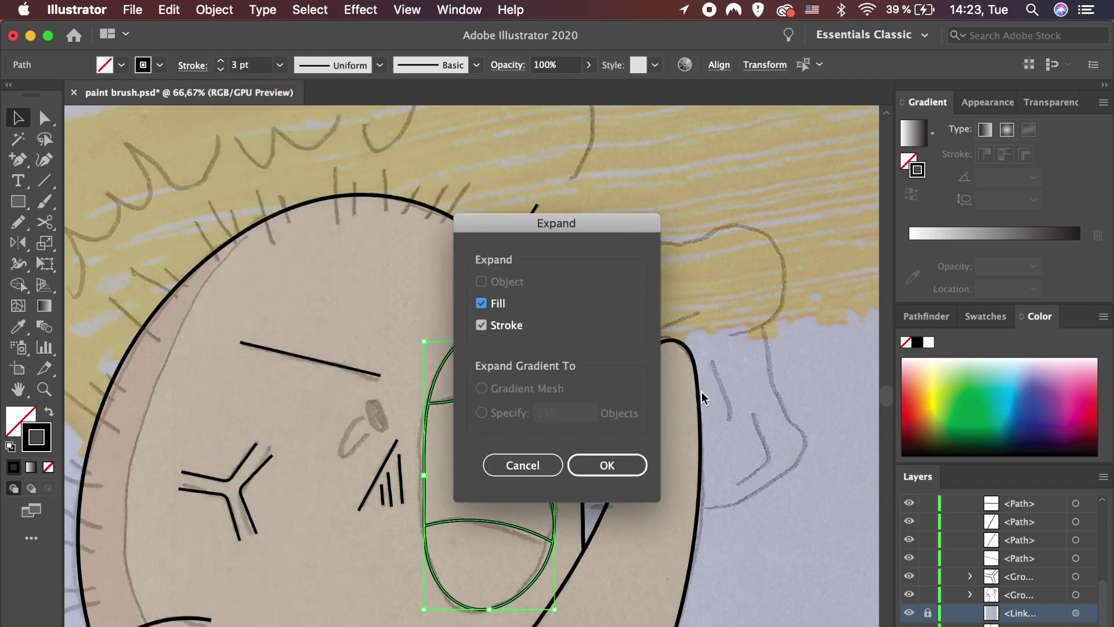
key(Return)
click(919, 322)
click(661, 409)
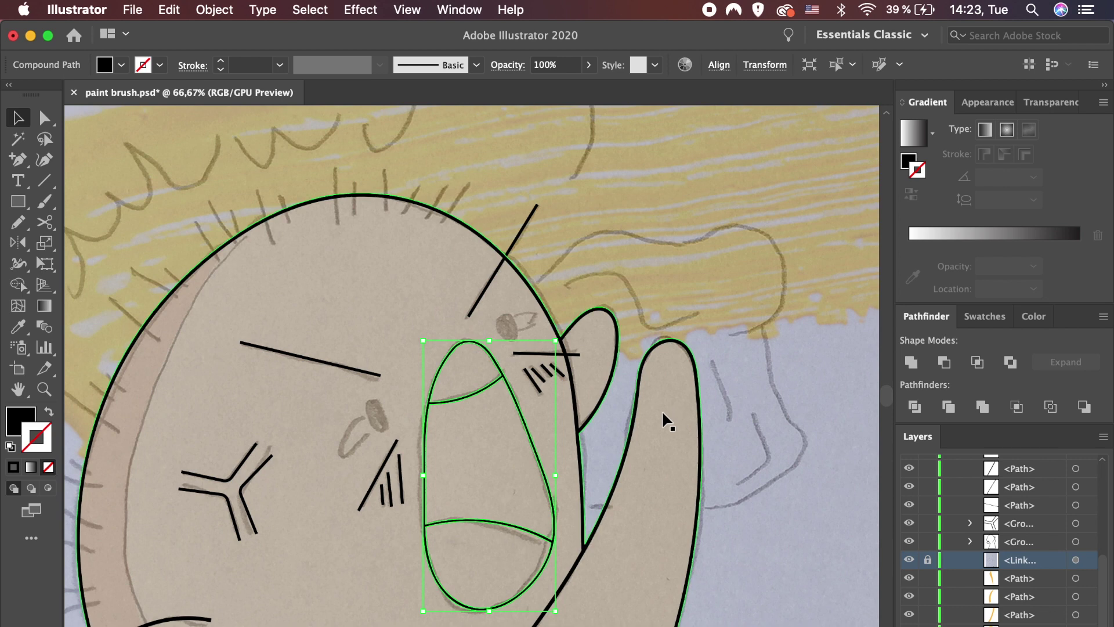
scroll(662, 409, down, 3)
shift+click(416, 341)
Draw a rectangle over the top of the mouth filled #ffffff.
click(18, 203)
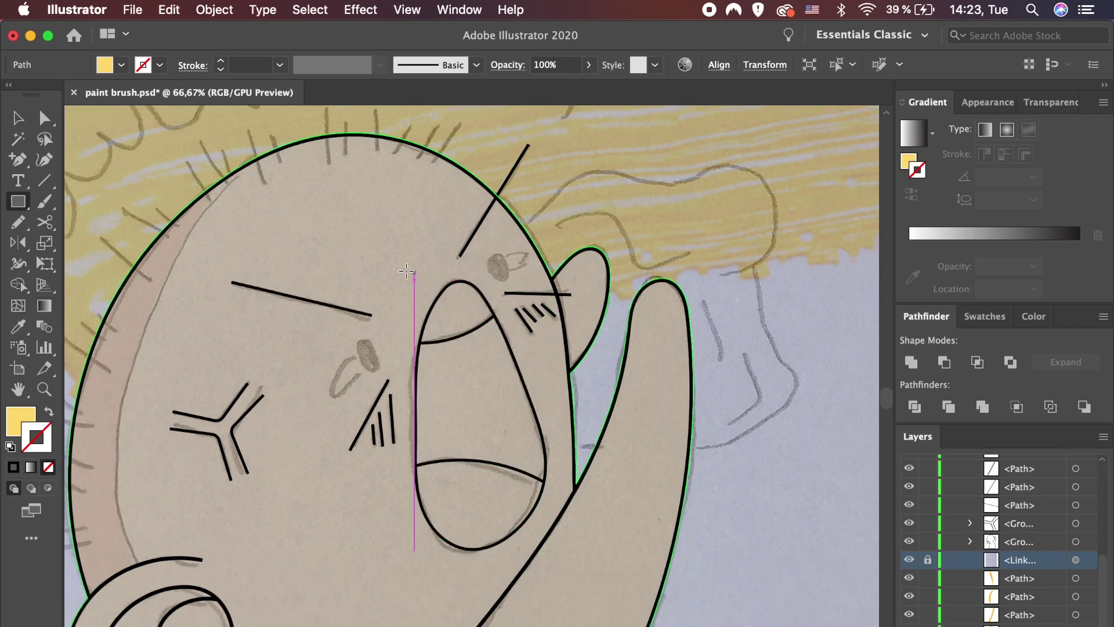
drag(390, 265, 505, 351)
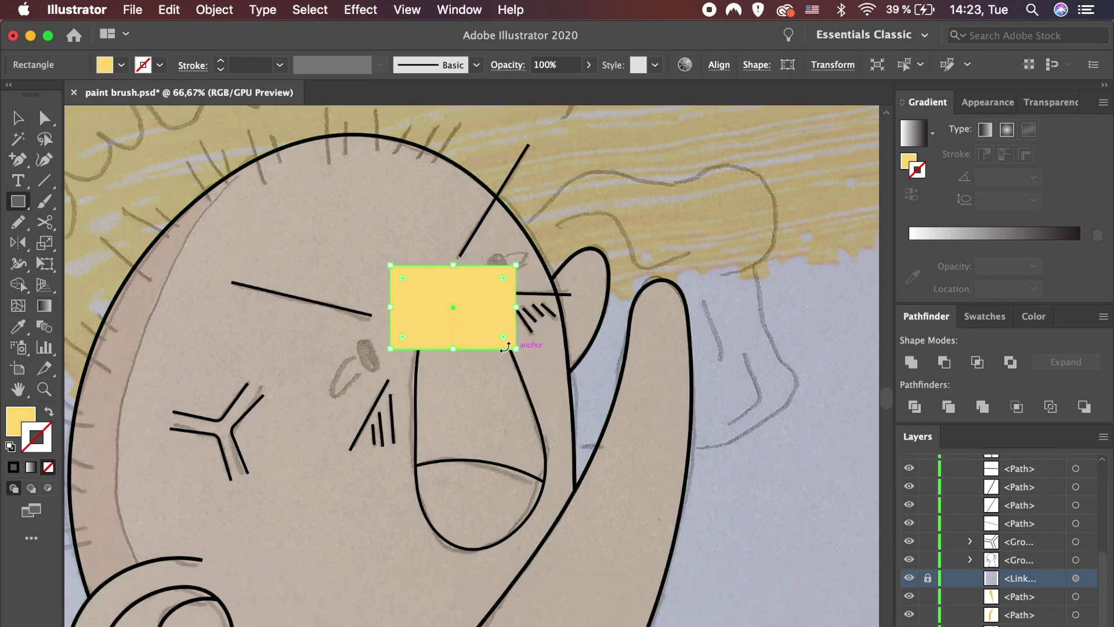
key(v)
double_click(20, 421)
text(ffffff)
key(Return)
Shape Builder–delete the rectangle parts outside the upper mouth area.
shift+click(523, 397)
key(shift+m)
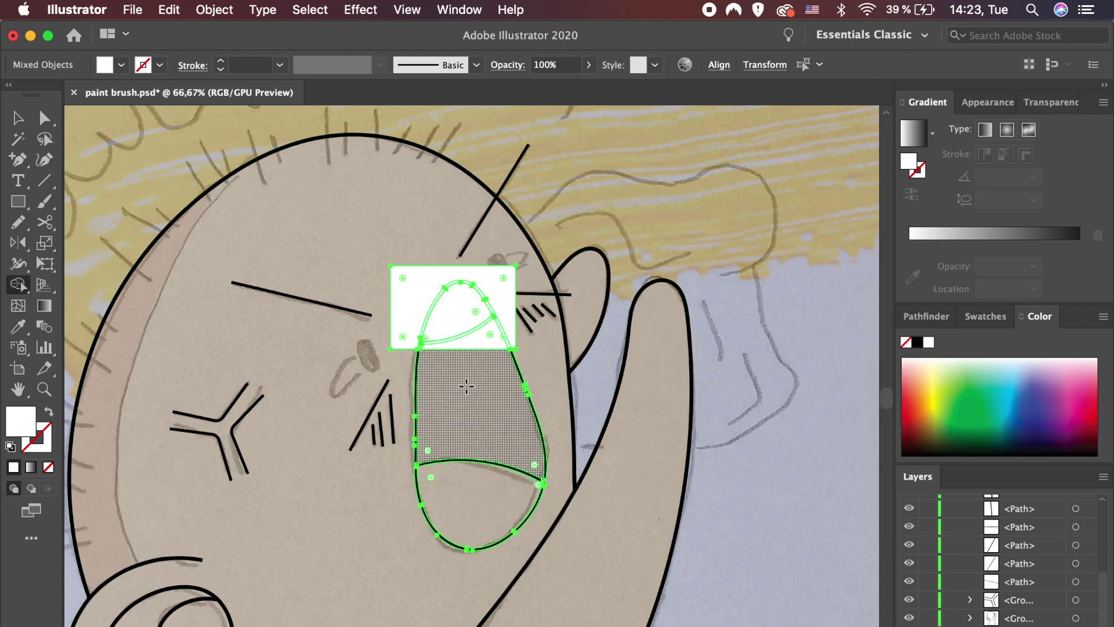
alt+click(480, 350)
scroll(499, 413, down, 2)
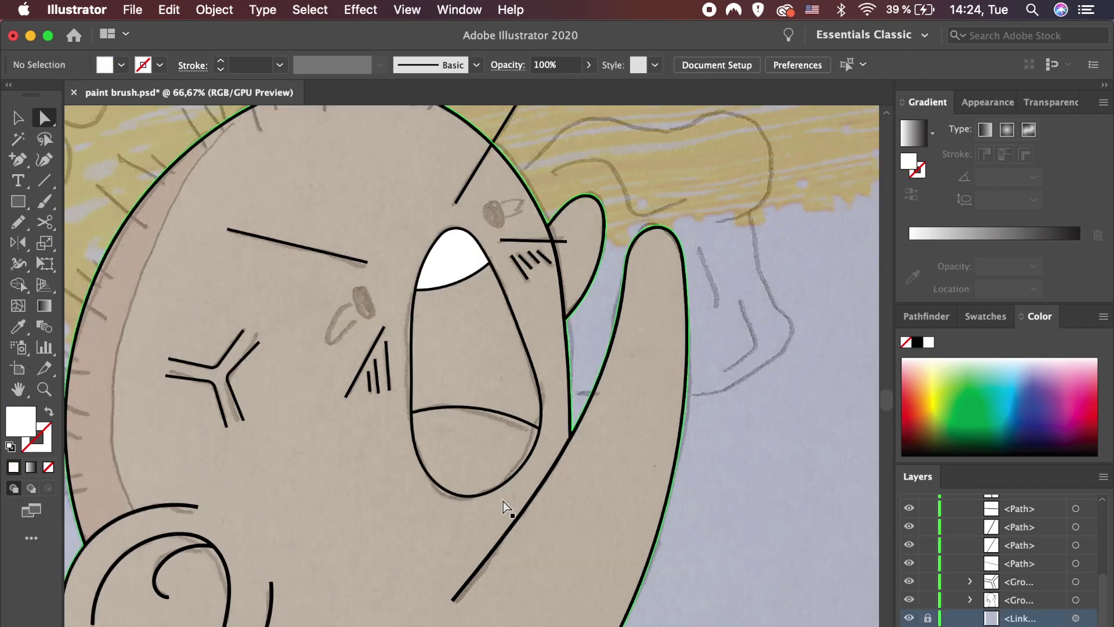
Send the white rectangle behind the mouth outline and clip it inside with Cmd+7.
key(m)
drag(379, 264, 551, 514)
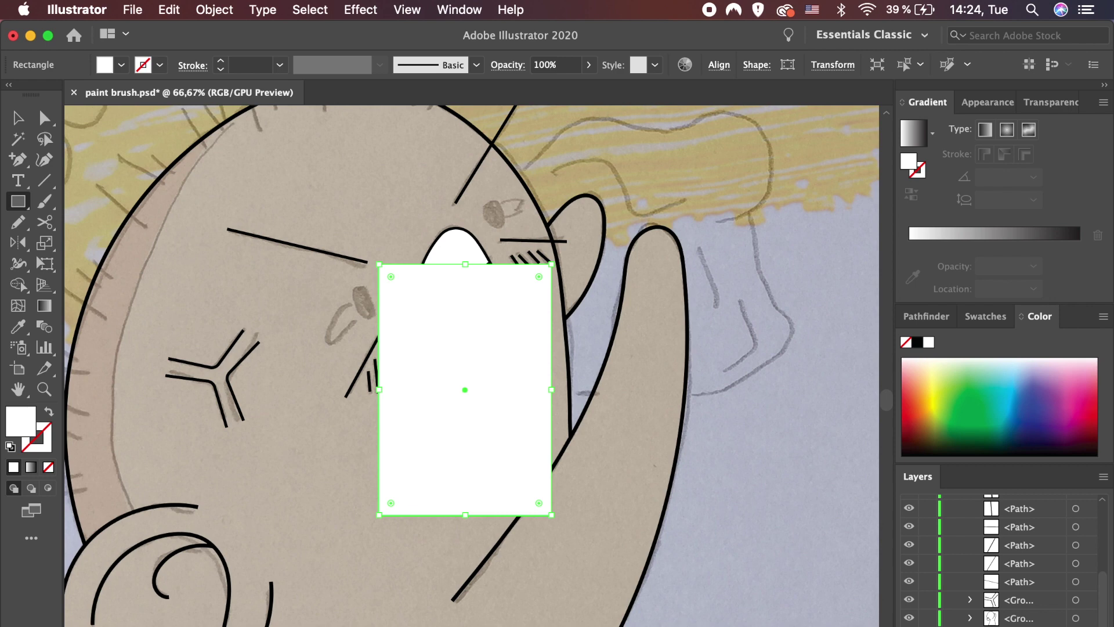
key(v)
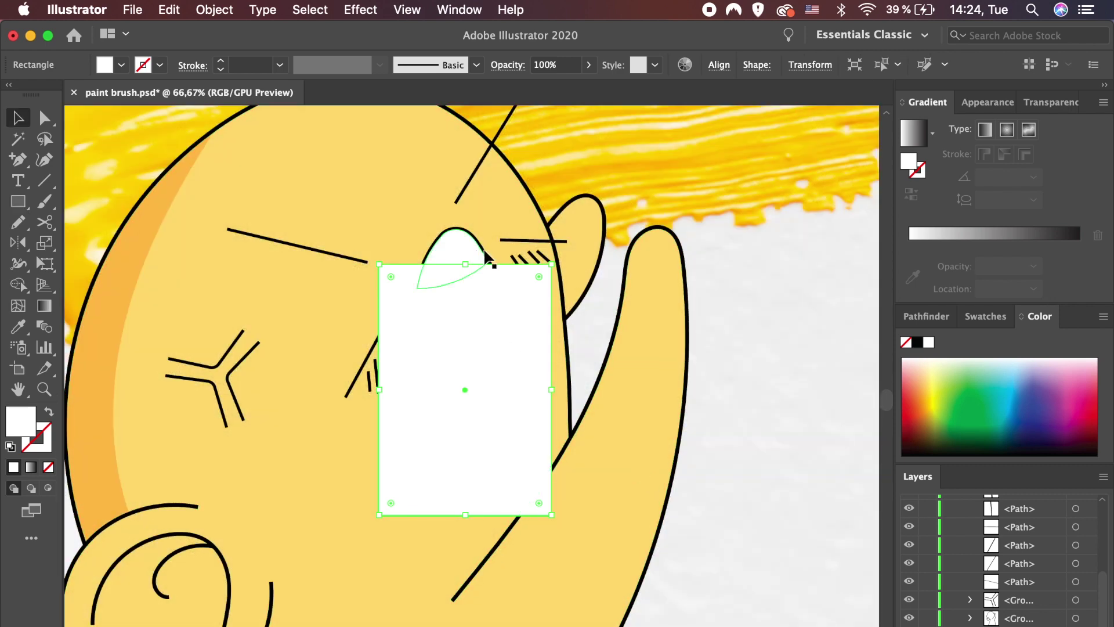
key(super+bracketleft)
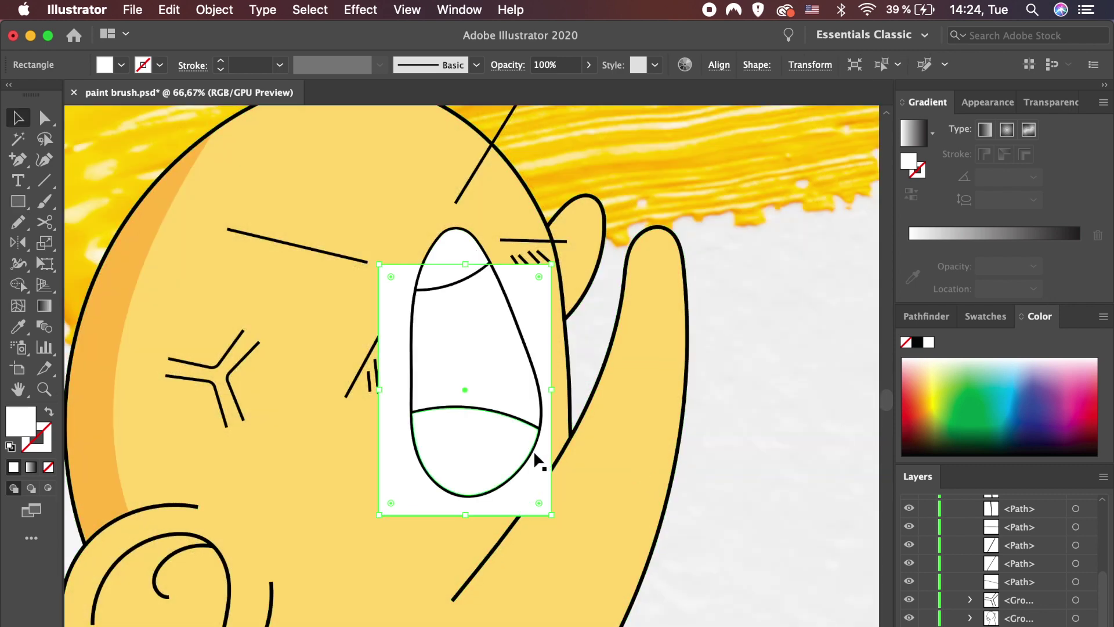
shift+click(534, 453)
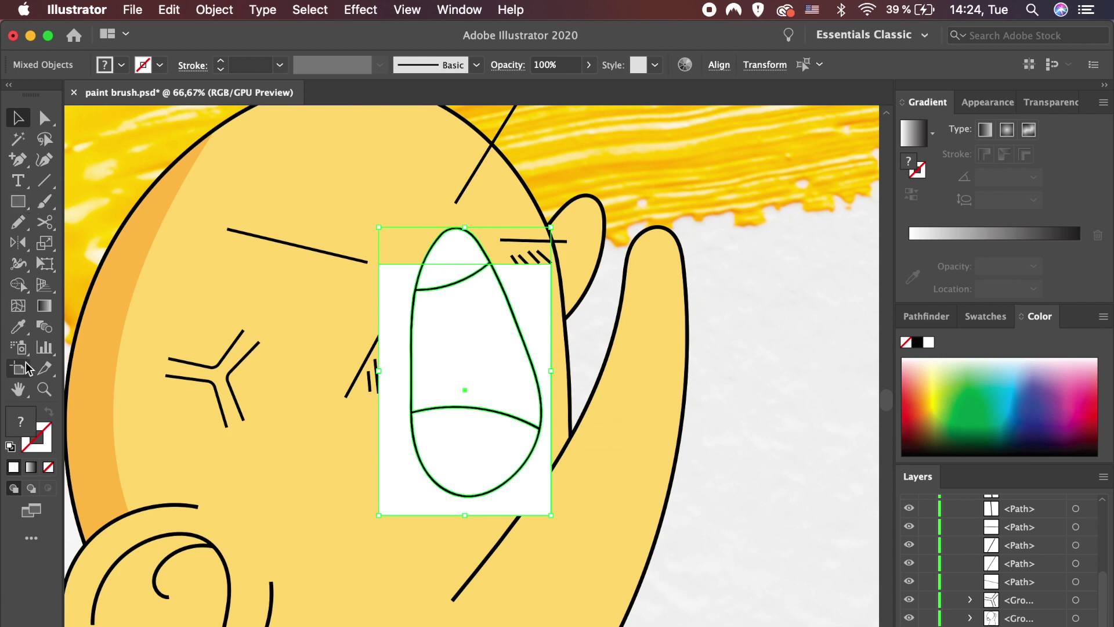
click(18, 284)
key(a)
click(404, 344)
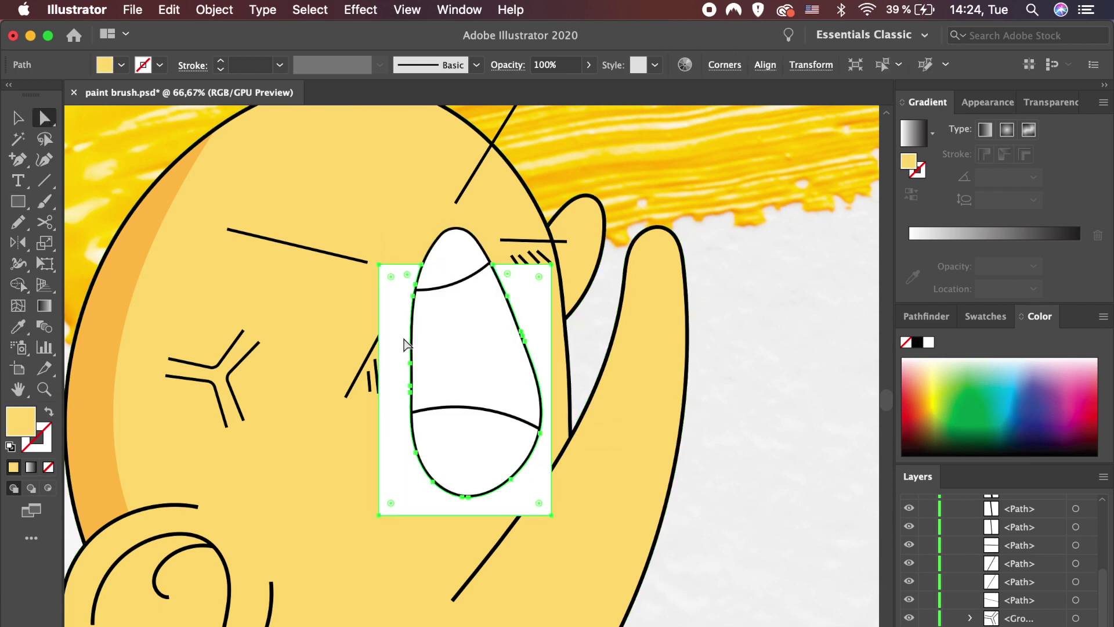
key(super+7)
key(v)
Fill the mouth interior darker orange and send the yellow face fill to the back.
key(i)
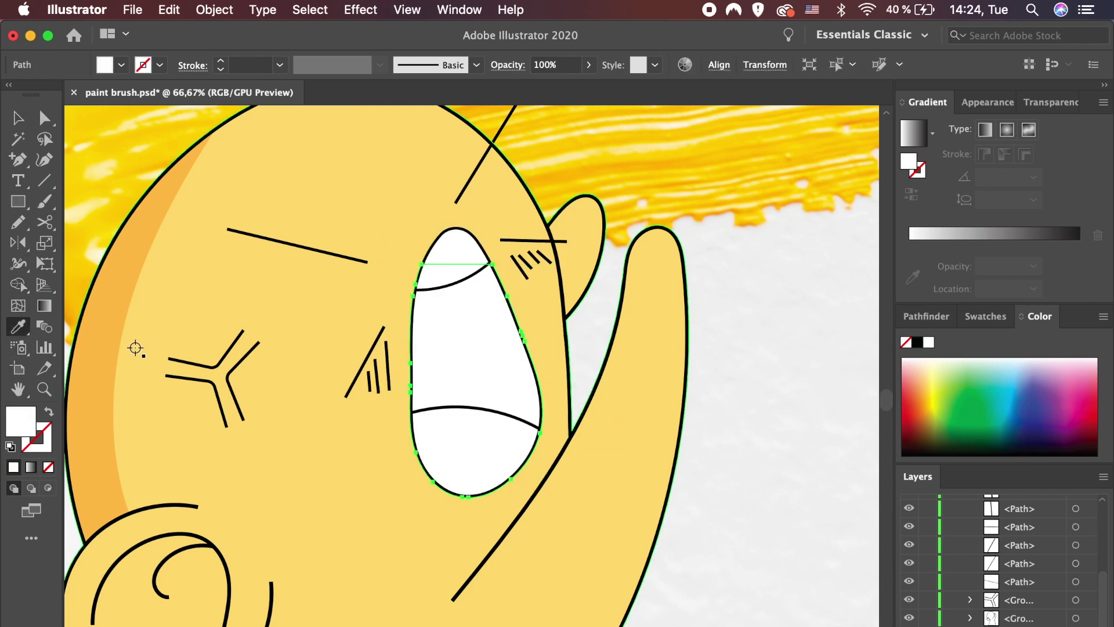
click(95, 403)
key(v)
click(322, 482)
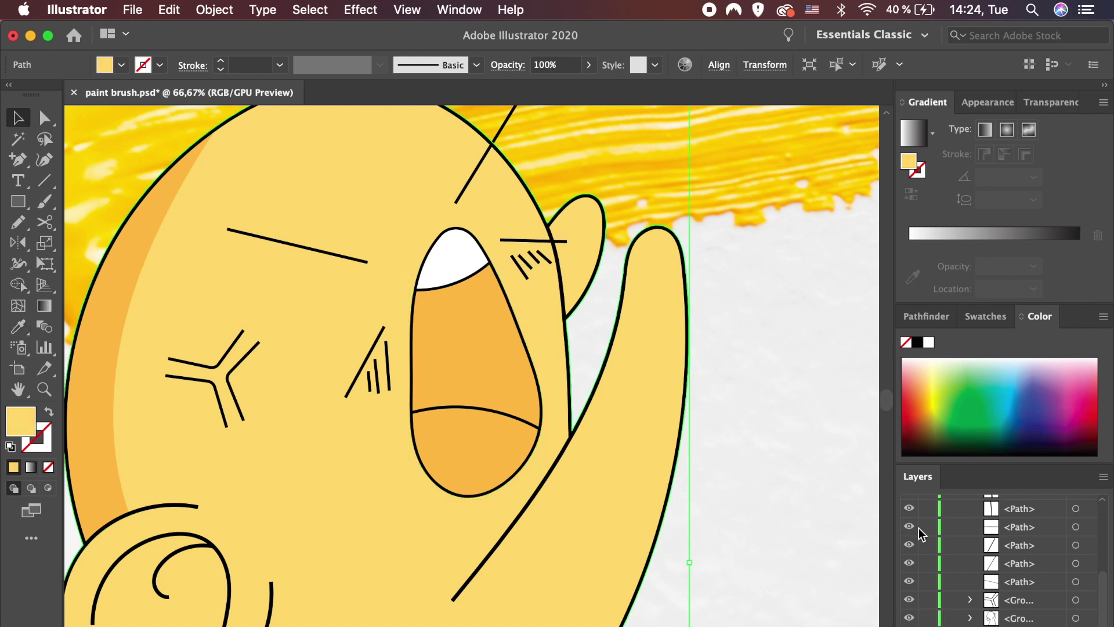
key(super+shift+bracketleft)
scroll(568, 384, up, 3)
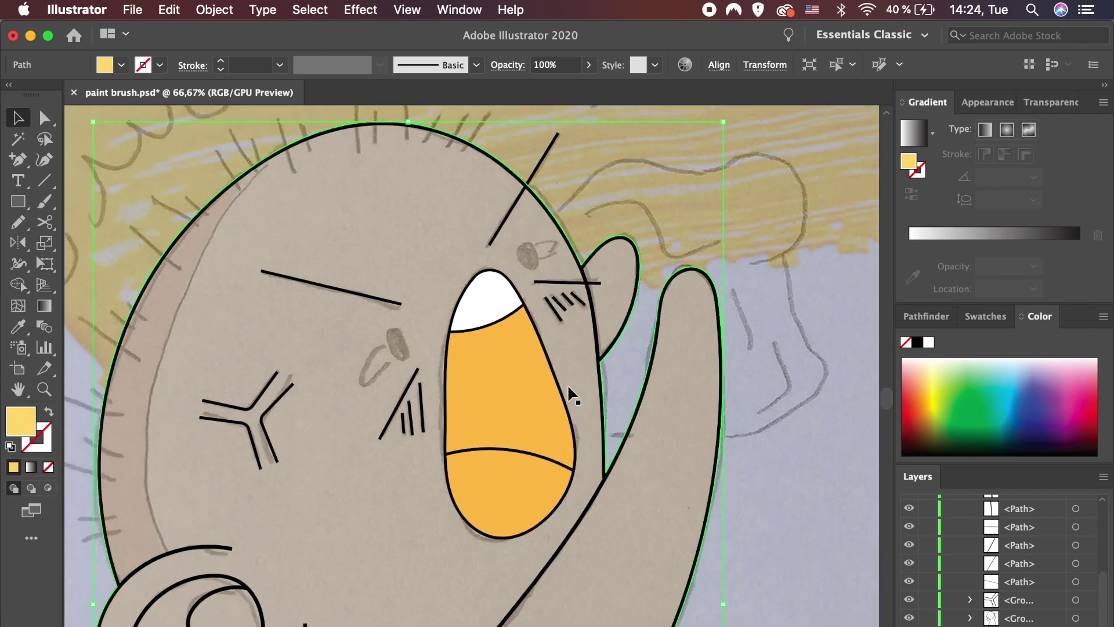
scroll(569, 387, up, 3)
scroll(567, 384, down, 1)
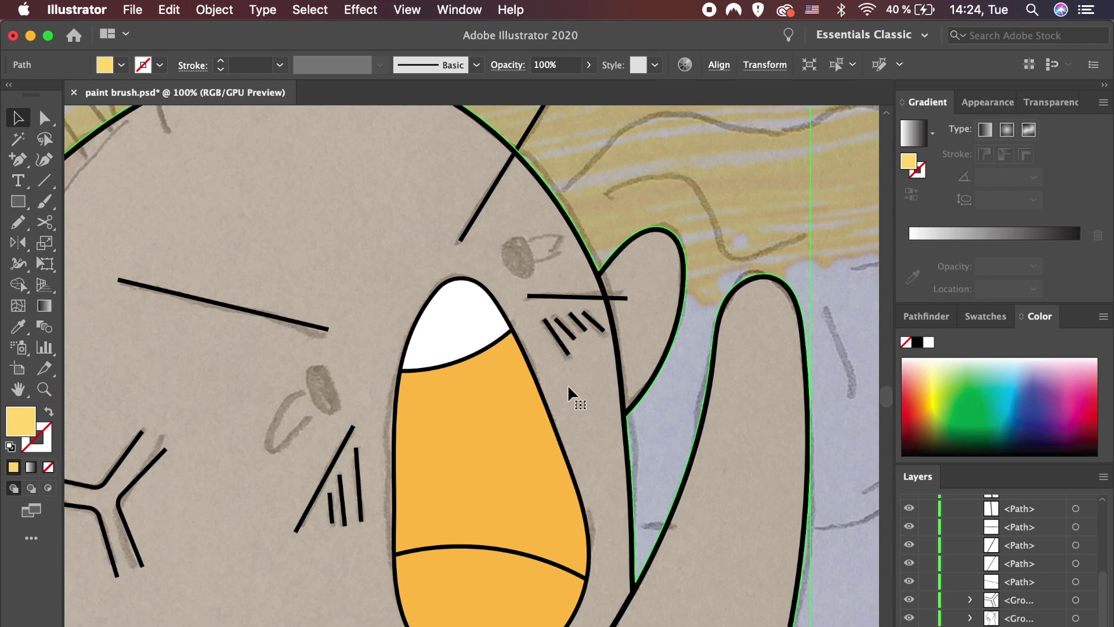
Draw a tilted black oval pupil on the left eye and copy it to the right.
drag(18, 202, 87, 241)
drag(195, 332, 219, 384)
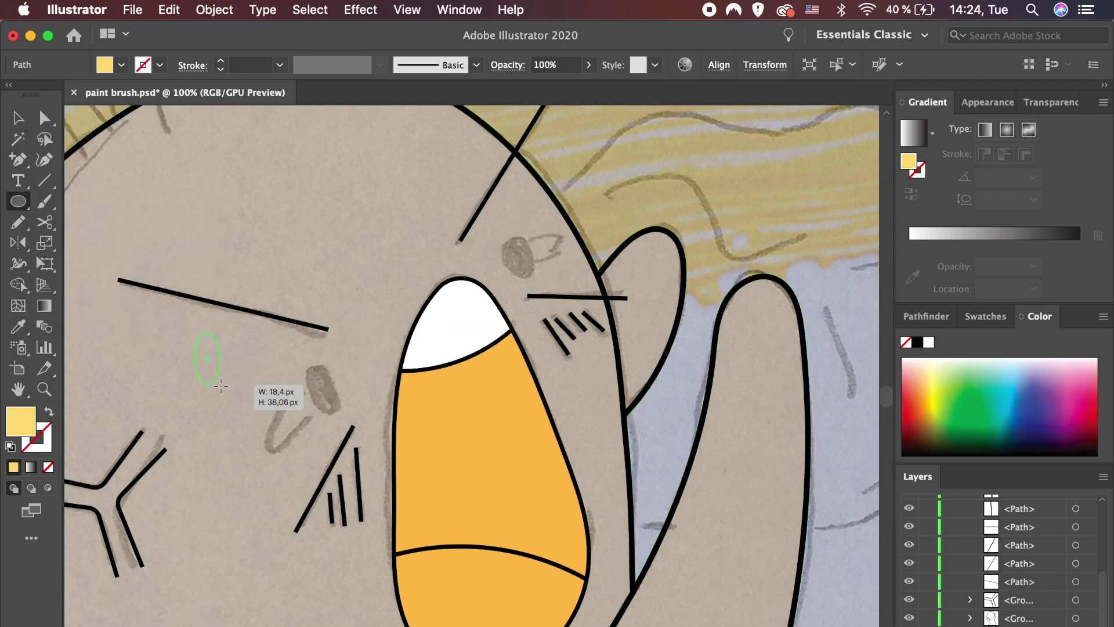
double_click(21, 420)
text(0000)
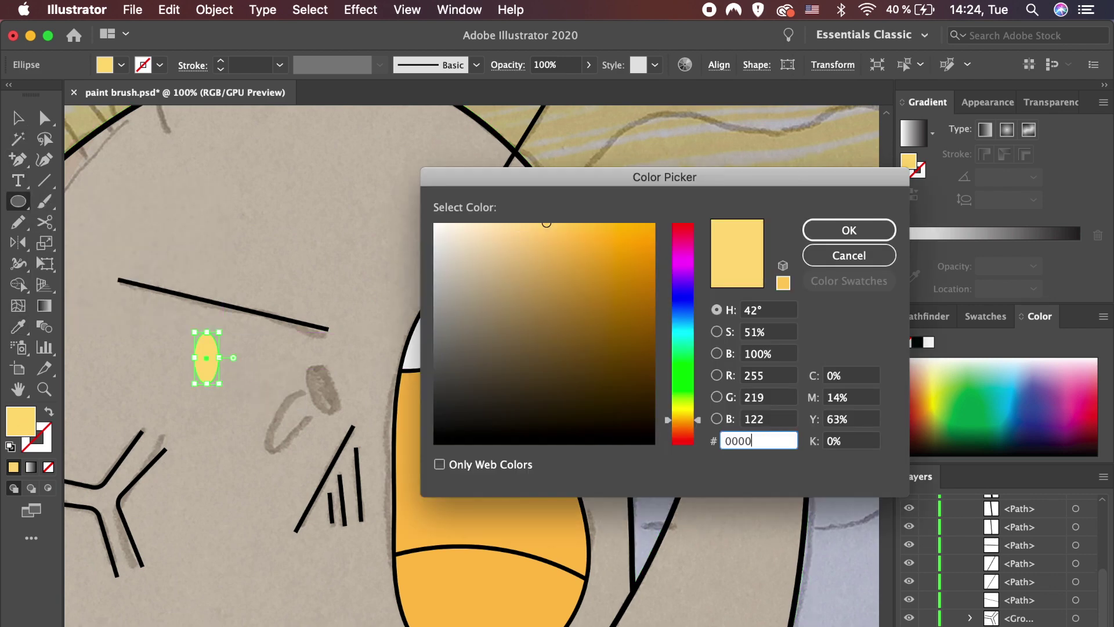
key(Return)
key(v)
mouse_move(230, 386)
mouse_down()
mouse_move(239, 384)
mouse_move(232, 394)
mouse_up()
mouse_move(206, 358)
mouse_down()
mouse_move(322, 389)
mouse_move(350, 410)
mouse_move(525, 270)
mouse_up()
click(356, 317)
Sketch a shine beside each pupil and fill them with the mouth's white.
key(n)
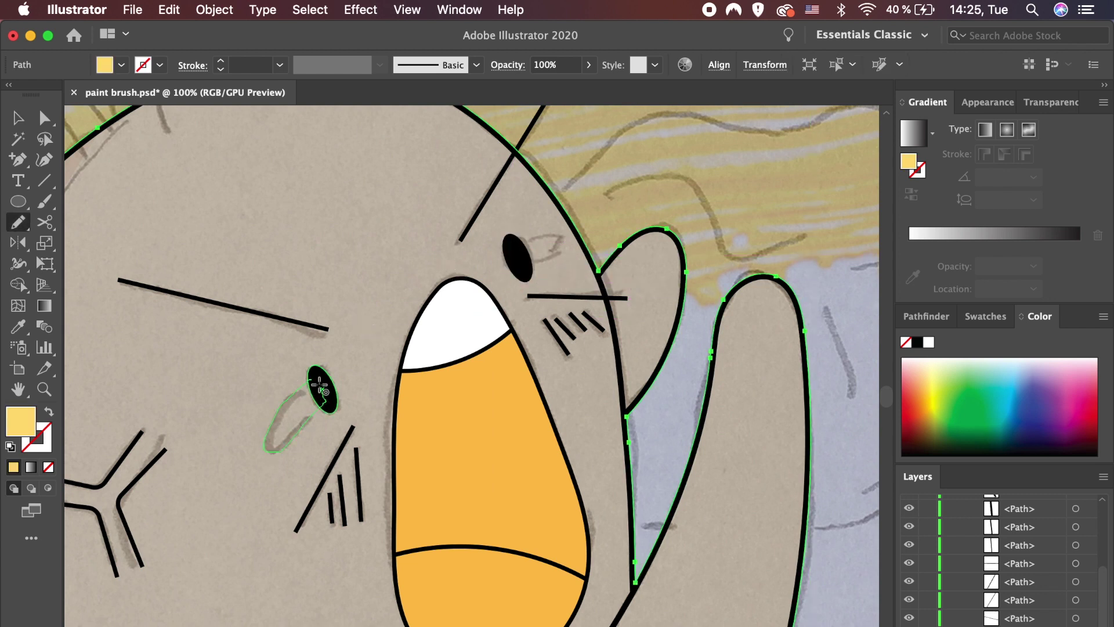
drag(320, 389, 315, 379)
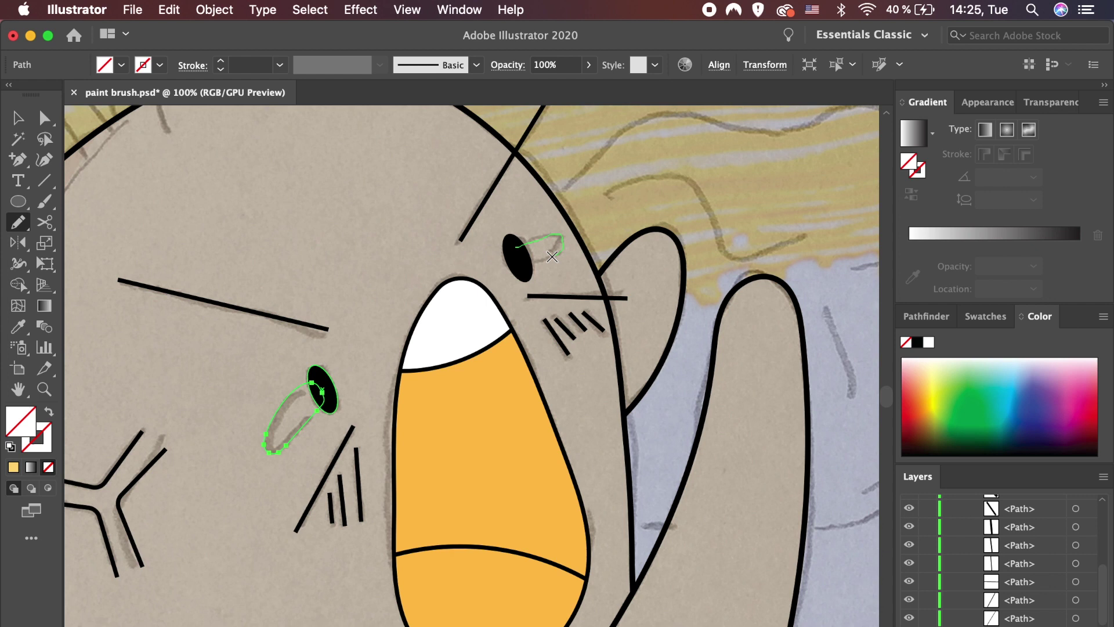
drag(315, 382, 300, 423)
key(i)
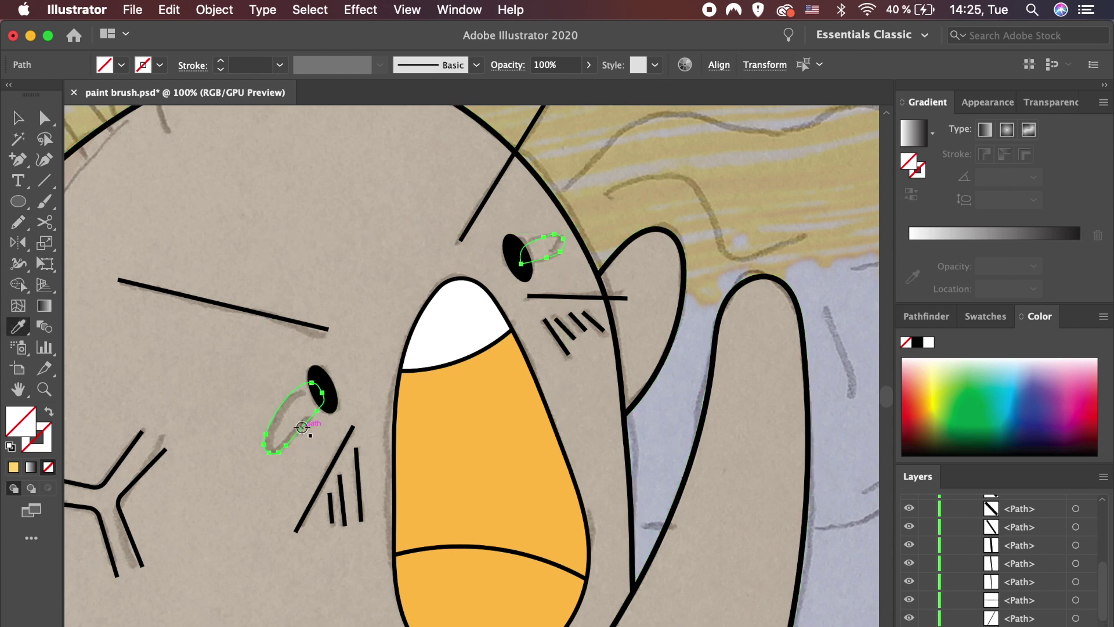
click(286, 319)
click(460, 323)
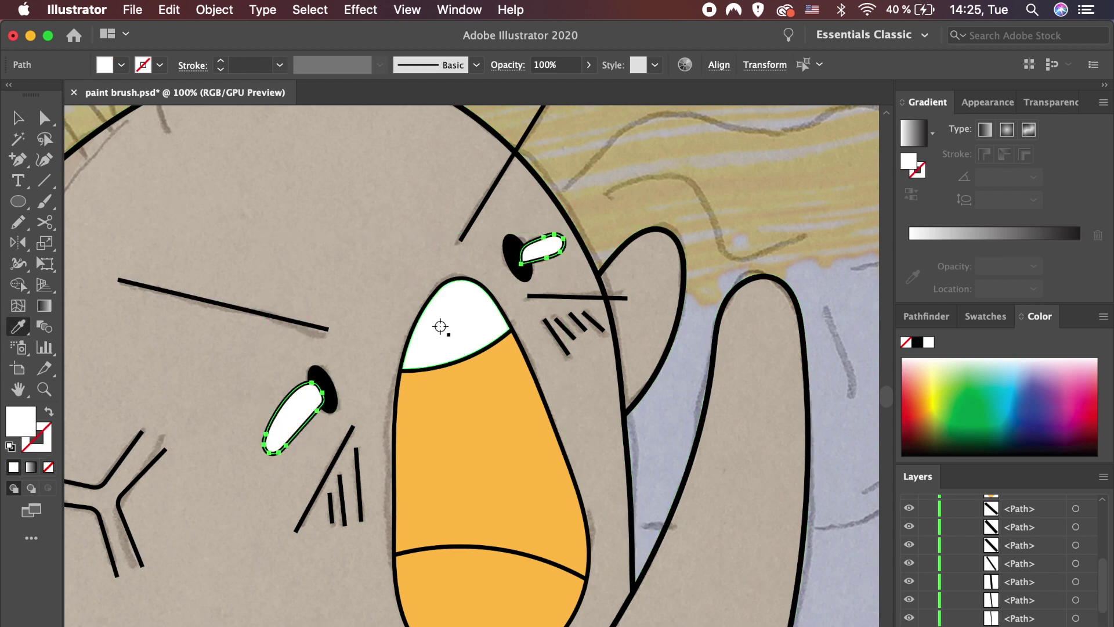
Group both pupils and both white shines together.
key(v)
click(378, 265)
click(327, 383)
shift+click(513, 258)
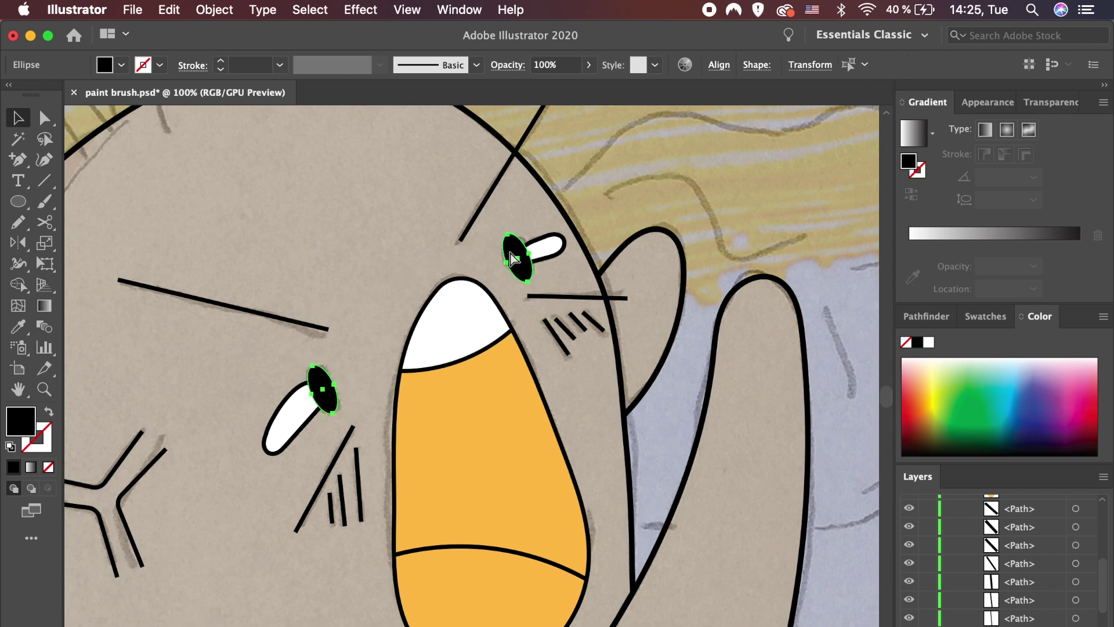
shift+click(299, 423)
shift+click(545, 244)
key(super+g)
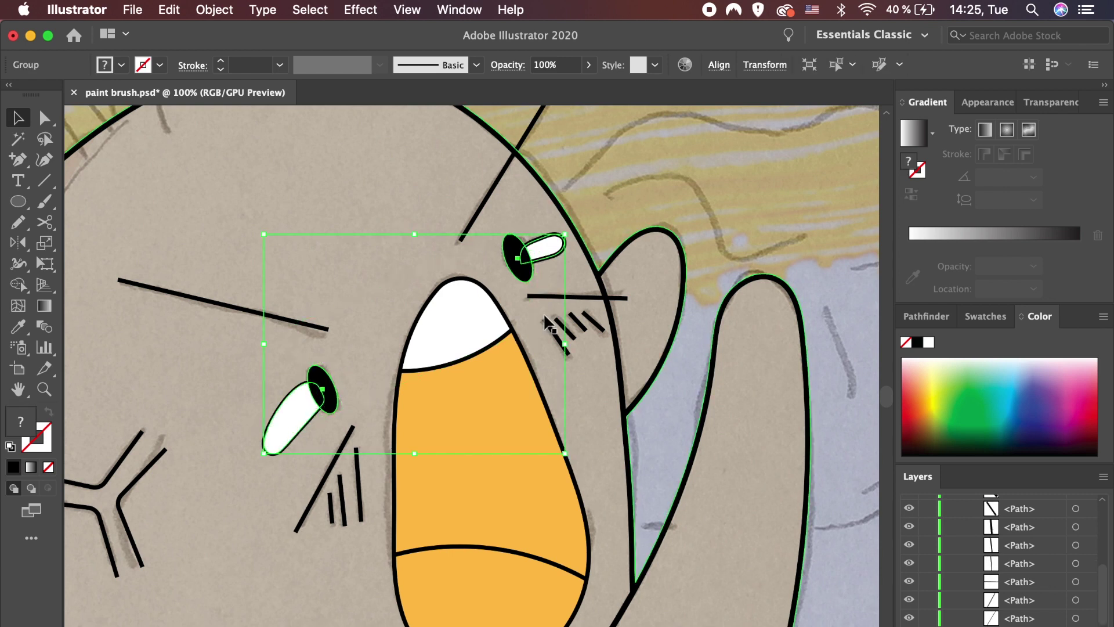
Group the white mouth top with the orange mouth body.
click(461, 298)
shift+click(538, 381)
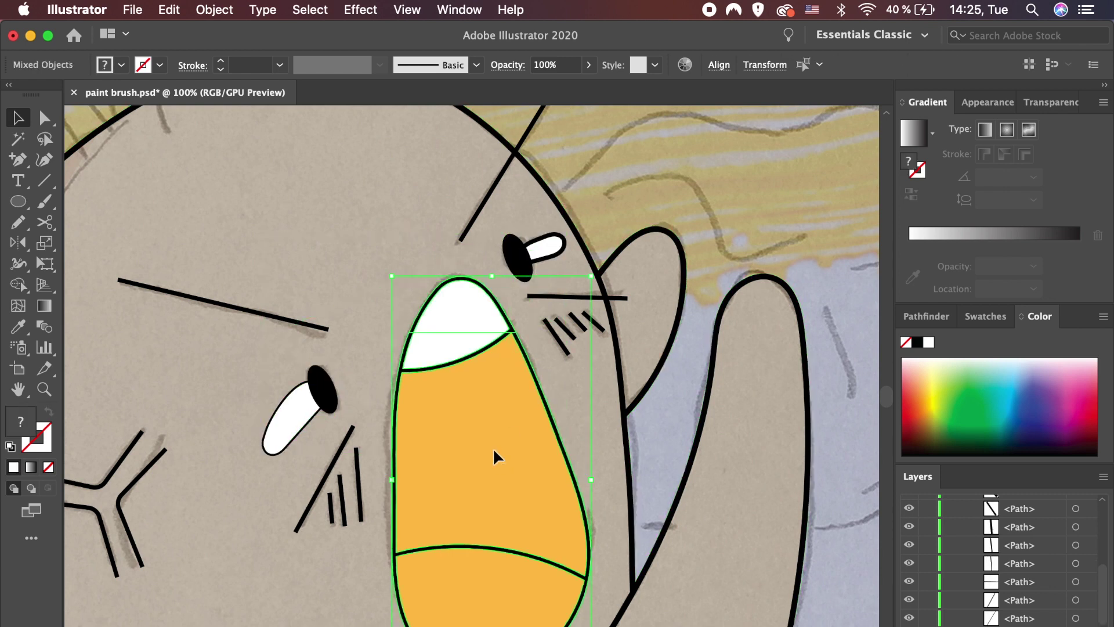
key(super+g)
scroll(933, 565, up, 5)
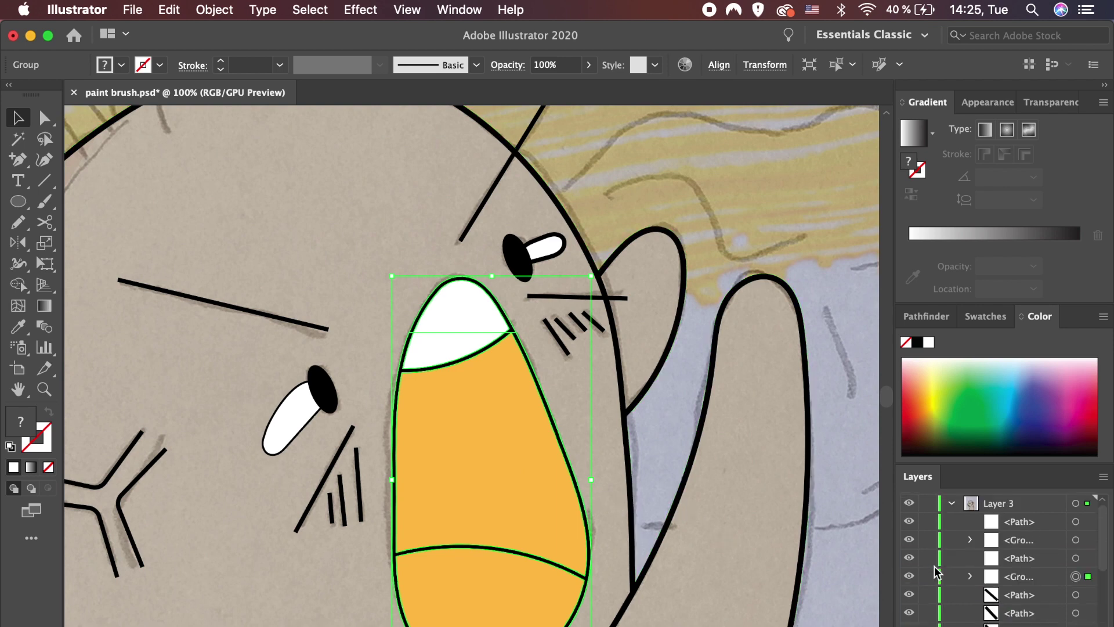
click(677, 457)
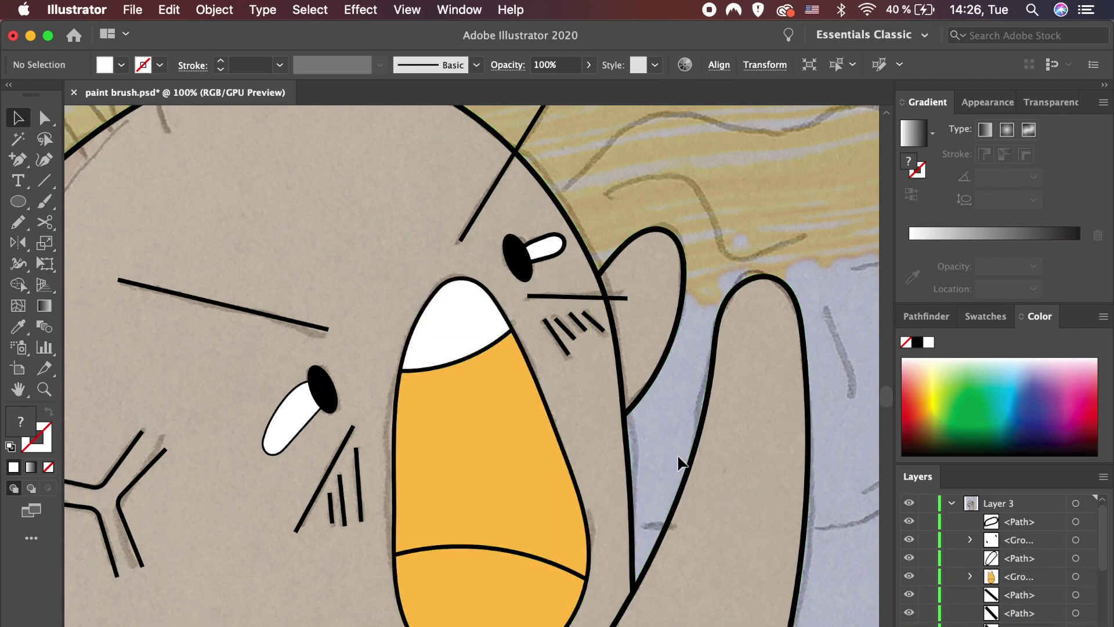
Draw short 3 pt black bristle lines crossing the head outline along its left edge.
key(super+minus)
key(super+minus)
key(super+minus)
key(super+minus)
click(441, 377)
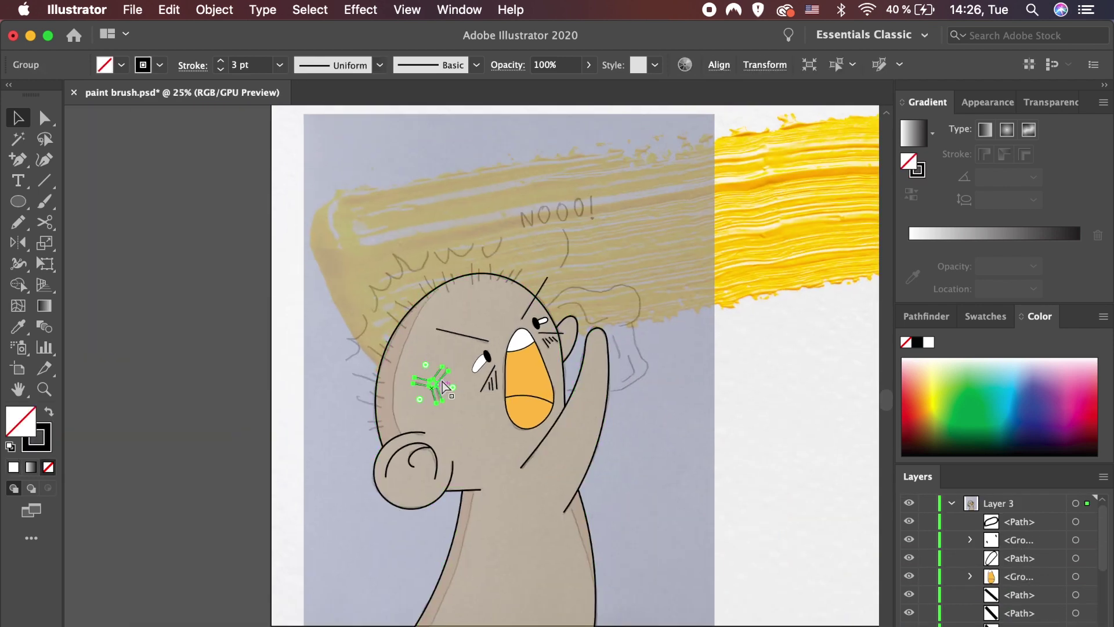
key(super+plus)
key(super+plus)
key(super+plus)
key(super+plus)
key(backslash)
drag(253, 533, 316, 520)
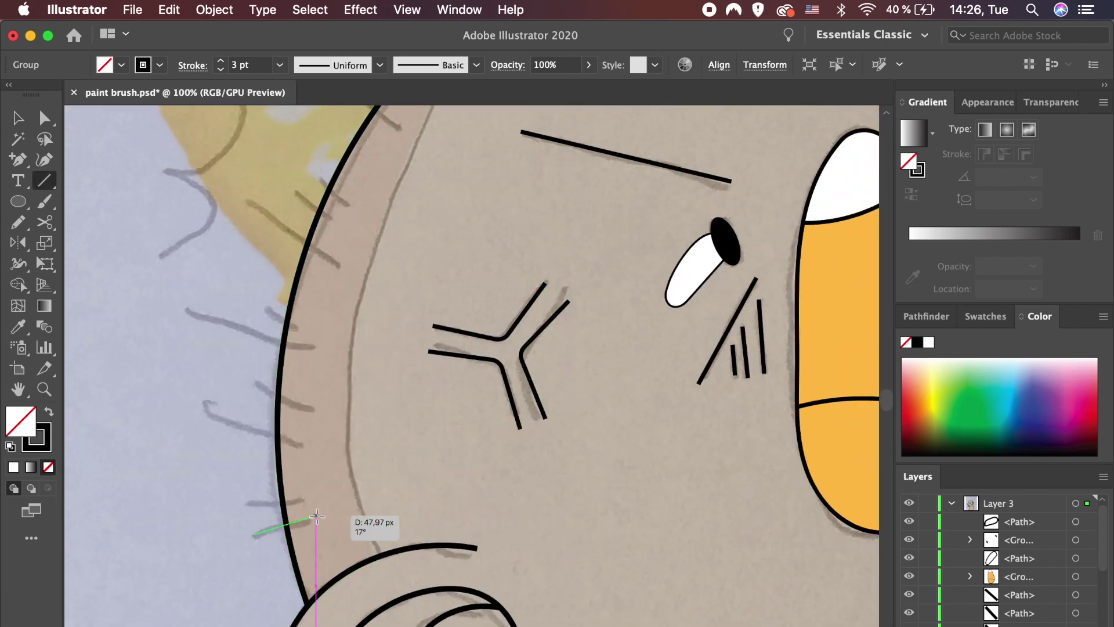
drag(245, 500, 301, 500)
drag(204, 405, 300, 444)
drag(256, 380, 313, 408)
drag(190, 311, 314, 351)
drag(260, 312, 297, 331)
drag(251, 195, 342, 264)
drag(296, 191, 338, 224)
drag(316, 174, 346, 202)
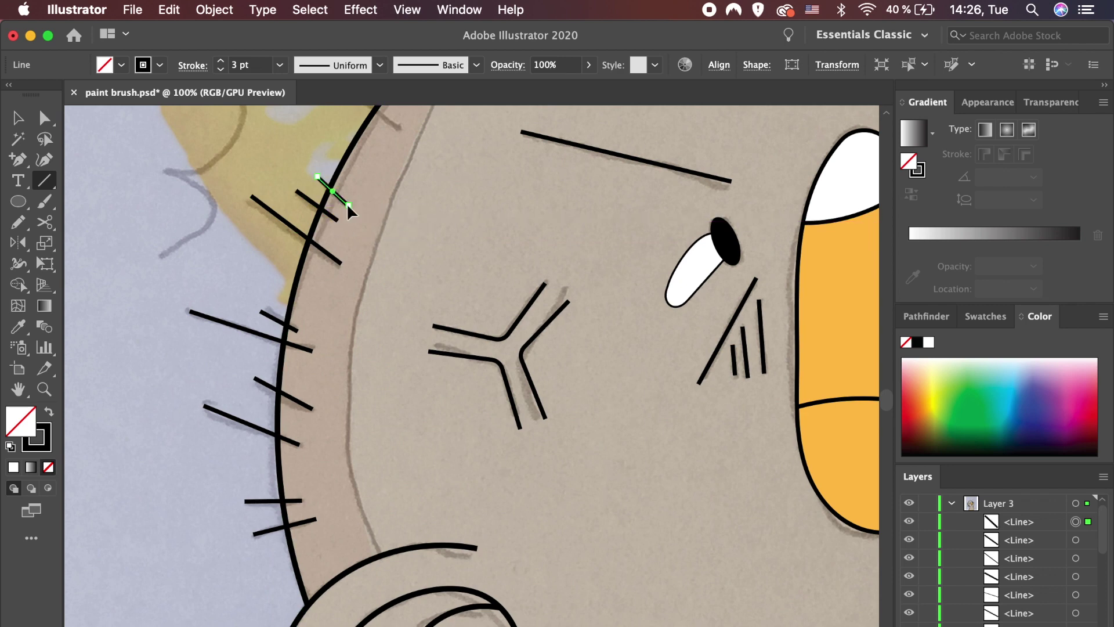
Add more bristle lines across the upper-left and top of the head outline.
scroll(346, 203, up, 5)
drag(299, 302, 374, 363)
drag(337, 255, 404, 298)
drag(383, 256, 420, 282)
drag(430, 183, 464, 238)
drag(447, 154, 485, 210)
drag(480, 164, 500, 209)
drag(522, 142, 546, 216)
mouse_move(558, 149)
mouse_down()
mouse_move(576, 181)
mouse_move(560, 289)
mouse_up()
Add vertical and slanted bristles across the top and upper right of the head.
scroll(641, 149, up, 5)
scroll(641, 149, left, 4)
drag(585, 227, 585, 277)
drag(635, 211, 634, 272)
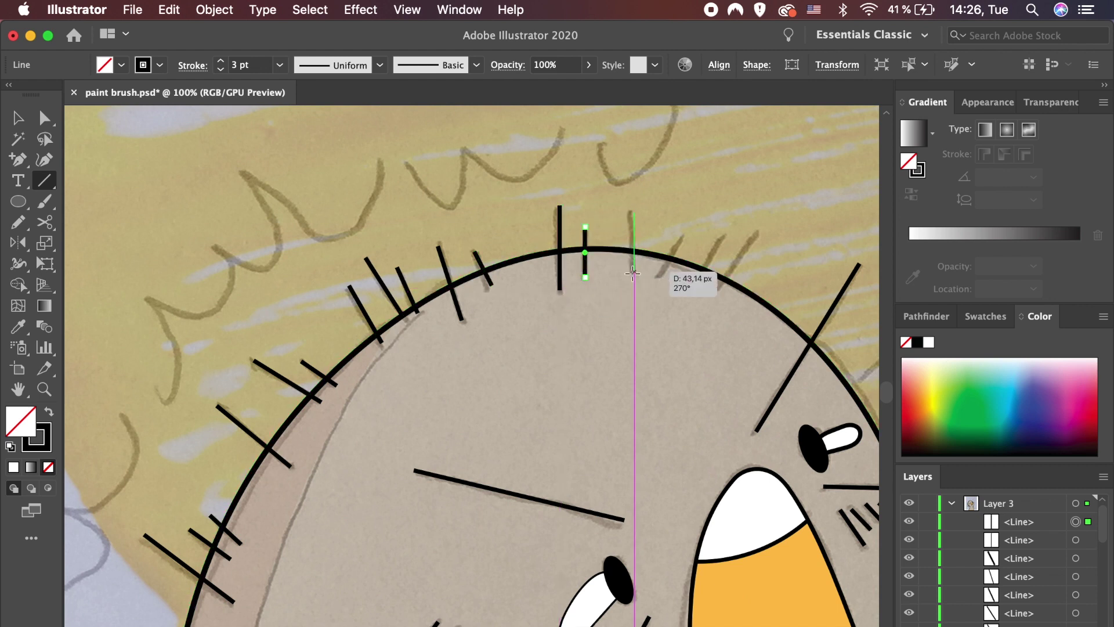
drag(683, 232, 657, 277)
mouse_move(725, 230)
mouse_down()
mouse_move(692, 284)
mouse_move(716, 295)
mouse_up()
shift+click(810, 342)
shift+click(676, 255)
shift+click(634, 244)
shift+click(584, 255)
shift+click(559, 272)
shift+click(483, 268)
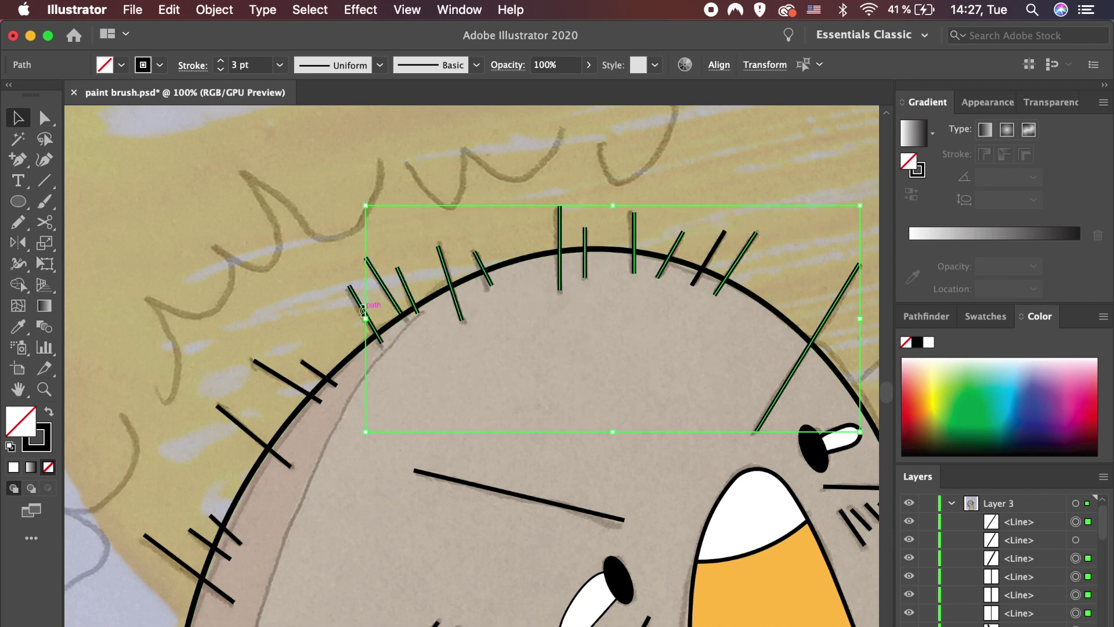
shift+click(318, 377)
shift+click(254, 435)
scroll(283, 368, down, 5)
shift+click(265, 358)
shift+click(264, 425)
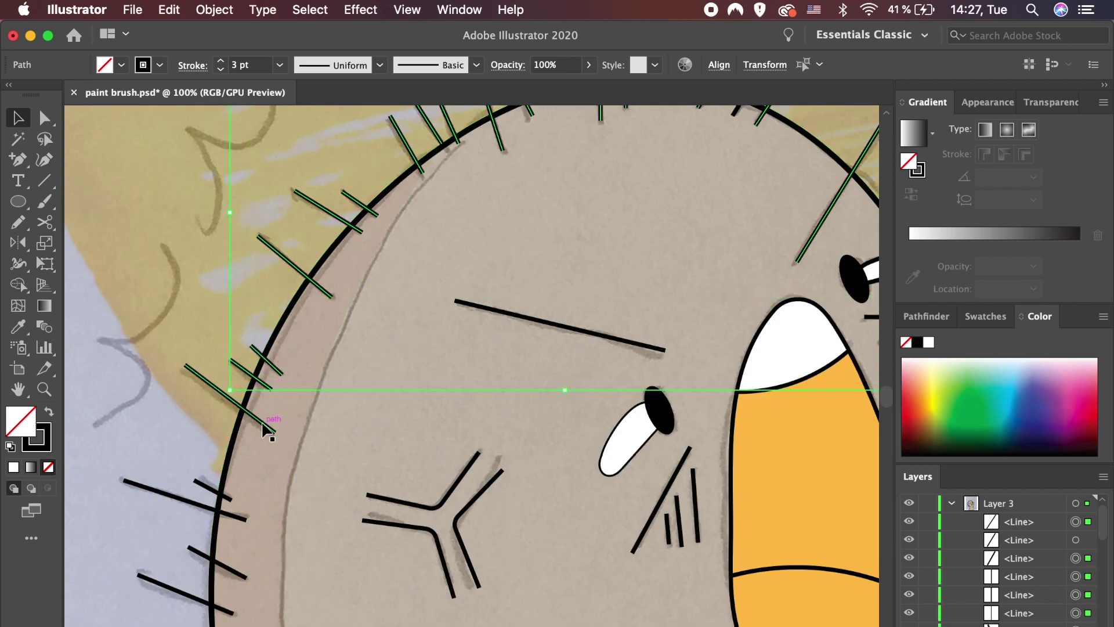
scroll(266, 423, down, 5)
shift+click(307, 329)
shift+click(299, 312)
shift+click(313, 388)
shift+click(299, 424)
shift+click(299, 482)
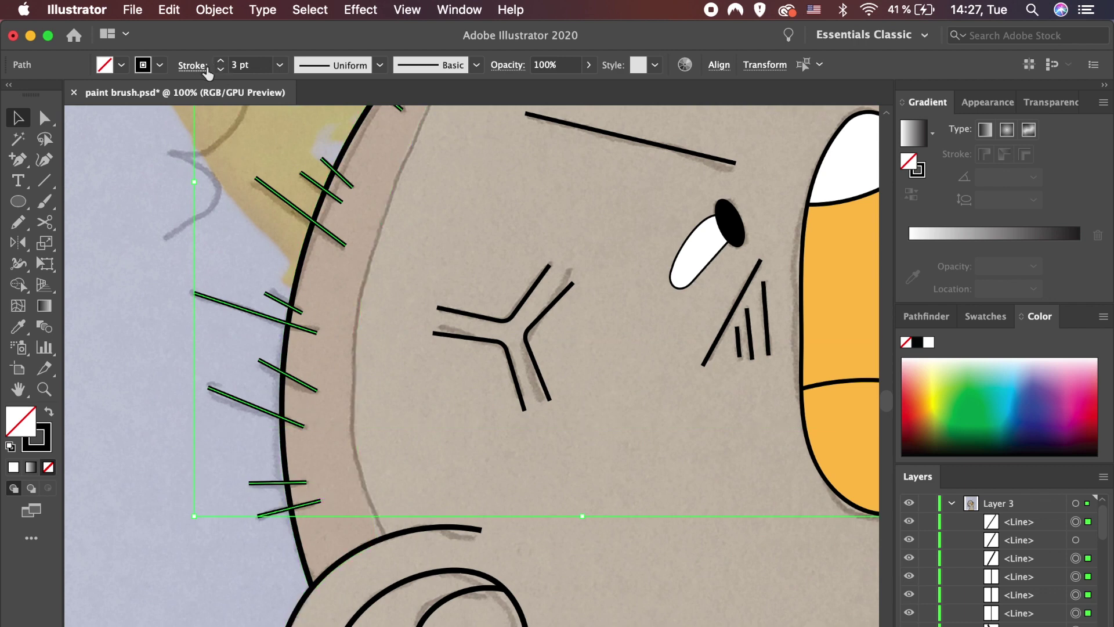
click(208, 71)
click(450, 492)
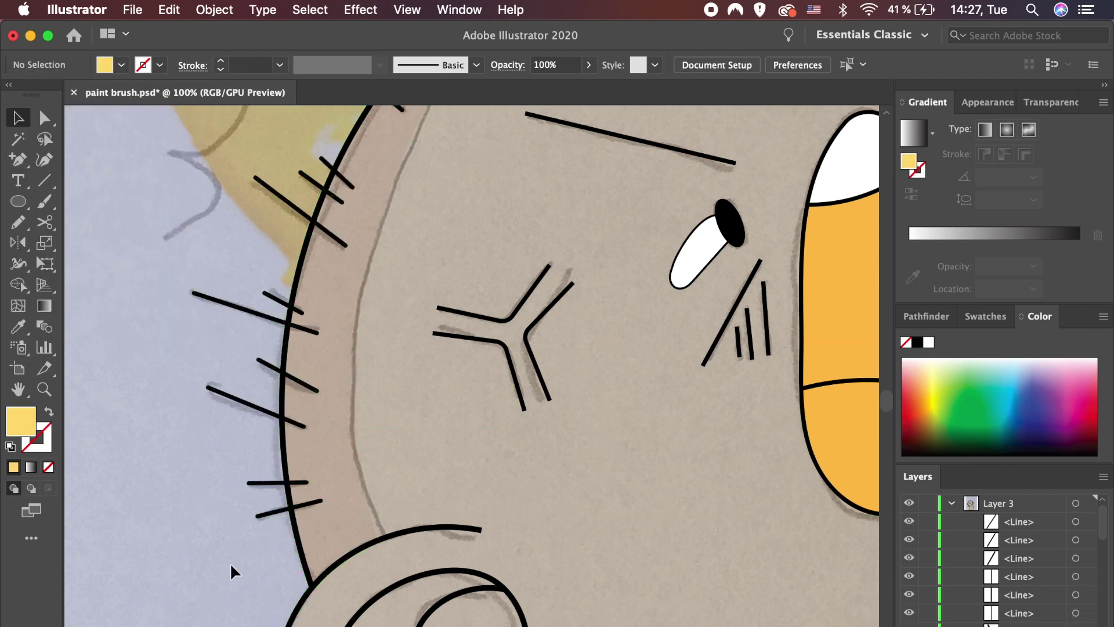
scroll(230, 566, right, 5)
scroll(231, 566, up, 2)
click(524, 235)
shift+click(559, 347)
shift+click(569, 388)
shift+click(542, 418)
shift+click(553, 409)
shift+click(805, 207)
Adjust the stroke weights of the ticks beside the right eye and its eye outline.
shift+click(805, 232)
shift+click(778, 241)
shift+click(770, 254)
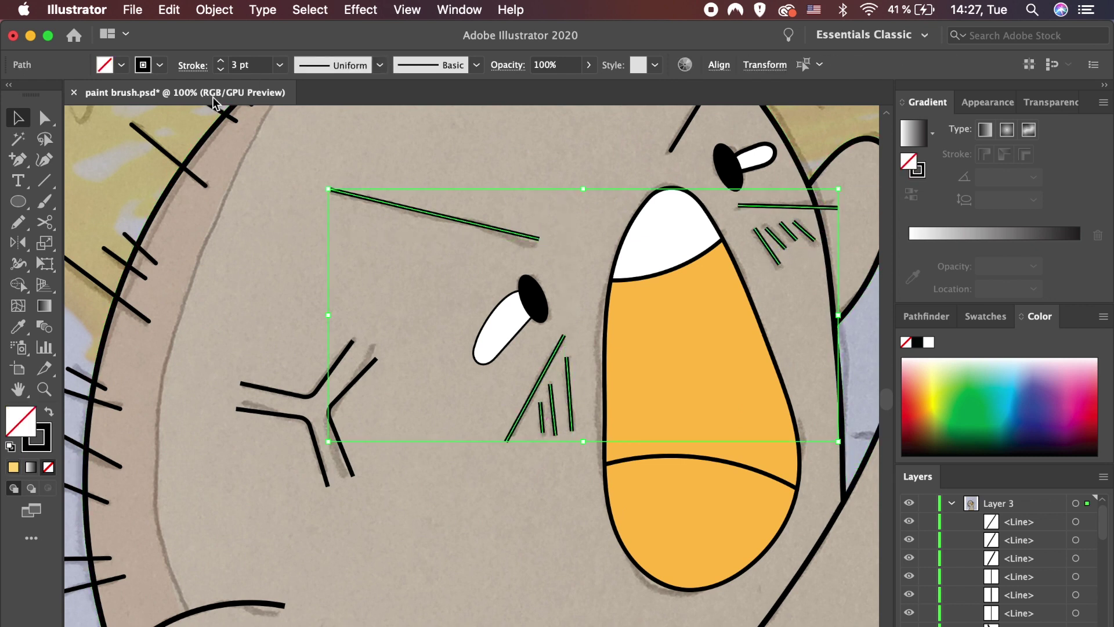
click(193, 65)
click(788, 195)
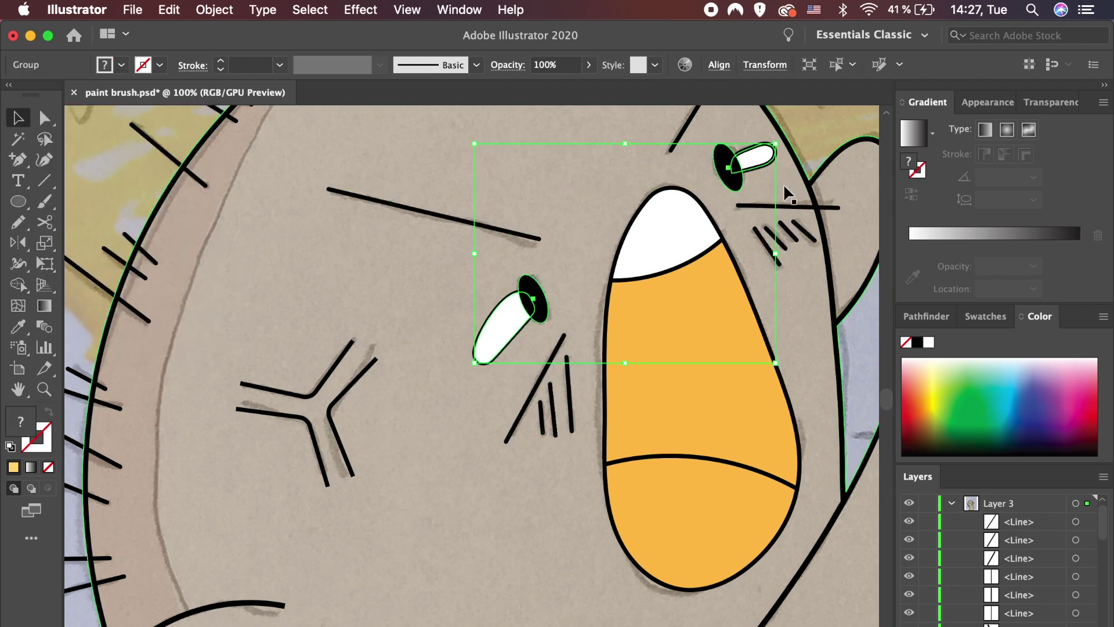
click(753, 155)
scroll(719, 353, up, 4)
scroll(719, 353, right, 5)
click(220, 69)
click(325, 325)
Send the left eye's white shape behind its black outline.
click(362, 450)
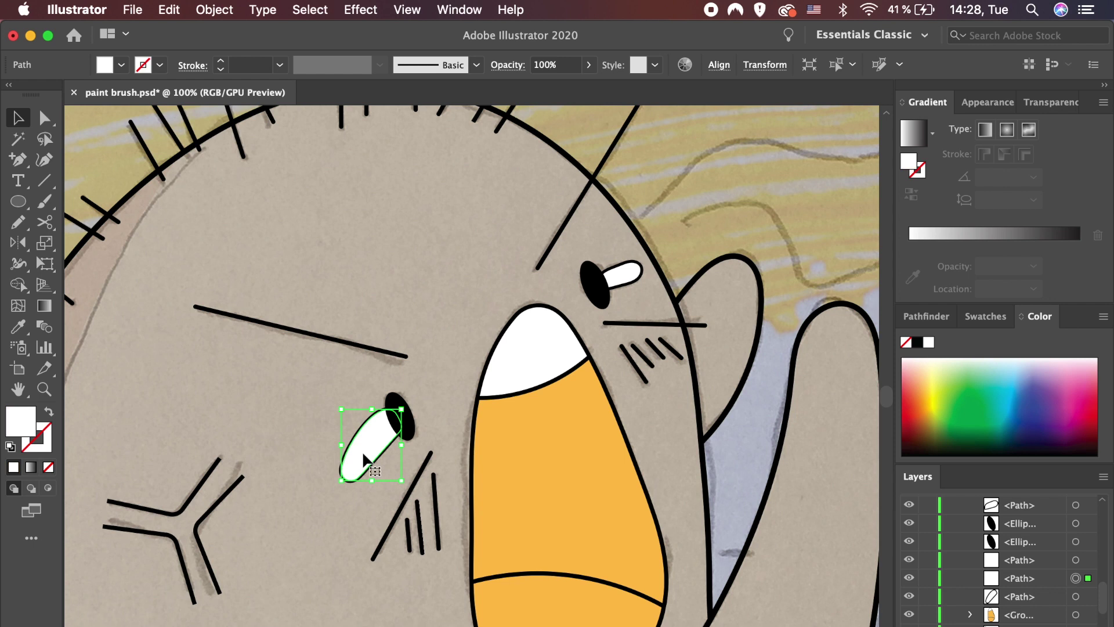
key(super+bracketleft)
click(348, 595)
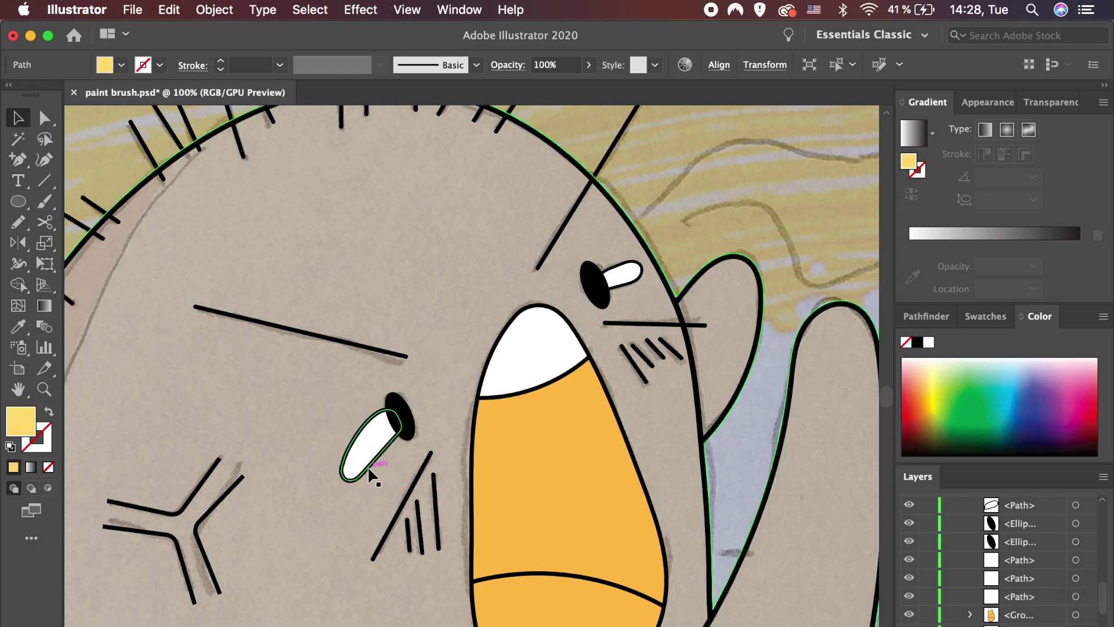
click(365, 464)
click(407, 219)
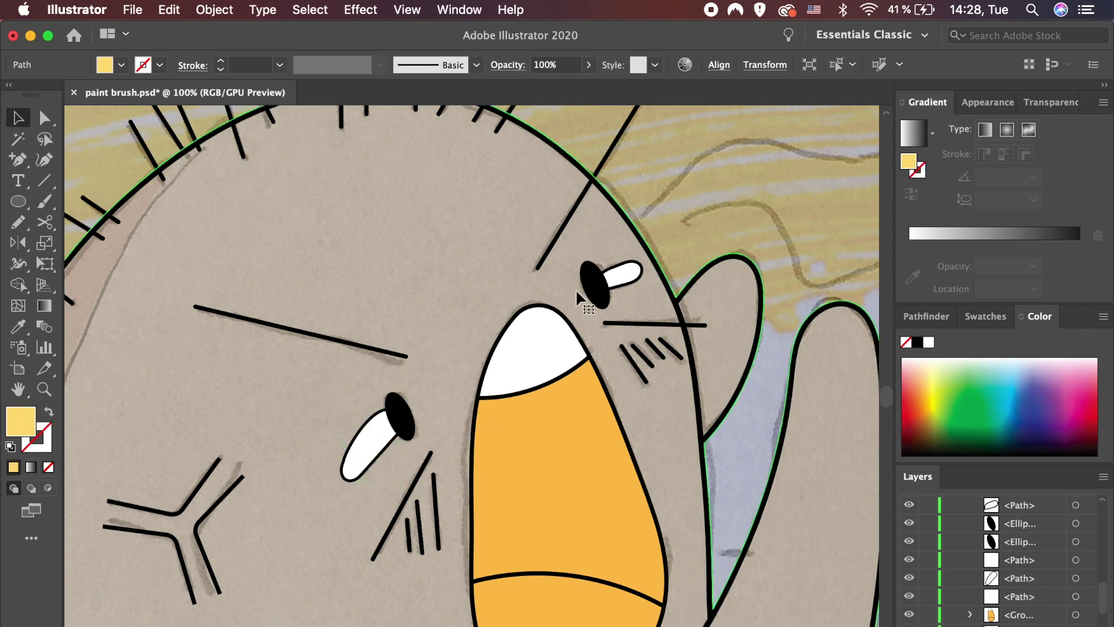
Stretch the upper eye's white taller and rotate it to sit against its pupil.
click(624, 271)
key(super+equal)
key(super+equal)
key(super+equal)
drag(473, 455, 480, 472)
drag(582, 323, 588, 409)
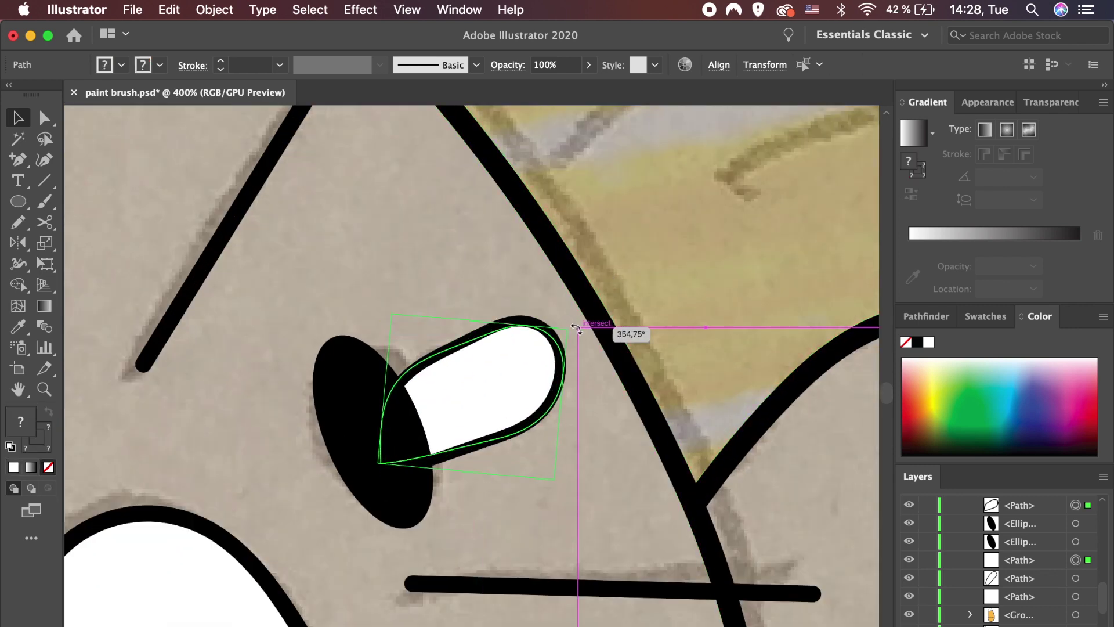
key(super+minus)
key(super+minus)
key(super+minus)
key(super+minus)
key(super+minus)
key(super+minus)
key(super+minus)
key(super+shift+a)
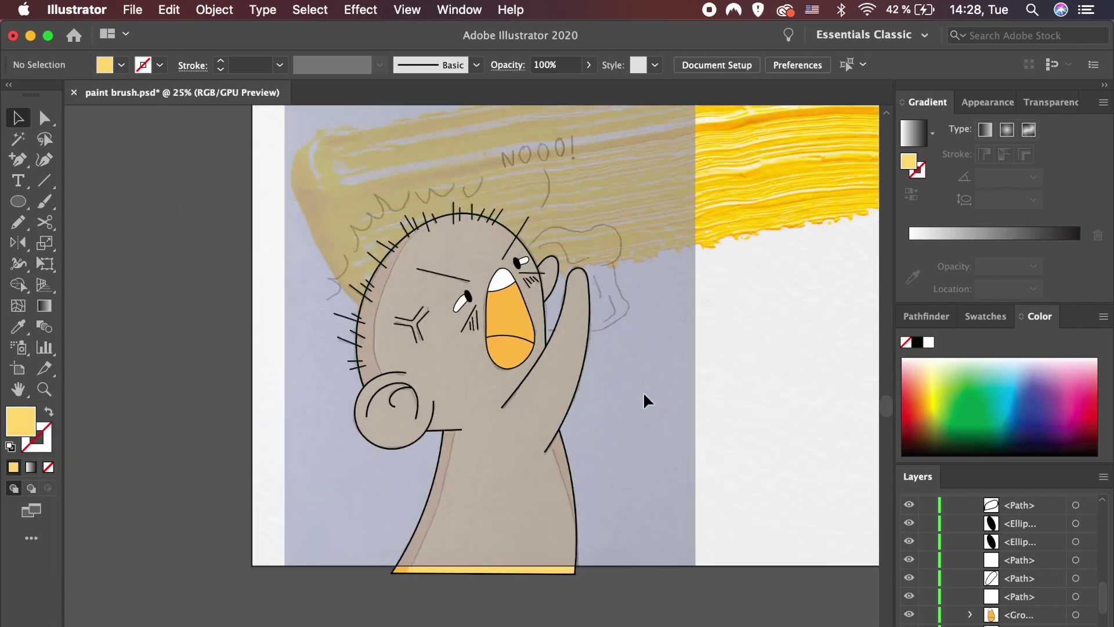
key(super+equal)
key(super+equal)
key(super+equal)
key(super+equal)
Check the stroke settings of the Y-shaped cheek mark.
scroll(642, 391, right, 3)
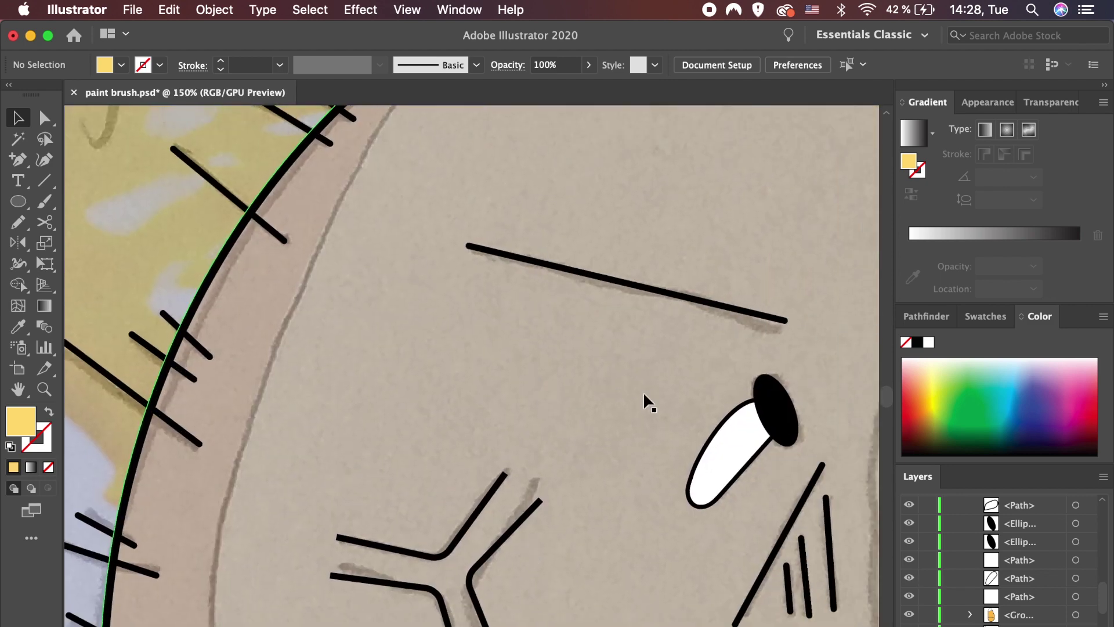
scroll(643, 391, down, 2)
click(489, 473)
click(200, 66)
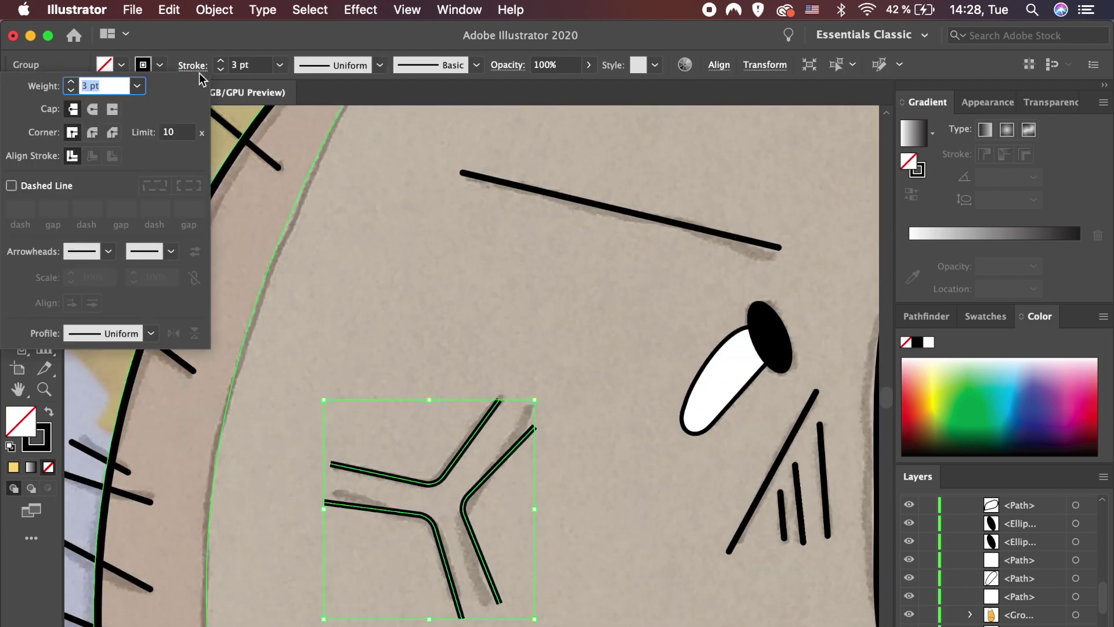
key(Escape)
key(super+minus)
key(super+minus)
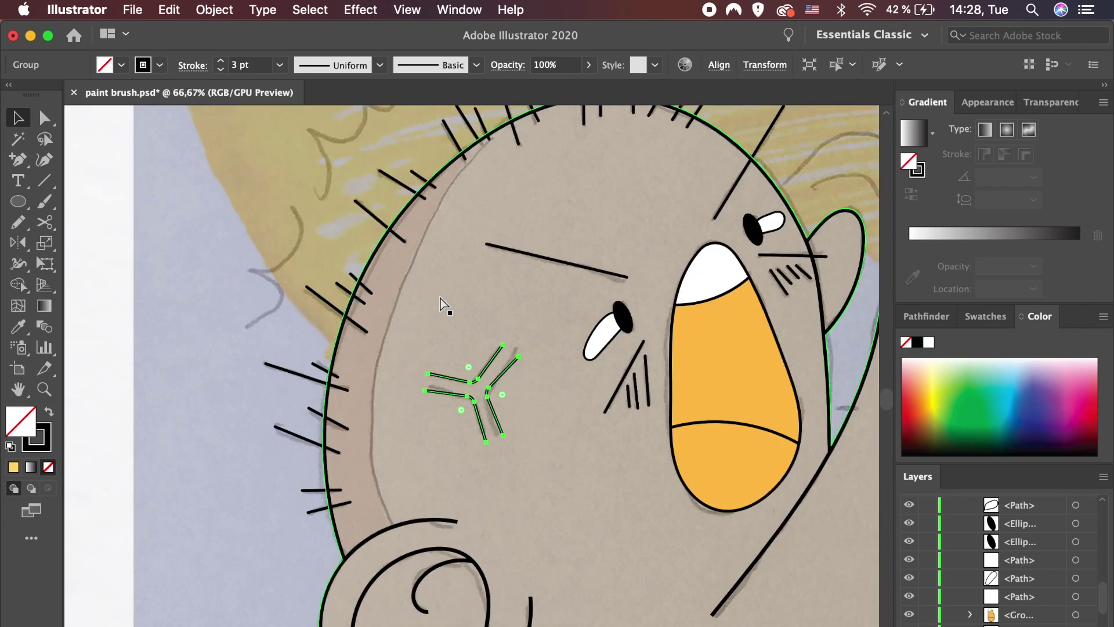
key(super+minus)
Select the group of head lines and zoom in on a line's end anchors.
click(485, 374)
click(478, 421)
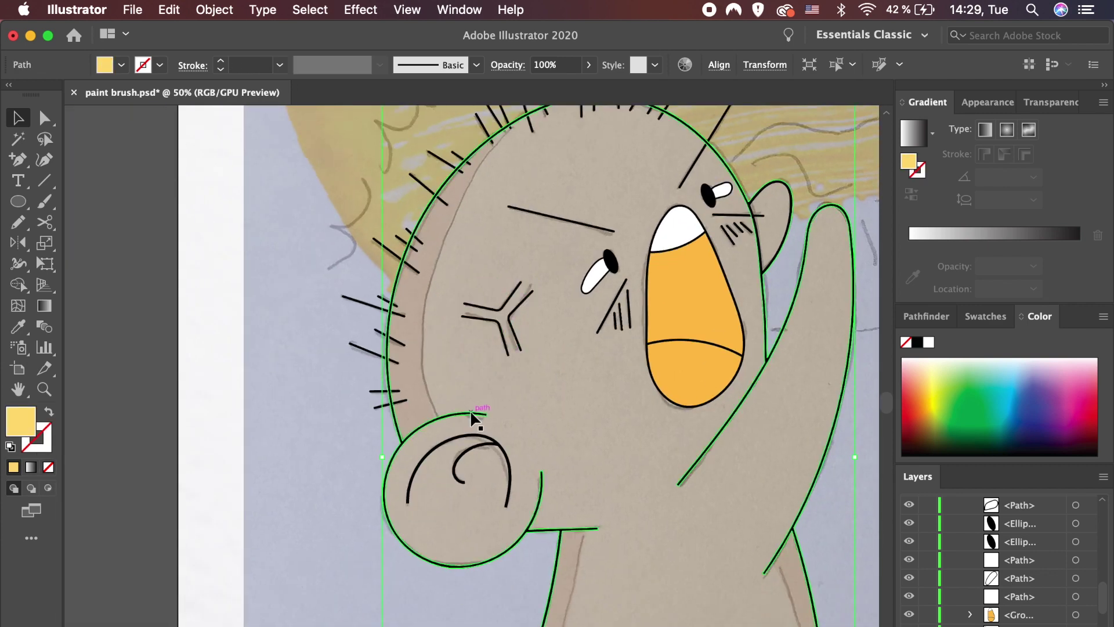
key(super+equal)
key(super+equal)
key(a)
key(super+equal)
key(super+equal)
key(super+equal)
key(super+equal)
key(super+equal)
key(super+equal)
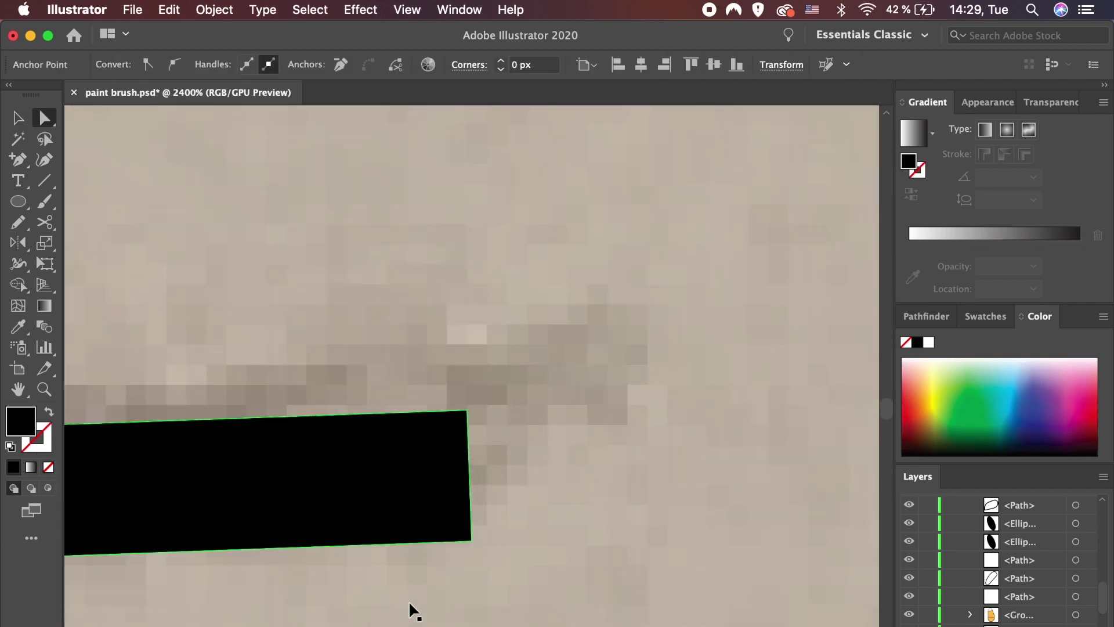
Round the square end of the first outline stroke and the ear curve's top end.
shift+click(467, 541)
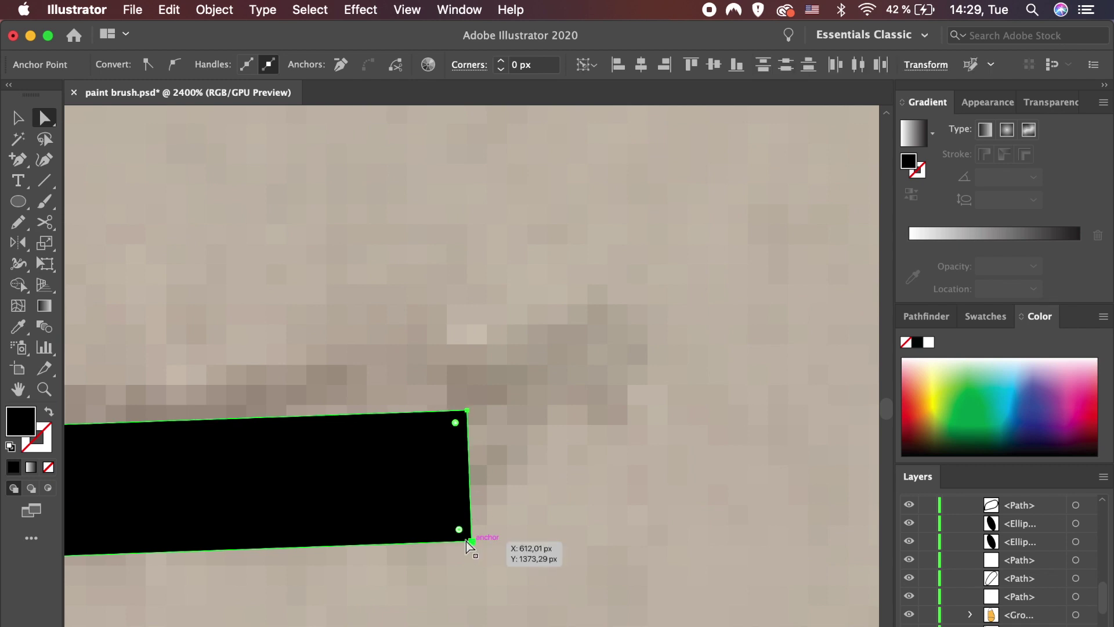
mouse_move(457, 530)
mouse_down()
mouse_move(426, 506)
mouse_move(353, 485)
mouse_up()
key(super+1)
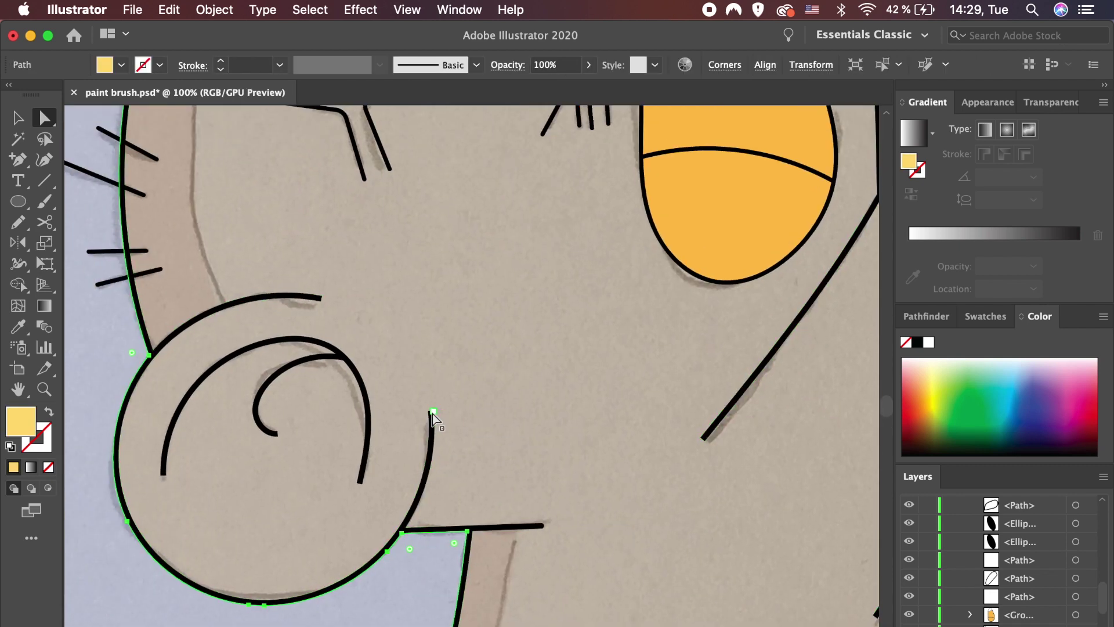
click(430, 415)
key(super+equal)
key(super+equal)
key(super+equal)
key(super+equal)
key(super+equal)
key(super+equal)
click(432, 413)
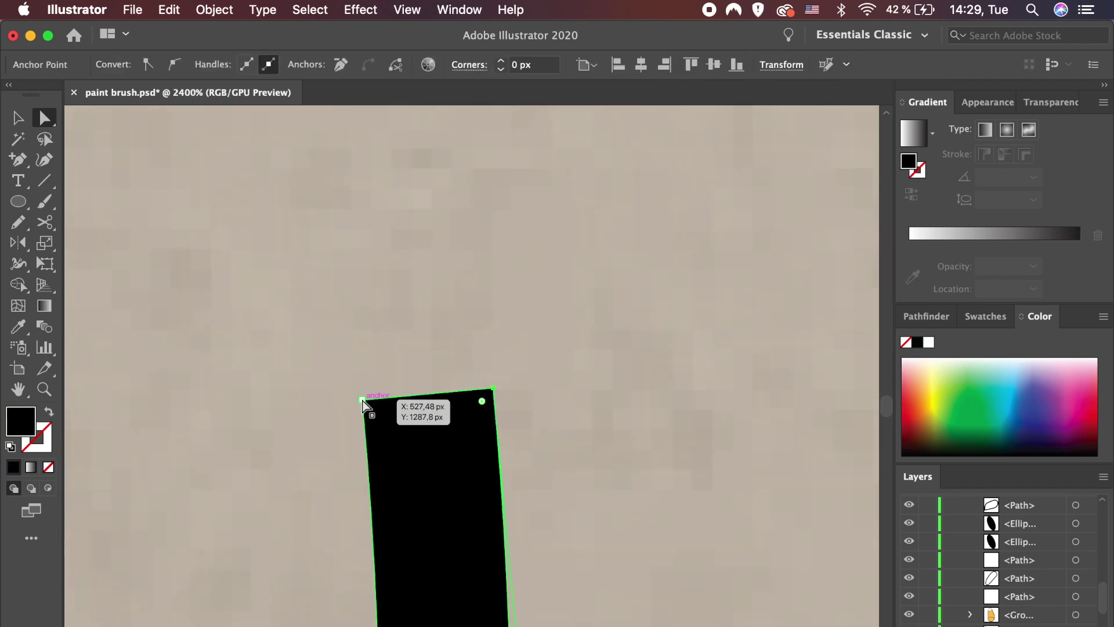
drag(482, 400, 464, 604)
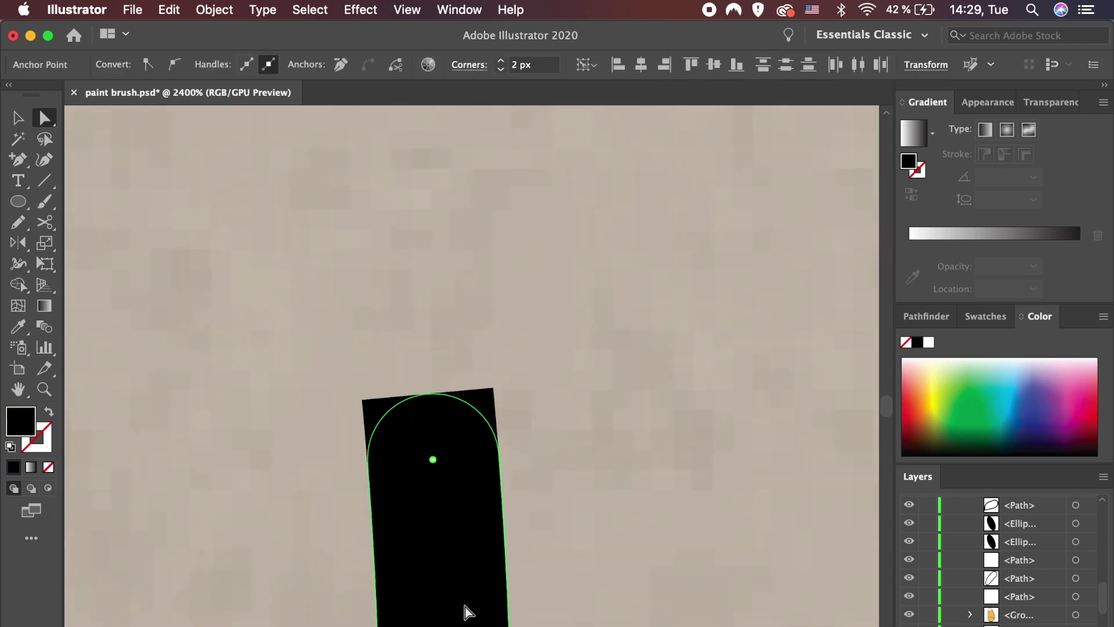
Round the square bottom end of the next ear line stroke.
key(super+minus)
key(super+minus)
key(super+minus)
key(super+minus)
key(super+minus)
key(super+minus)
click(653, 475)
key(super+equal)
key(super+equal)
key(super+equal)
key(super+equal)
key(super+equal)
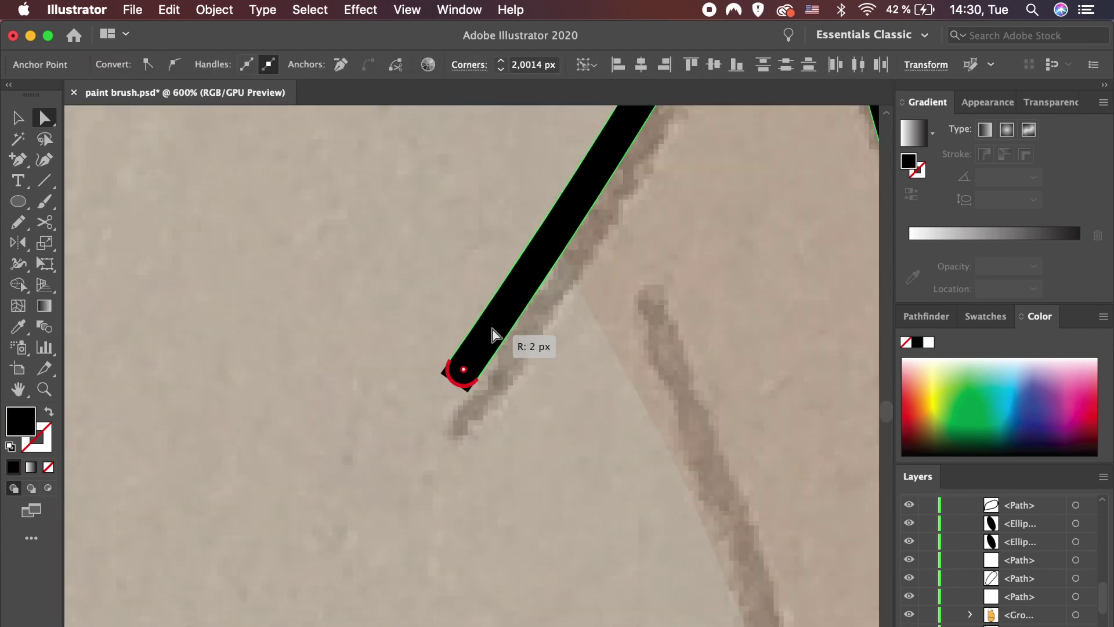
click(398, 401)
scroll(398, 401, up, 6)
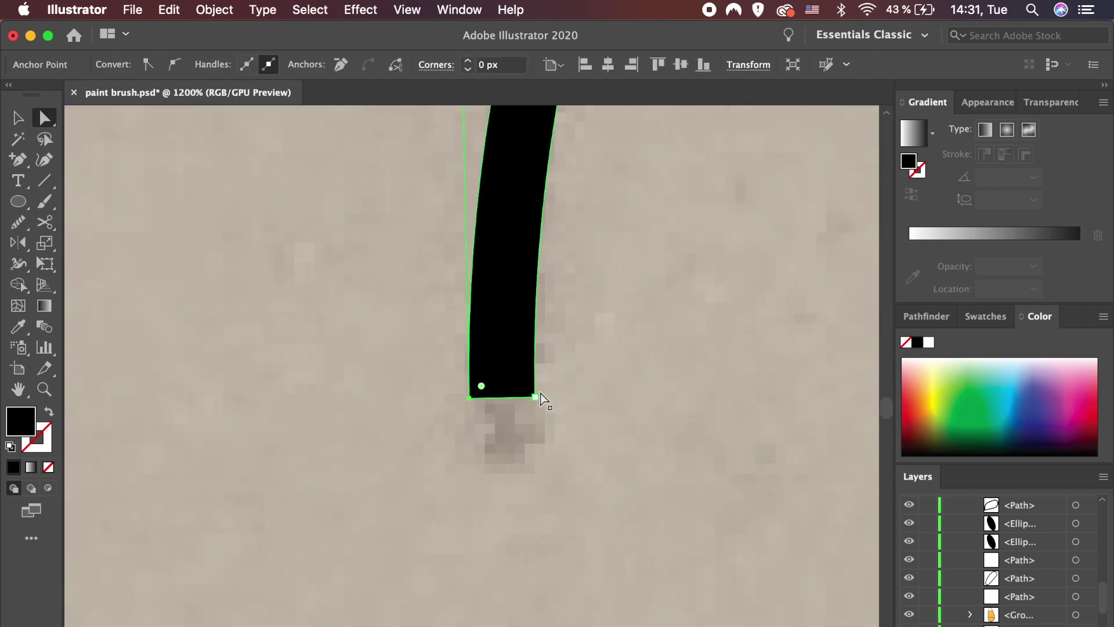
click(524, 386)
drag(484, 376, 589, 513)
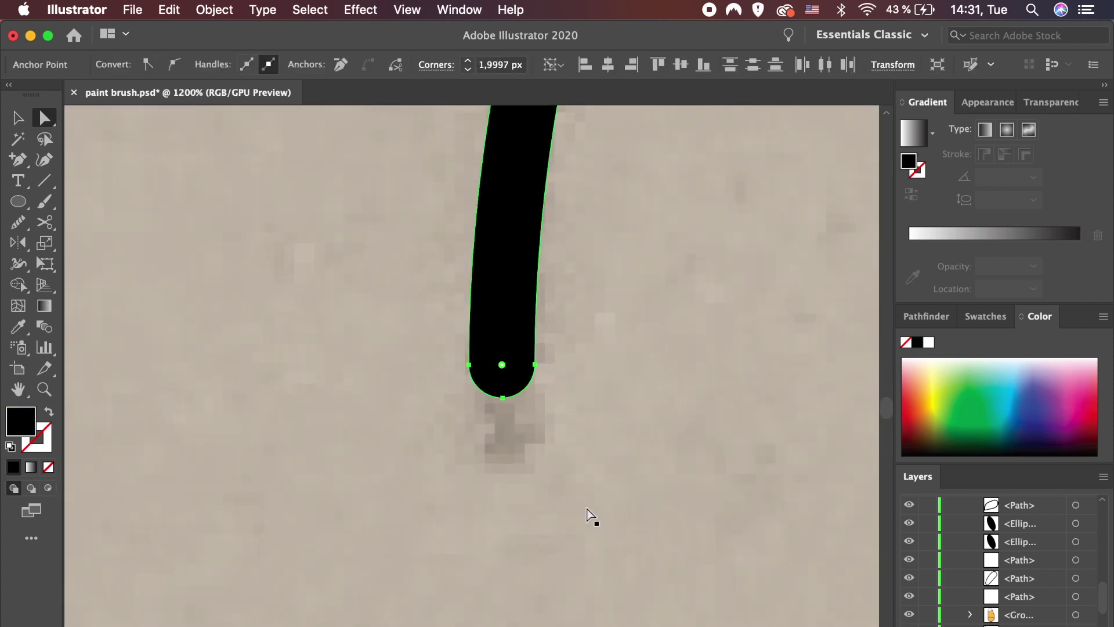
scroll(589, 513, up, 1)
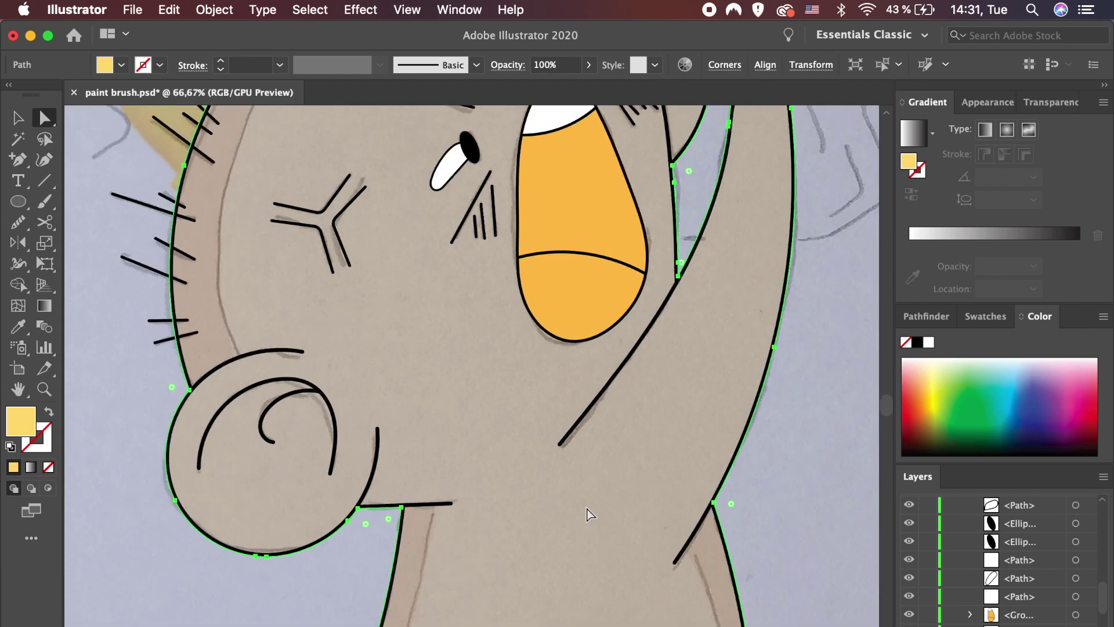
scroll(589, 513, up, 3)
scroll(589, 513, down, 5)
click(798, 490)
scroll(940, 545, down, 2)
click(908, 559)
key(super+minus)
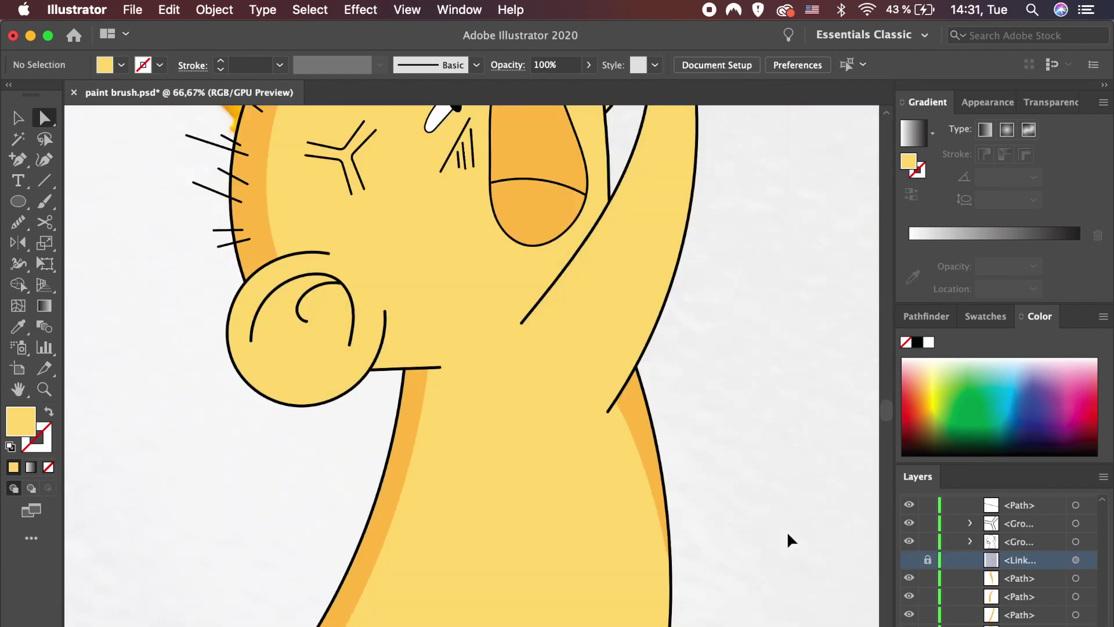
key(super+minus)
key(super+minus)
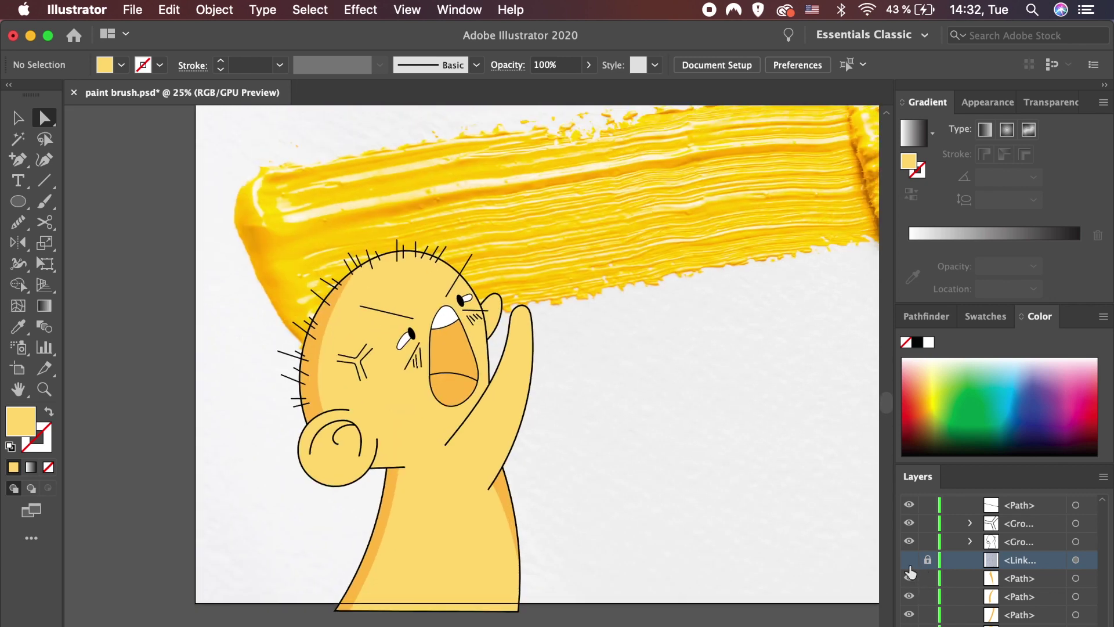
click(910, 559)
scroll(661, 422, up, 3)
key(super+plus)
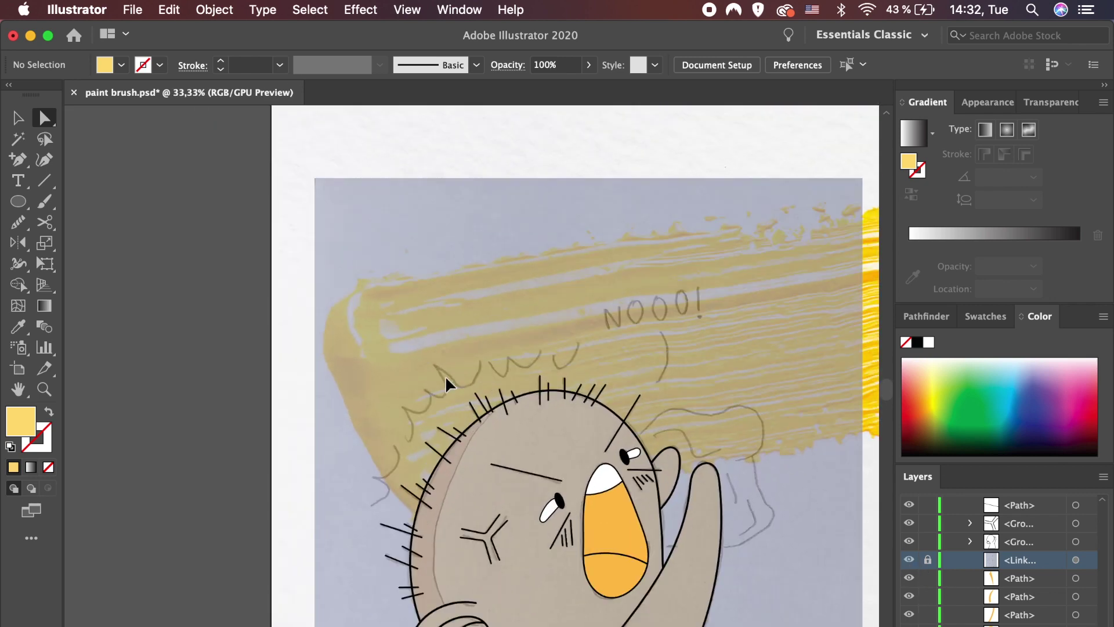
scroll(447, 384, up, 3)
key(n)
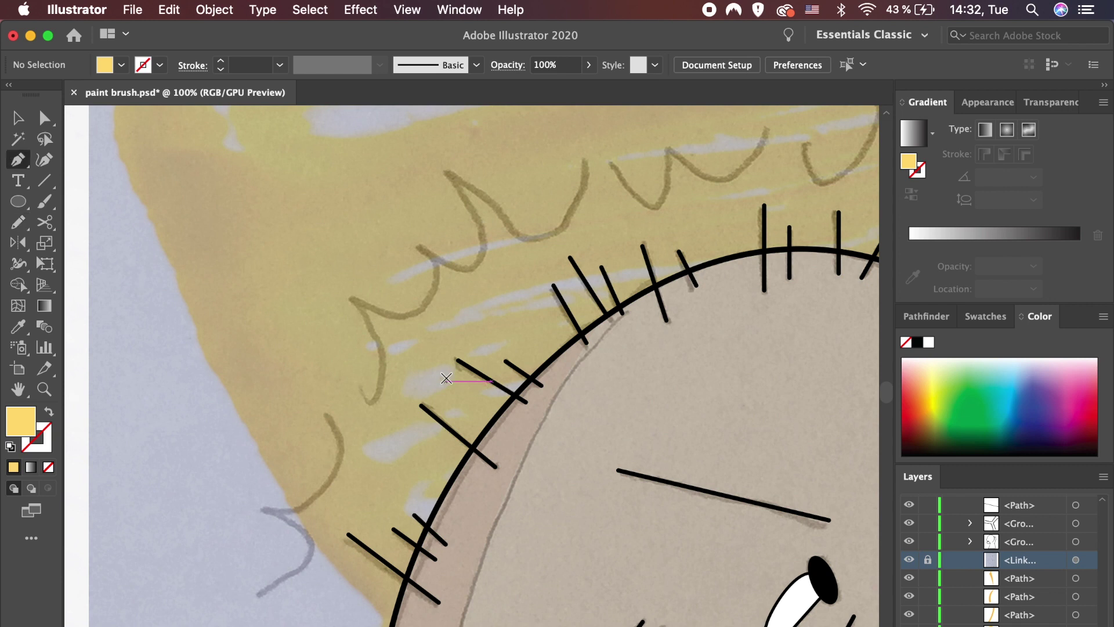
Trace the leftmost wavy sketch line with a black zigzag path with no fill.
click(259, 594)
click(311, 552)
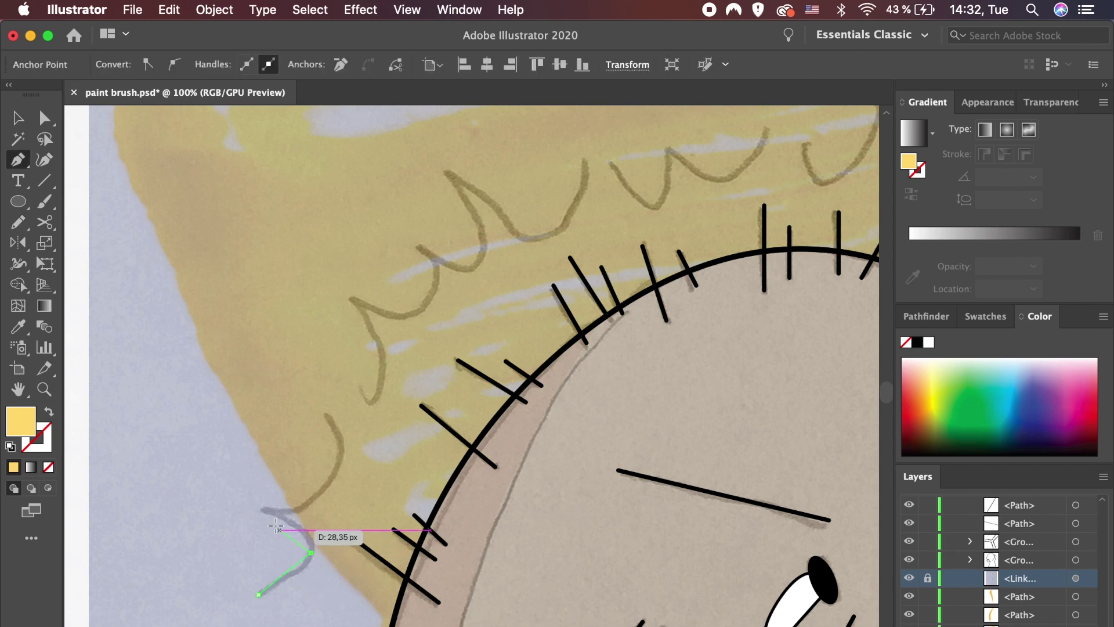
click(263, 508)
click(337, 470)
click(326, 413)
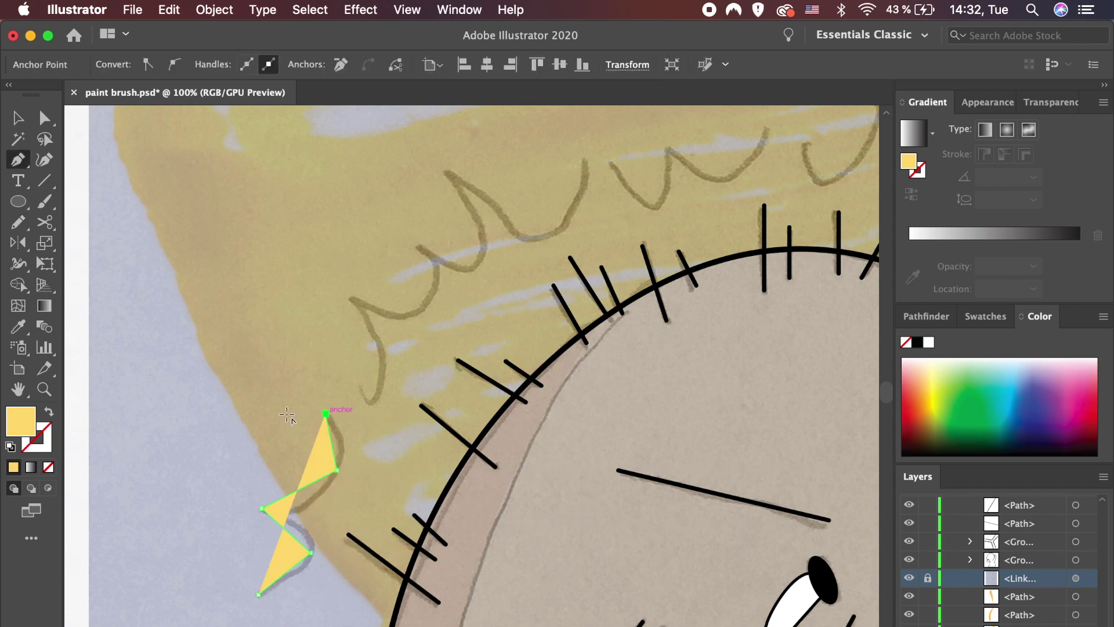
click(10, 445)
click(48, 466)
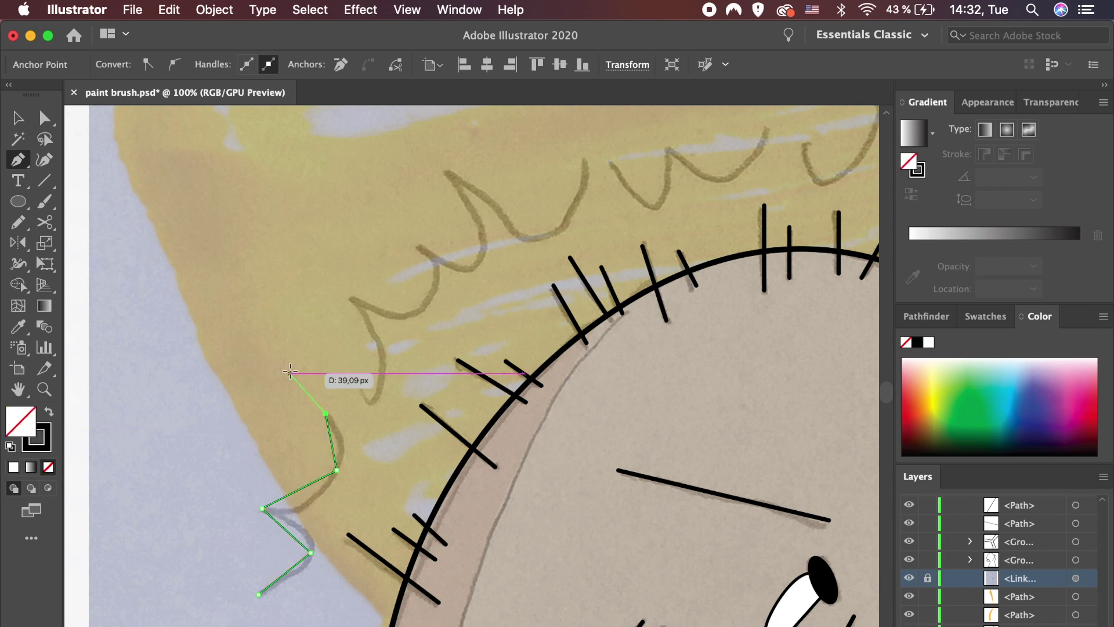
key(Escape)
click(361, 401)
Trace the next wavy line above the head with a longer zigzag path.
click(383, 373)
click(354, 299)
click(425, 307)
click(425, 248)
click(479, 262)
click(454, 172)
click(551, 235)
click(587, 162)
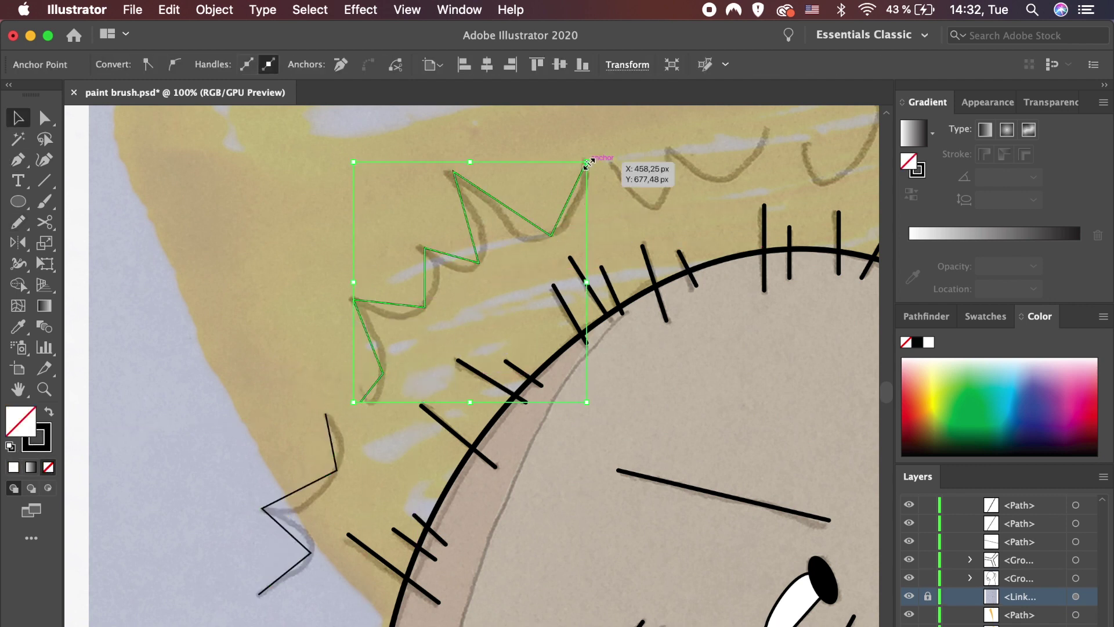
scroll(402, 351, right, 5)
key(Escape)
Trace the W-shaped sketch line as a zigzag and draw a curved U stroke beside it.
click(409, 303)
click(454, 347)
click(464, 289)
click(524, 318)
click(561, 269)
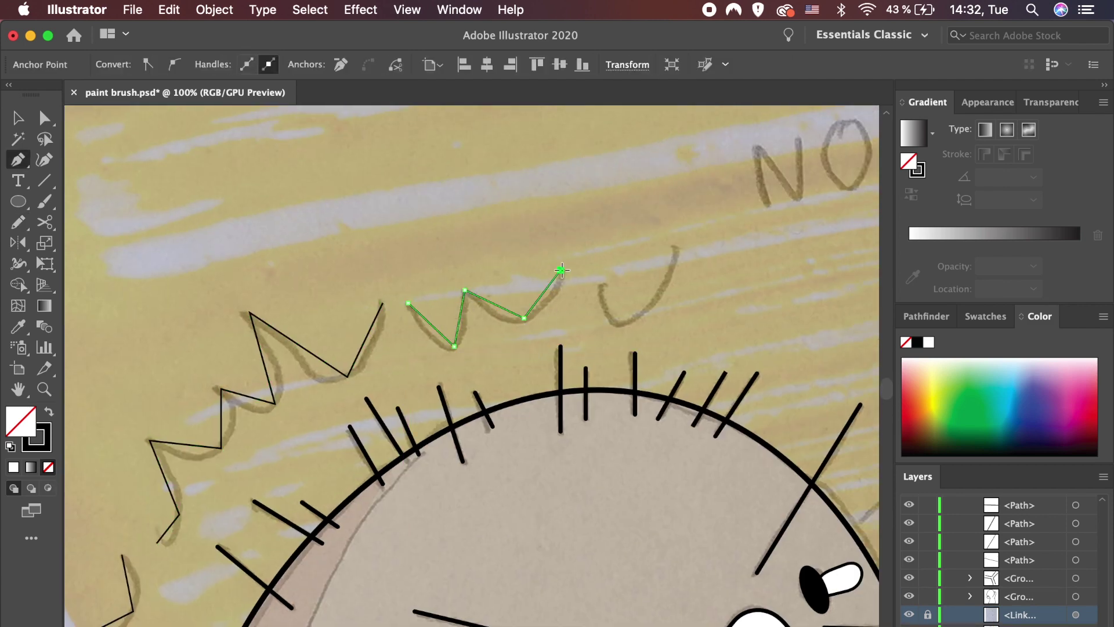
key(Escape)
click(601, 283)
drag(629, 319, 650, 317)
click(676, 248)
key(a)
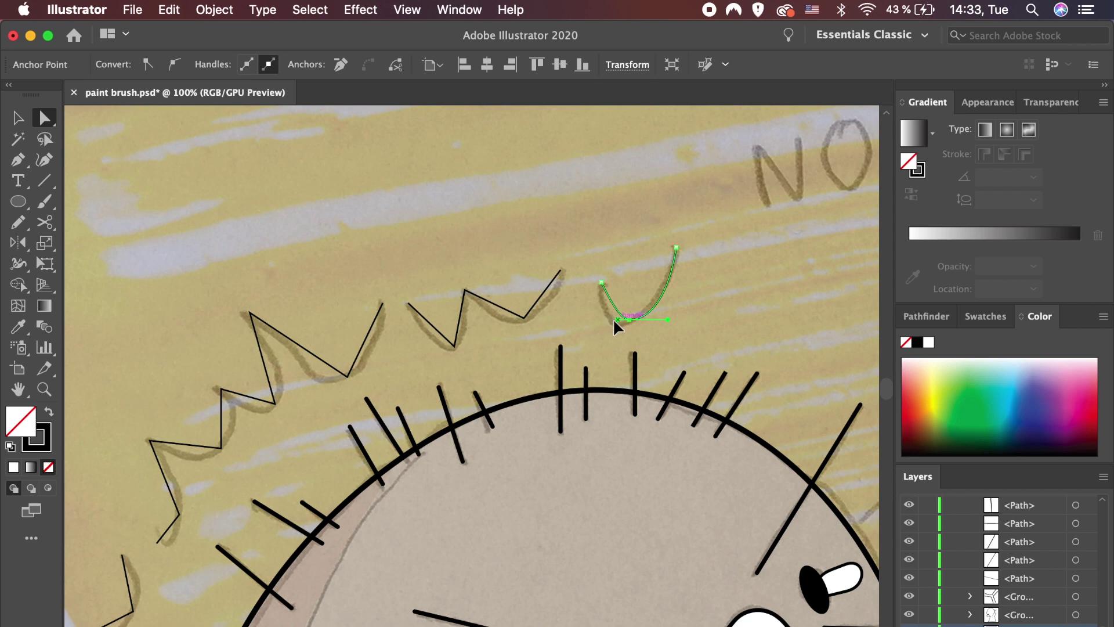
Convert the W and zigzag corners into smooth scalloped curves with the Anchor Point tool.
click(524, 317)
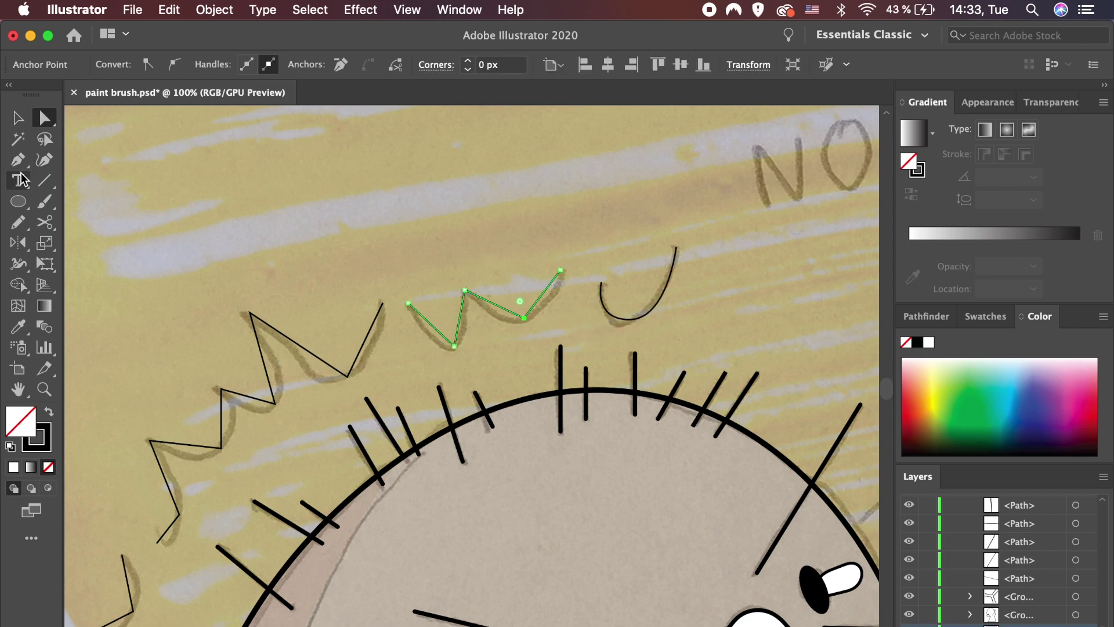
drag(18, 158, 75, 218)
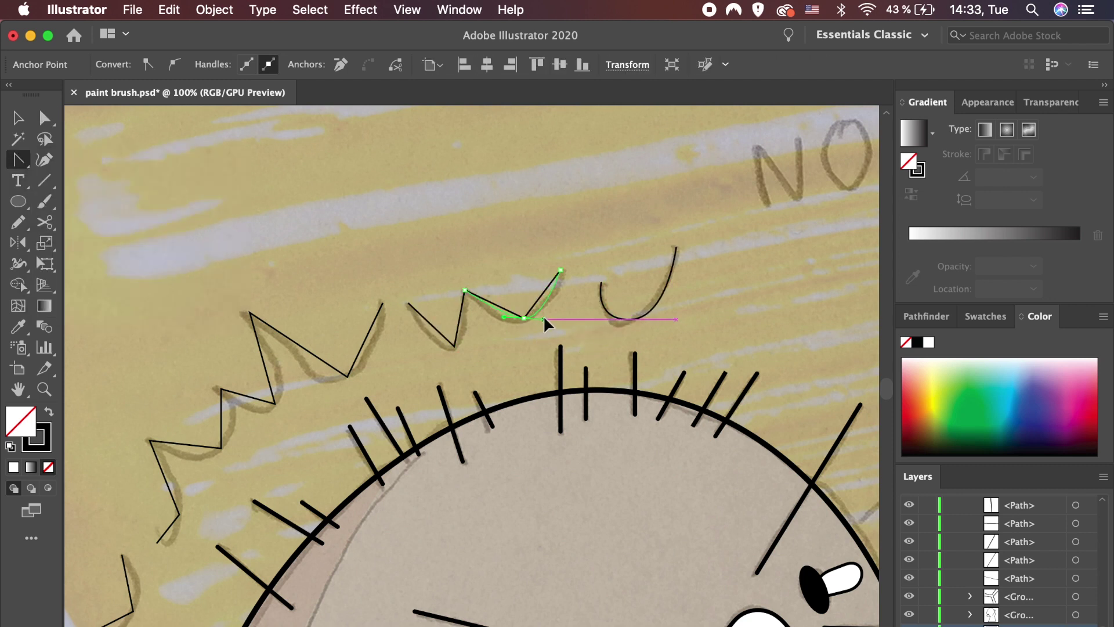
drag(454, 347, 479, 340)
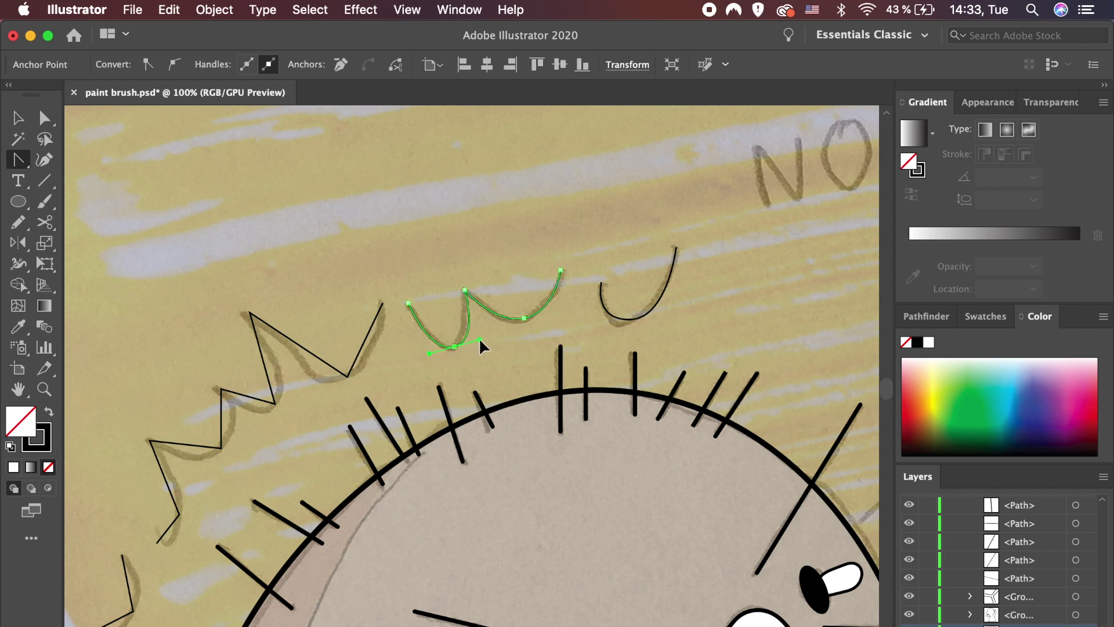
drag(348, 377, 384, 372)
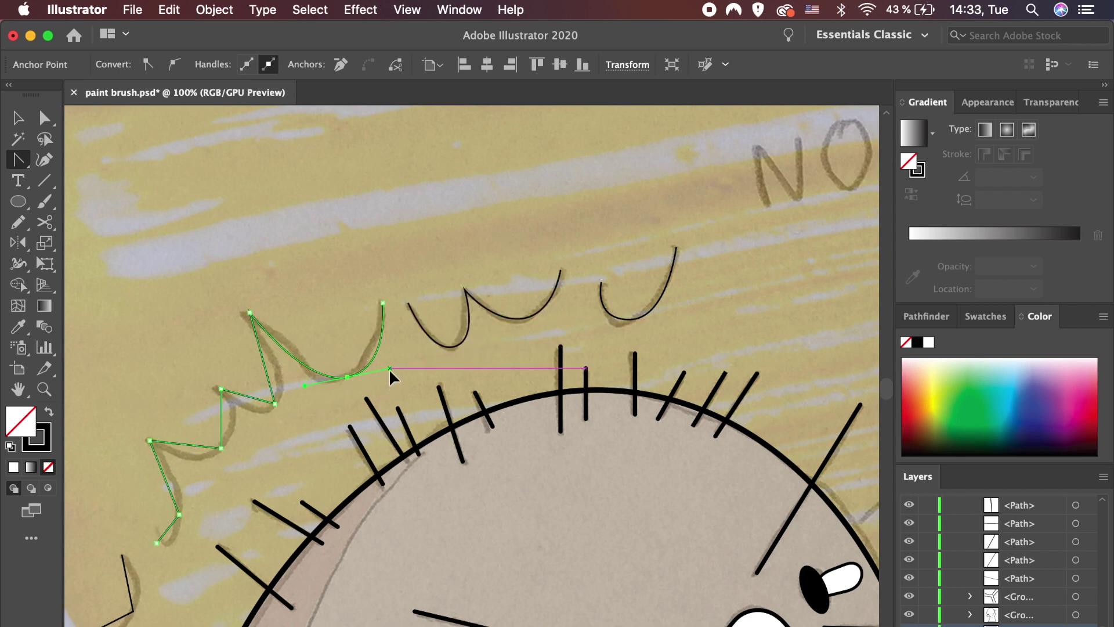
drag(275, 404, 269, 415)
drag(221, 448, 234, 434)
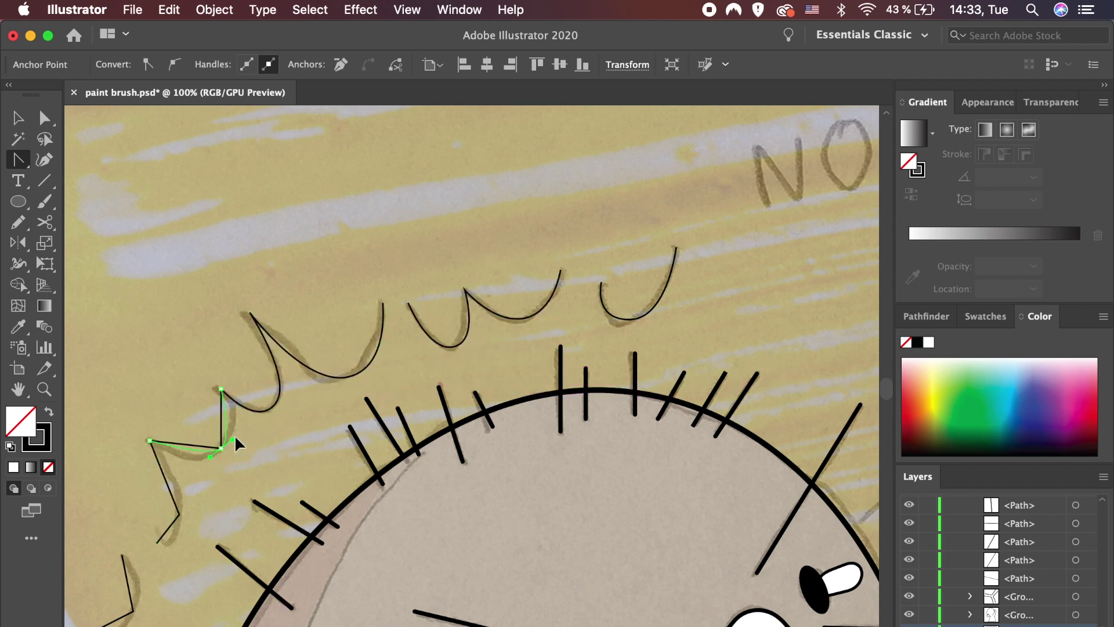
drag(179, 514, 183, 486)
scroll(182, 483, down, 5)
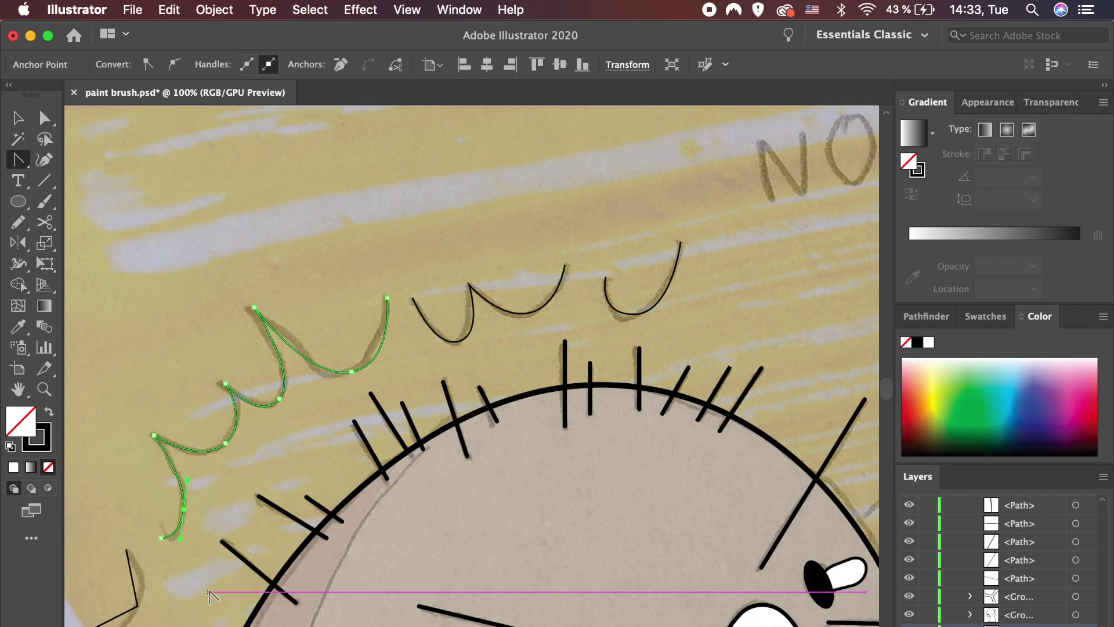
scroll(182, 482, left, 5)
drag(285, 460, 301, 434)
drag(263, 527, 263, 509)
Select the scalloped curves and set their stroke weight to 2 pt.
key(v)
shift+click(603, 191)
shift+click(803, 158)
click(193, 65)
text(2)
key(Return)
click(259, 179)
key(ctrl+minus)
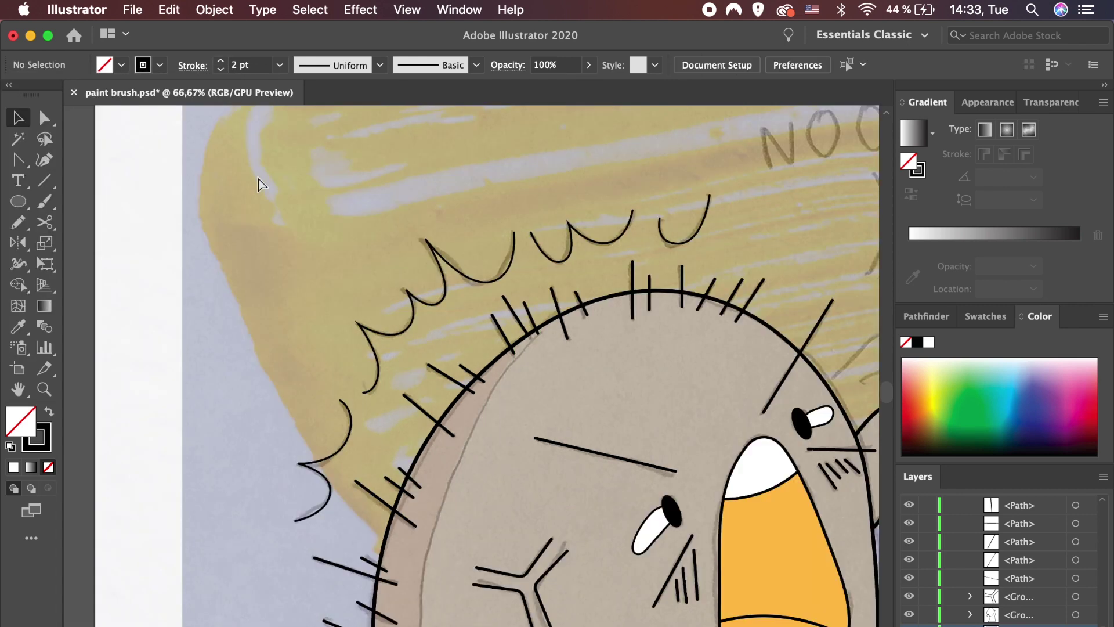
Trace the curved line beside the NOOO lettering with a 4 pt black Pencil stroke.
key(ctrl+minus)
scroll(598, 302, right, 5)
scroll(598, 302, up, 3)
key(n)
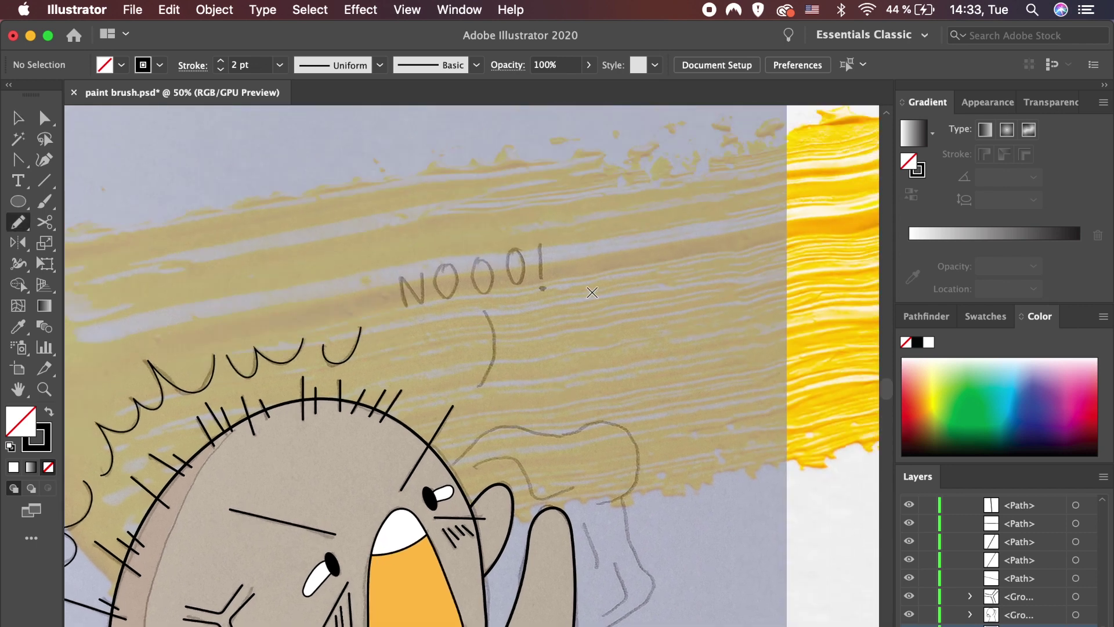
drag(491, 378, 480, 387)
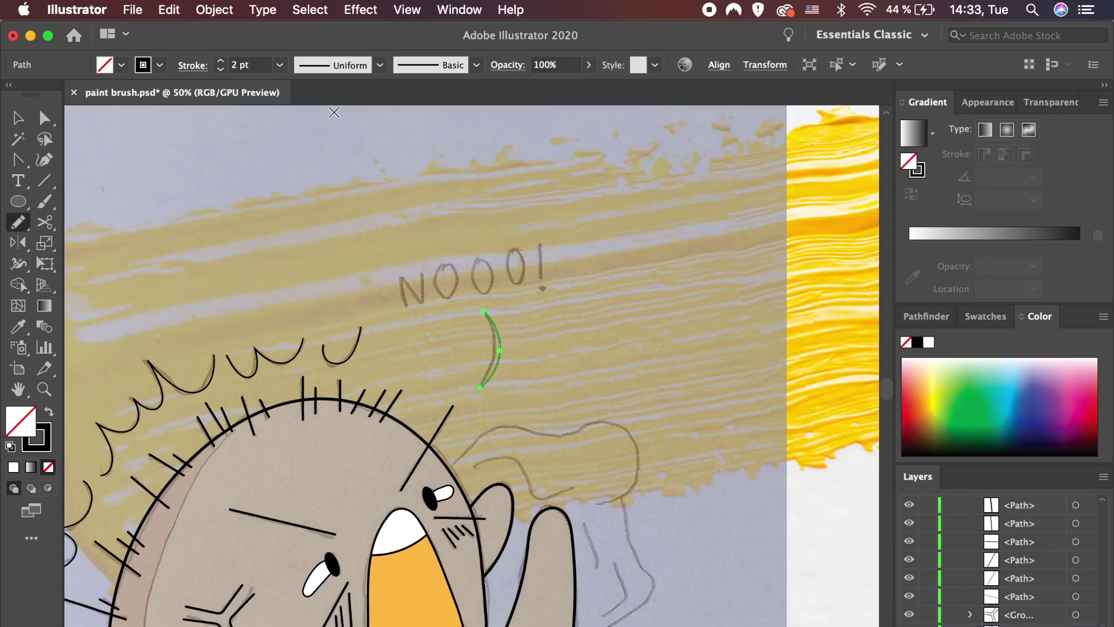
click(193, 66)
key(Escape)
Trace the letter N and the first O of NOOO in thick black strokes.
scroll(684, 410, up, 1)
key(v)
click(604, 391)
key(ctrl+minus)
key(ctrl+plus)
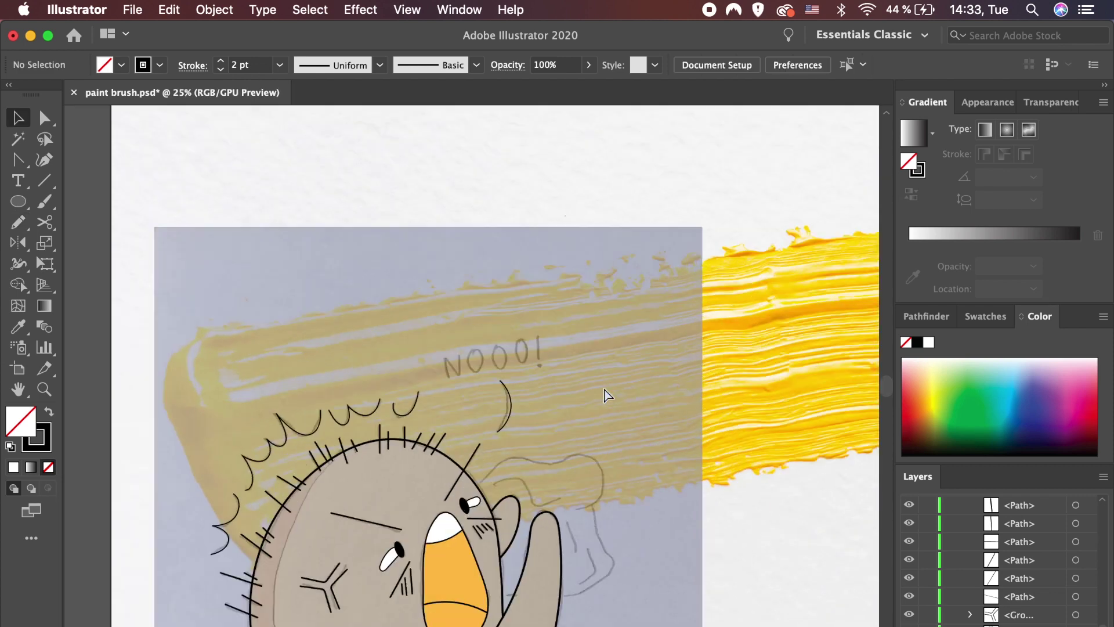
key(ctrl+plus)
key(ctrl+plus)
key(ctrl+plus)
scroll(607, 394, up, 1)
key(n)
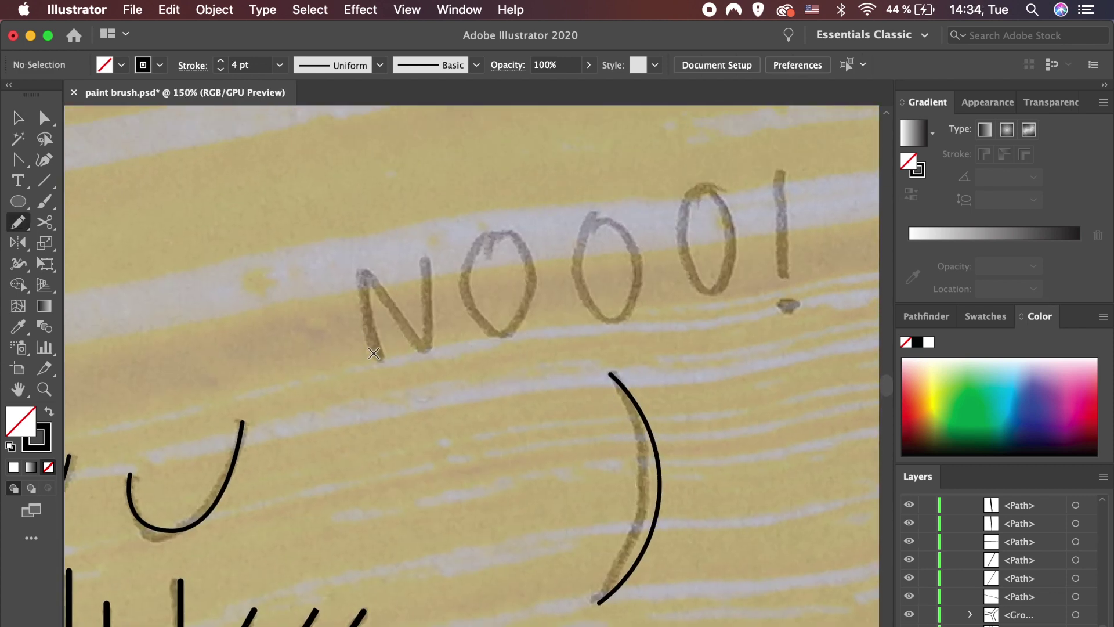
drag(426, 303, 423, 265)
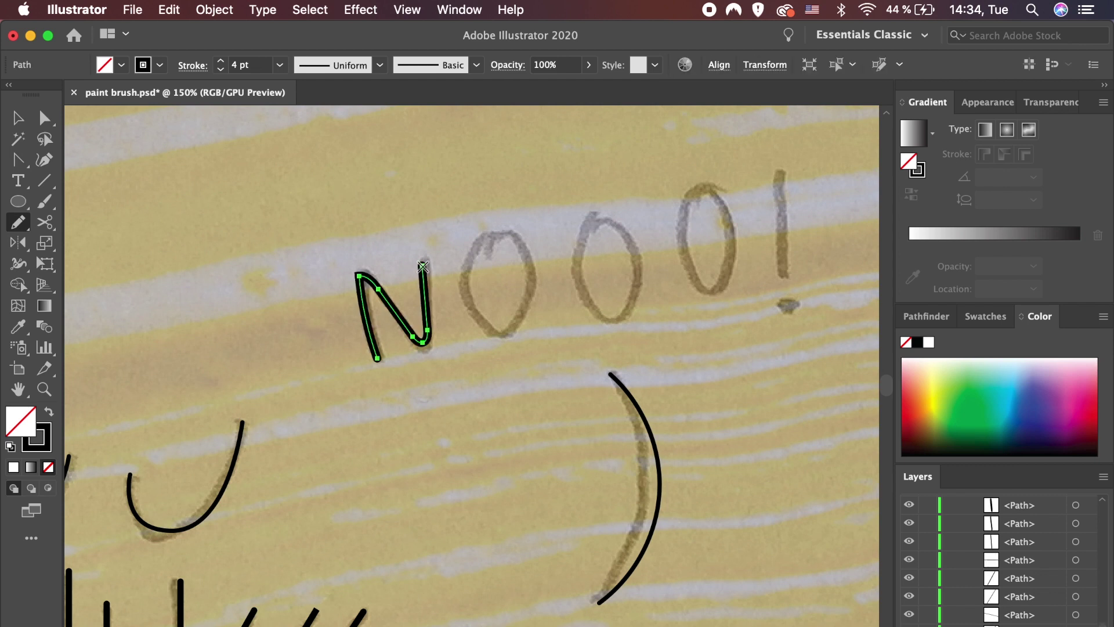
drag(498, 325, 638, 307)
key(v)
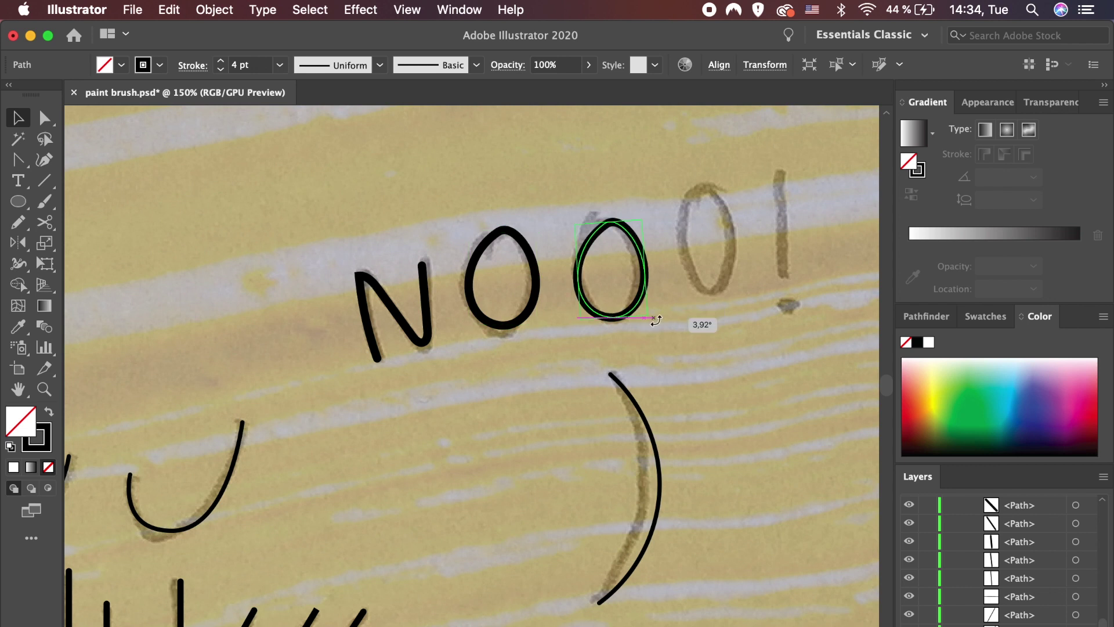
Alt-drag a copy of the traced O onto the next O of the lettering.
alt+drag(643, 310, 737, 281)
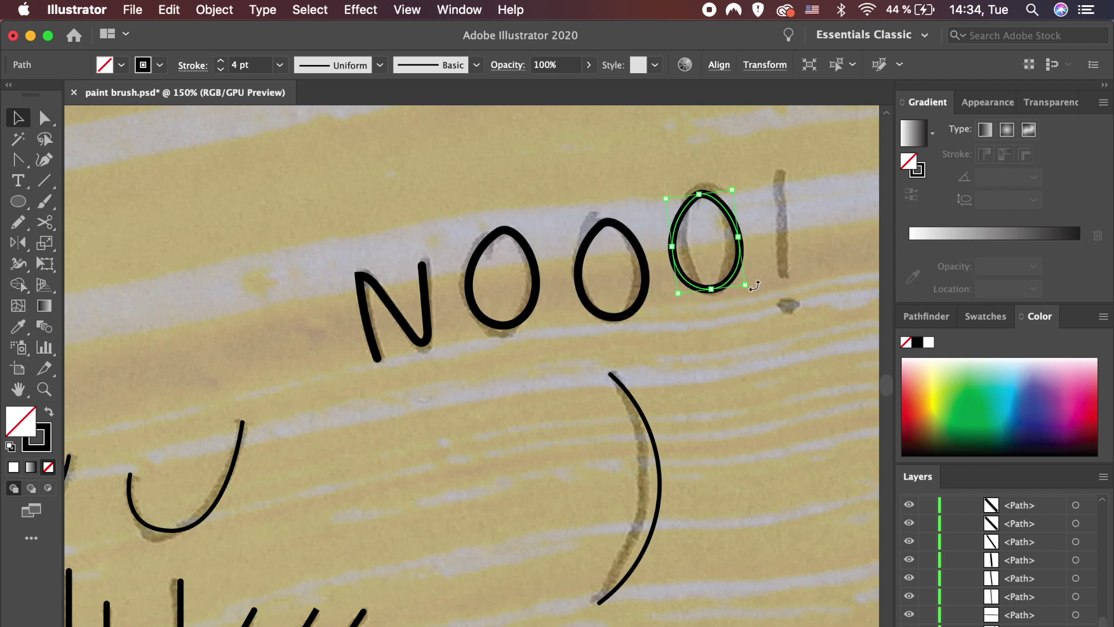
click(748, 316)
scroll(748, 316, right, 5)
scroll(748, 316, up, 2)
Draw the exclamation mark's bar and a solid black dot beneath it.
key(n)
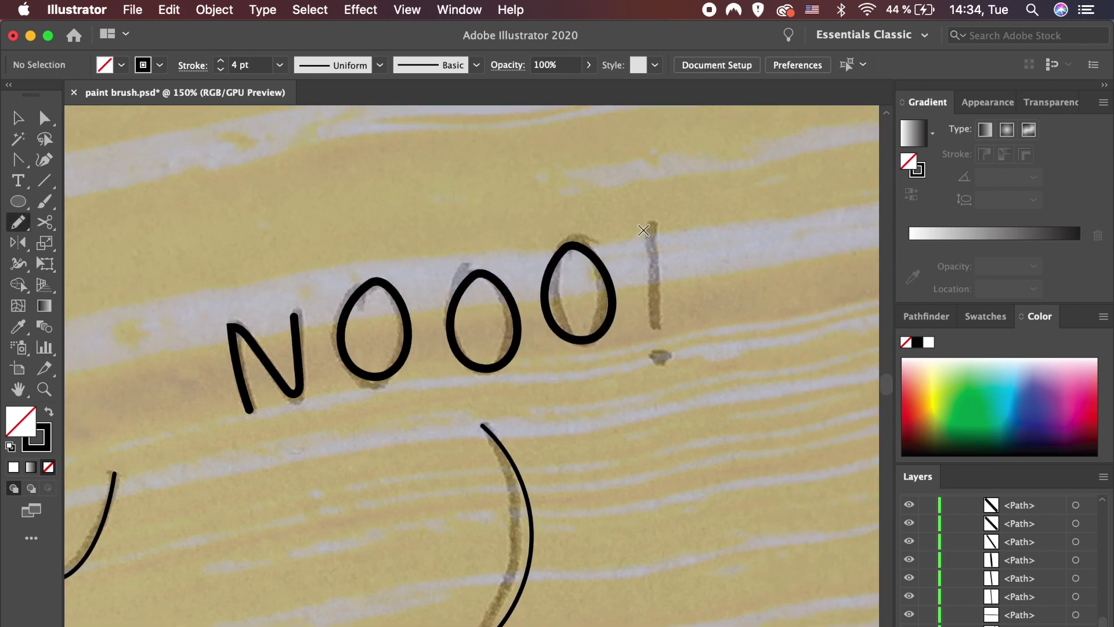
drag(650, 223, 650, 325)
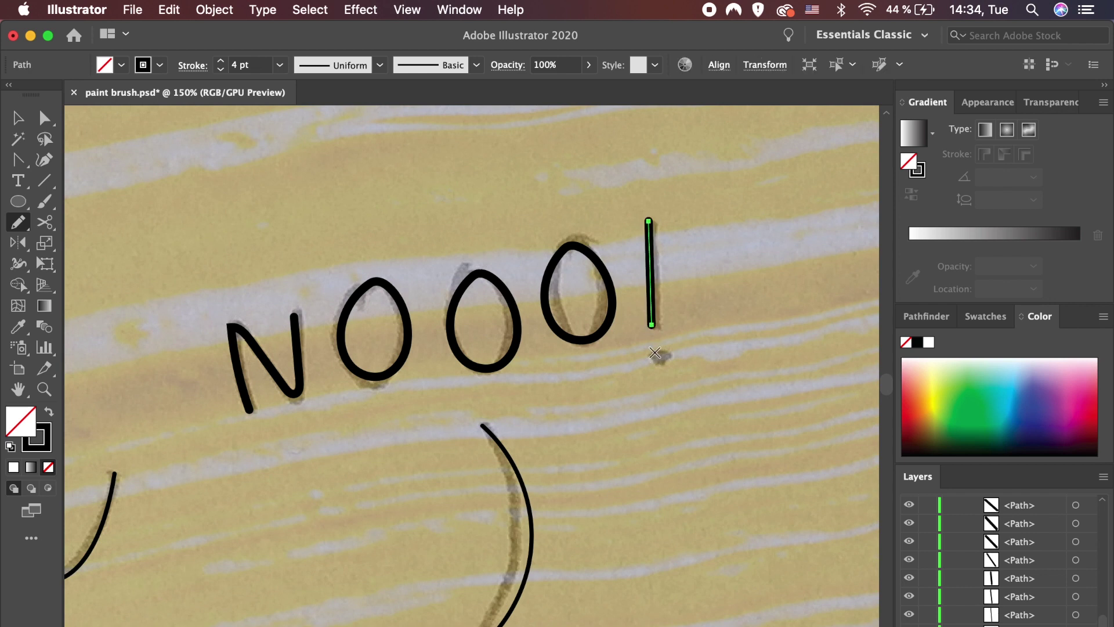
drag(640, 341, 661, 362)
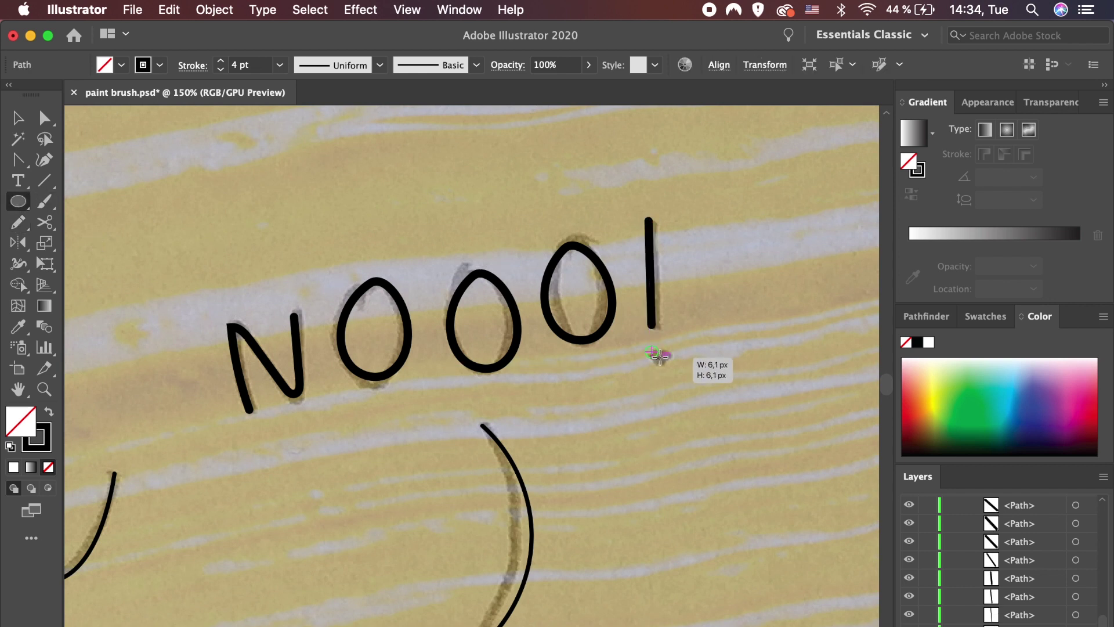
click(48, 413)
key(v)
click(630, 458)
scroll(631, 459, down, 10)
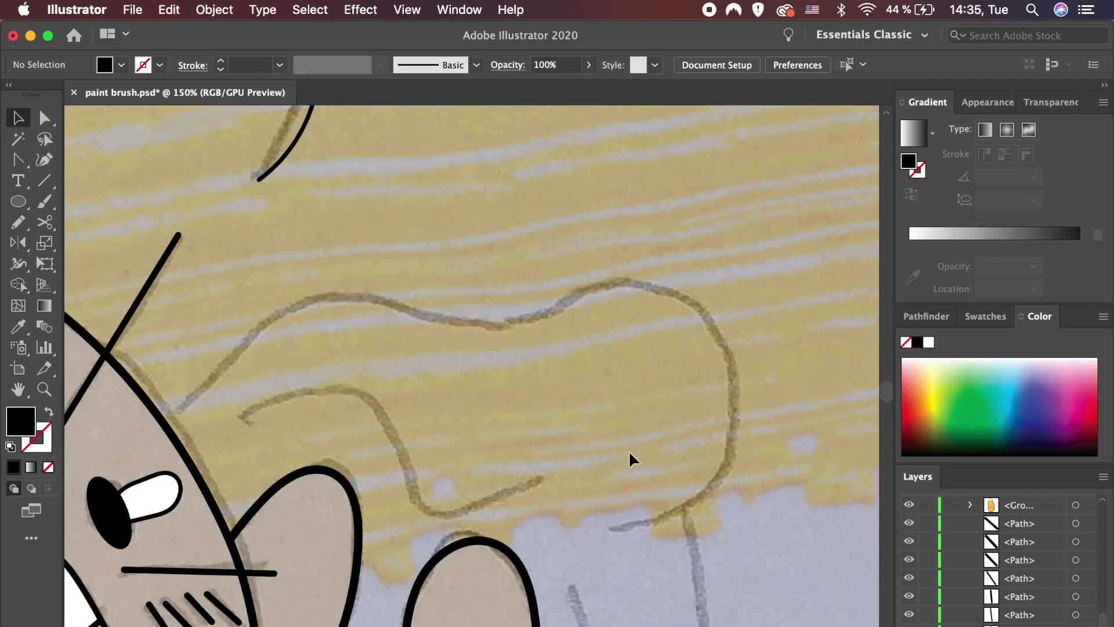
Pencil 2 pt black lines along the cloth sketch's top curve, side and bottom edge.
key(super+minus)
key(super+minus)
key(n)
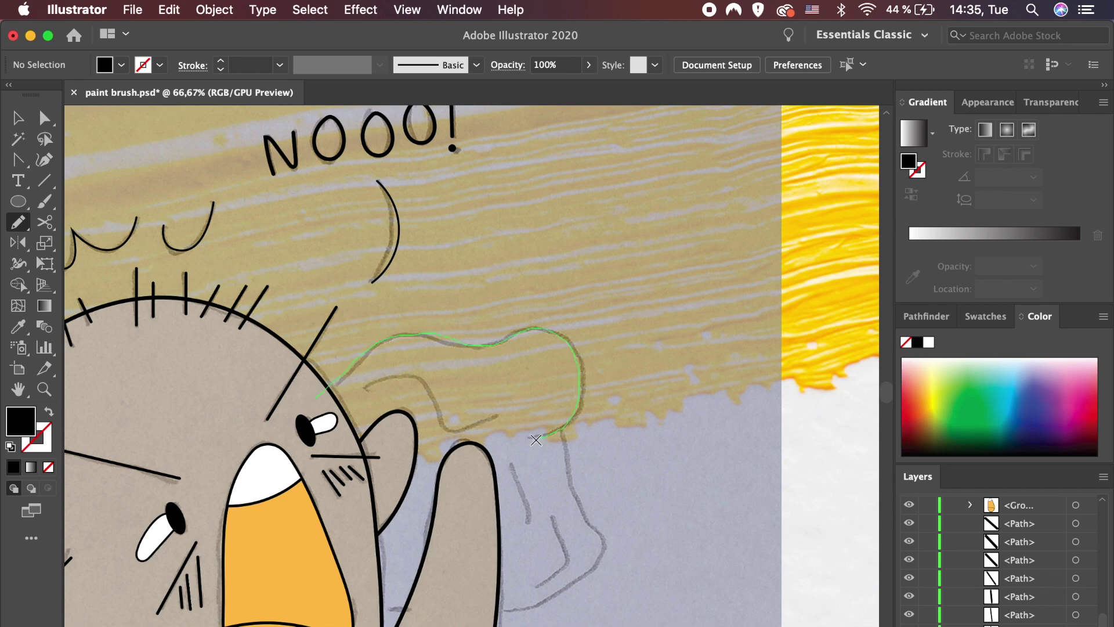
drag(541, 439, 542, 440)
key(super+plus)
key(super+plus)
key(super+plus)
key(a)
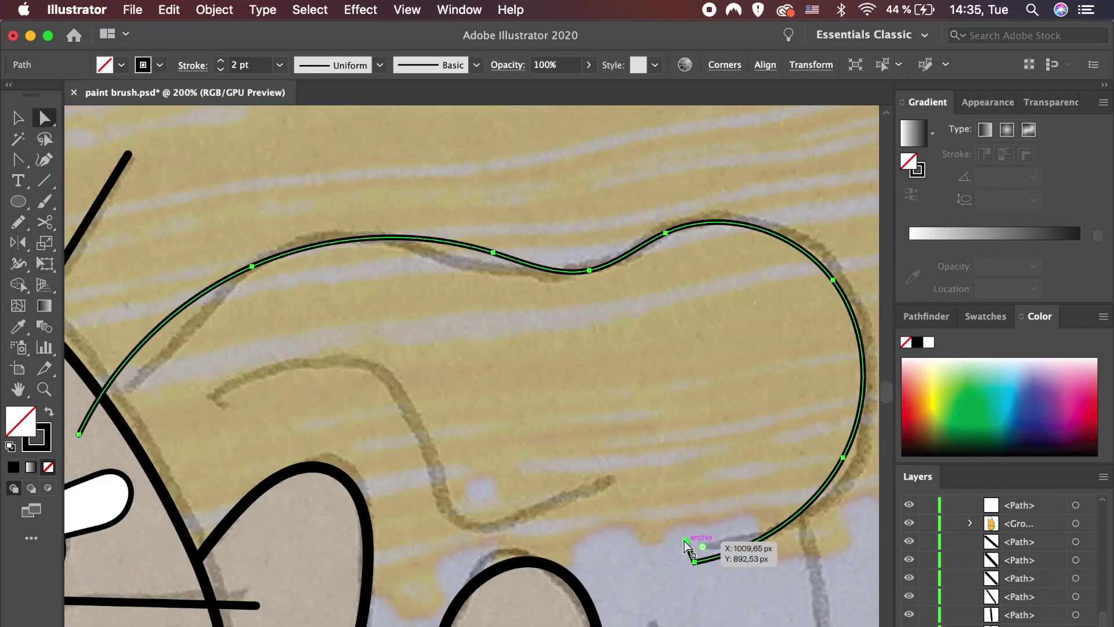
click(682, 537)
key(super+minus)
key(super+minus)
key(super+minus)
key(n)
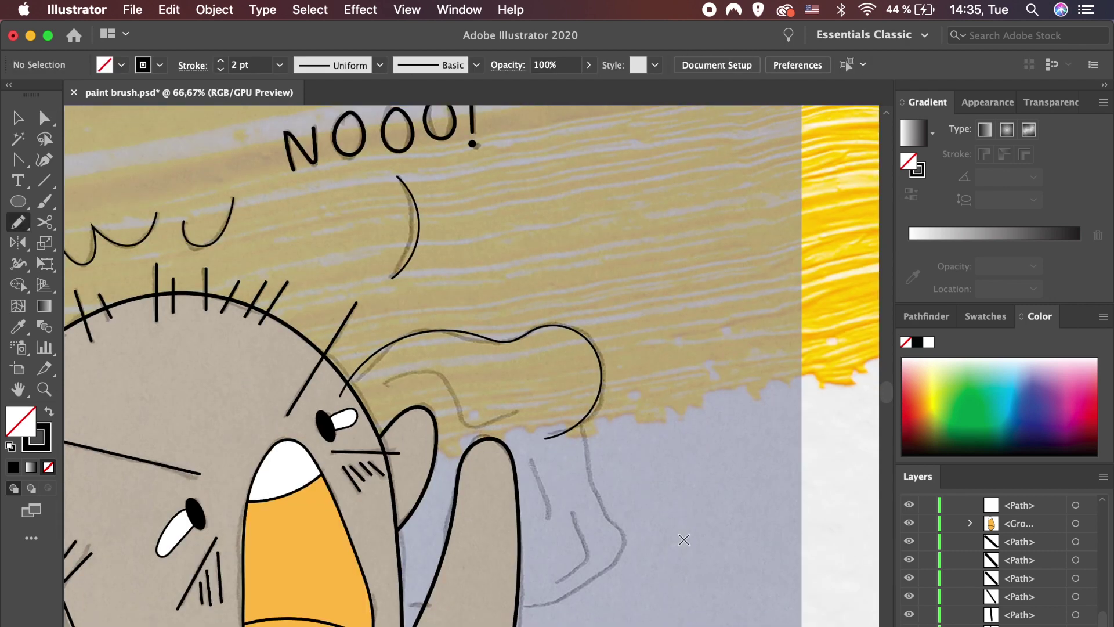
mouse_move(551, 555)
mouse_down()
mouse_move(559, 565)
mouse_move(651, 487)
mouse_up()
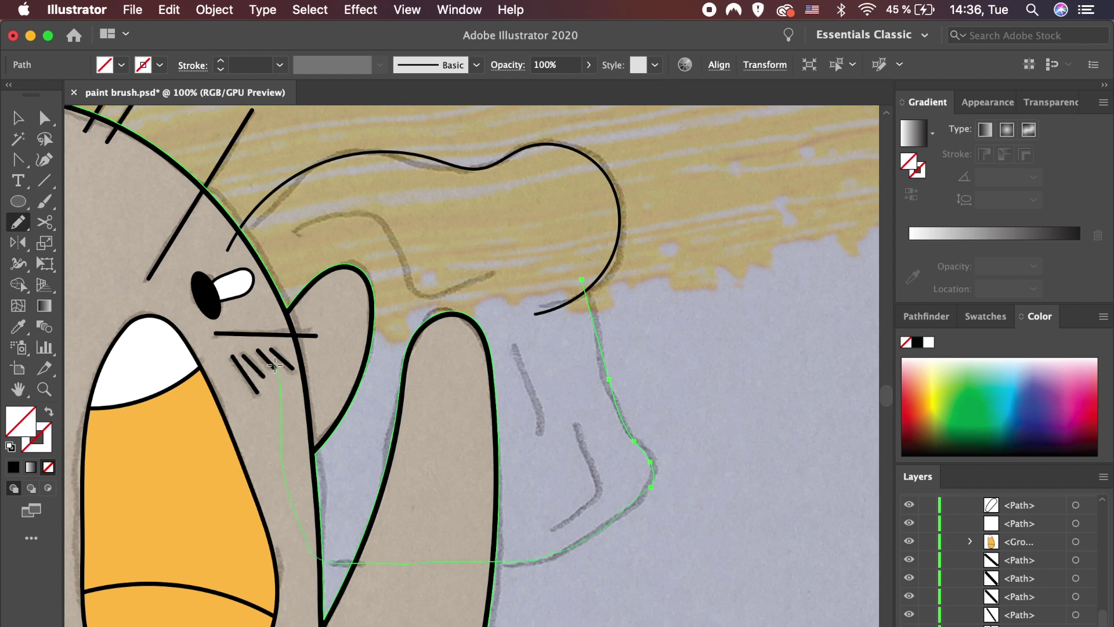
Cut the cloth's lower outline with Scissors at its two crossing points.
key(v)
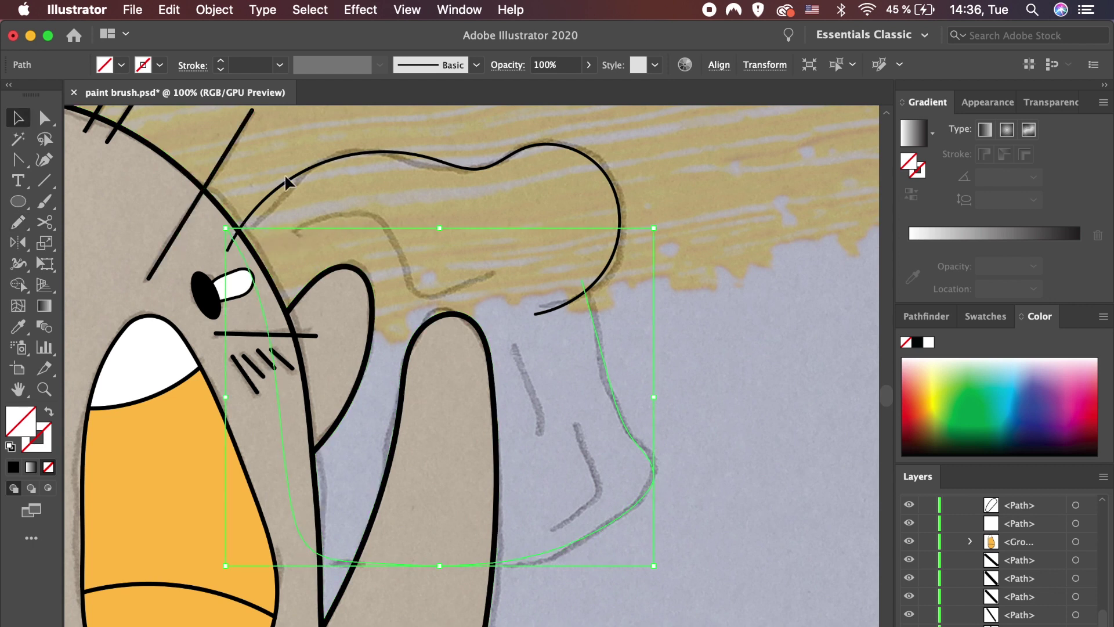
shift+click(288, 183)
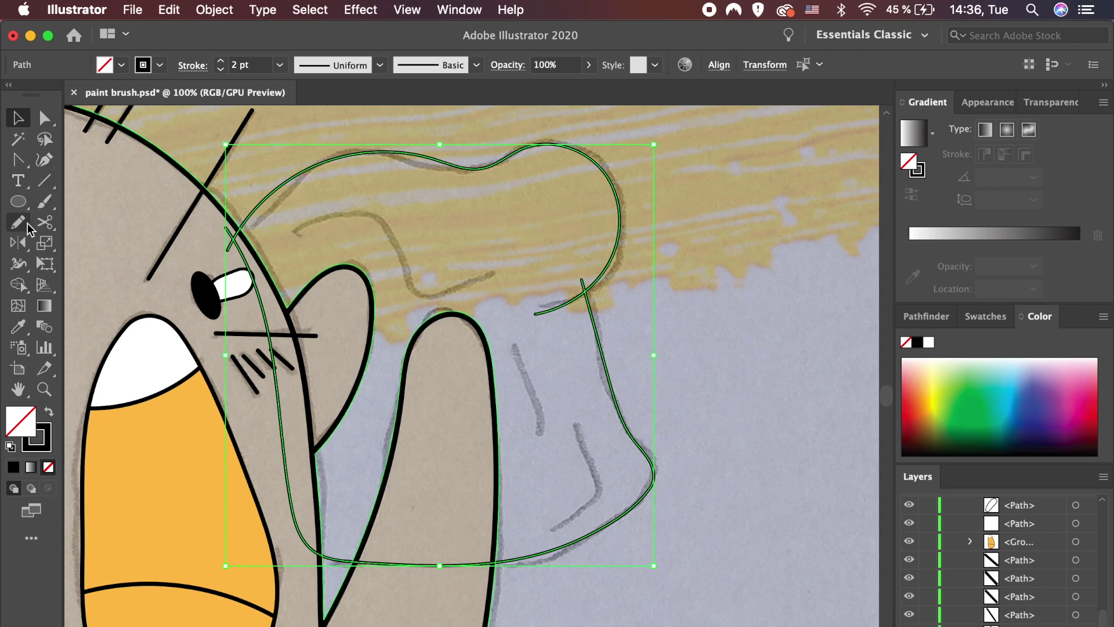
click(44, 222)
click(585, 290)
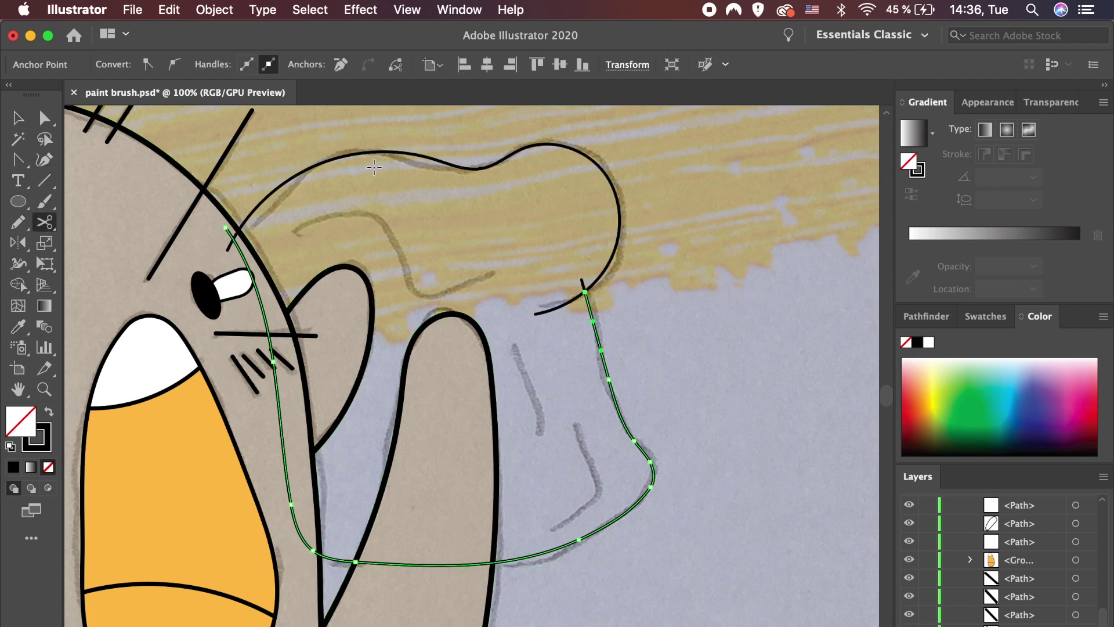
click(229, 236)
Drag the outline's top end anchor onto the black line by the head.
key(a)
click(230, 238)
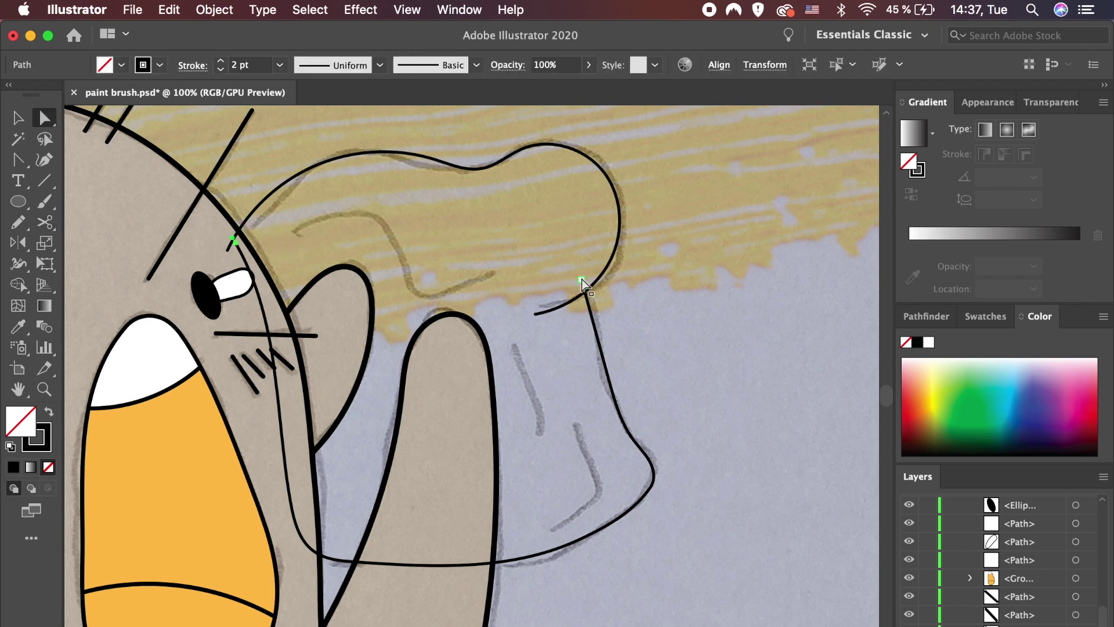
key(v)
click(654, 380)
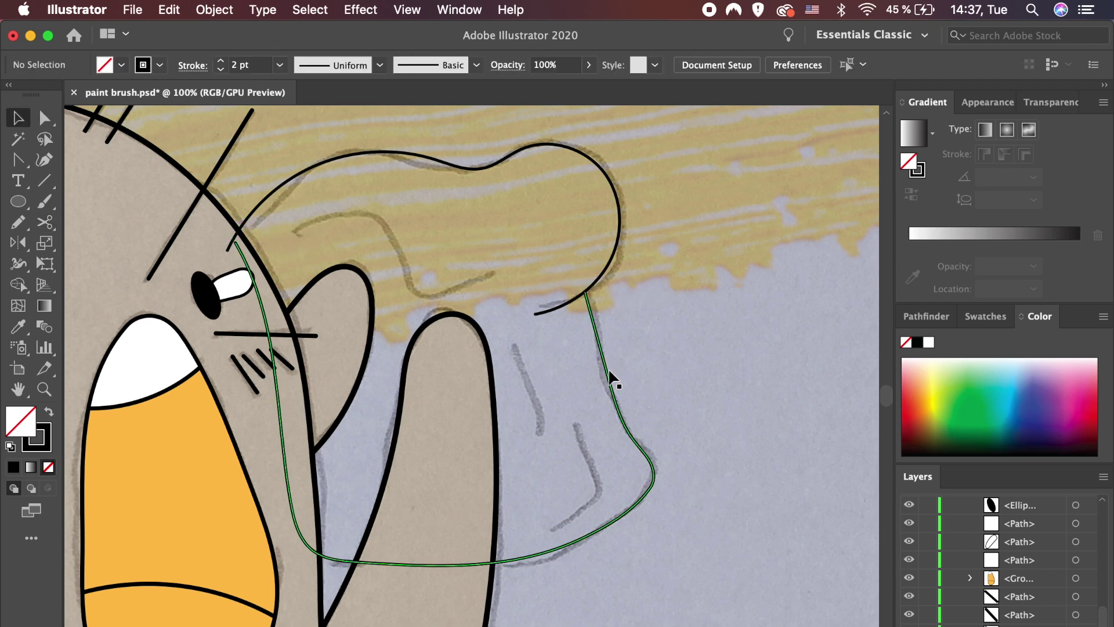
key(a)
click(232, 238)
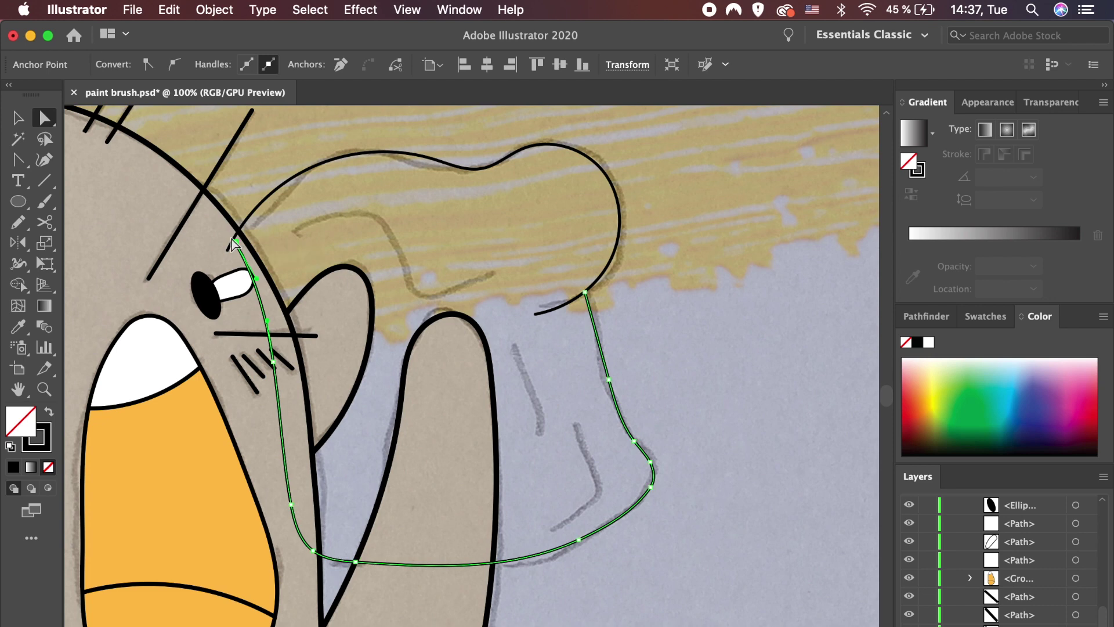
key(super+equal)
key(super+equal)
key(super+equal)
key(super+equal)
key(super+equal)
key(super+equal)
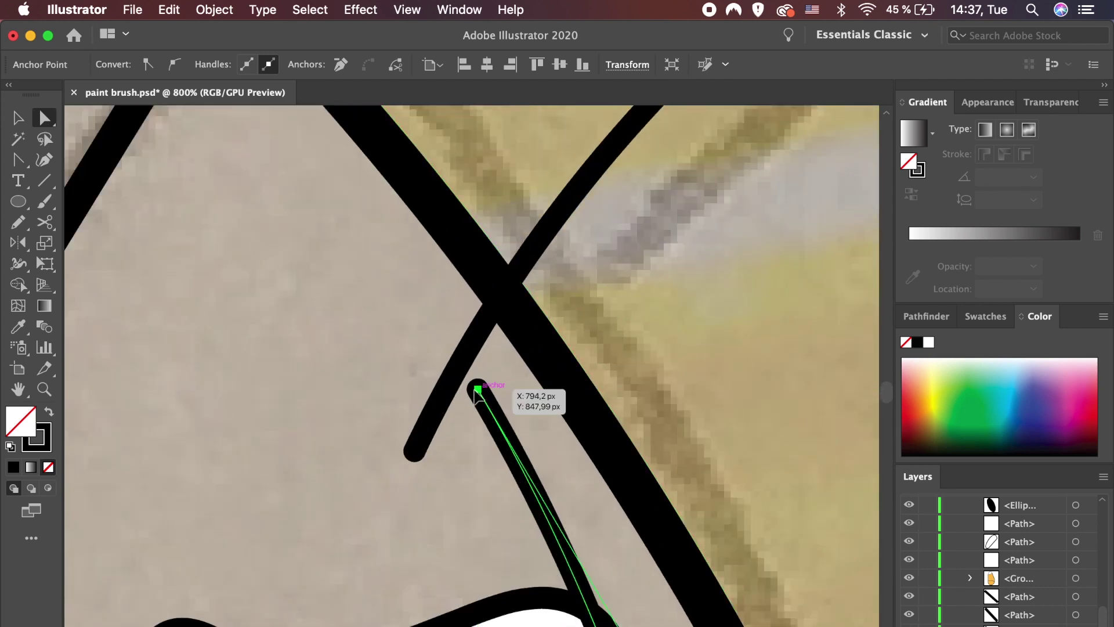
drag(477, 388, 455, 372)
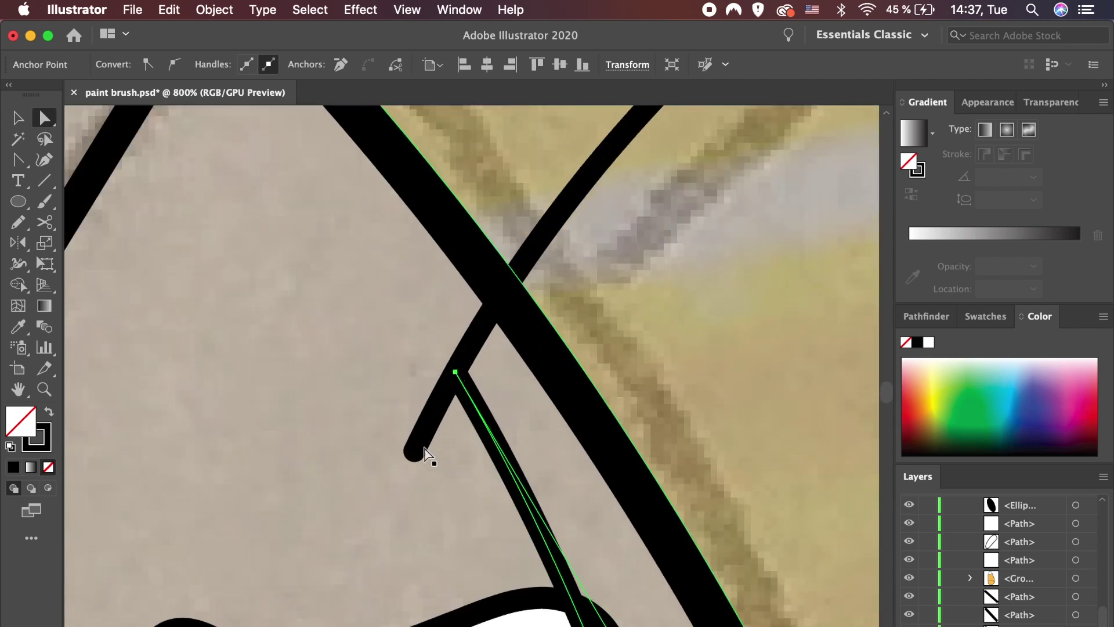
drag(425, 451, 455, 373)
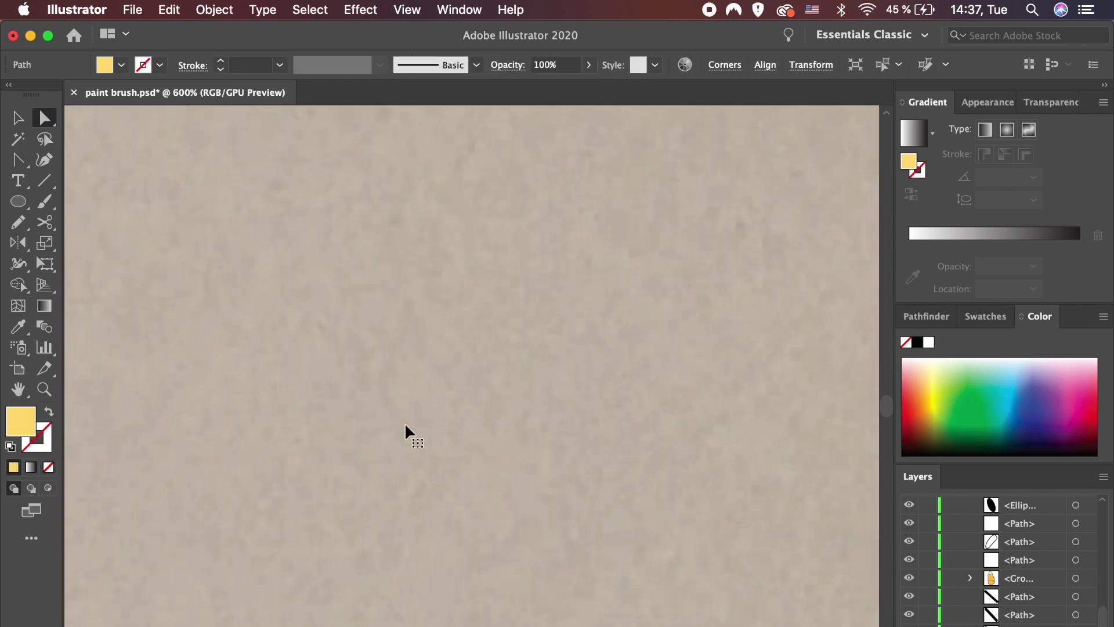
Expand the cloth outline's stroke and unite the pieces into one shape.
key(super+minus)
key(super+minus)
key(super+minus)
key(super+minus)
key(super+minus)
key(super+minus)
key(super+minus)
key(v)
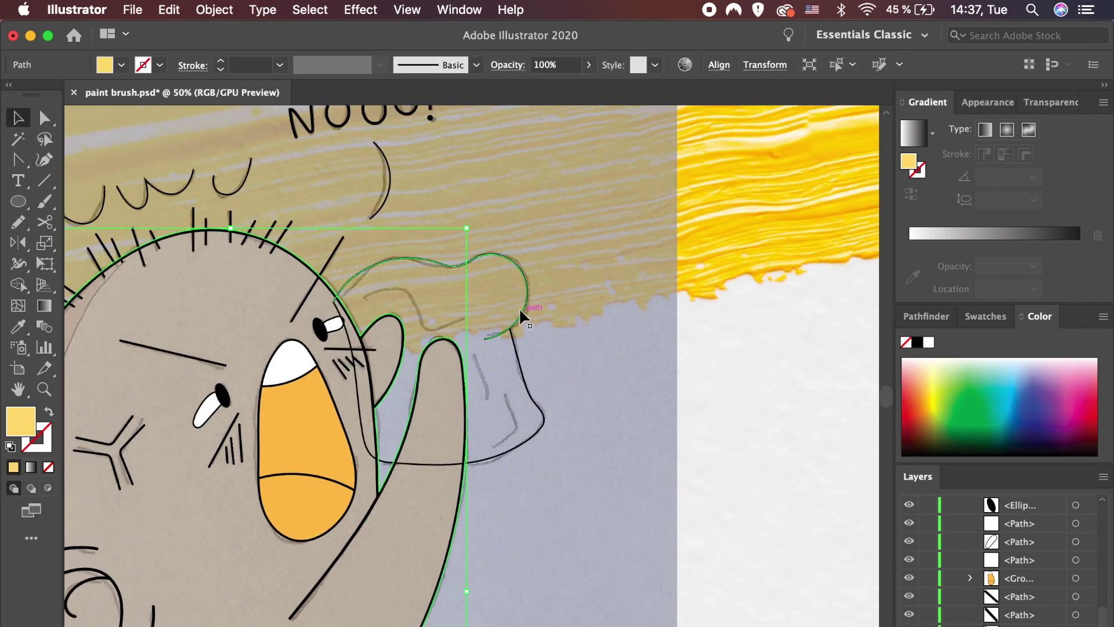
click(519, 312)
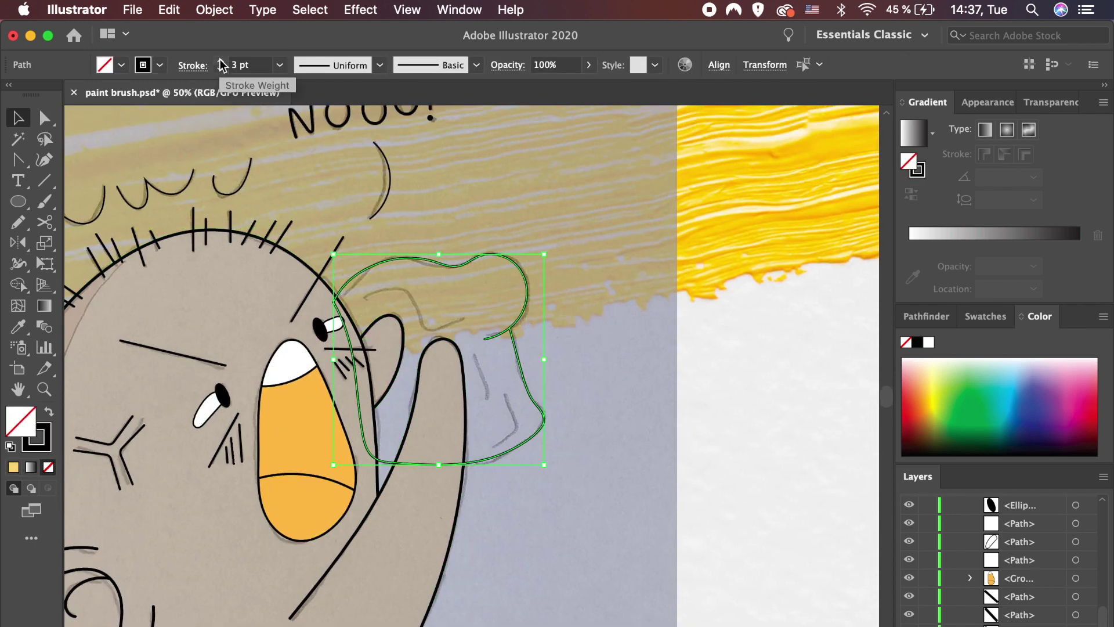
click(215, 9)
click(277, 203)
key(Return)
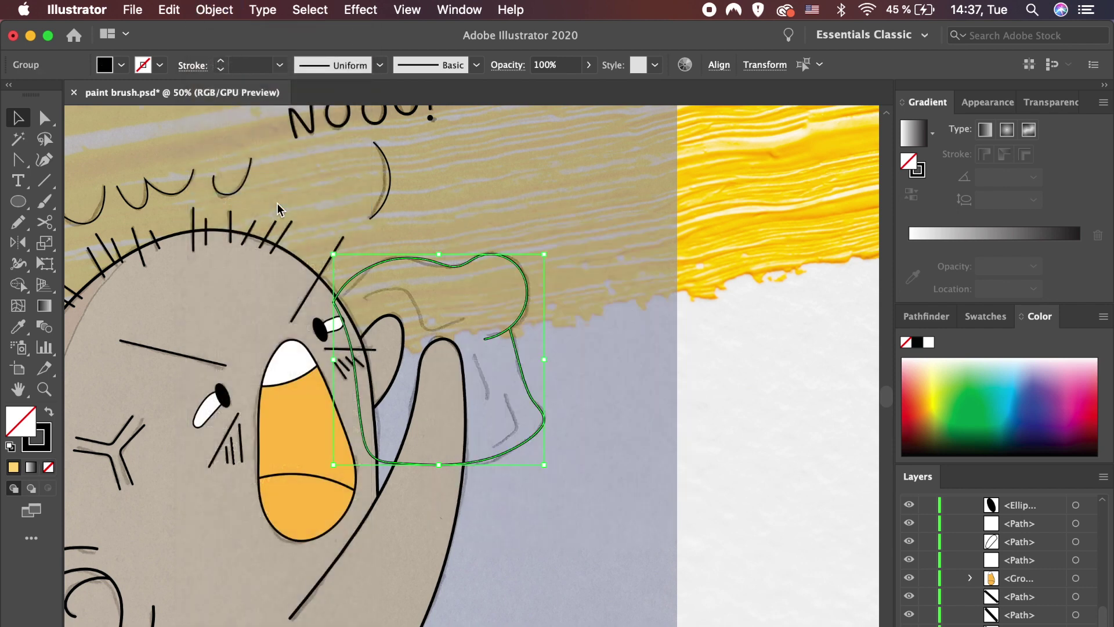
click(926, 317)
click(911, 362)
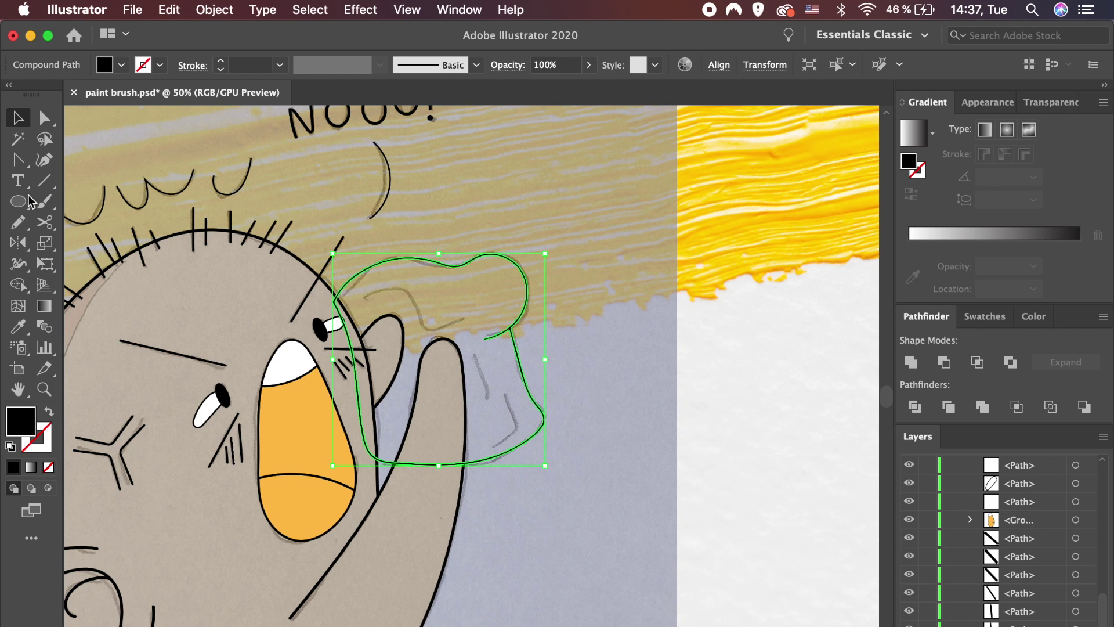
Draw a large beige-filled rectangle over the cloth and send it backward.
drag(21, 202, 87, 197)
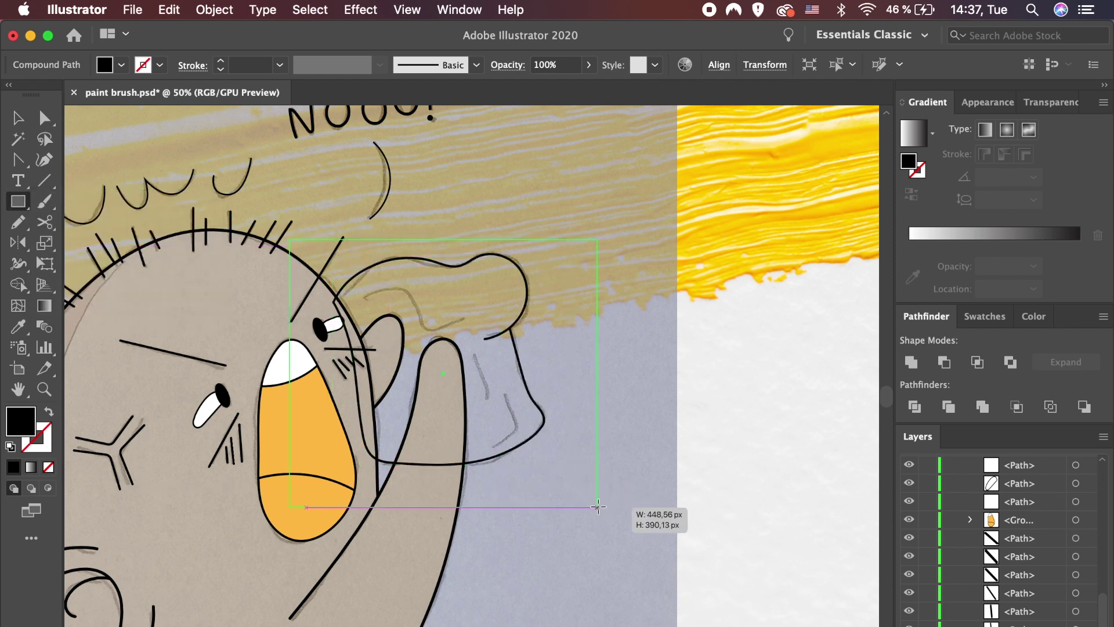
drag(289, 239, 597, 506)
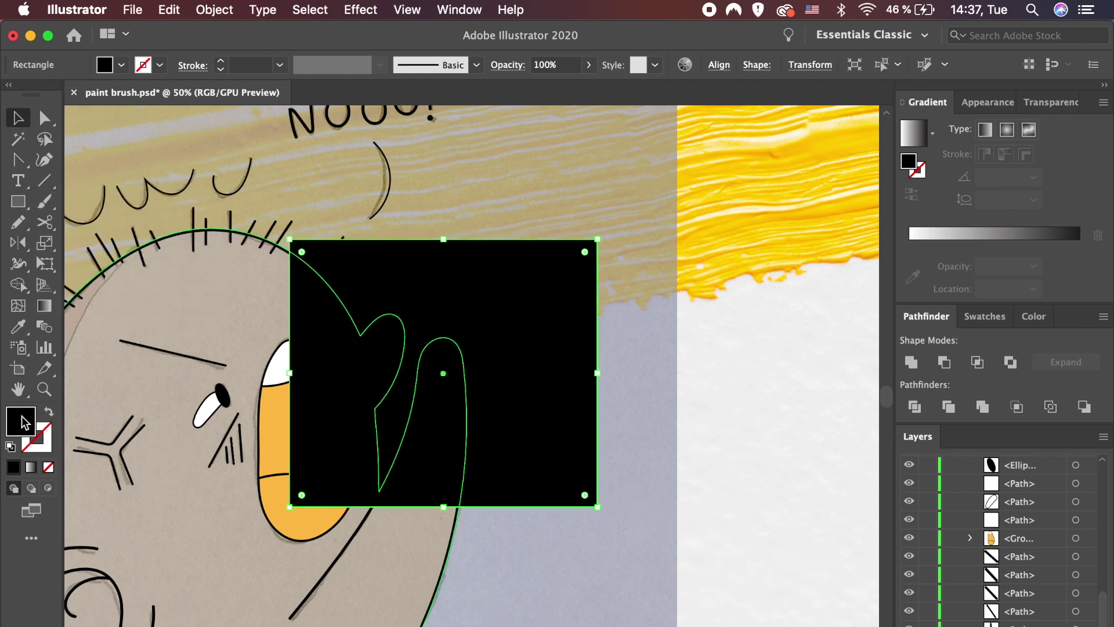
double_click(22, 420)
text(eae1)
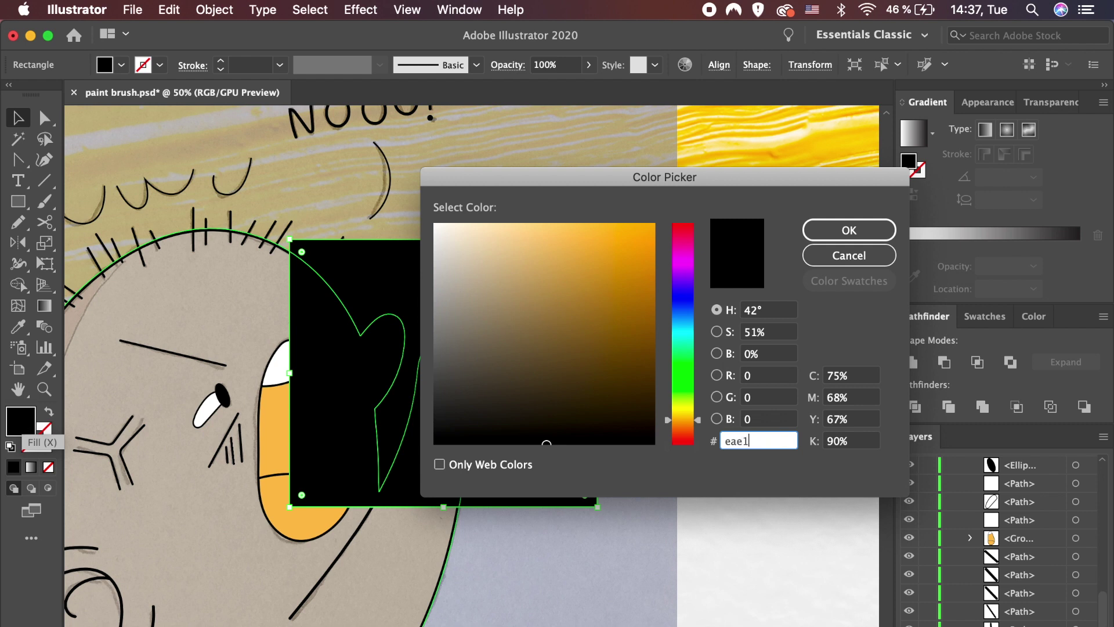
text(d6)
key(Return)
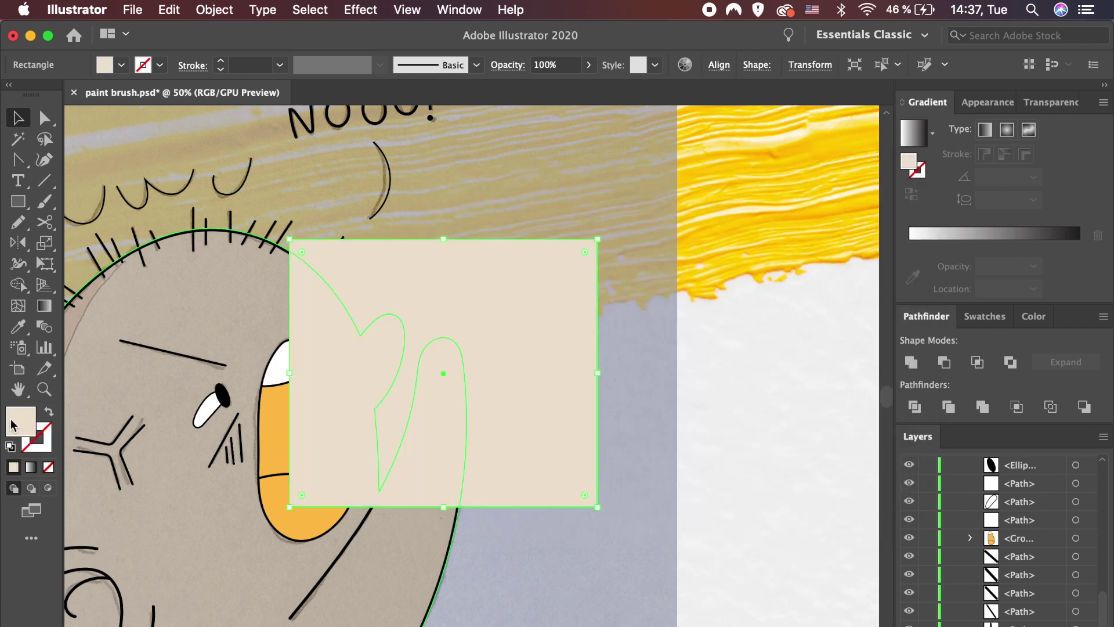
key(ctrl+bracketleft)
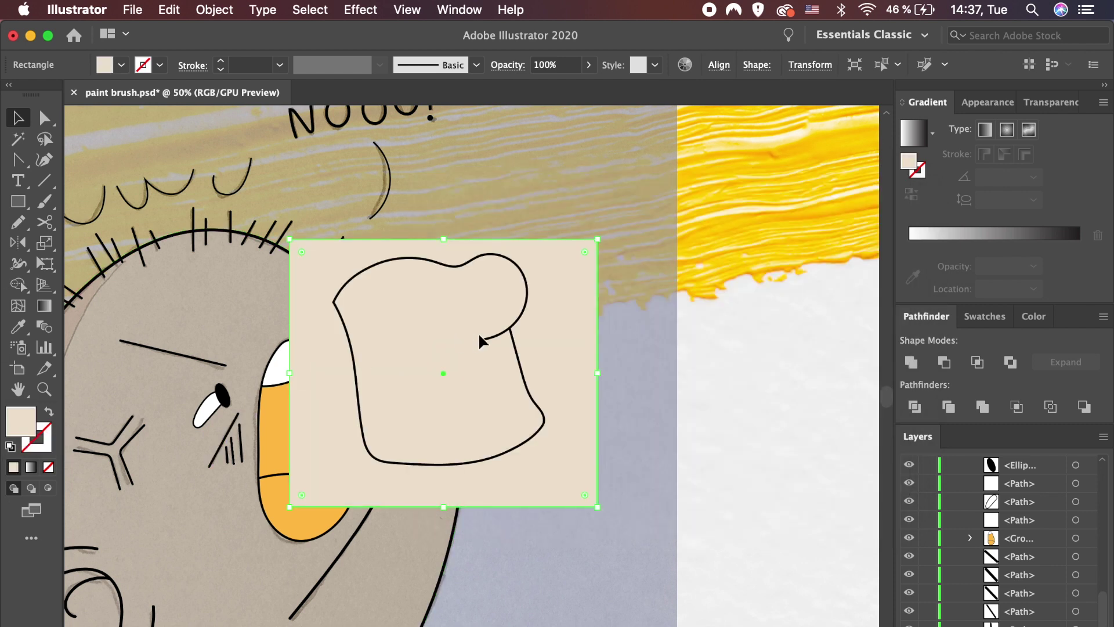
Shape-build the bag region as a beige shape and delete the leftover rectangle.
shift+click(483, 339)
click(23, 380)
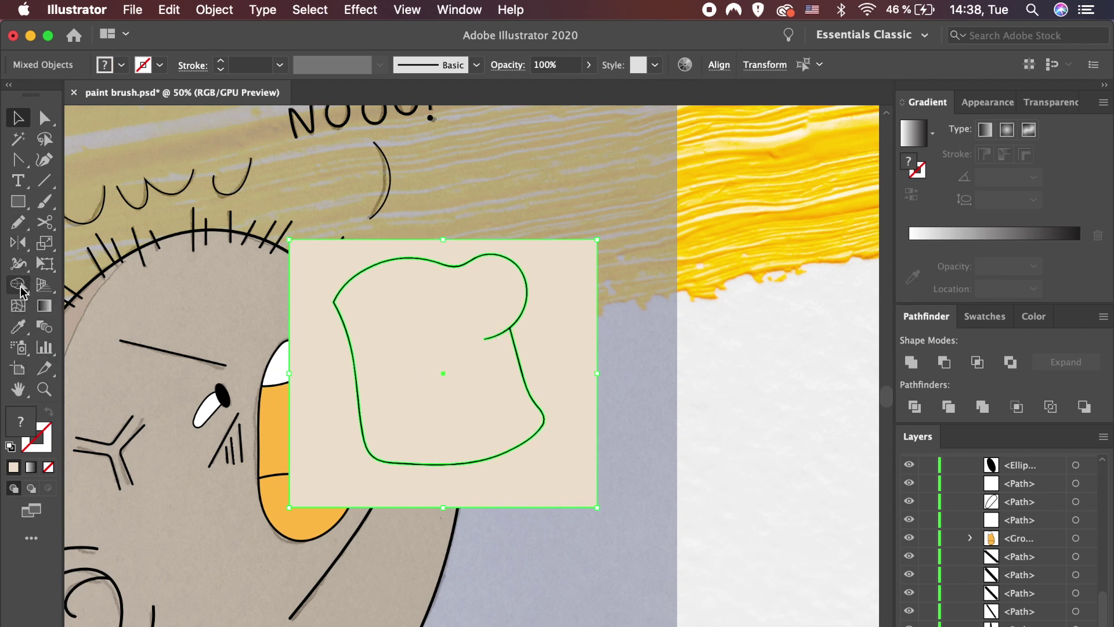
click(323, 406)
key(a)
click(577, 496)
key(Delete)
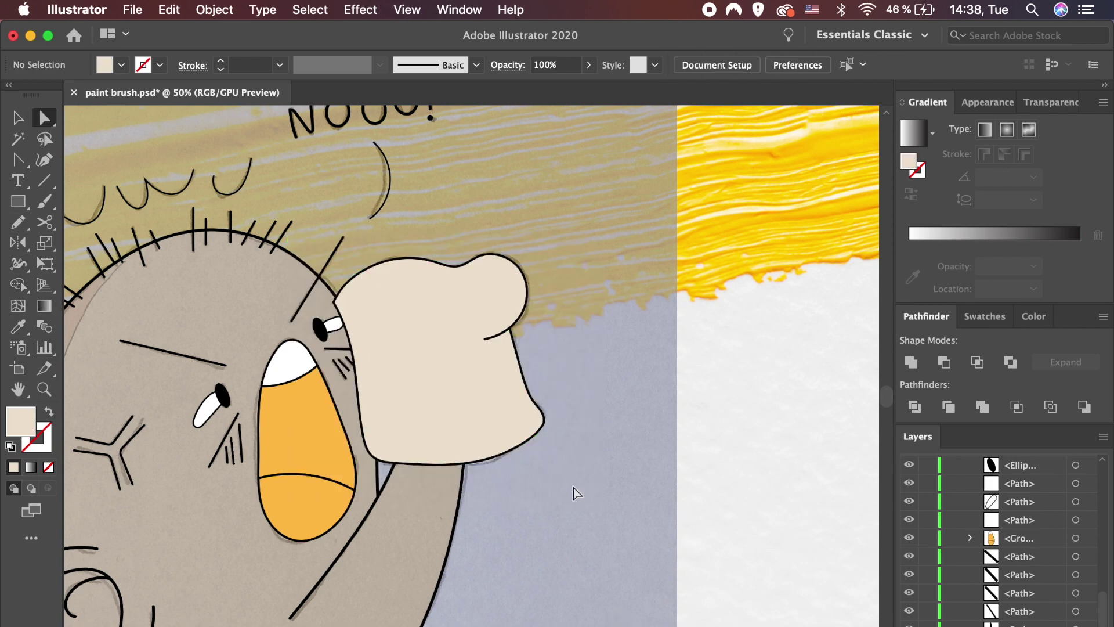
key(v)
scroll(1012, 522, down, 3)
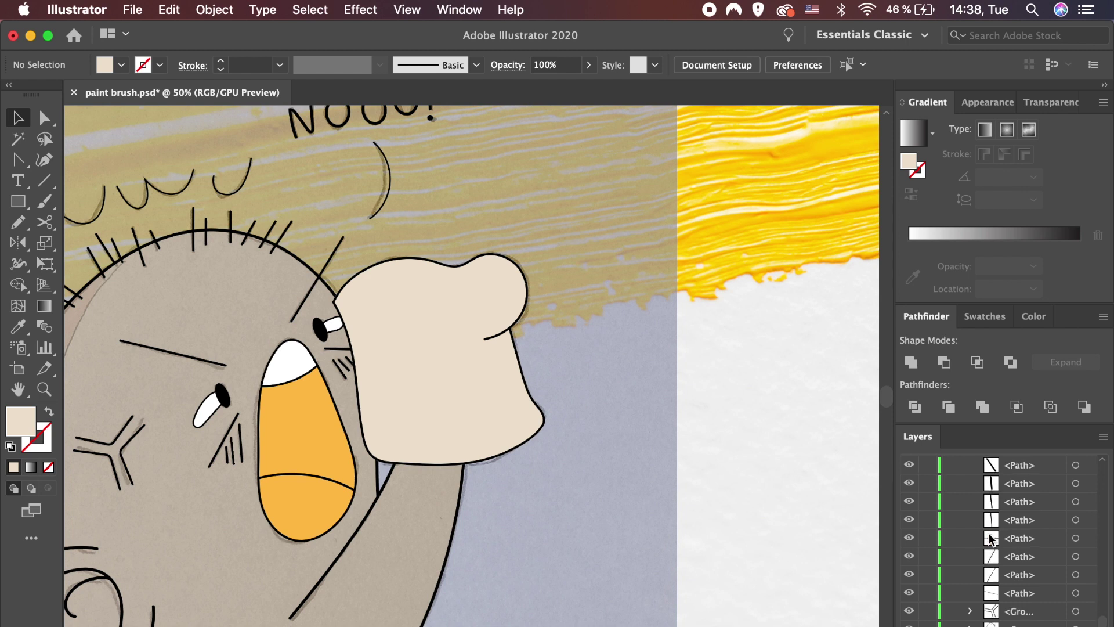
Move the sketch layer to the top and pencil three wrinkle lines inside the bag.
drag(1024, 611, 1042, 607)
drag(1032, 439, 1038, 462)
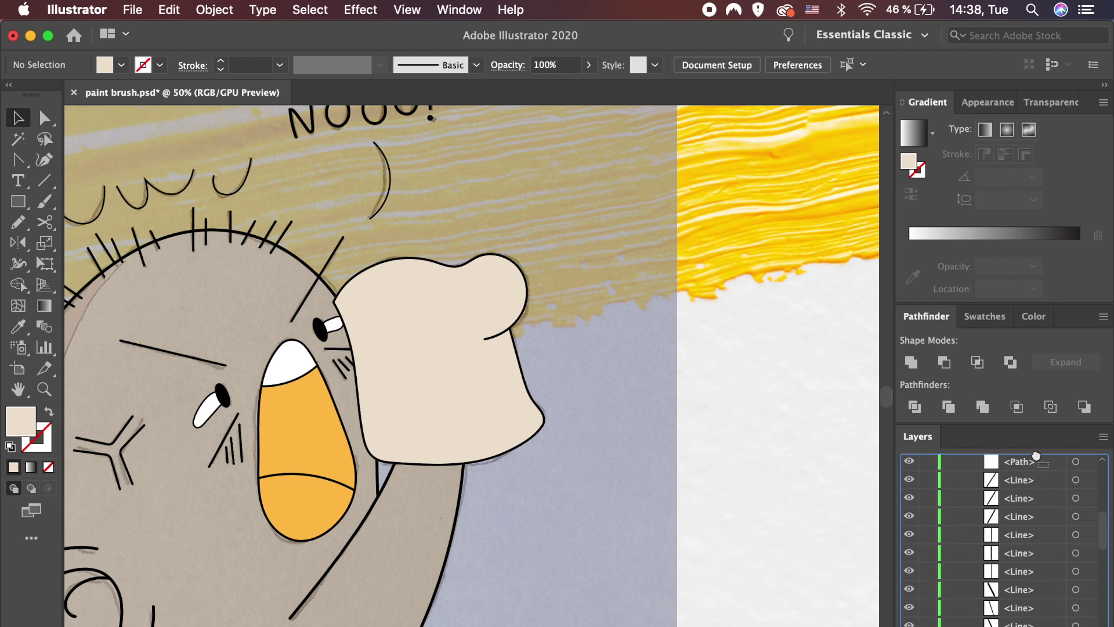
drag(1038, 463, 1038, 470)
key(super+equal)
key(n)
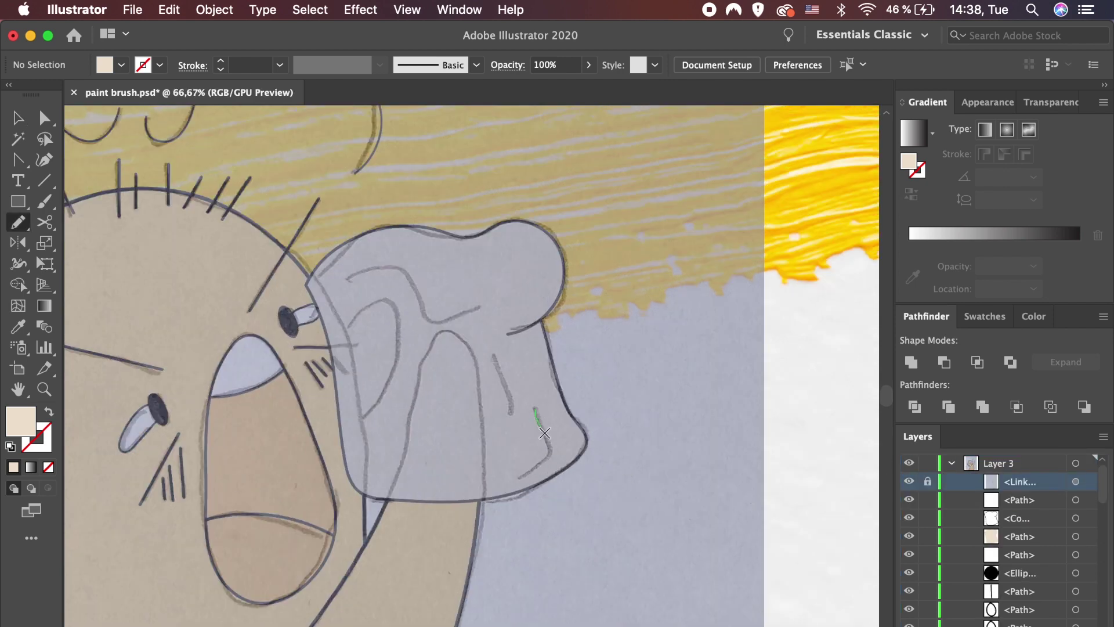
drag(544, 432, 517, 476)
drag(513, 392, 512, 414)
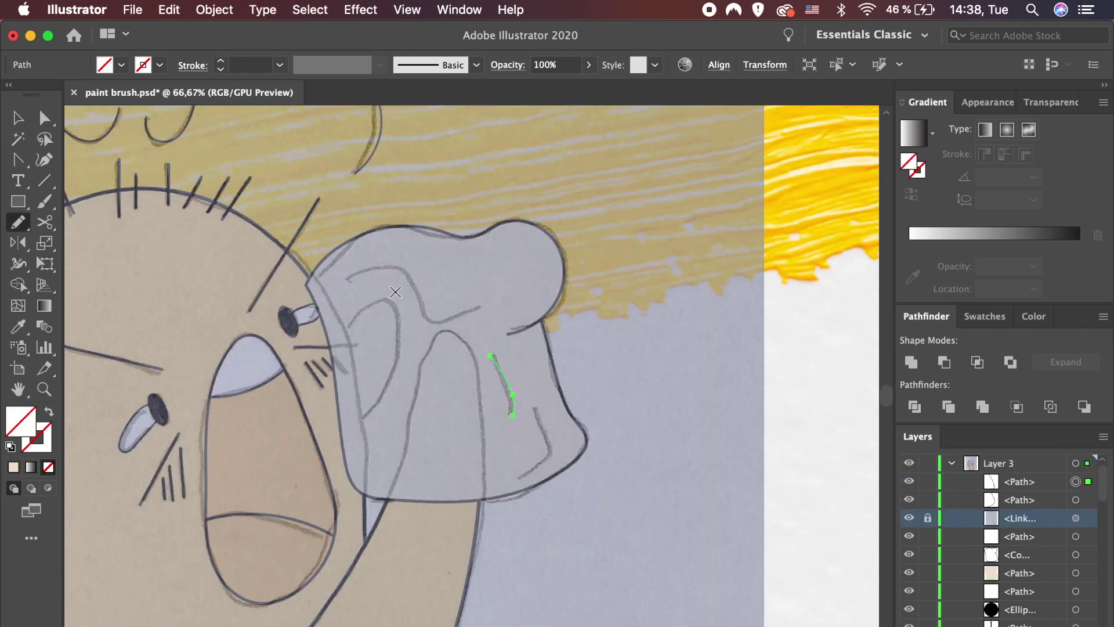
drag(467, 312, 484, 299)
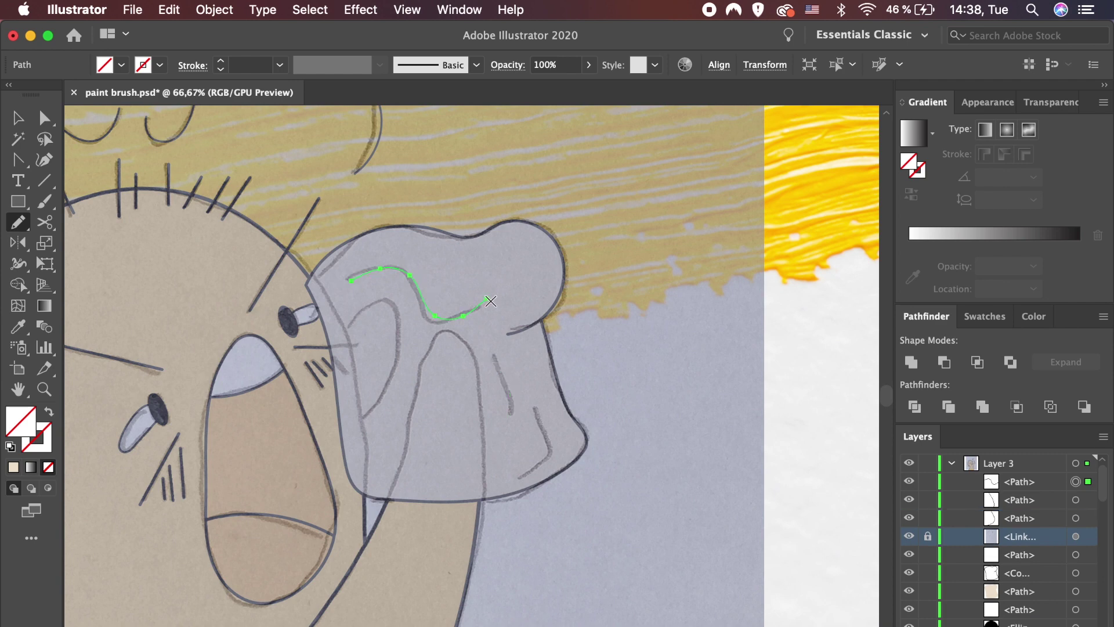
Give the wrinkle lines a black (000000) 4 pt stroke.
key(v)
shift+click(501, 374)
shift+click(543, 435)
double_click(50, 447)
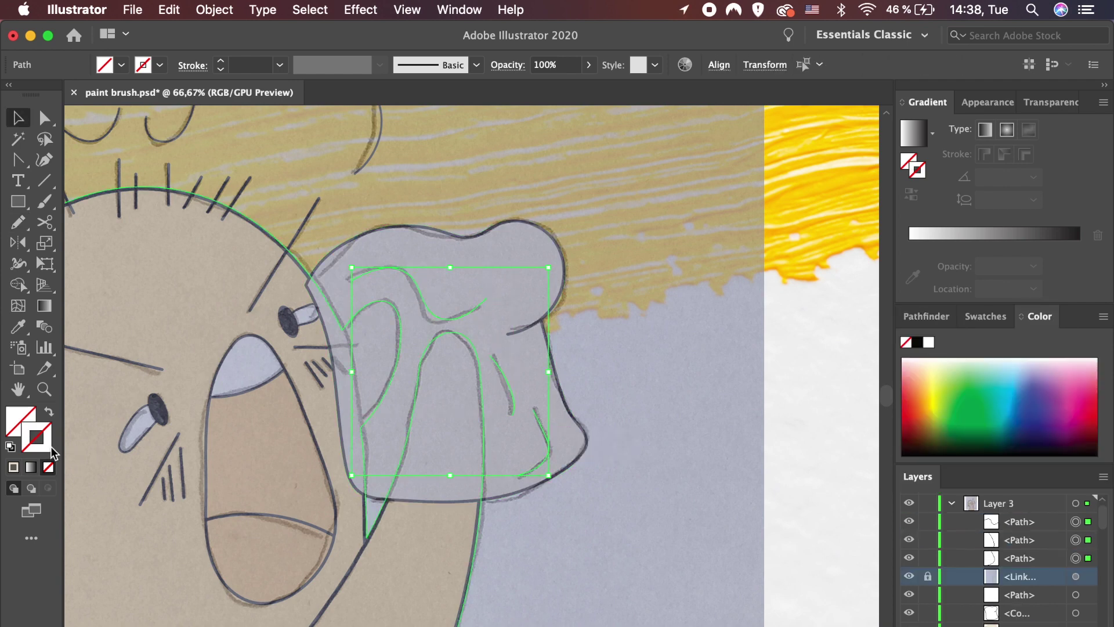
text(000000)
key(Return)
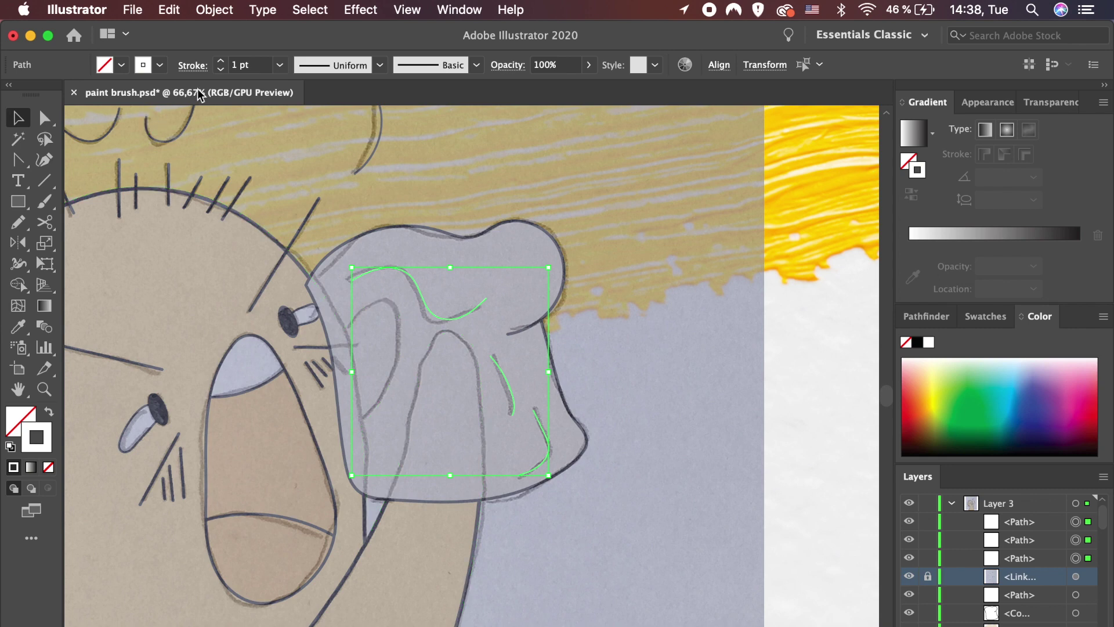
double_click(51, 435)
text(000000)
key(Return)
click(220, 61)
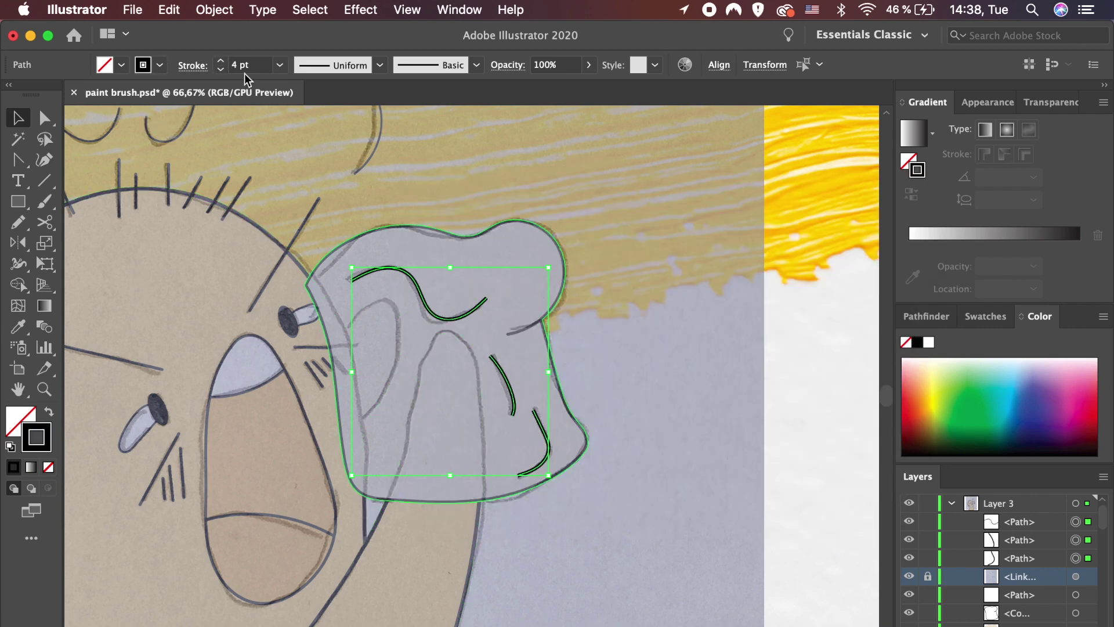
click(192, 65)
Expand the wrinkle strokes into shapes, then hide and lock the sketch layer.
click(228, 10)
click(235, 199)
click(604, 463)
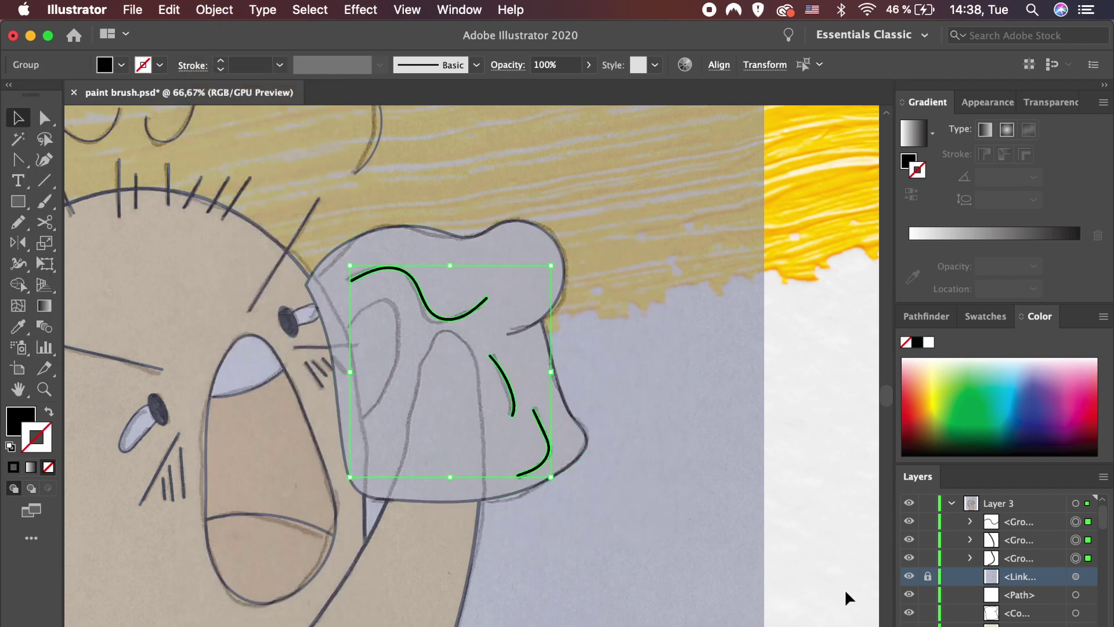
click(909, 575)
click(928, 575)
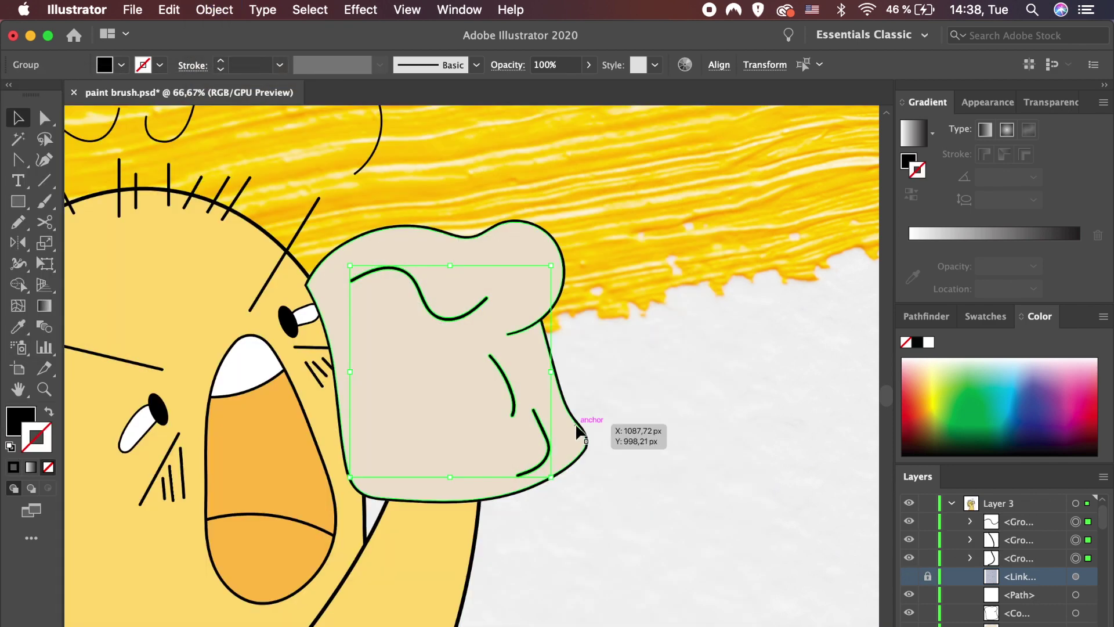
click(652, 493)
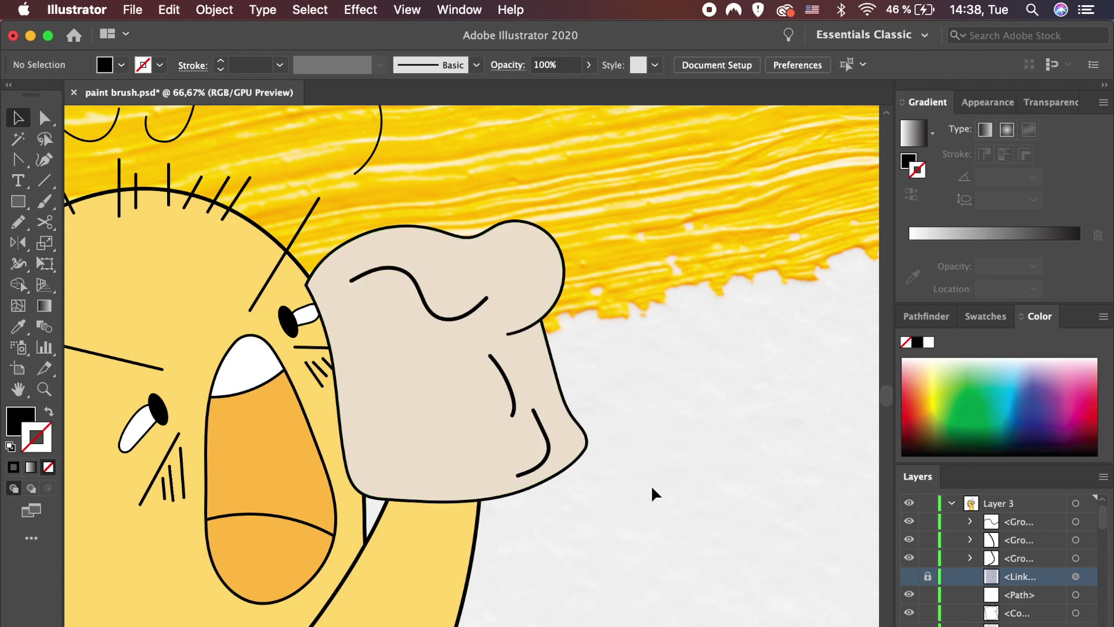
Pencil a shadow shape along the bag's right edge filled with darker beige.
key(n)
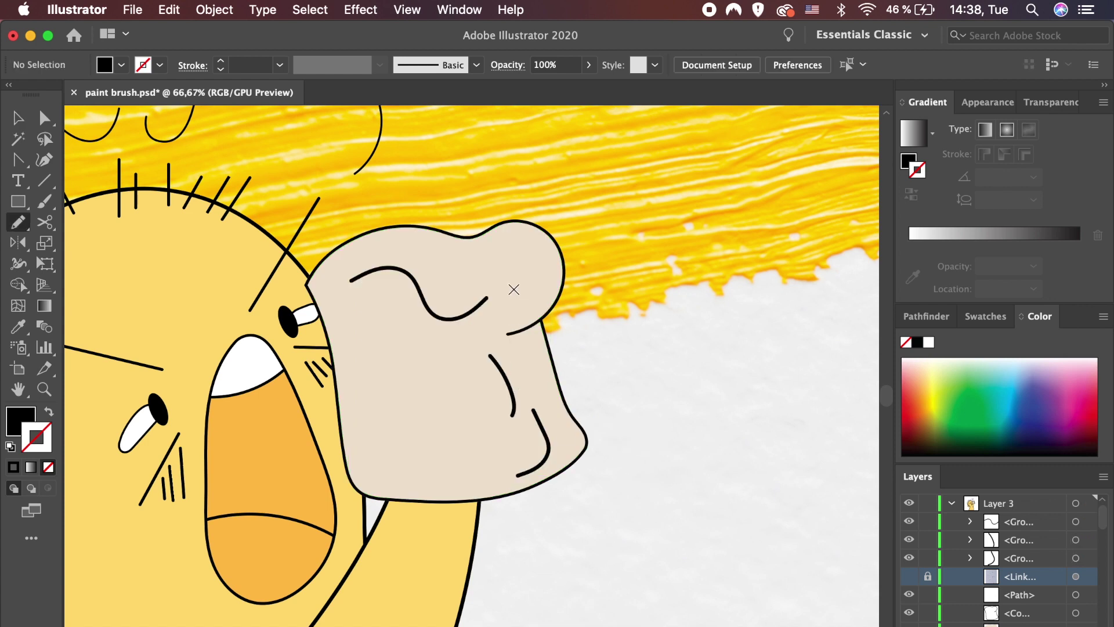
drag(523, 311, 539, 359)
drag(547, 314, 544, 309)
double_click(13, 432)
text(dad4c)
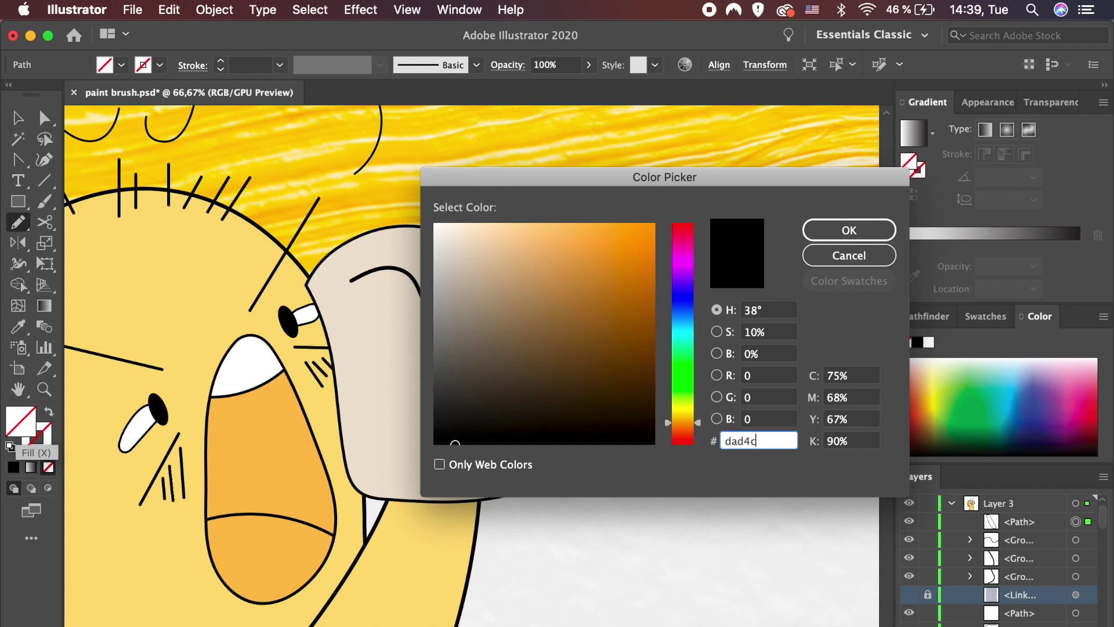
text(8)
key(Return)
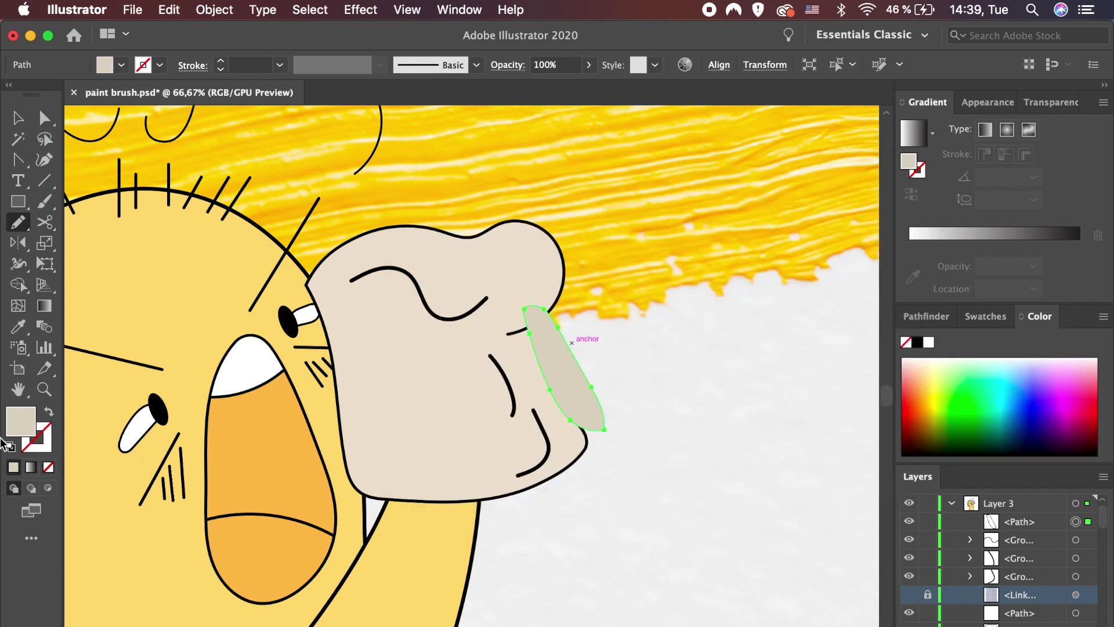
Trim the shadow to the bag with Shape Builder and delete the outside sliver.
key(v)
shift+click(545, 482)
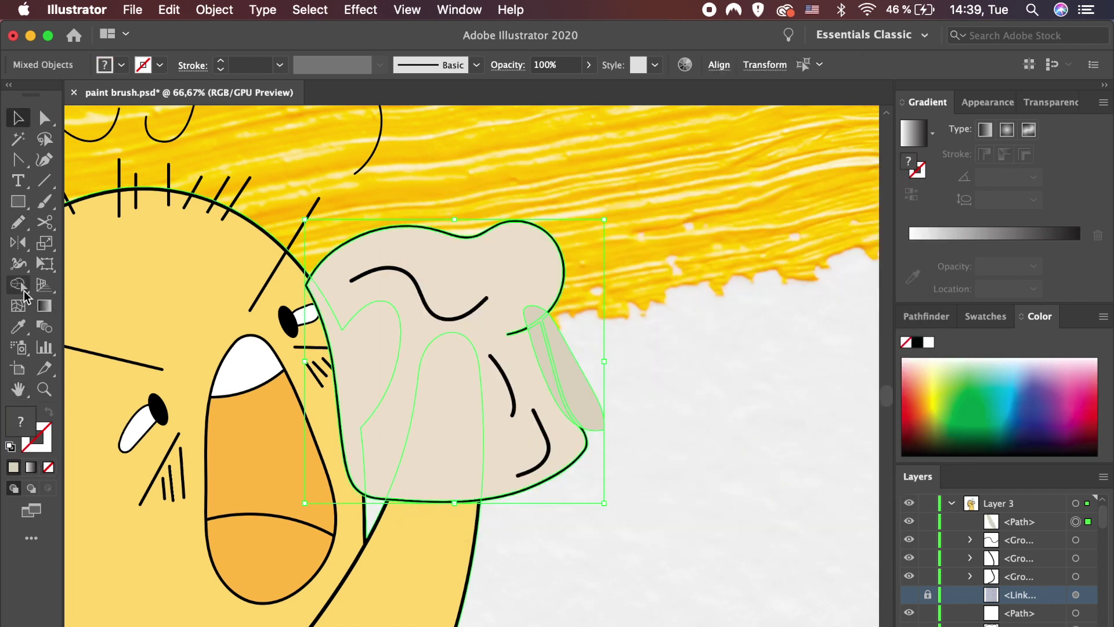
click(18, 286)
click(530, 312)
key(a)
click(616, 376)
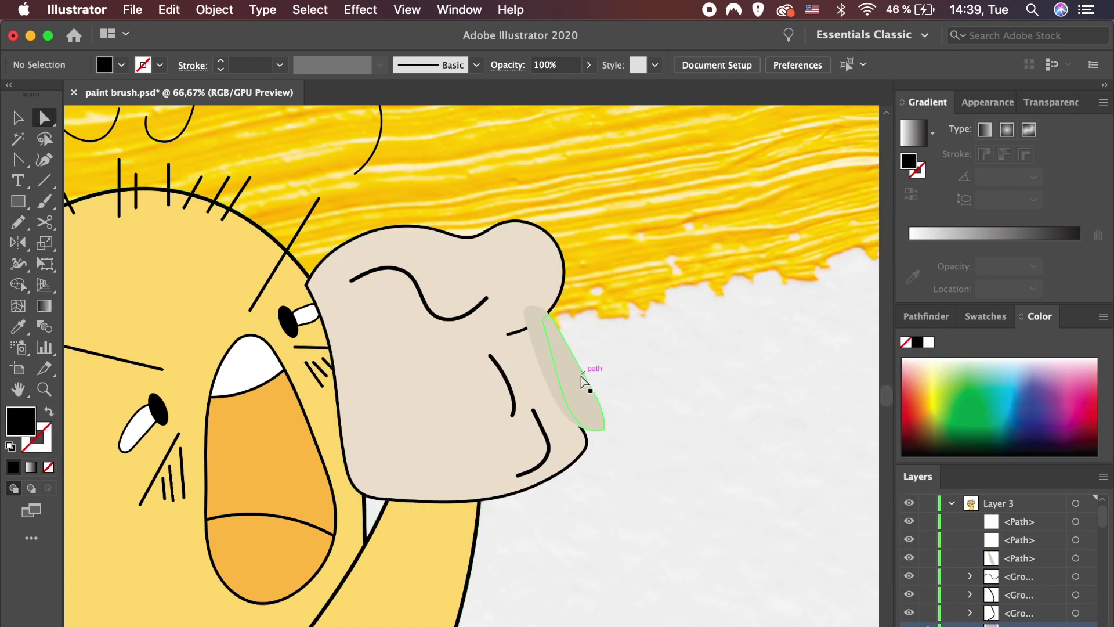
click(579, 373)
key(Delete)
Send the remaining shadow backward in the stacking order.
click(526, 322)
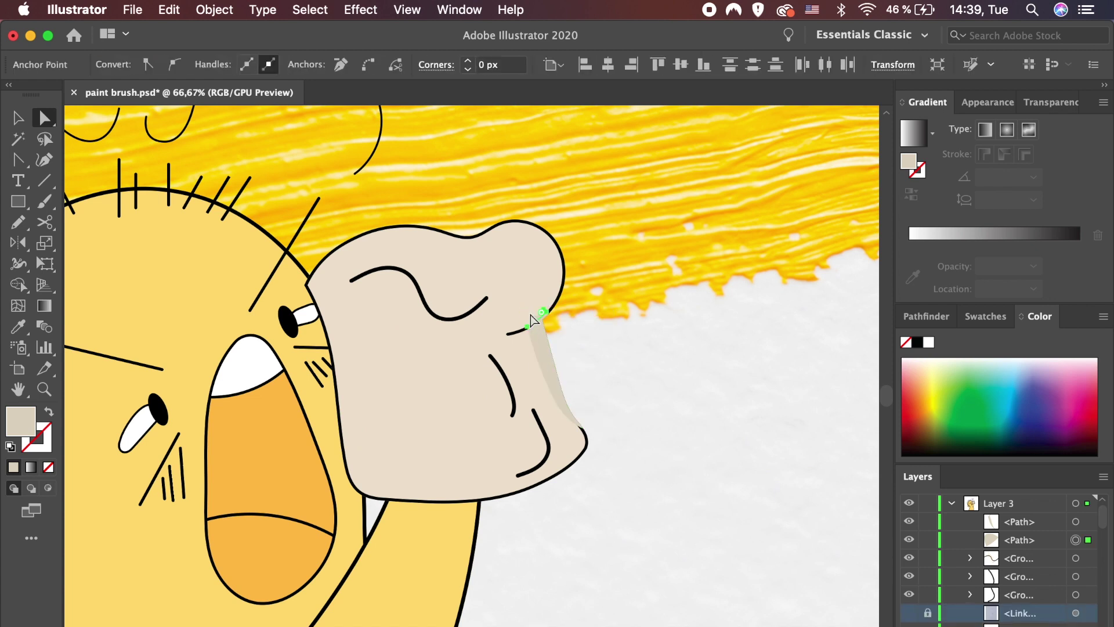
key(ctrl+shift+bracketleft)
click(541, 342)
key(ctrl+bracketleft)
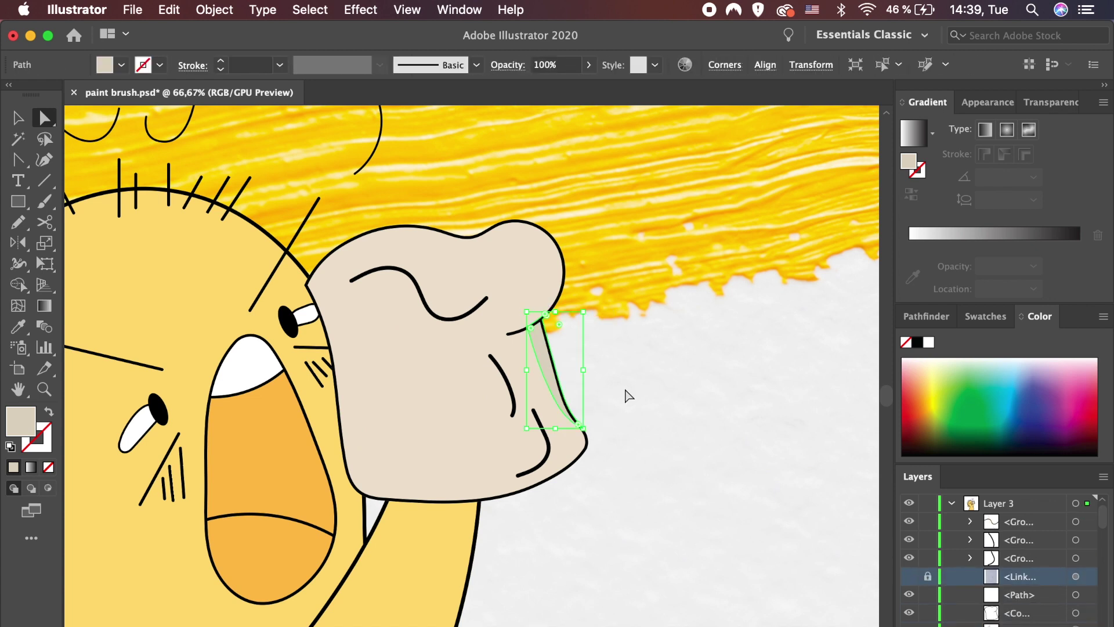
click(654, 415)
scroll(654, 414, left, 2)
Group the beige bag, its wrinkle lines and the shadow together.
key(n)
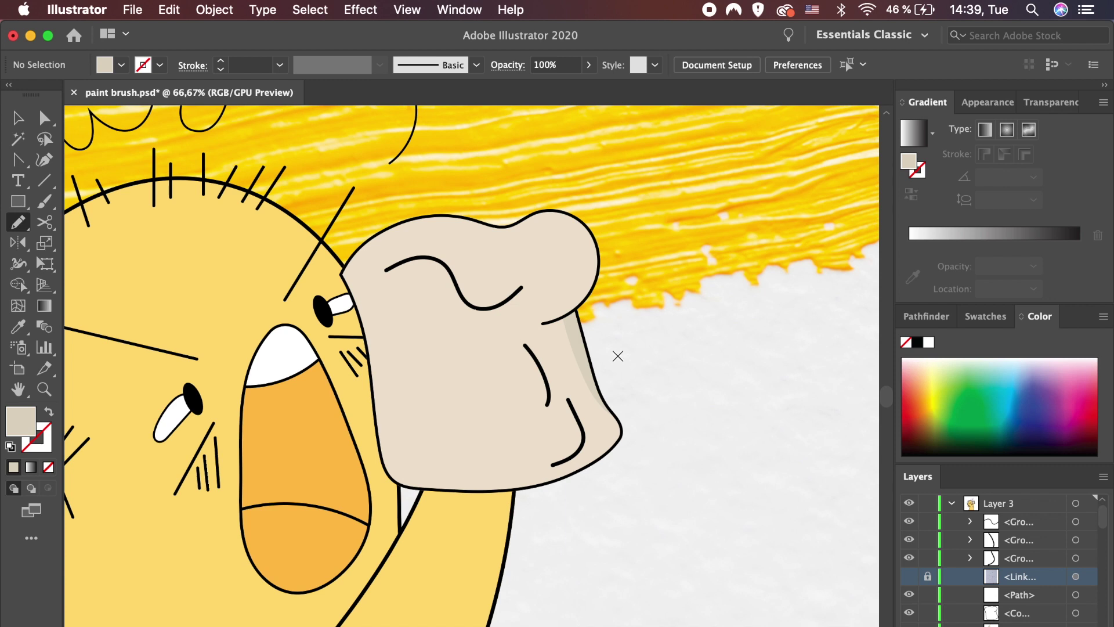
key(v)
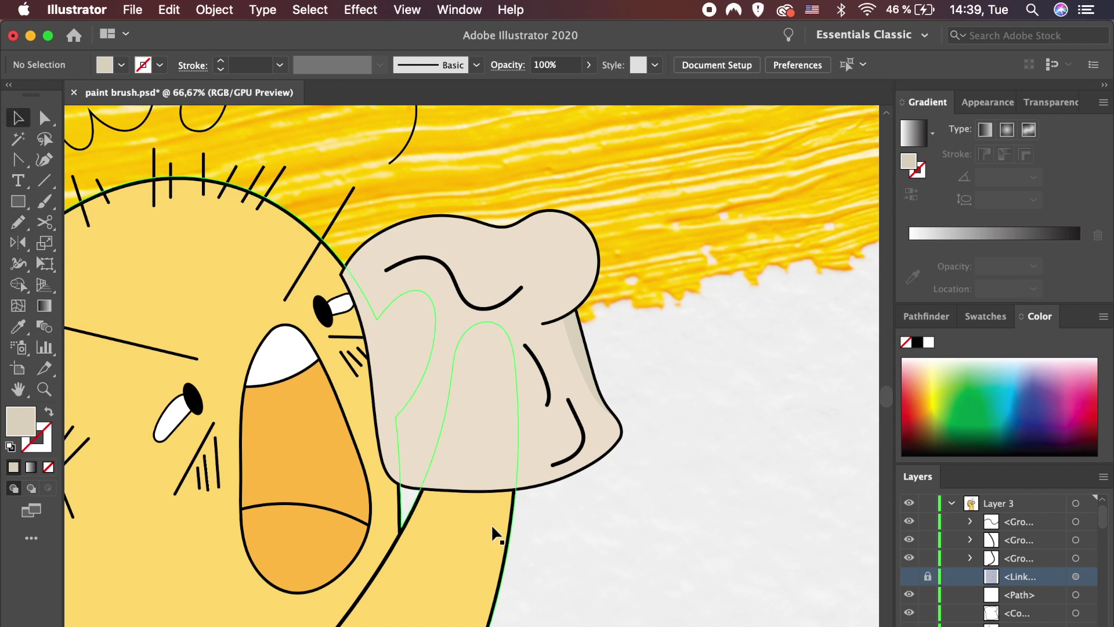
click(491, 523)
click(615, 521)
click(1075, 612)
shift+click(1075, 558)
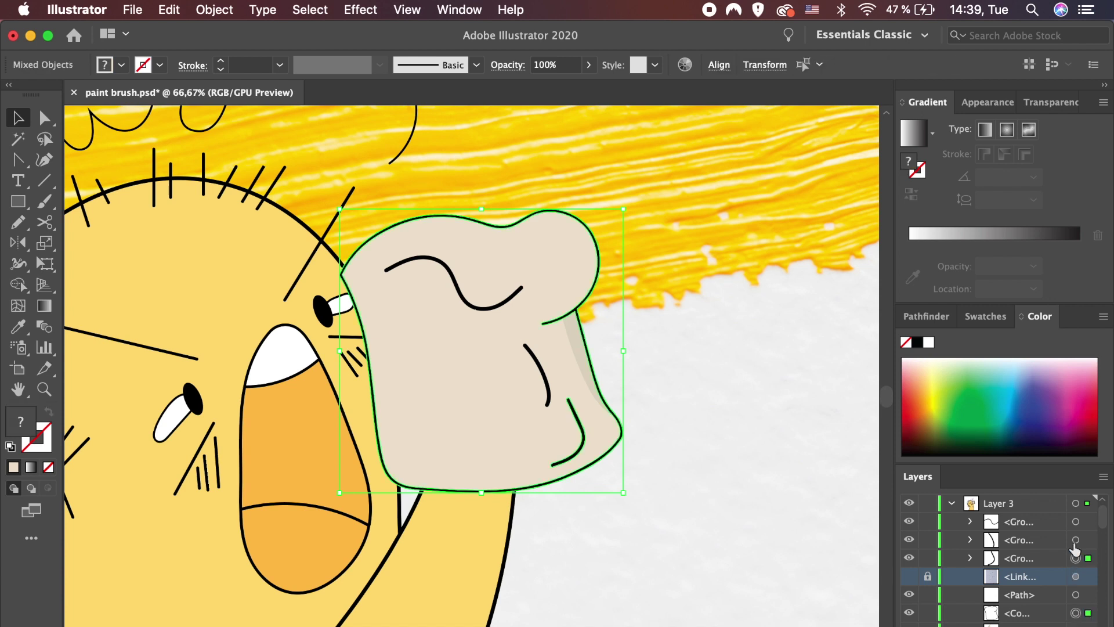
shift+click(1075, 521)
key(super+g)
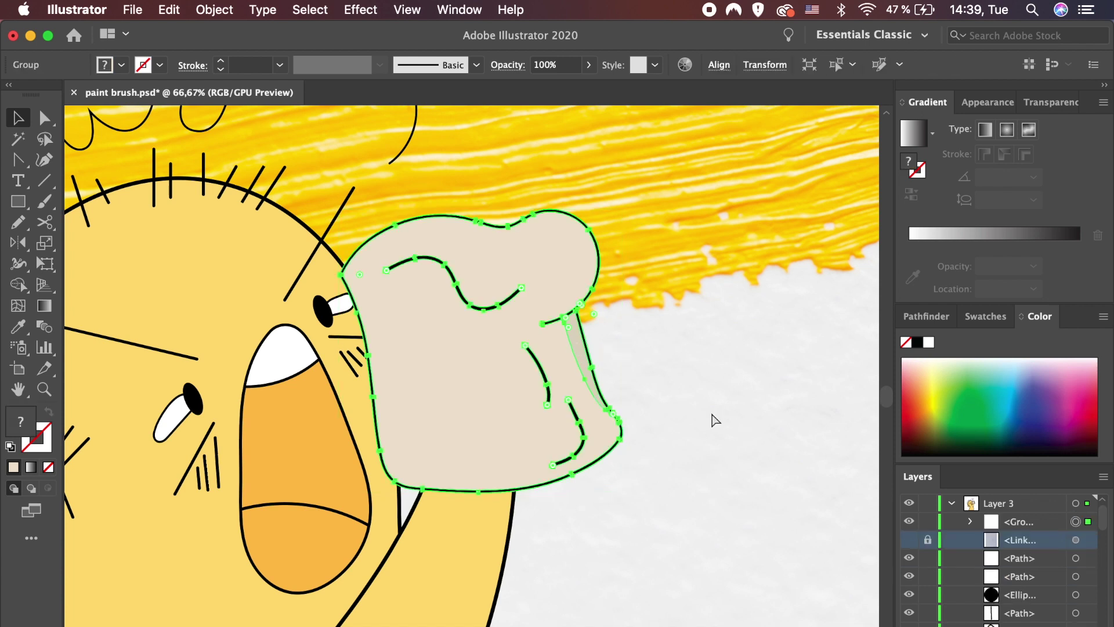
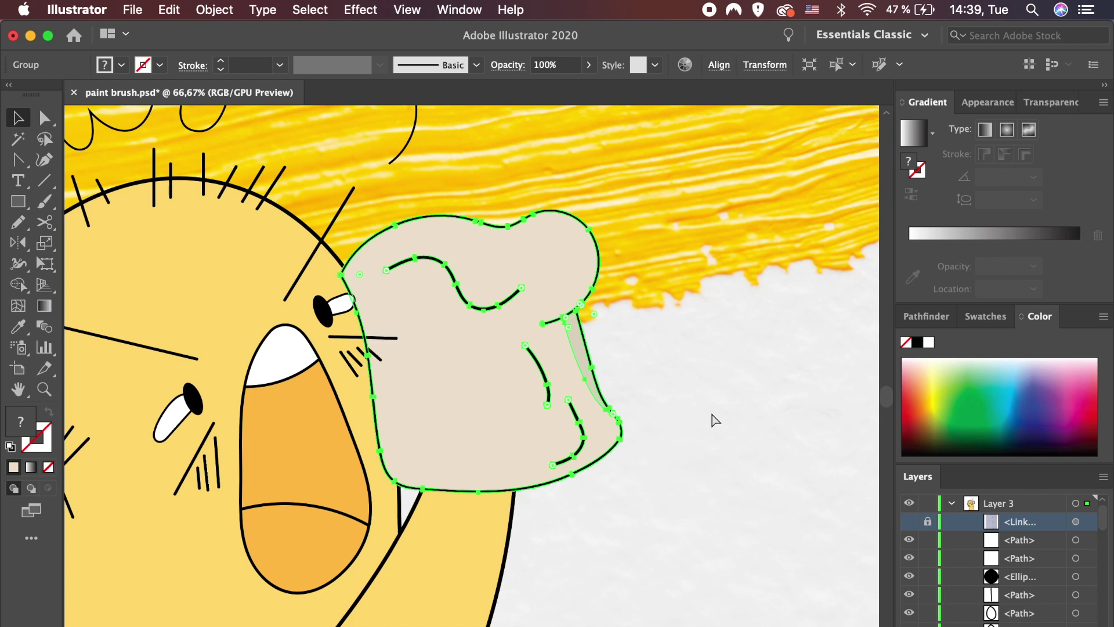
Send the cloth behind the hand and pencil a grey shadow left of the hand.
key(super+[)
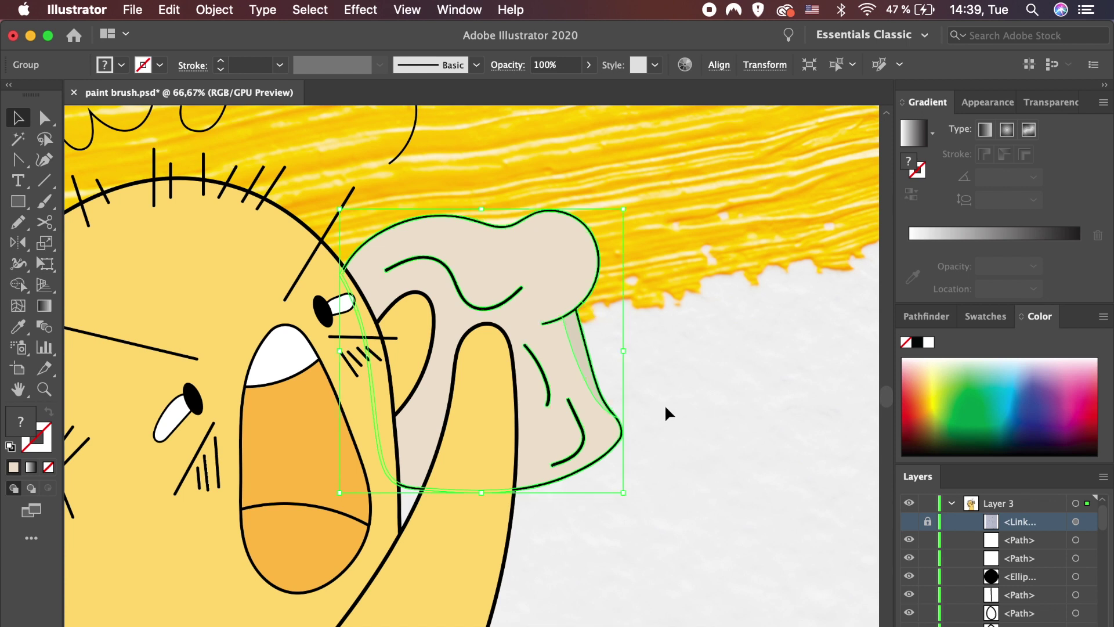
click(665, 408)
key(n)
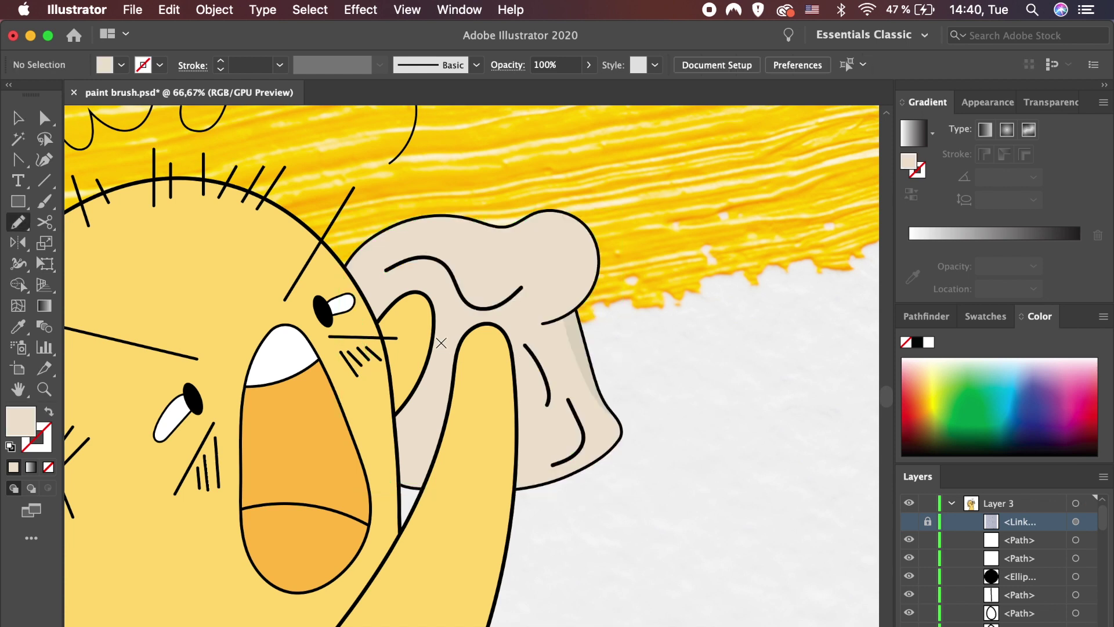
drag(417, 411, 430, 490)
drag(361, 460, 399, 337)
key(i)
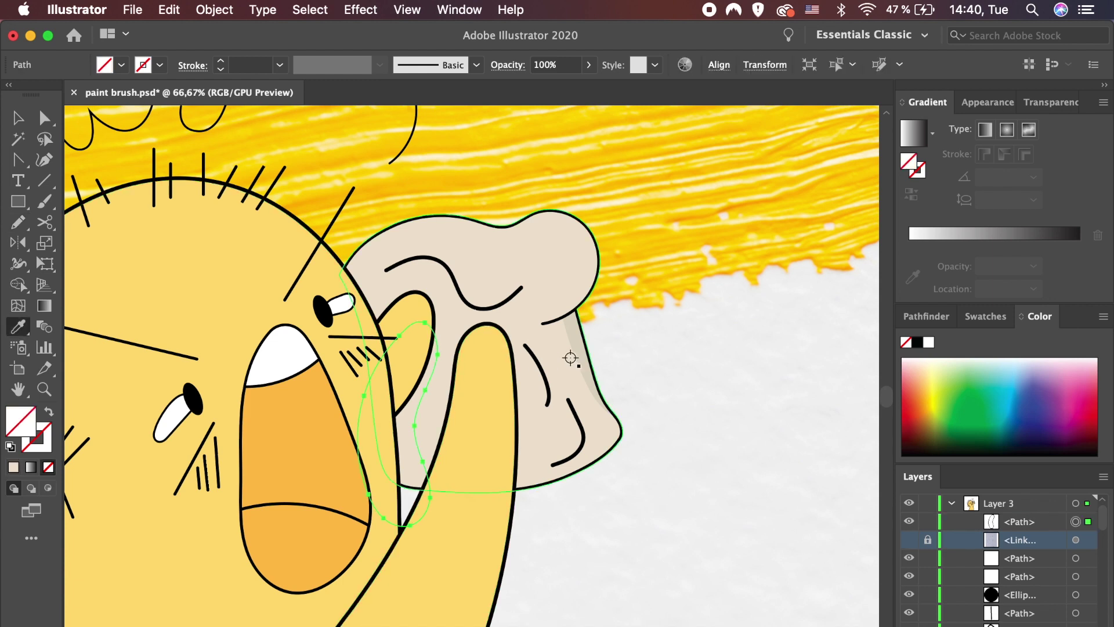
click(578, 348)
Trim the first shadow to the cloth outline with Shape Builder, deleting the excess.
key(v)
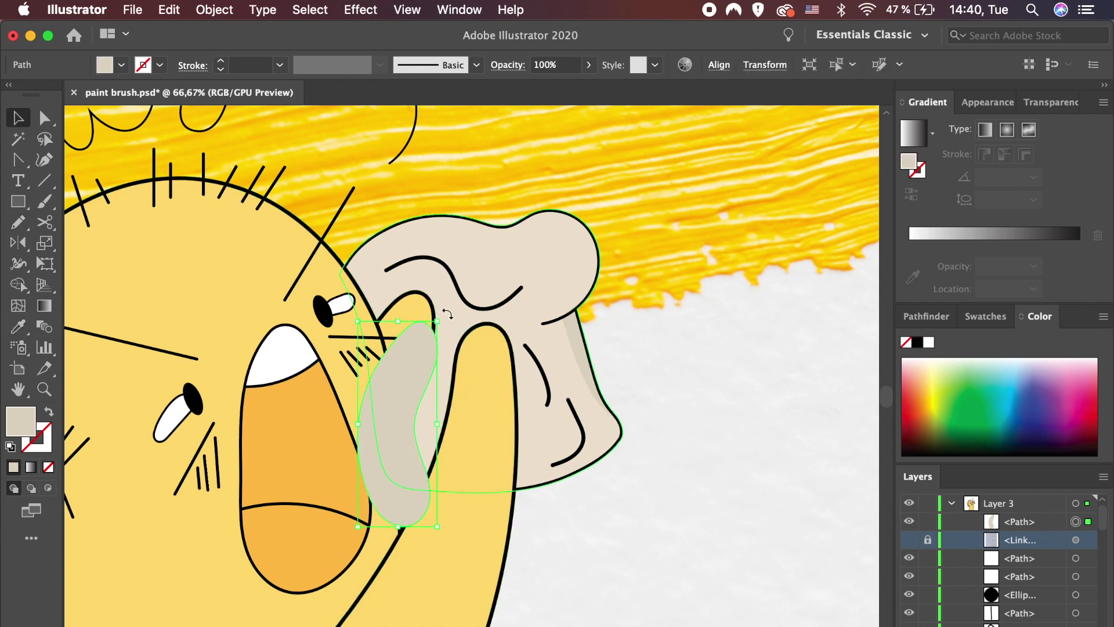
shift+click(557, 461)
click(20, 290)
click(394, 514)
key(a)
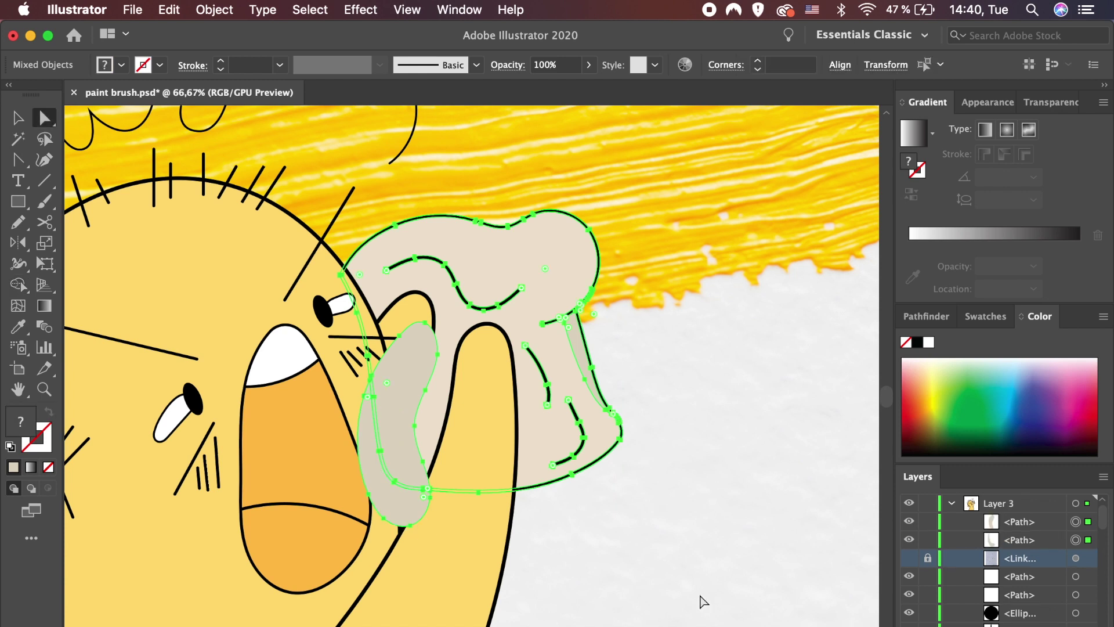
click(702, 601)
click(410, 498)
key(Delete)
key(v)
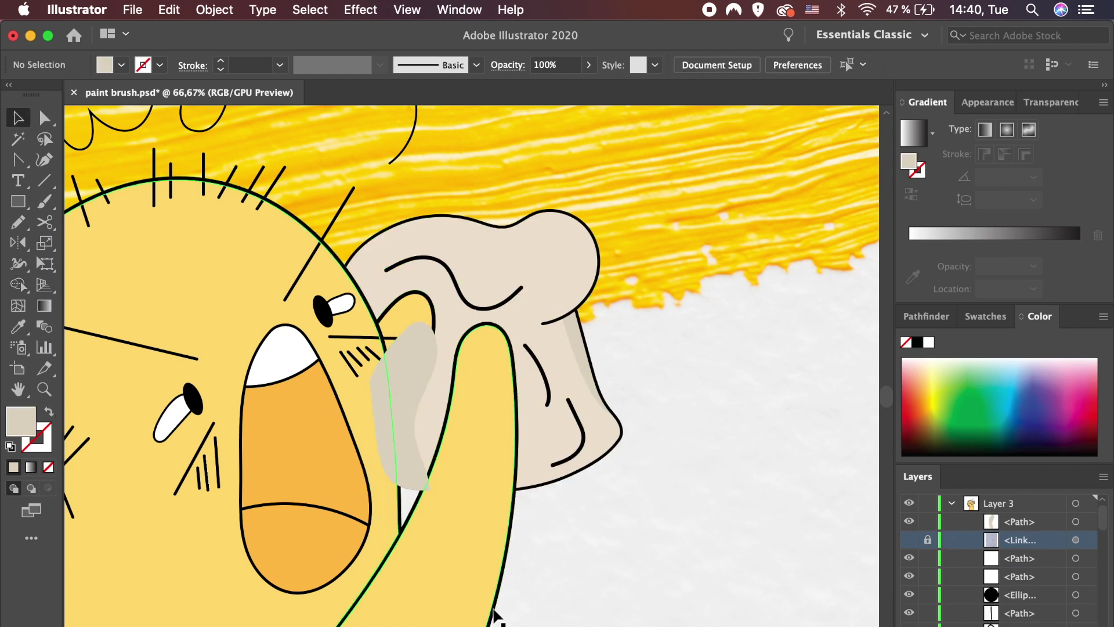
Pencil a second grey shadow right of the hand and trim it to the cloth.
key(n)
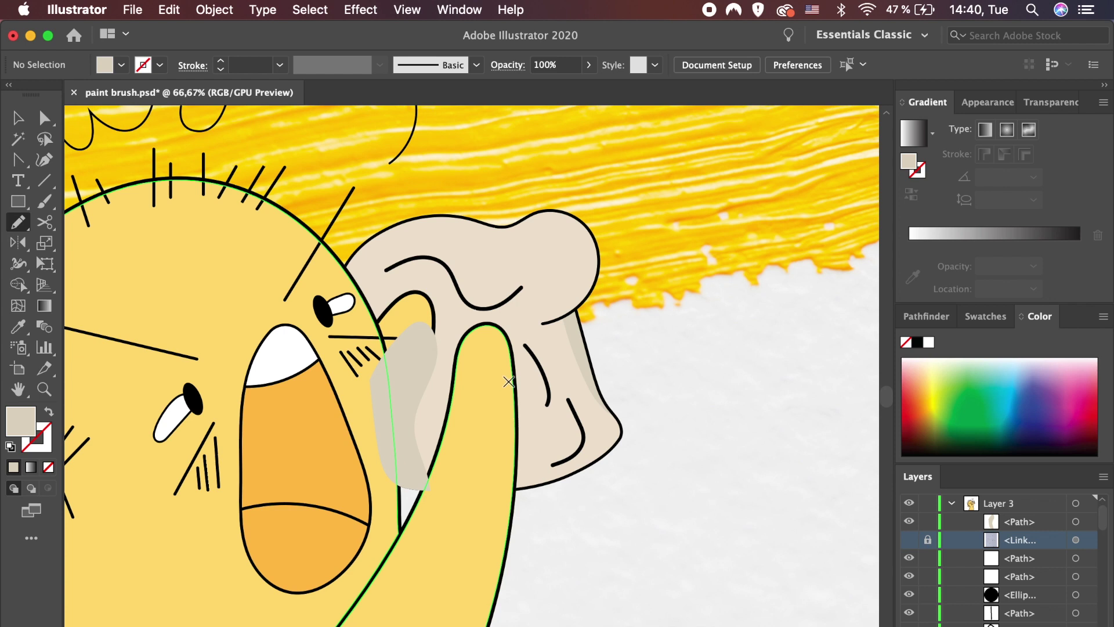
drag(515, 391, 504, 437)
key(i)
click(423, 447)
key(v)
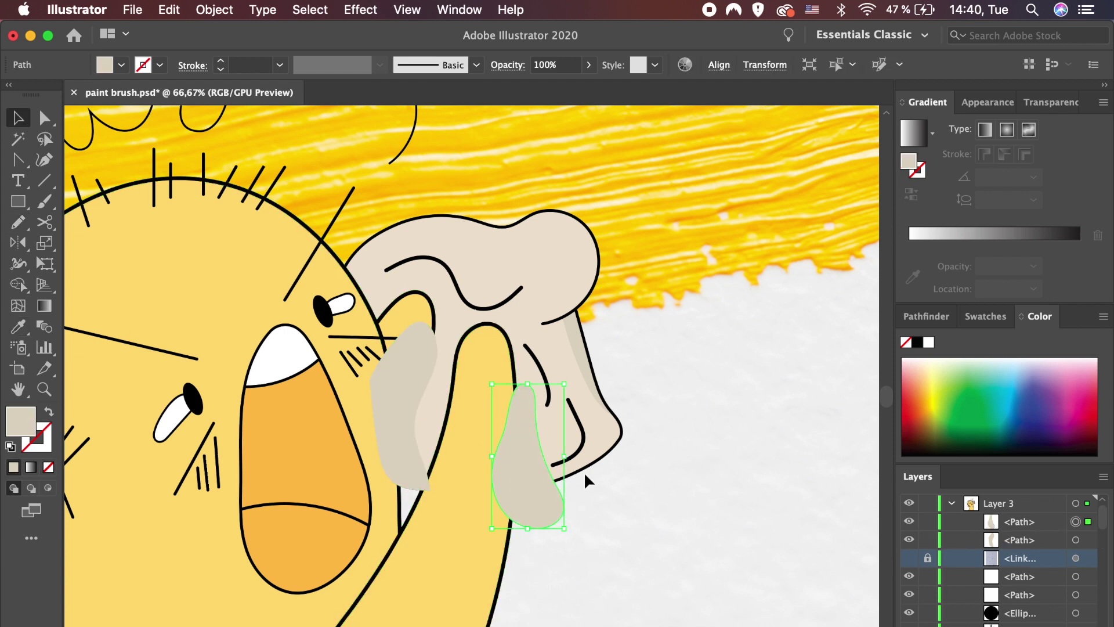
shift+click(586, 458)
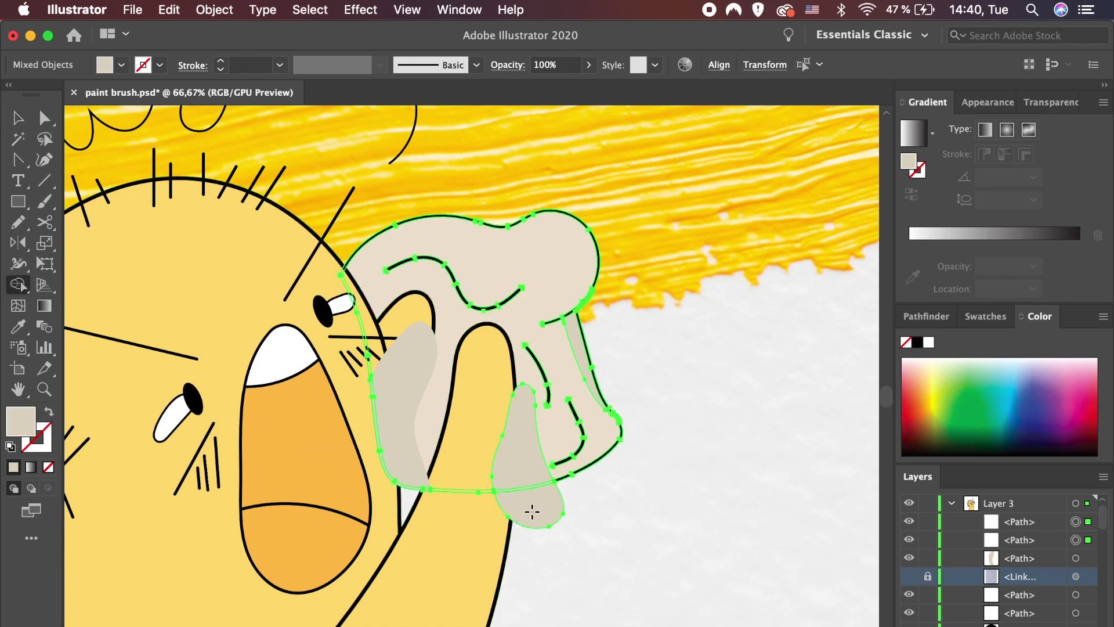
key(a)
click(545, 515)
click(542, 522)
key(v)
click(534, 451)
Send both grey shadow shapes backward so they tuck behind the hand.
shift+click(387, 409)
key(super+bracketleft)
scroll(392, 418, up, 2)
key(super+bracketleft)
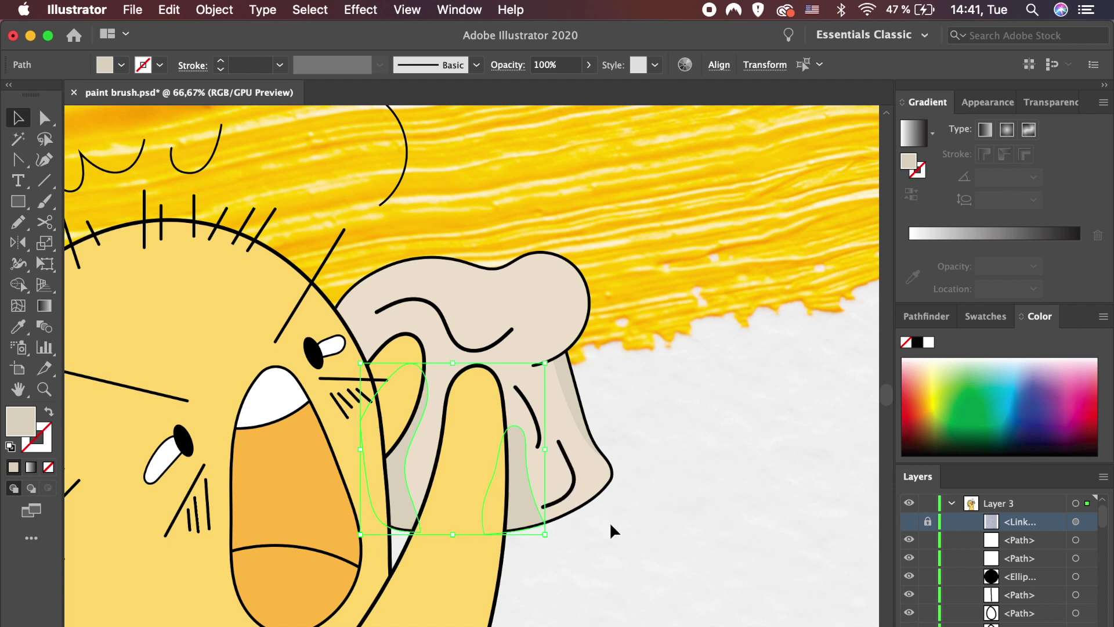
Select the five curly hair strokes above the character's head.
drag(572, 423, 518, 333)
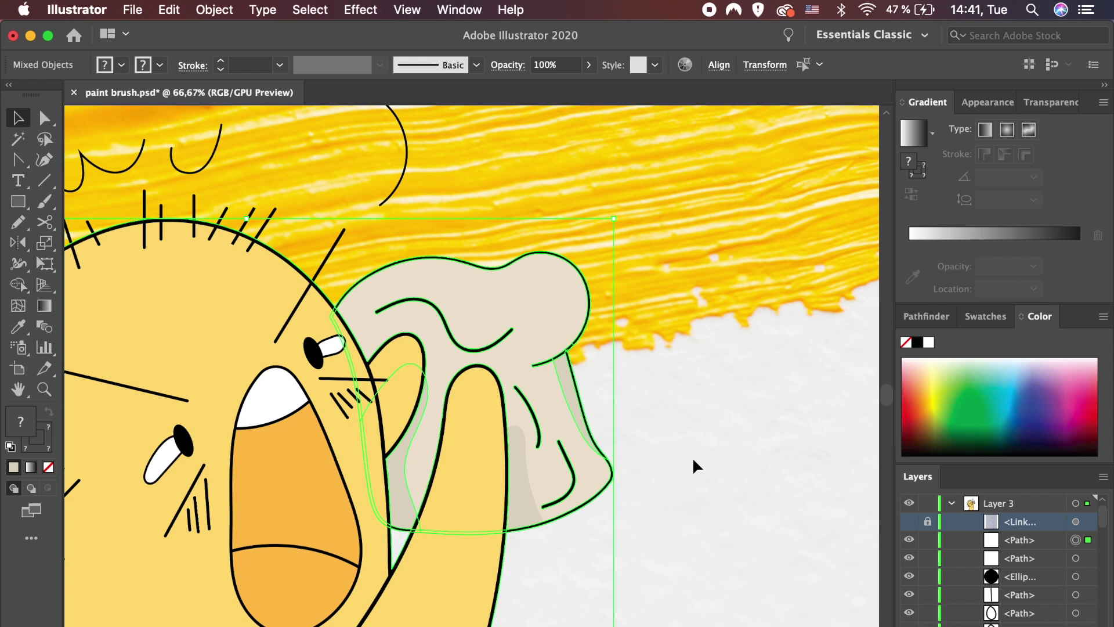
scroll(696, 466, down, 5)
scroll(696, 466, down, 2)
click(806, 460)
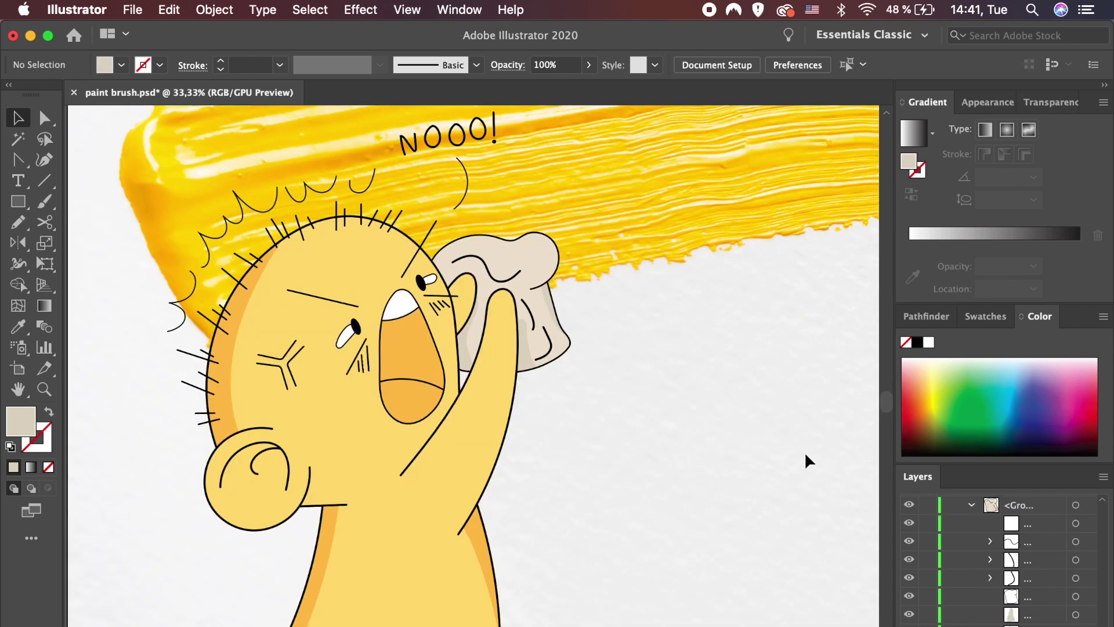
scroll(987, 609, down, 3)
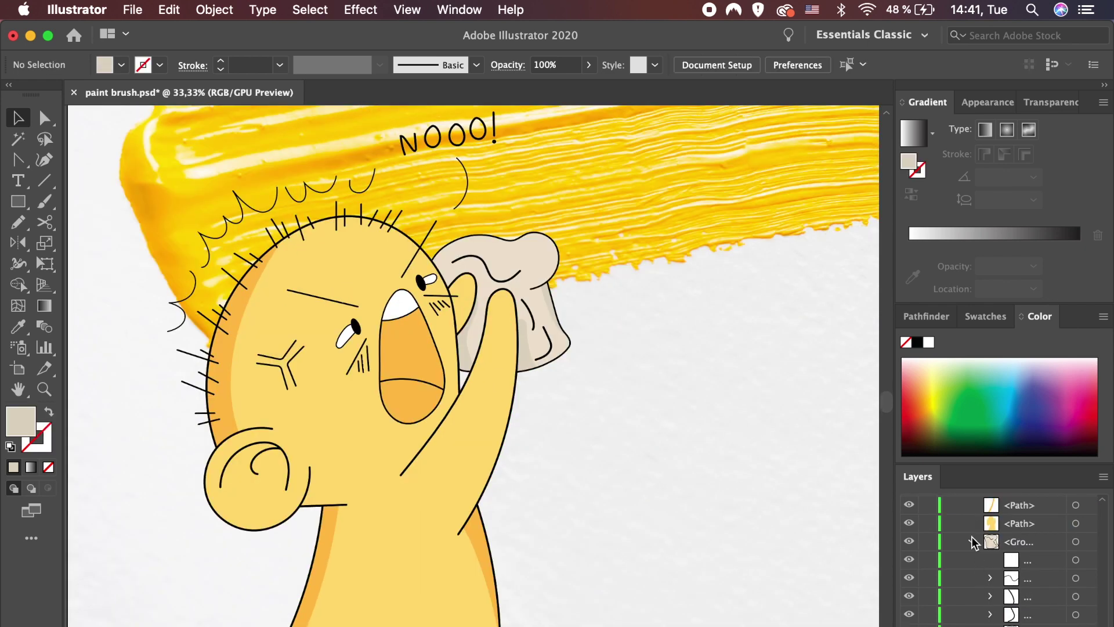
scroll(714, 536, down, 1)
scroll(174, 174, up, 2)
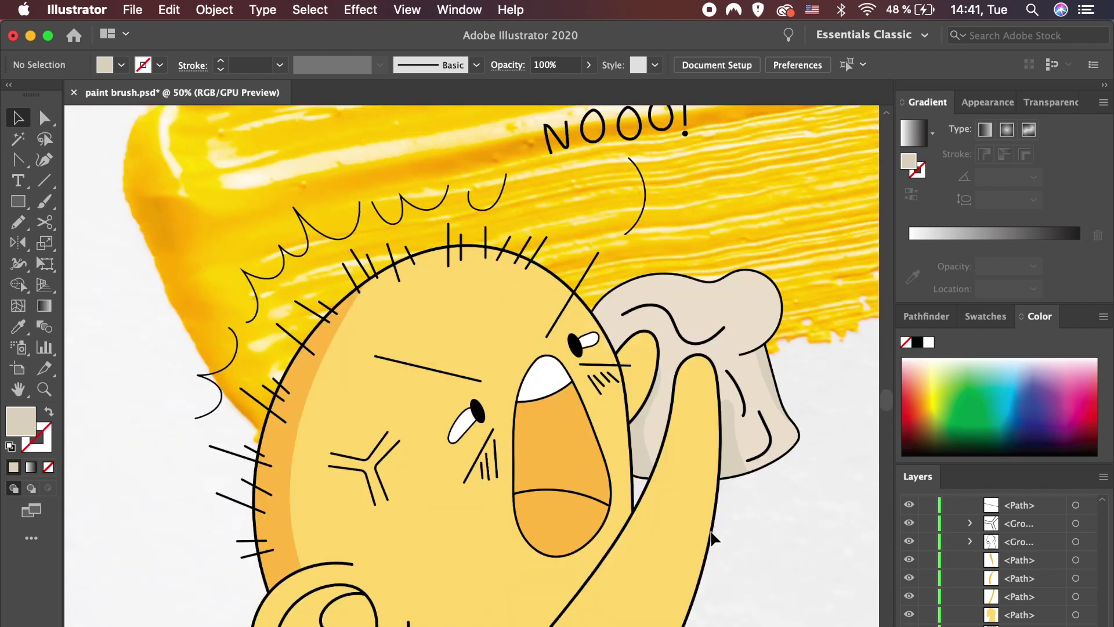
click(285, 319)
shift+click(268, 370)
shift+click(477, 211)
shift+click(526, 229)
shift+click(667, 247)
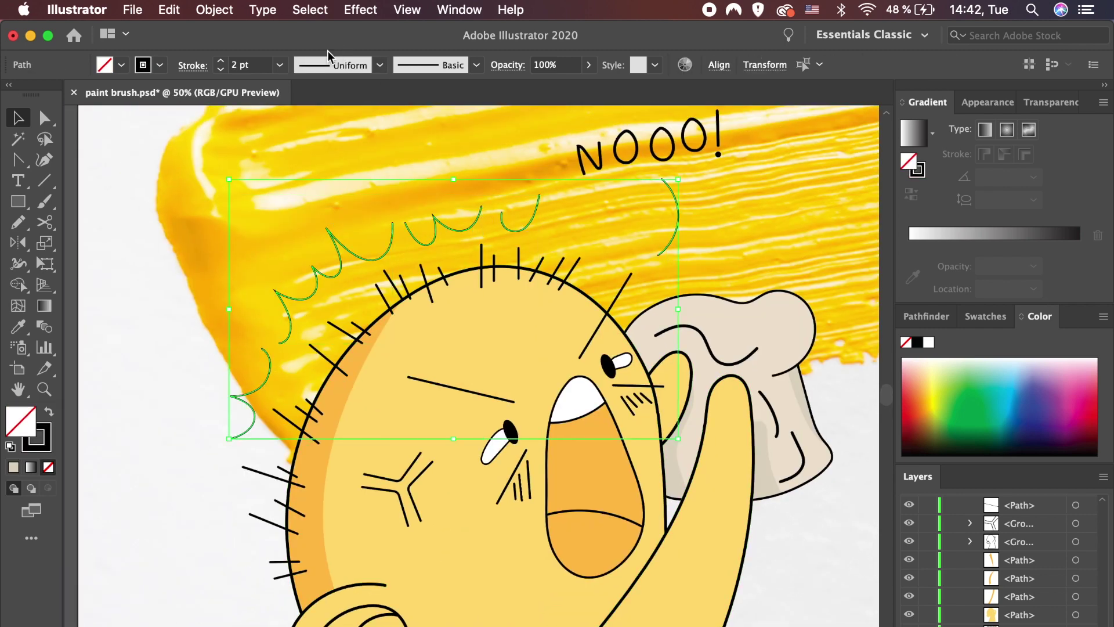
Set the curls' stroke weight to 3 pt and expand them into filled shapes.
click(185, 65)
text(3)
key(Return)
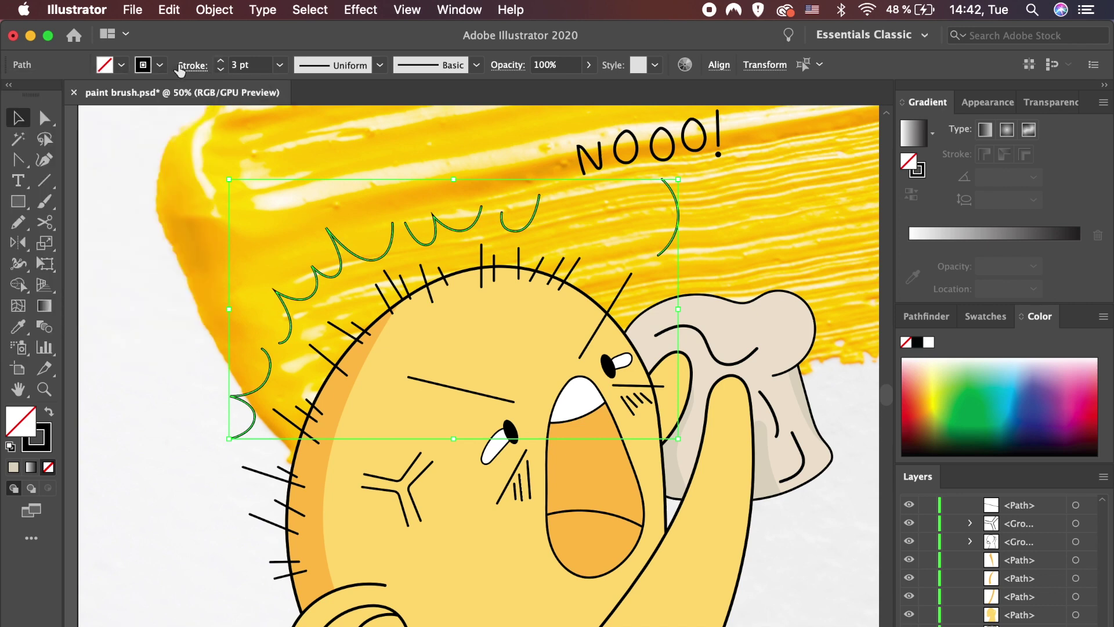
click(214, 9)
click(256, 200)
key(Return)
click(166, 483)
key(super+minus)
key(super+minus)
key(super+minus)
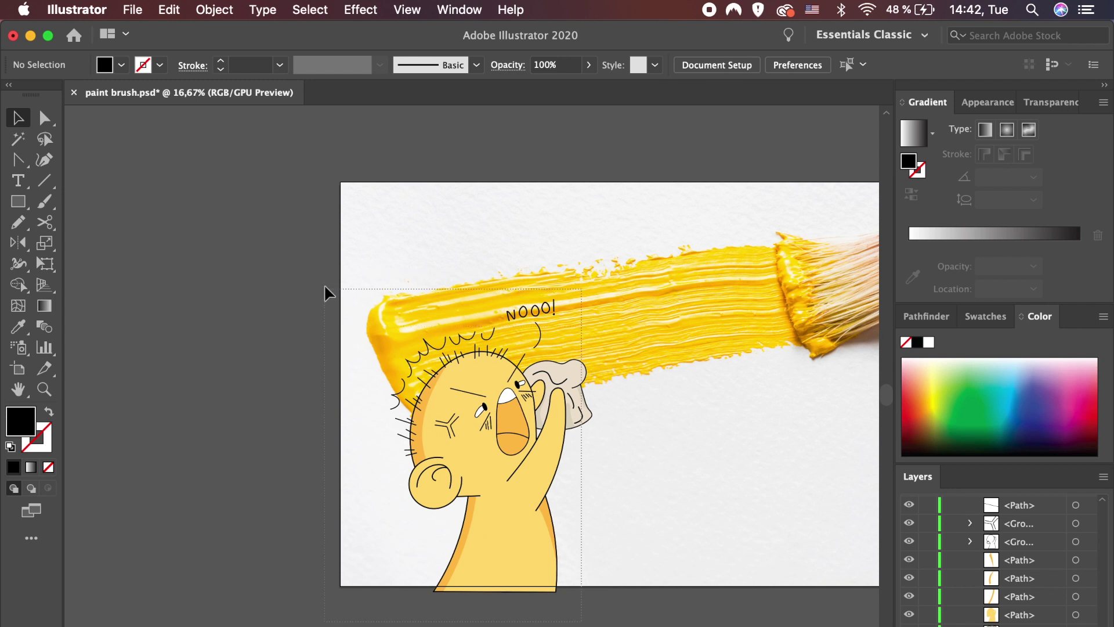
Group the character's parts together with the cloth.
drag(330, 333, 333, 292)
shift+click(583, 377)
key(super+g)
click(705, 457)
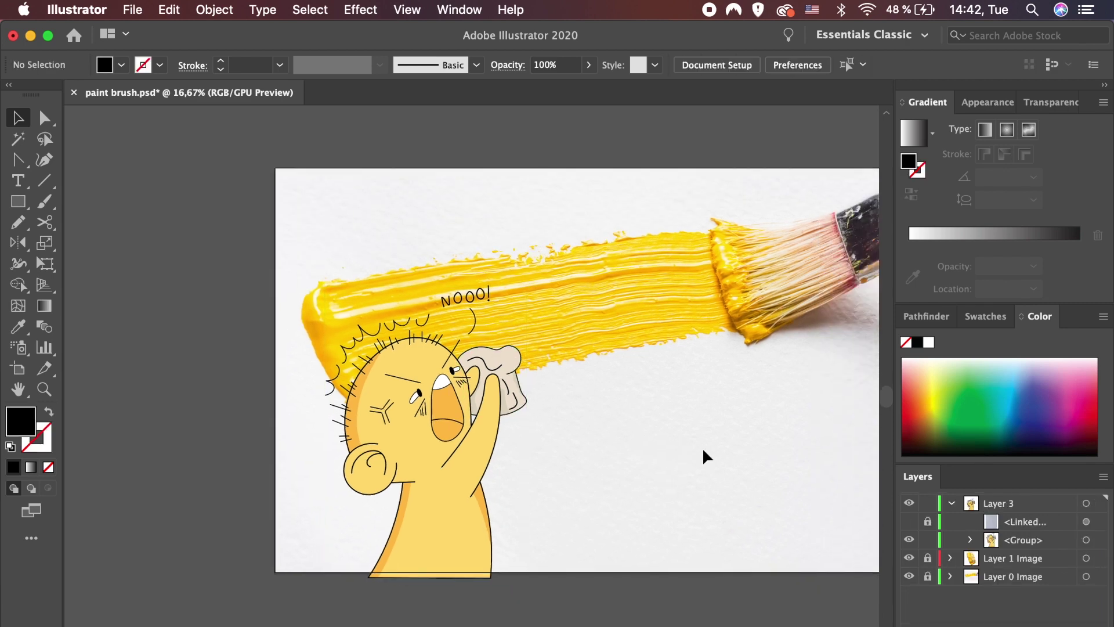
Create a new Layer 4 above Layer 0 Image and make it the drawing target.
scroll(704, 457, right, 3)
scroll(705, 456, right, 5)
key(super+equal)
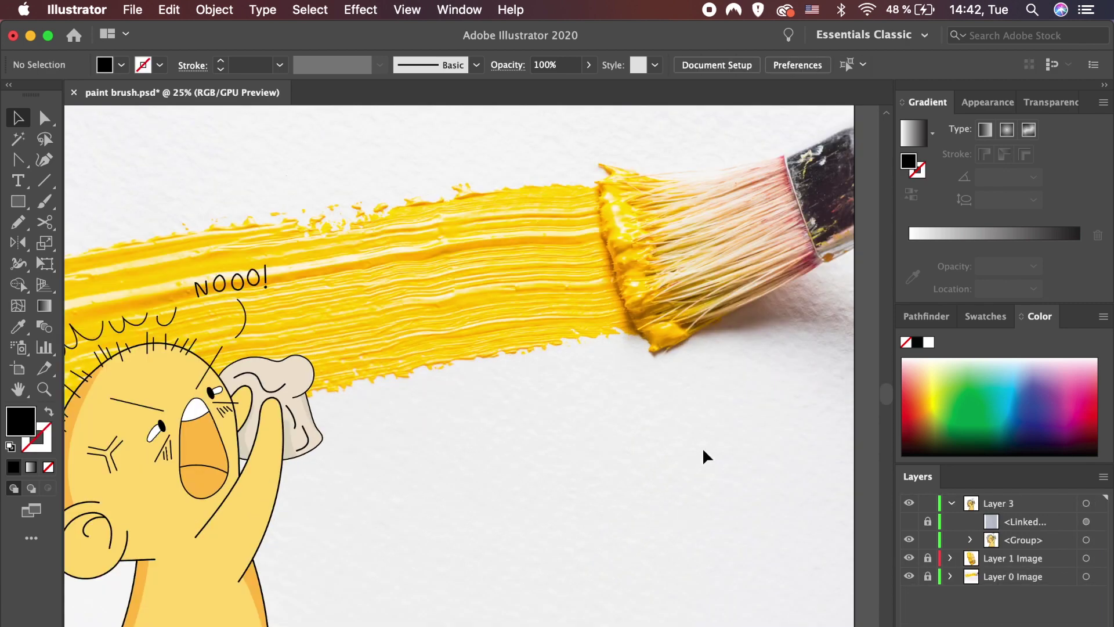
key(n)
click(1013, 506)
click(1061, 617)
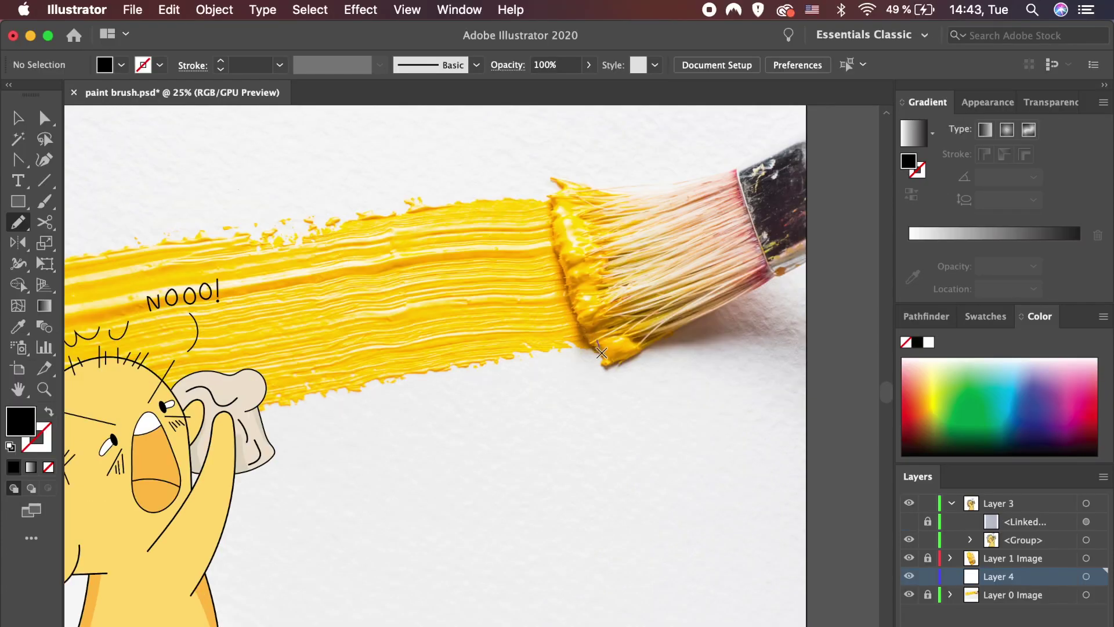
Pencil a closed drip outline below the brush tip with no fill and 3 pt black stroke.
drag(596, 407, 608, 471)
drag(632, 416, 635, 502)
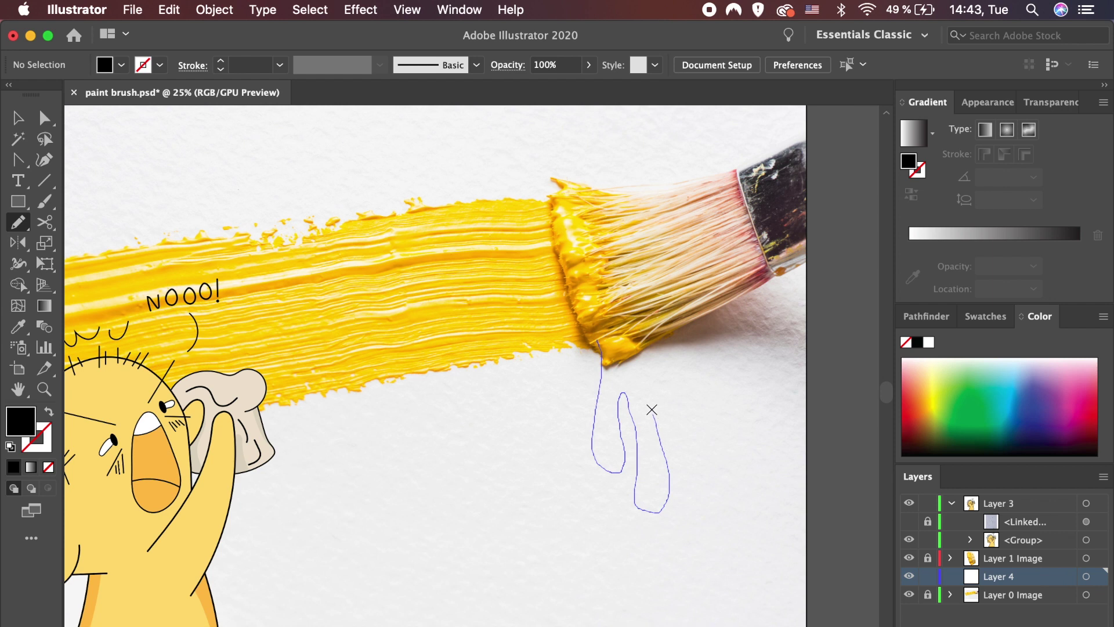
drag(651, 410, 599, 342)
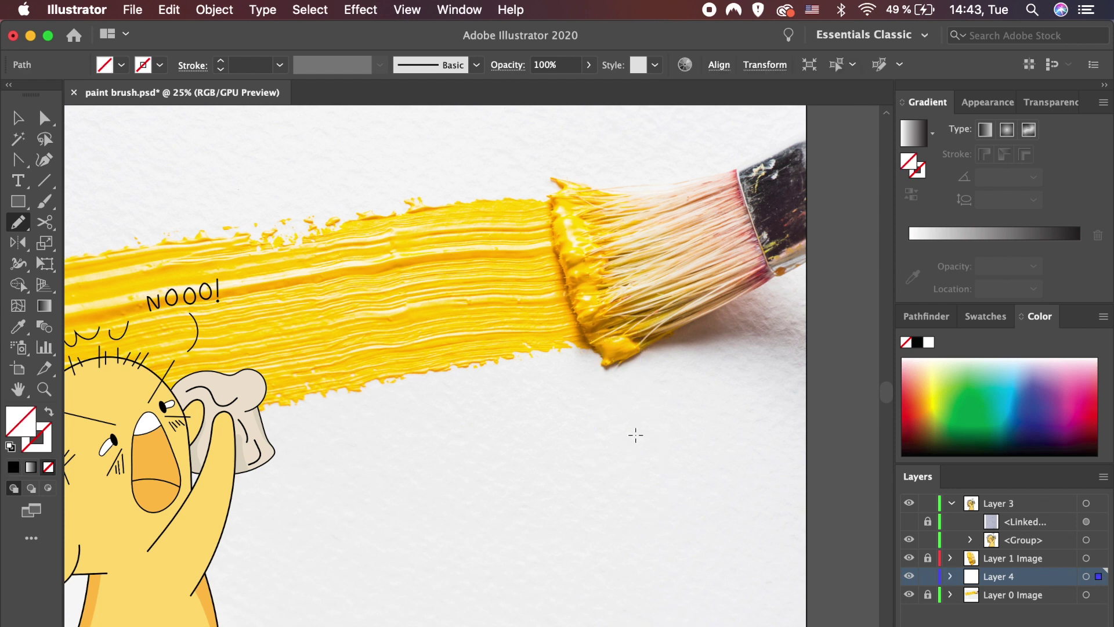
key(v)
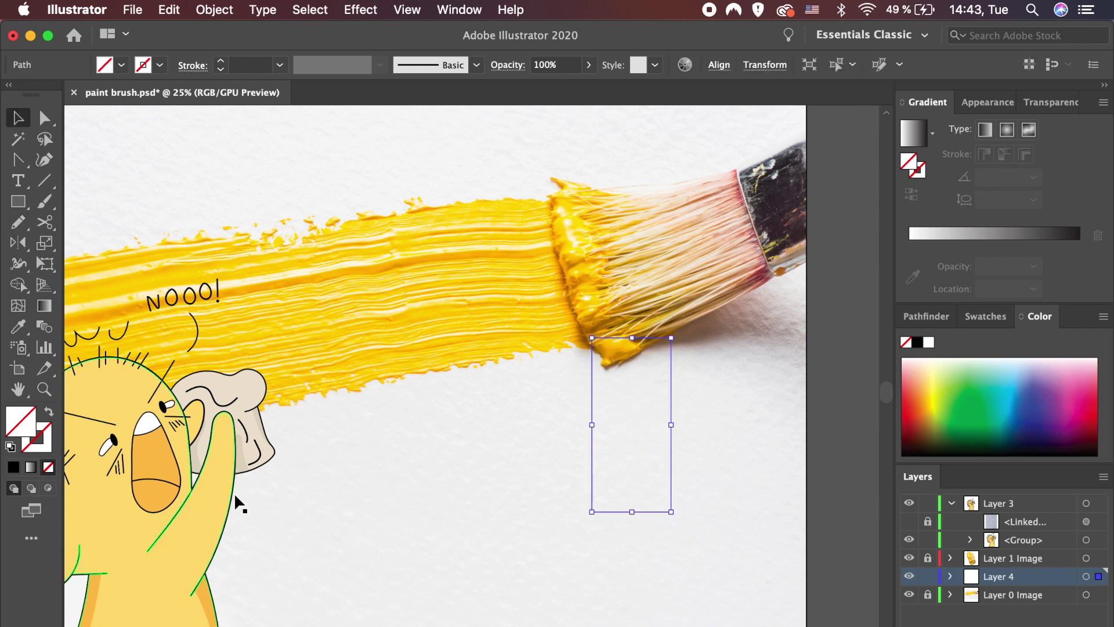
click(11, 446)
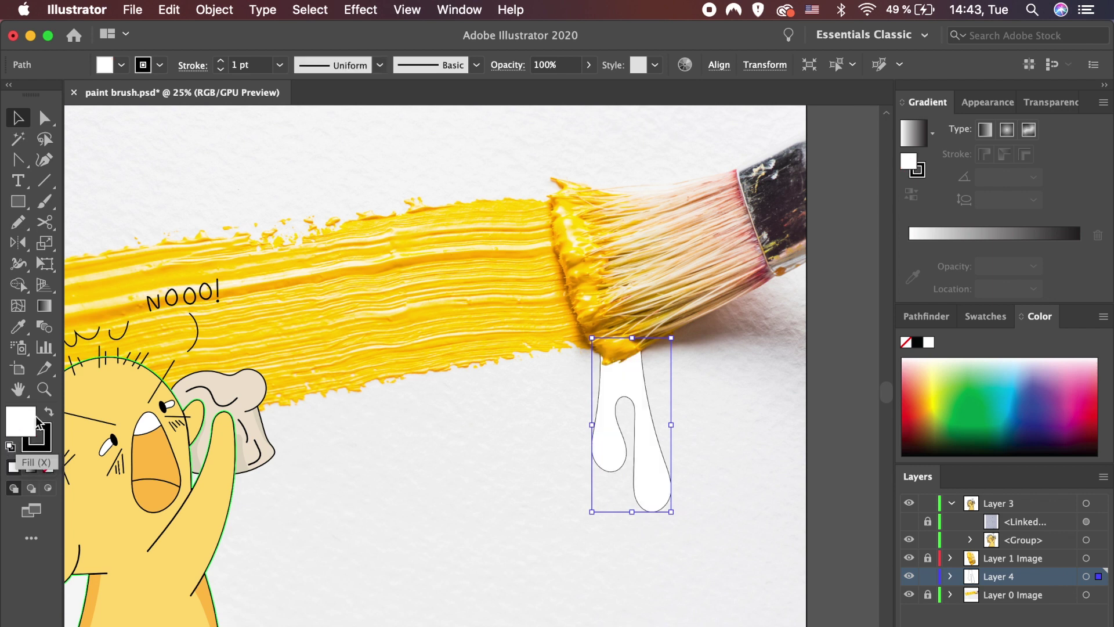
click(49, 473)
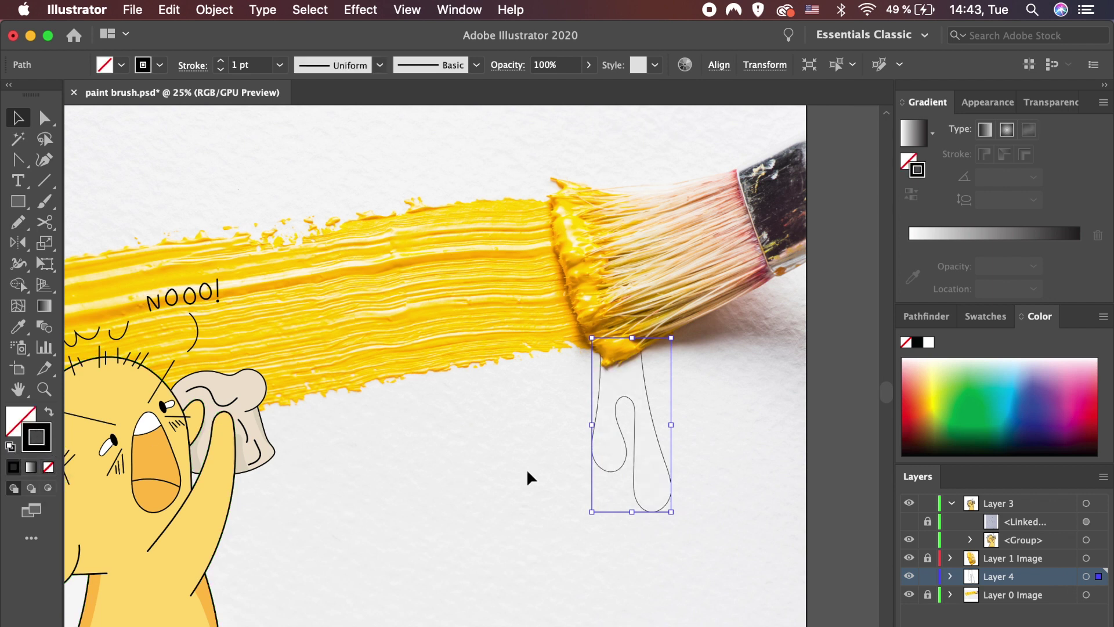
click(220, 60)
click(221, 61)
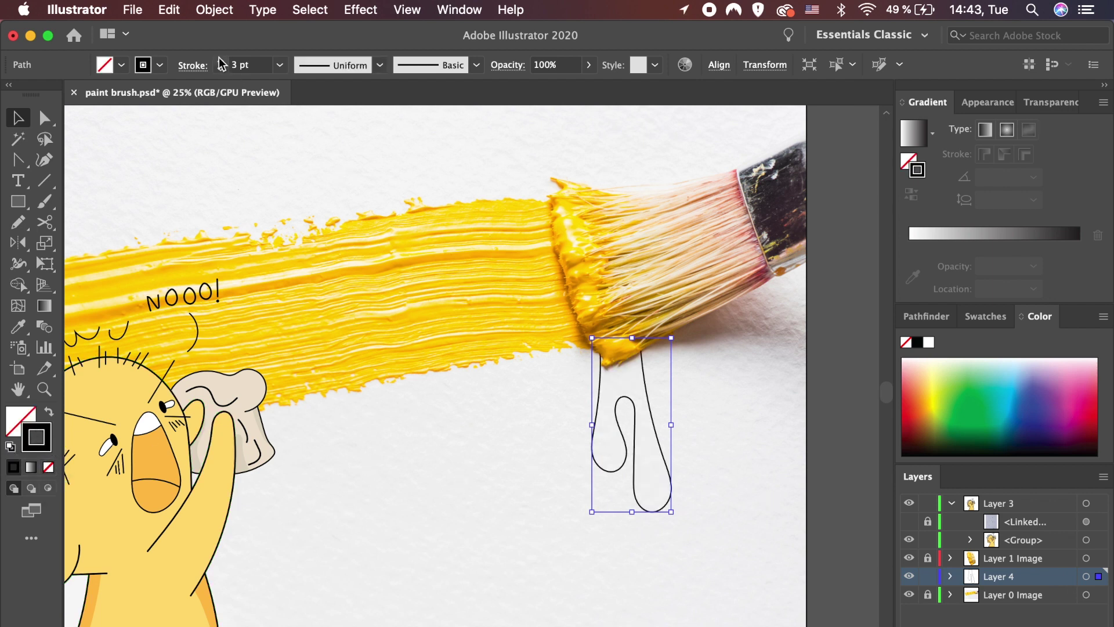
click(169, 10)
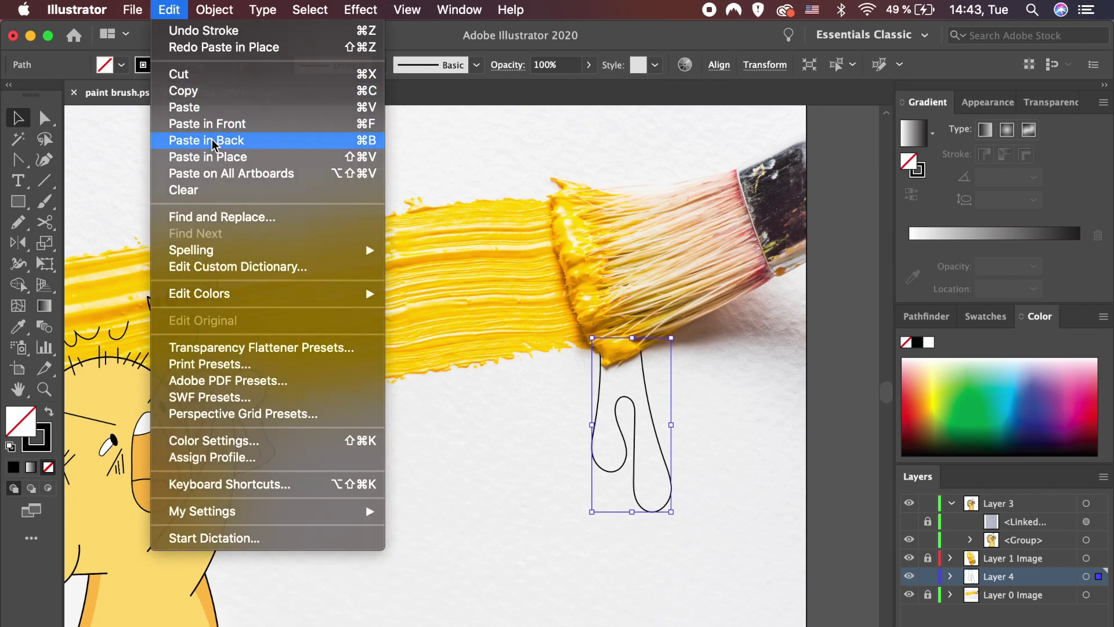
Paste a copy behind the drip outline and fill it with yellow ffcc00.
click(211, 139)
double_click(23, 427)
text(ffcc00)
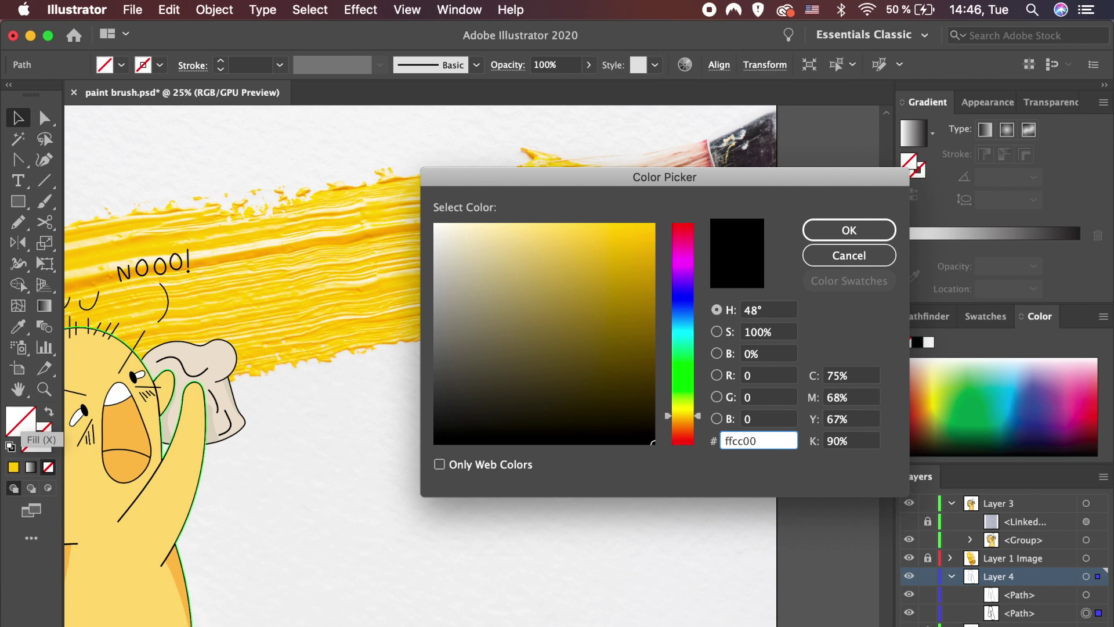
key(Return)
click(282, 607)
Pencil a highlight over the drip's right lobe with a lighter yellow fill.
key(n)
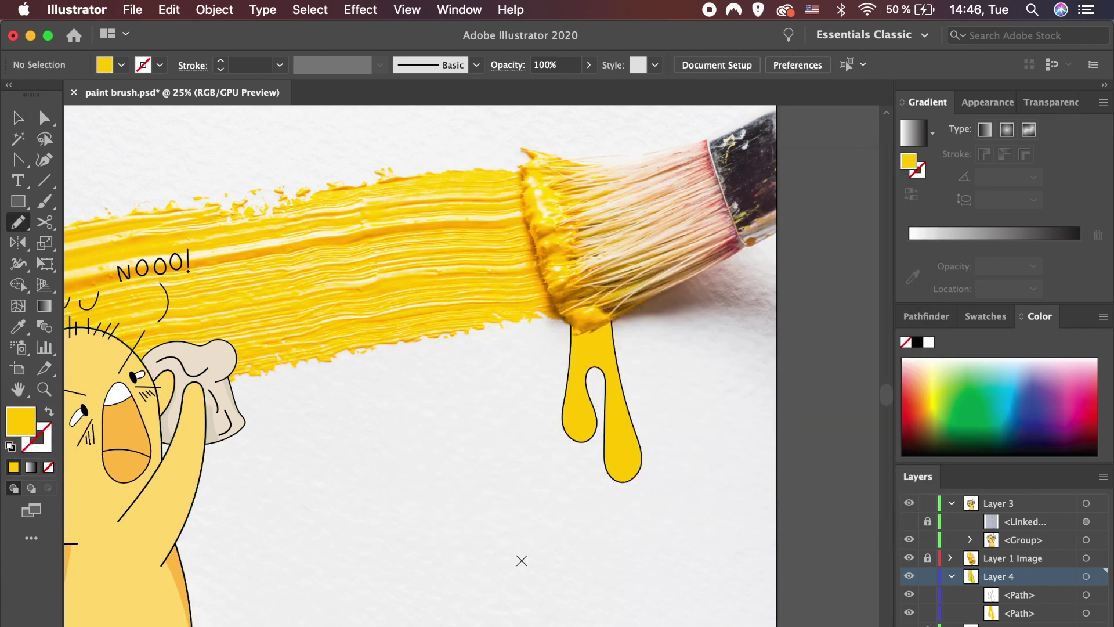
drag(632, 489, 566, 485)
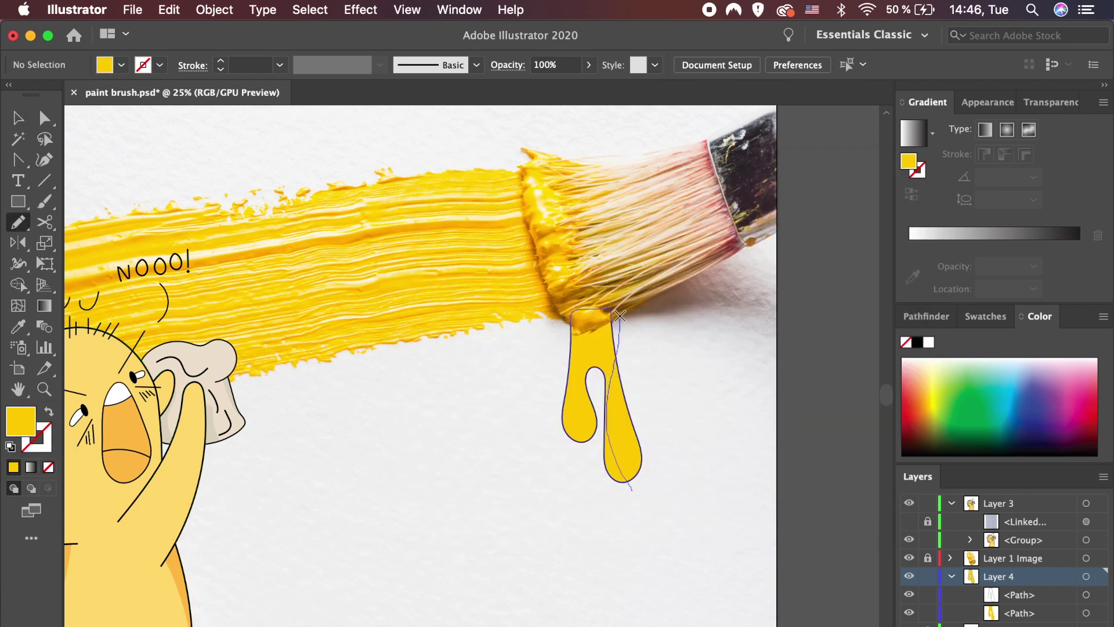
drag(566, 485, 638, 503)
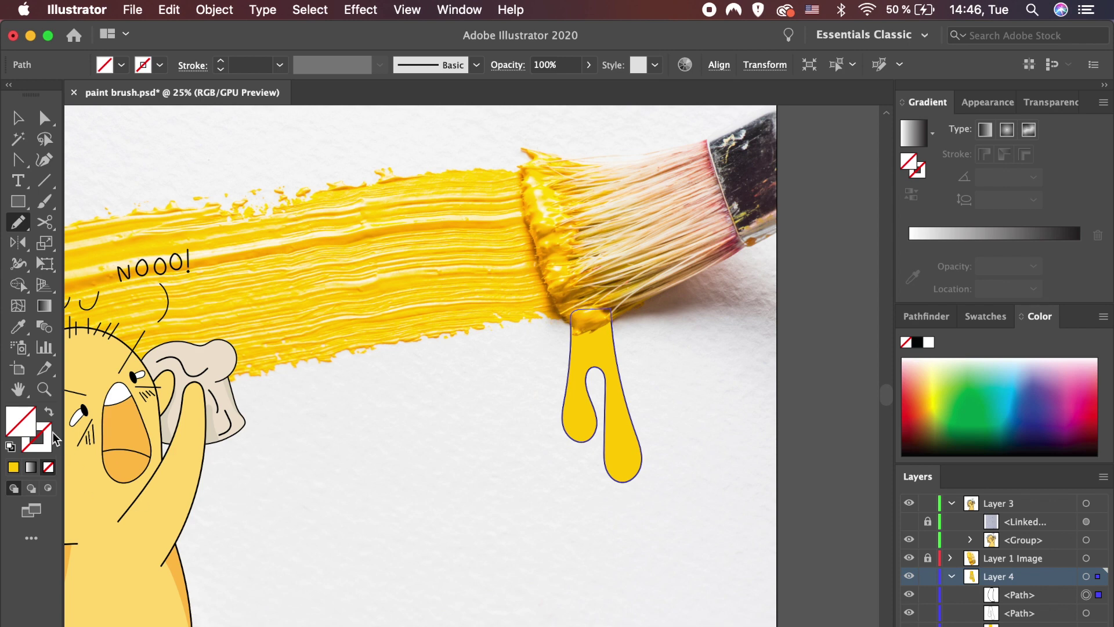
double_click(28, 430)
text(fbb)
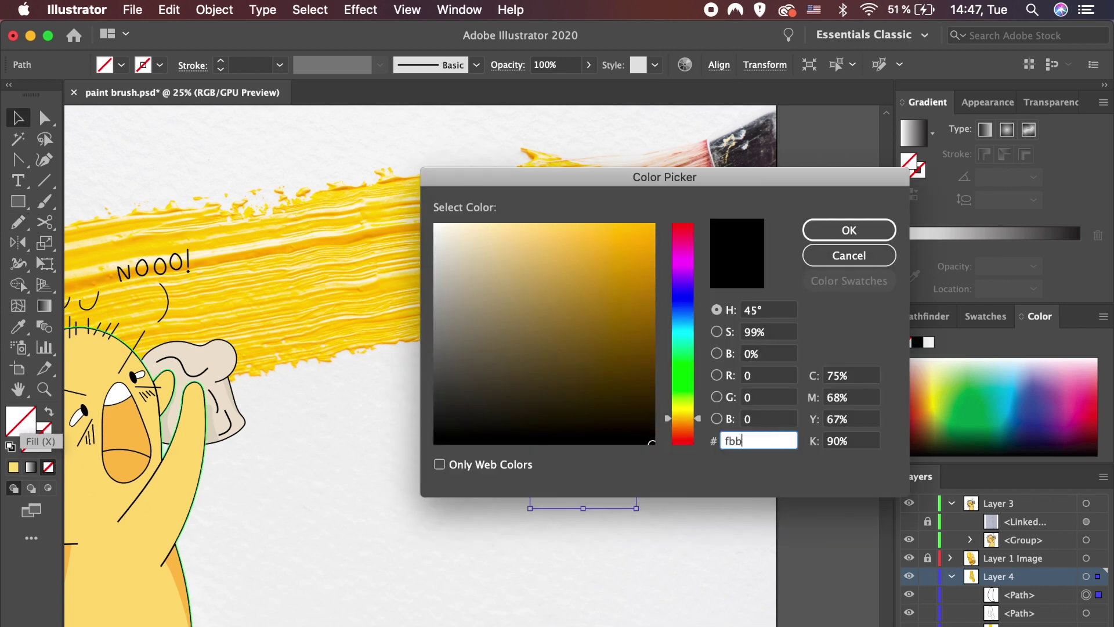
text(0)
key(Return)
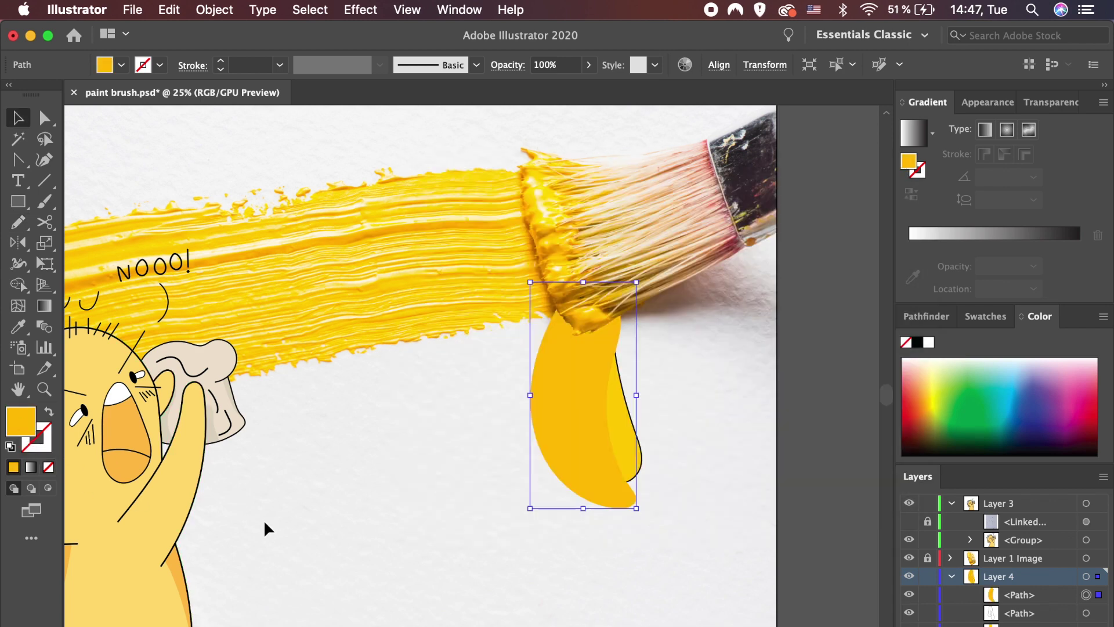
Trim the highlight to the drip's outline with Shape Builder.
shift+click(630, 464)
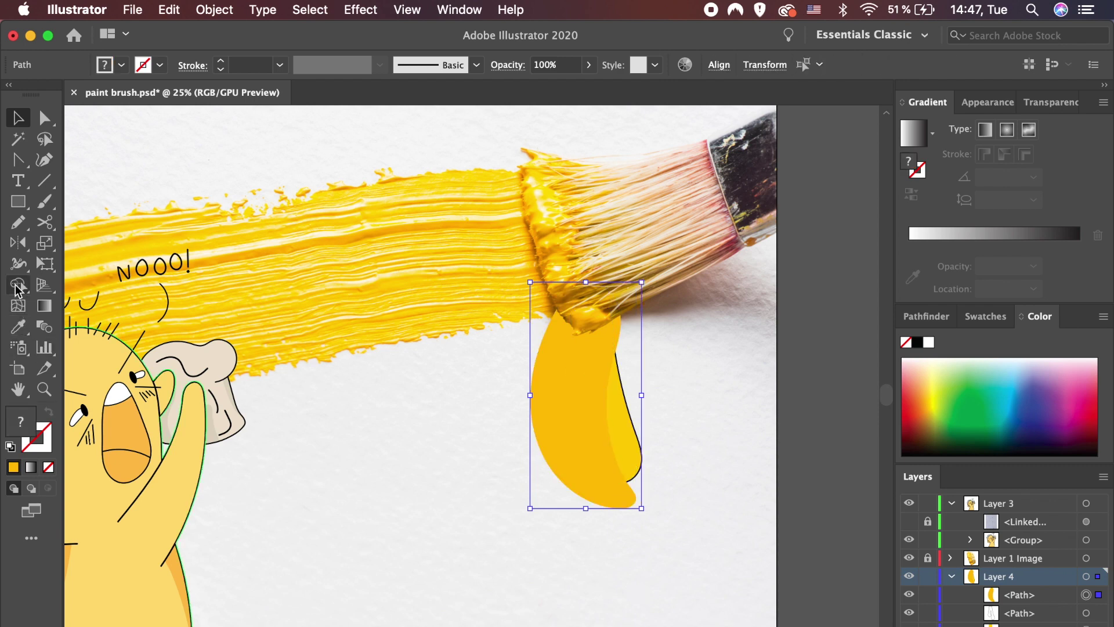
click(18, 285)
click(580, 493)
click(1086, 613)
key(ctrl+=)
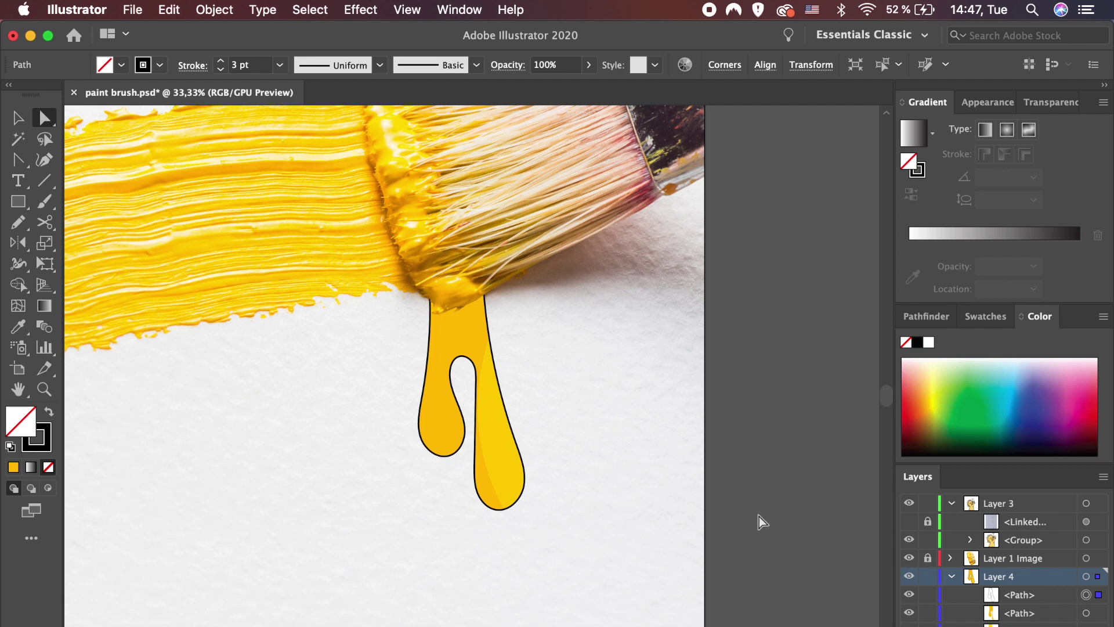
key(v)
click(702, 524)
key(ctrl+minus)
key(ctrl+minus)
key(ctrl+minus)
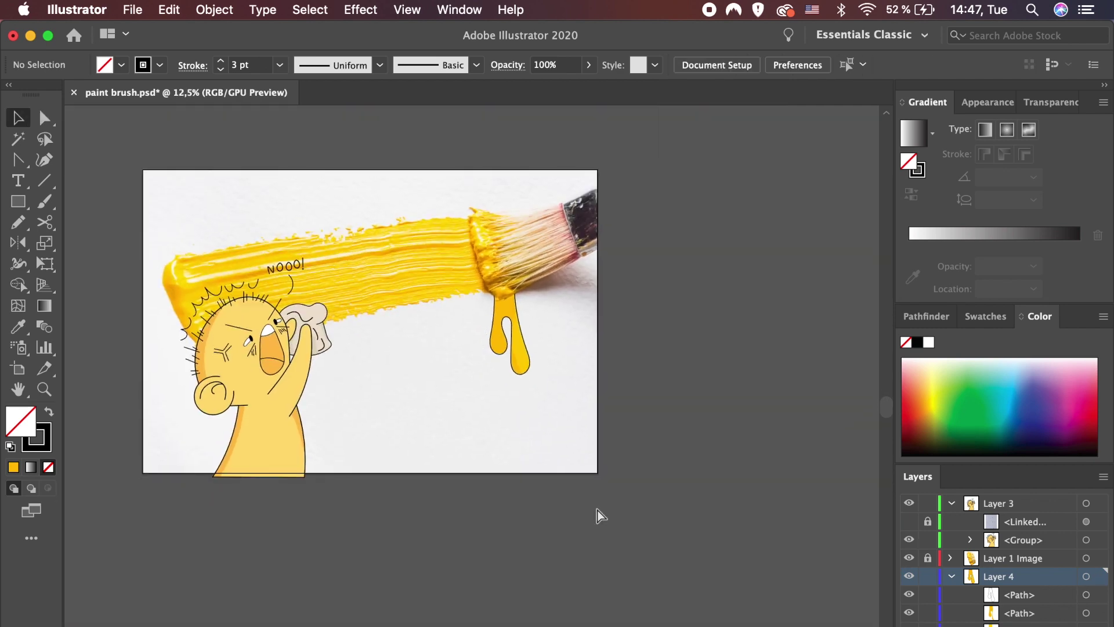
key(ctrl+=)
key(ctrl+=)
key(ctrl+=)
Pencil a small drip below the large drip and give it the large drip's yellow.
key(n)
drag(539, 369, 549, 371)
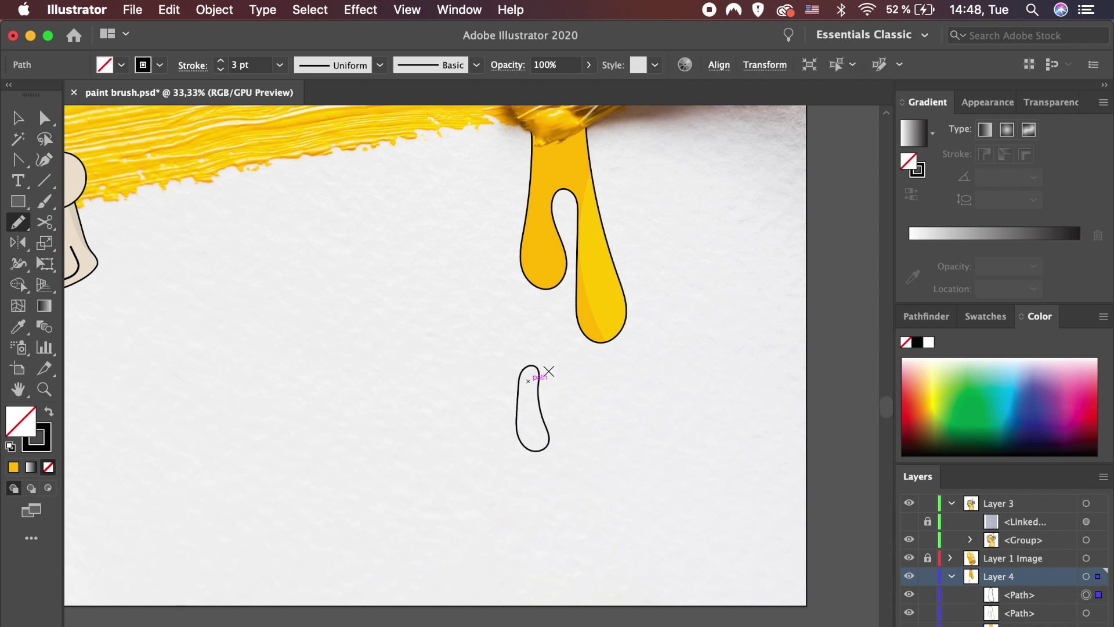
key(v)
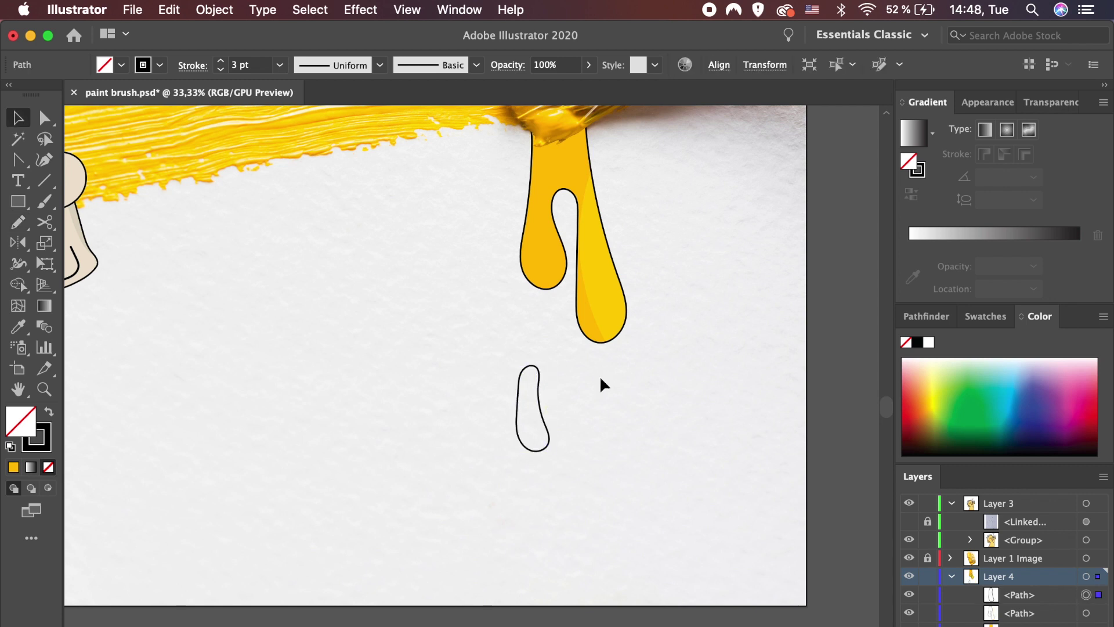
key(i)
click(607, 281)
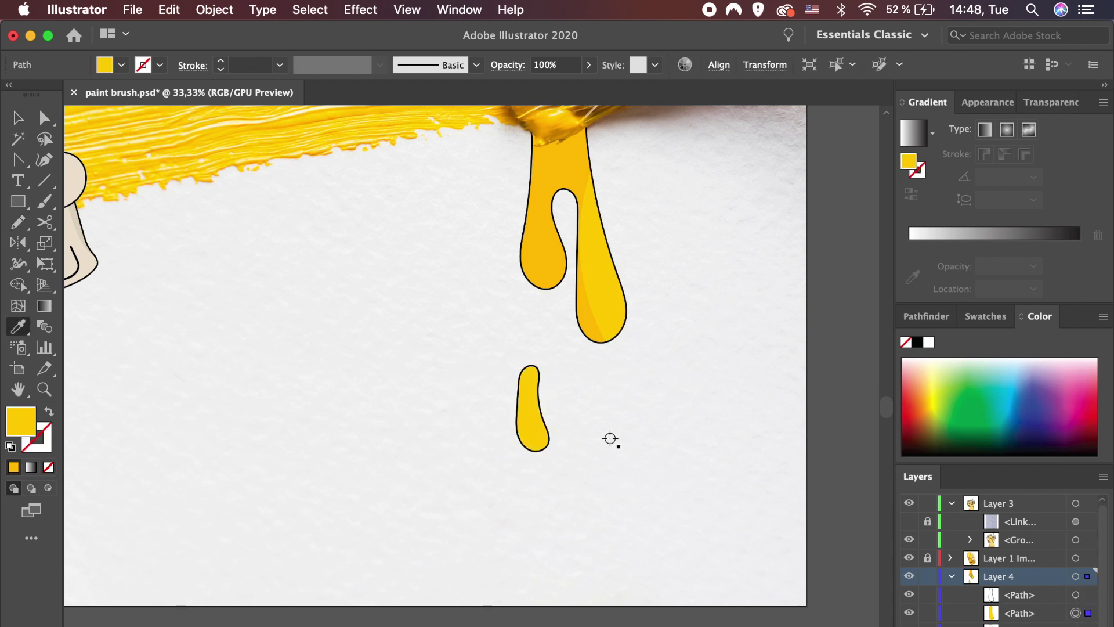
Add a shading shape over the small drip and trim it to the drip outline.
key(n)
drag(533, 433, 498, 423)
key(ctrl+z)
key(i)
key(ctrl+z)
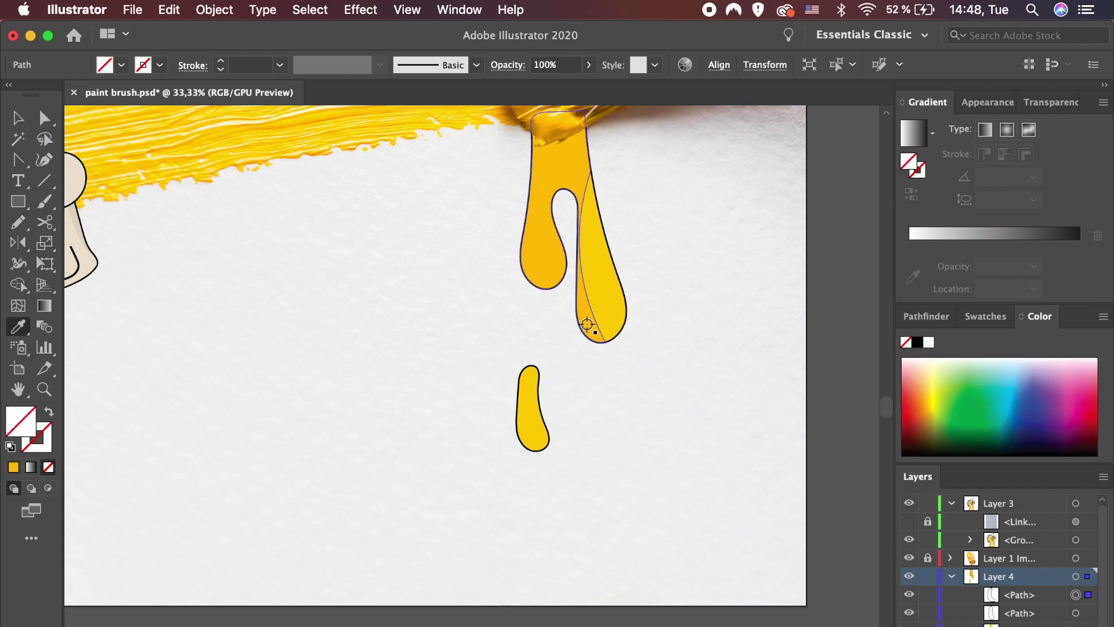
key(ctrl+shift+z)
key(v)
key(shift+m)
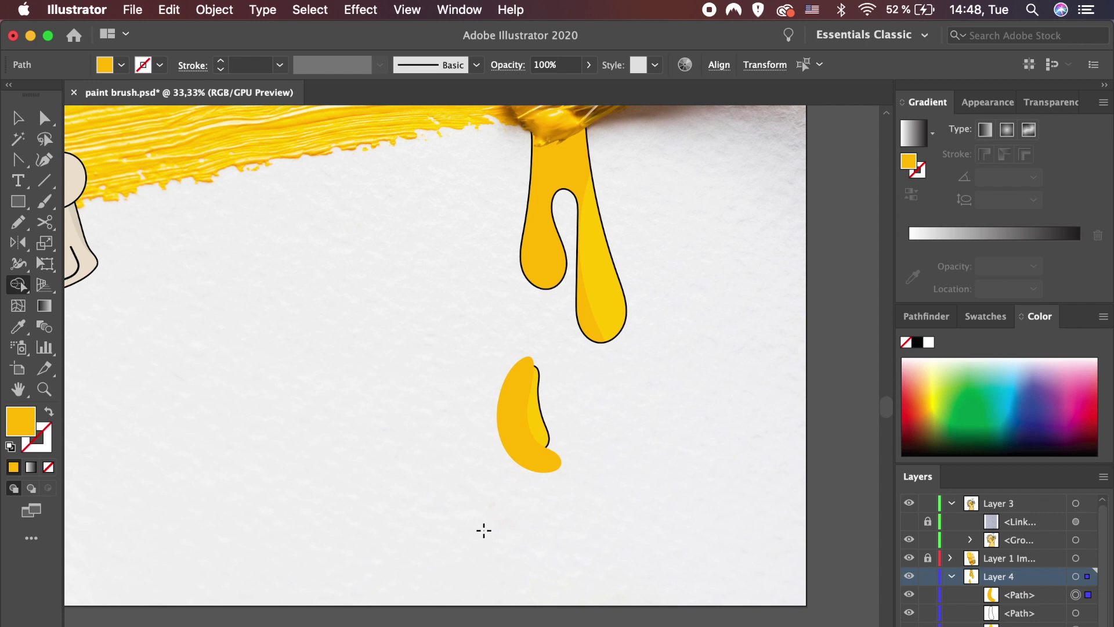
key(ctrl+z)
key(ctrl+z)
Group the drip shapes together.
key(a)
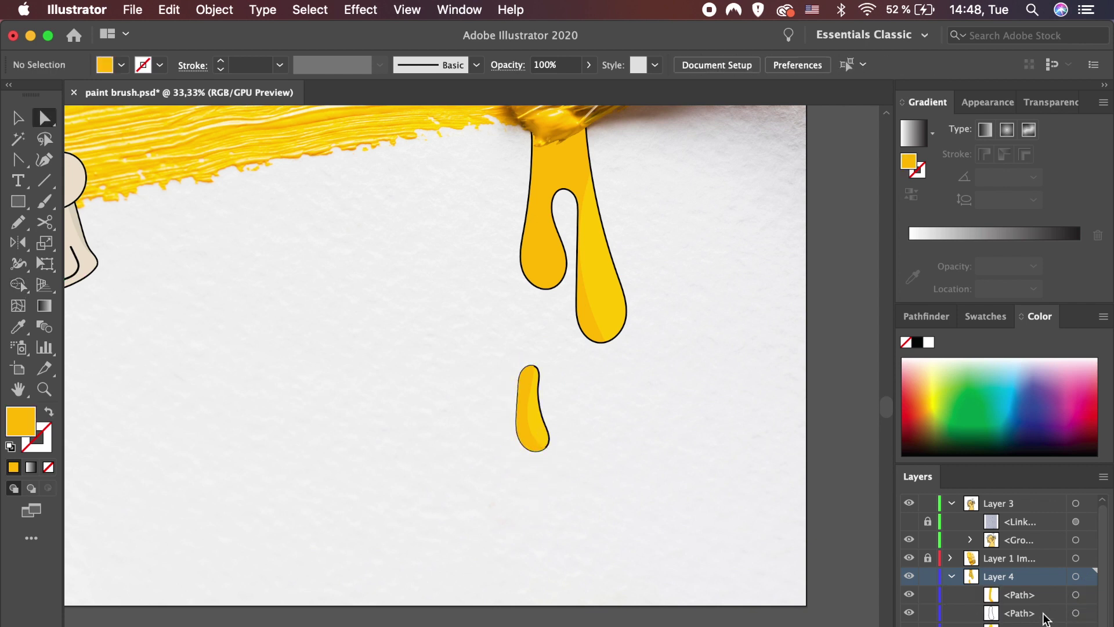
click(1075, 612)
shift+click(1075, 594)
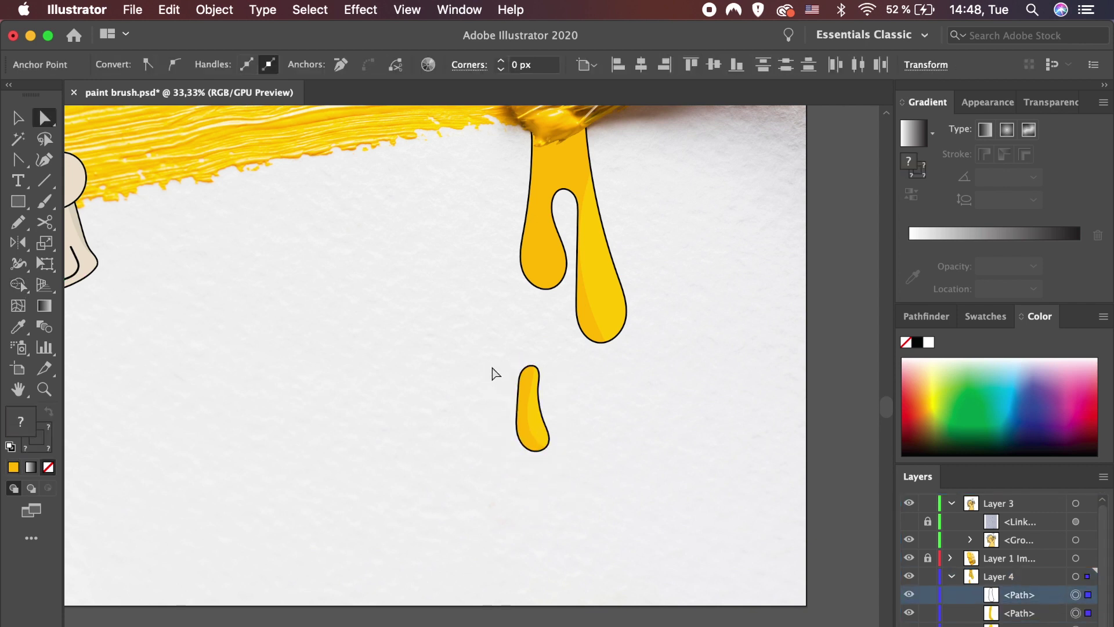
key(ctrl+g)
drag(597, 325, 502, 218)
click(500, 210)
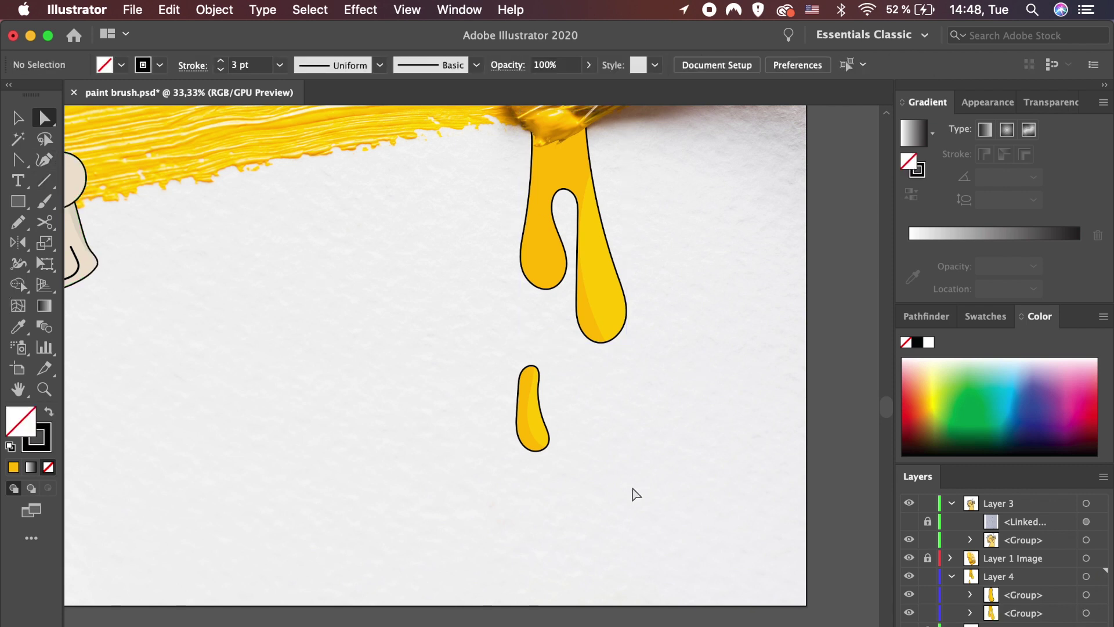
Pencil a round droplet beside the small drip and fill it with the drip's yellow.
key(b)
key(n)
drag(595, 435, 601, 454)
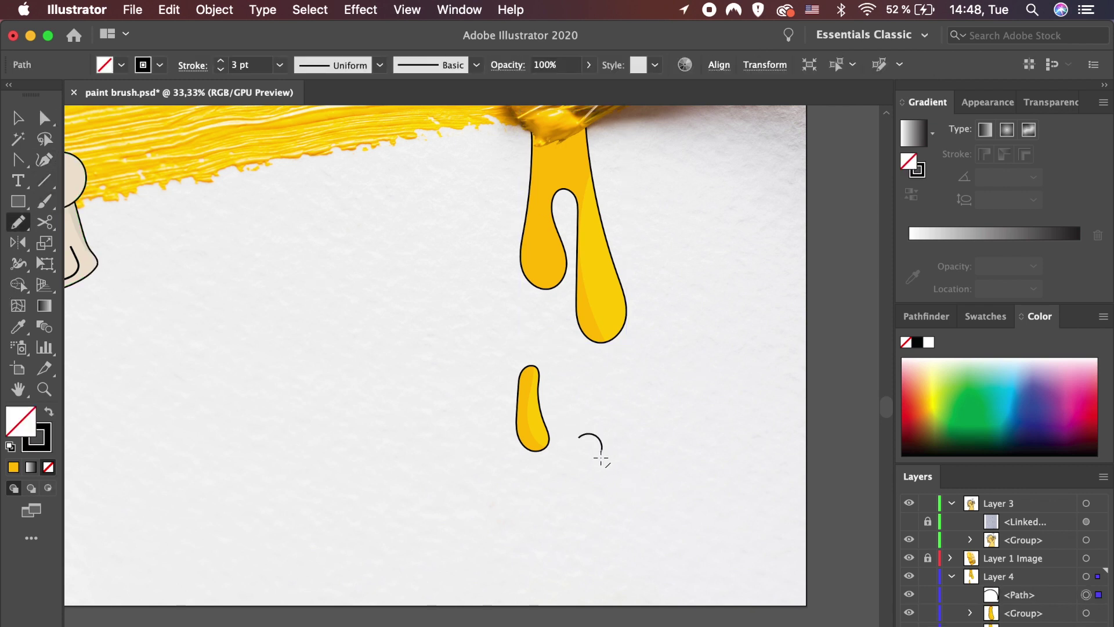
key(v)
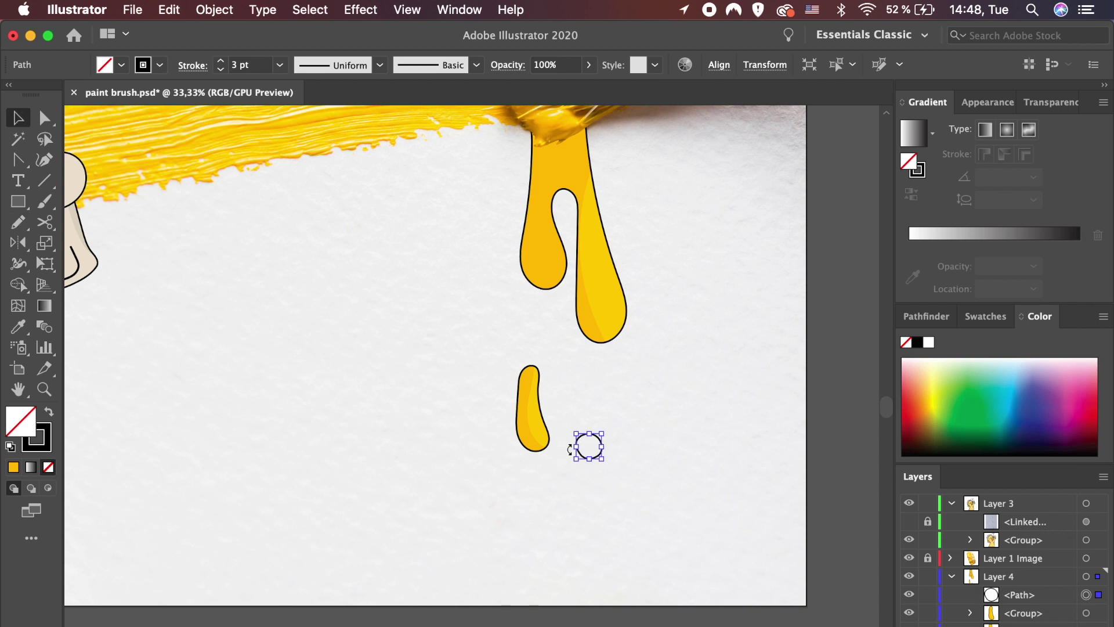
key(i)
click(615, 297)
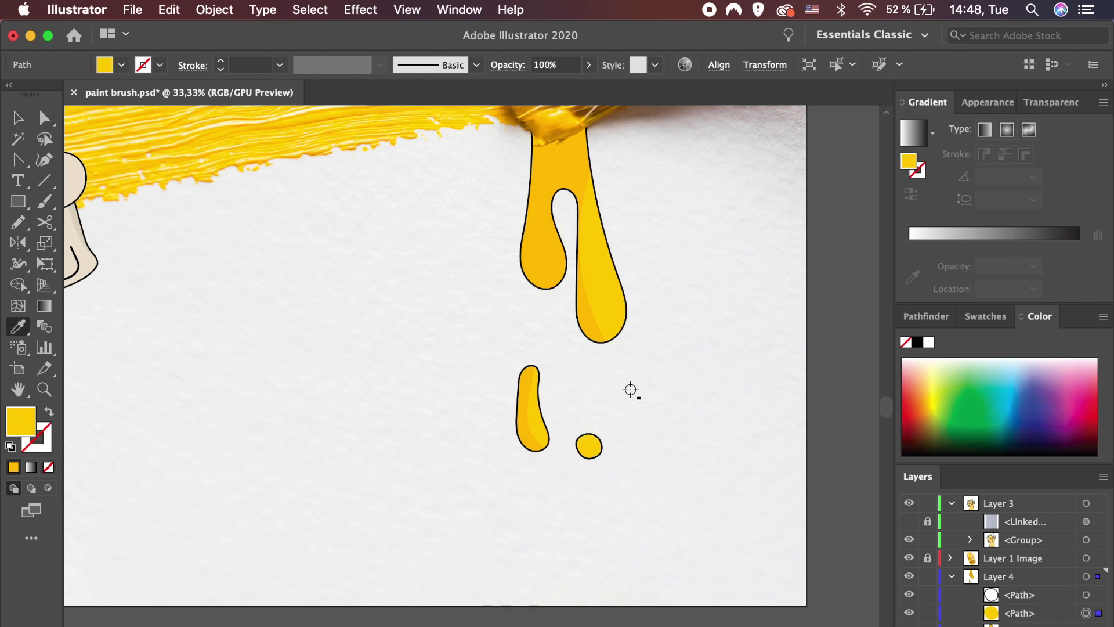
Place a darker yellow shading shape over the droplet's left half.
key(n)
key(i)
super+click(525, 428)
drag(525, 428, 580, 450)
key(v)
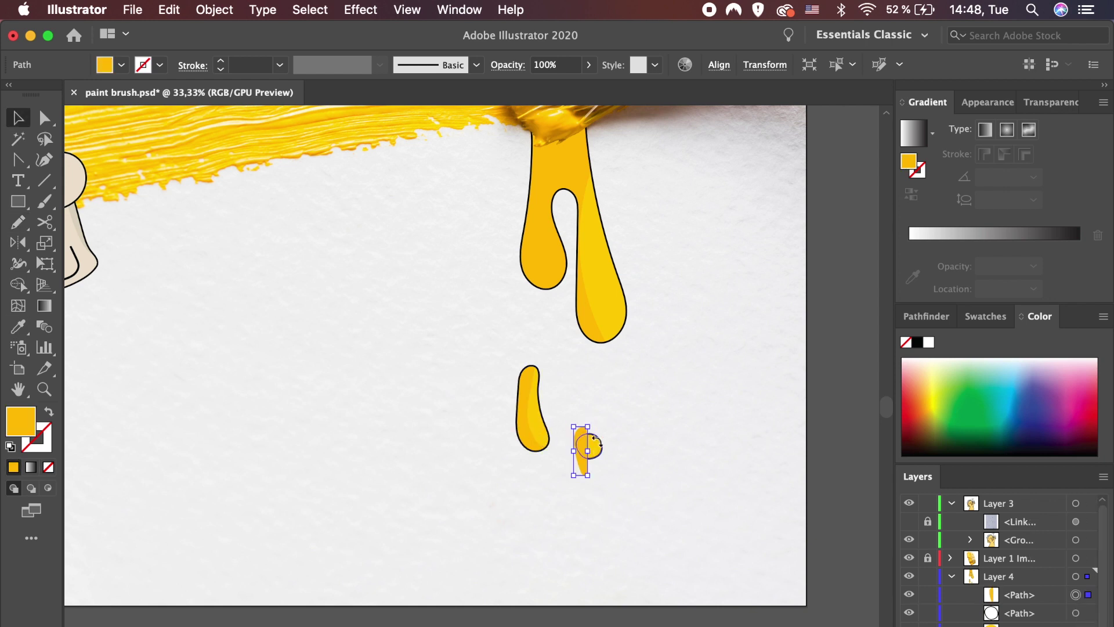
Trim the shading to fit inside the droplet's outline.
key(super+equal)
key(super+equal)
key(super+equal)
drag(606, 465, 481, 406)
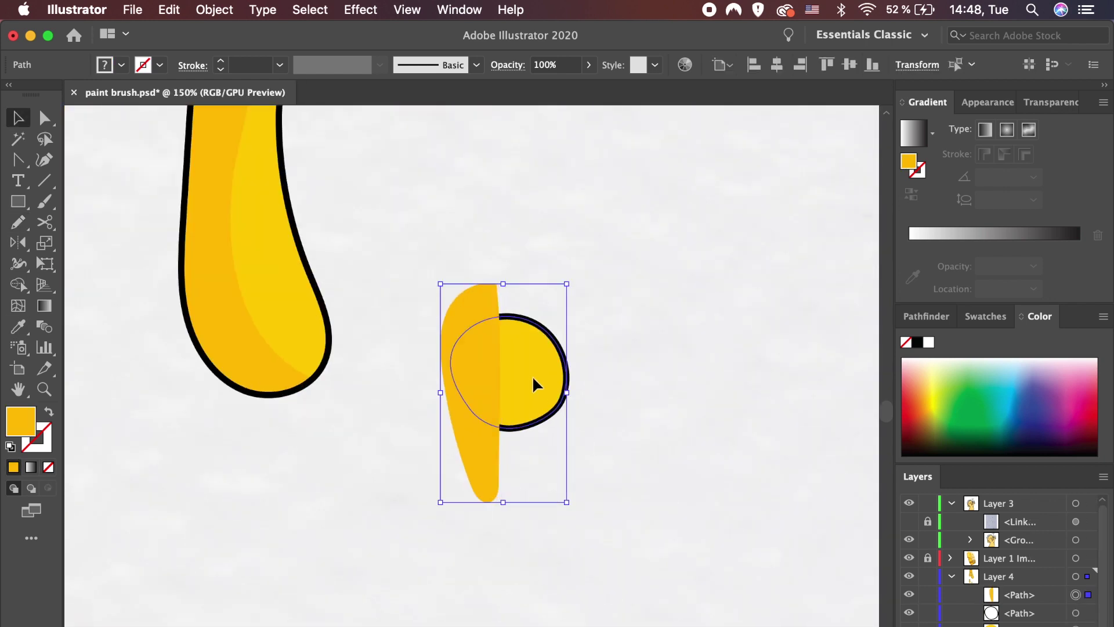
key(a)
click(519, 500)
click(482, 455)
click(480, 381)
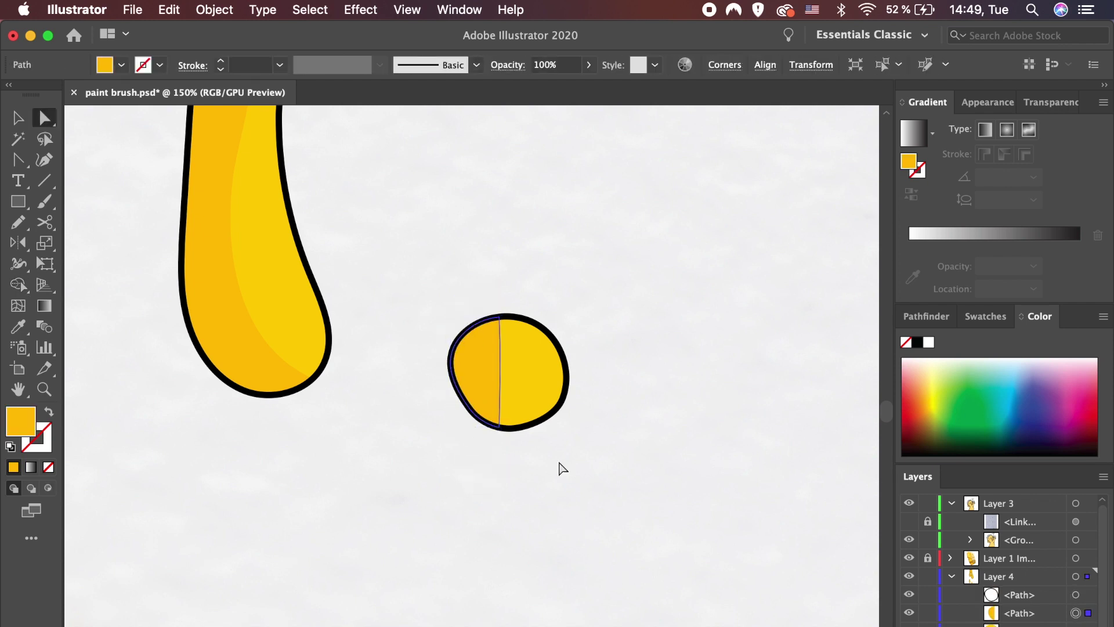
key(v)
click(614, 517)
key(super+minus)
key(super+minus)
key(super+minus)
key(super+minus)
Group the droplet with the other drips and collapse the layer contents.
click(478, 388)
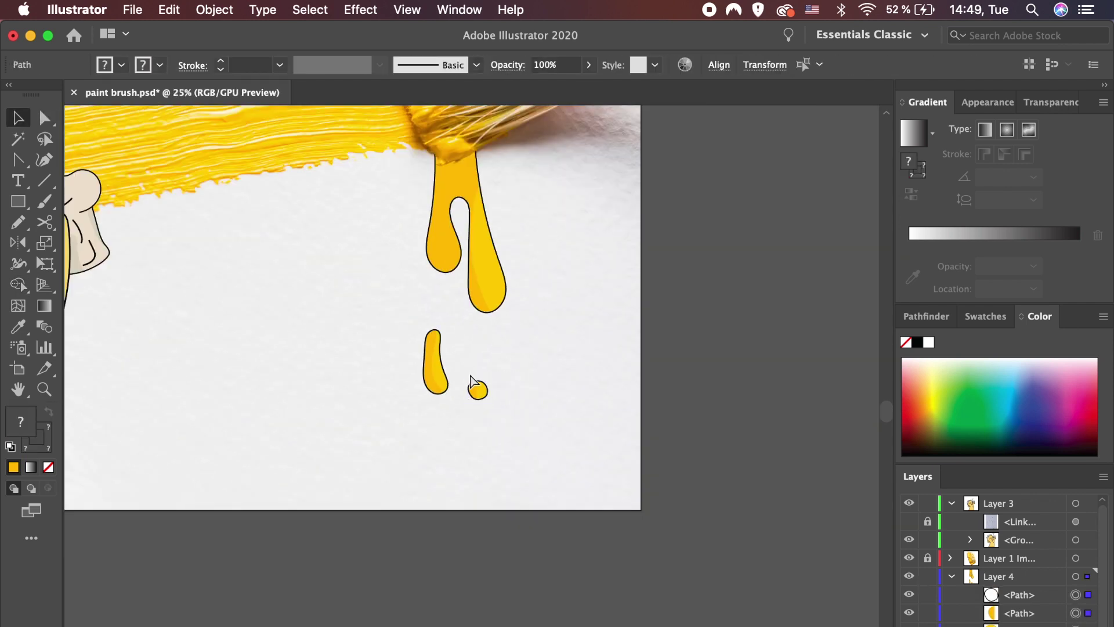
shift+click(441, 256)
key(super+g)
click(708, 380)
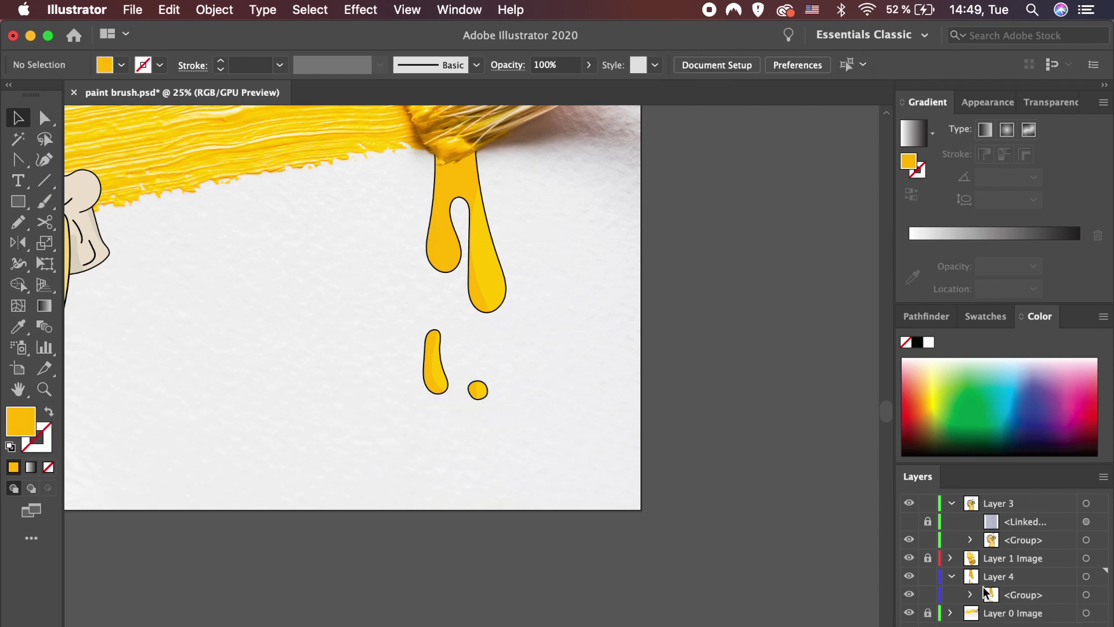
click(951, 576)
click(951, 503)
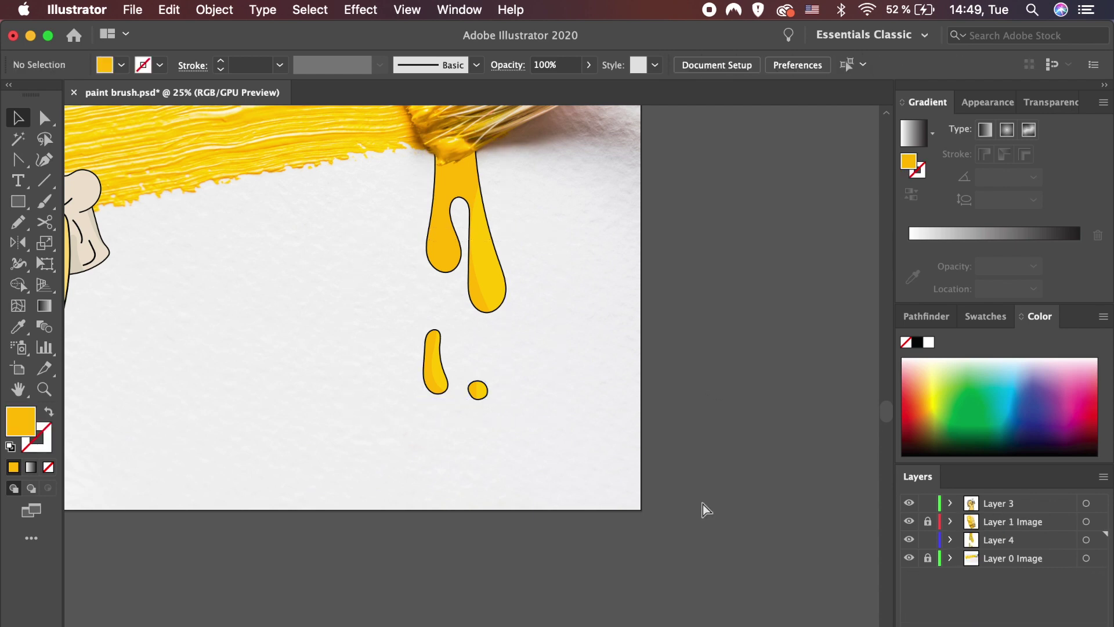
Export the artwork as a PNG named 'paint brush manipulation'.
key(super+0)
click(132, 10)
mouse_move(152, 293)
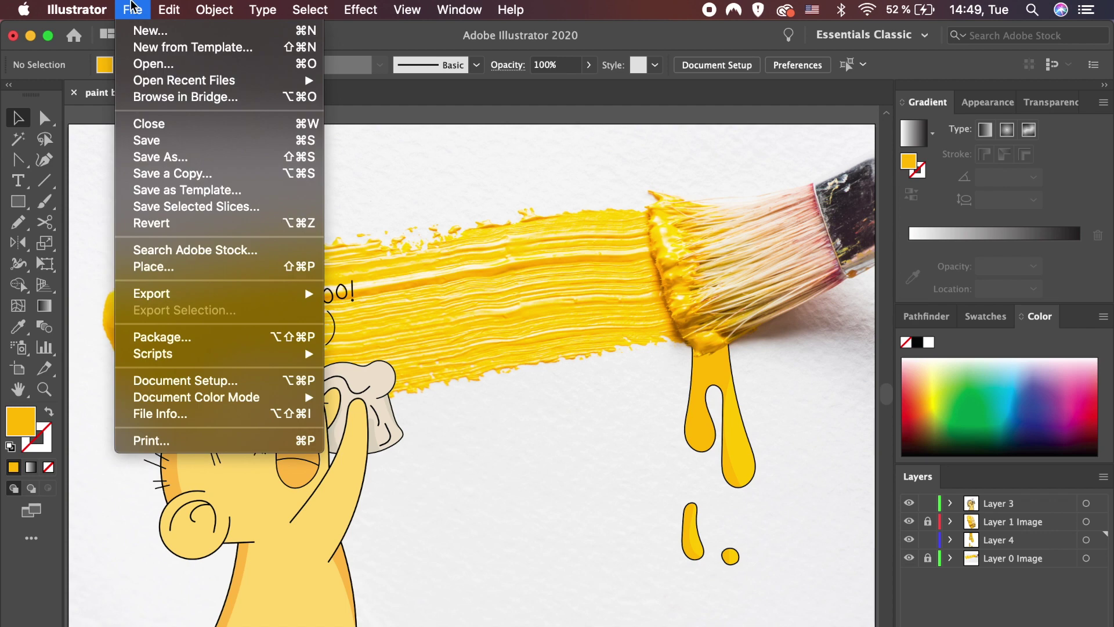
click(385, 327)
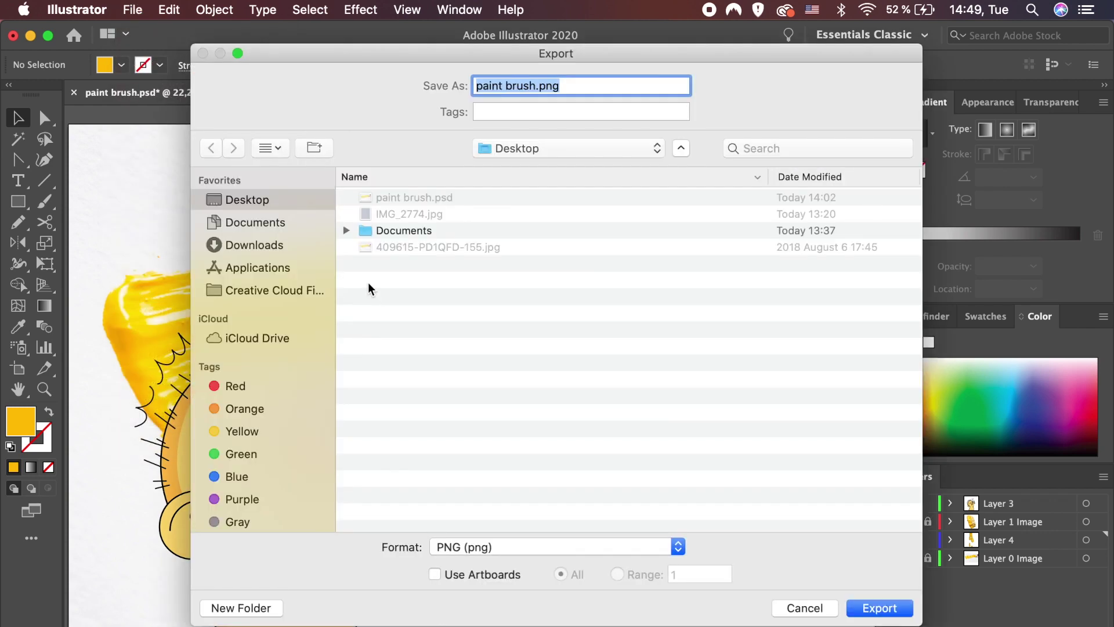
key(Right)
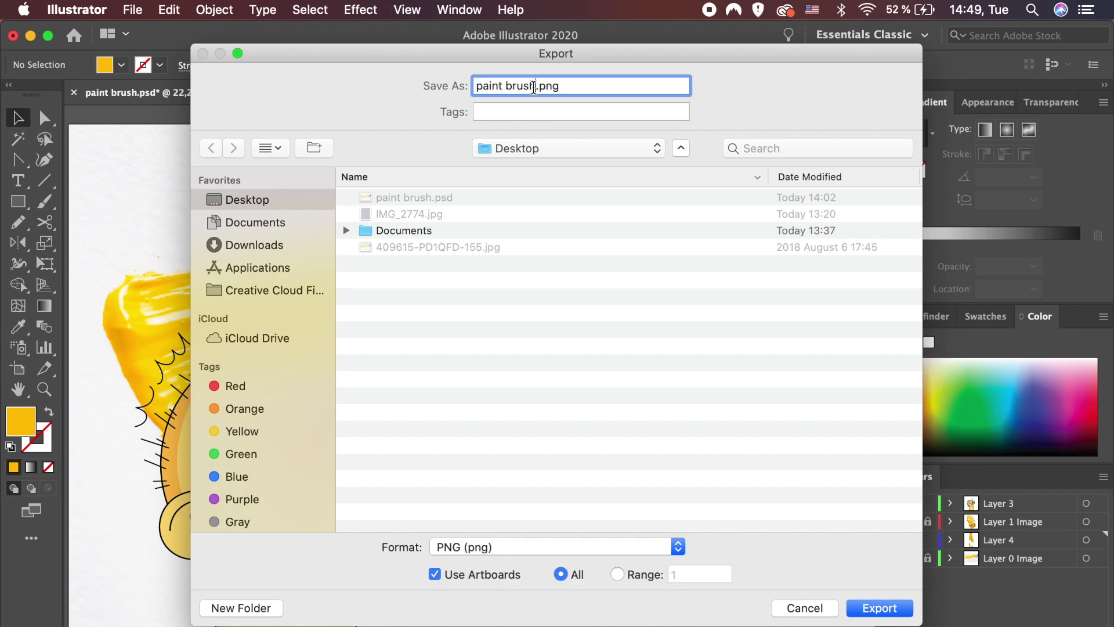
text(manipulation)
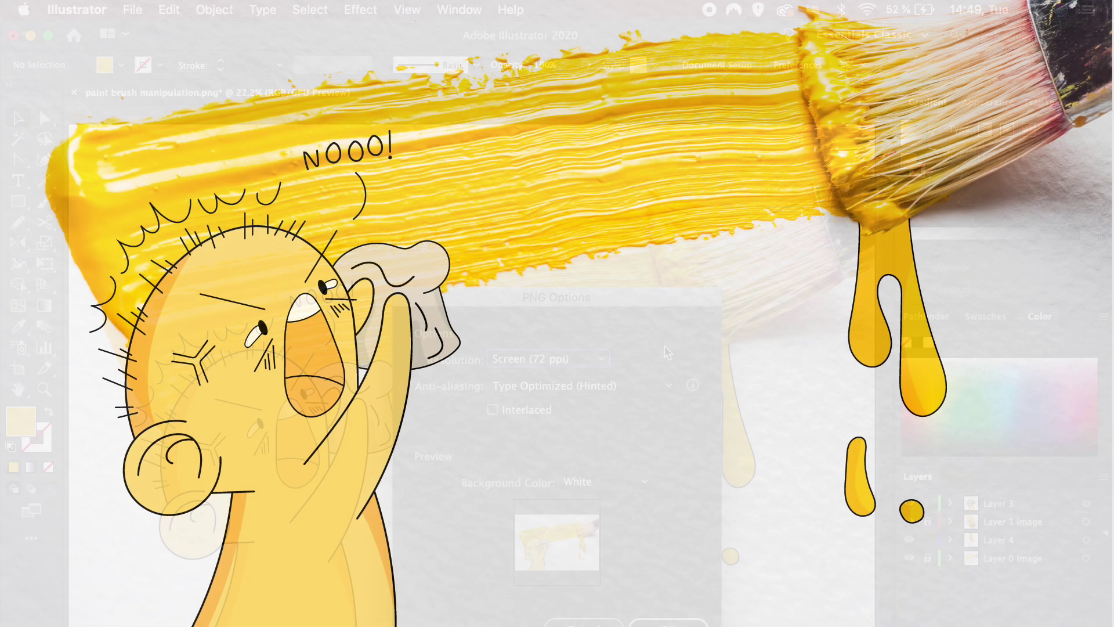